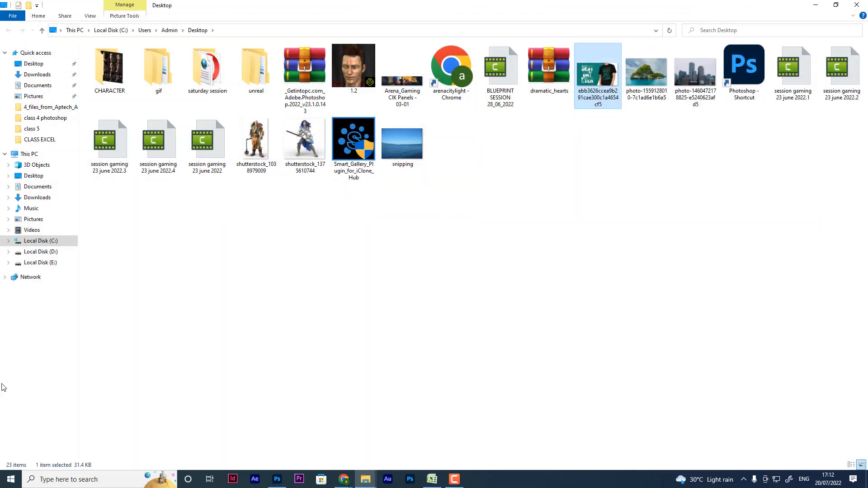
Switch to Photoshop with the untitled 1920 x 1080 px document
click(278, 480)
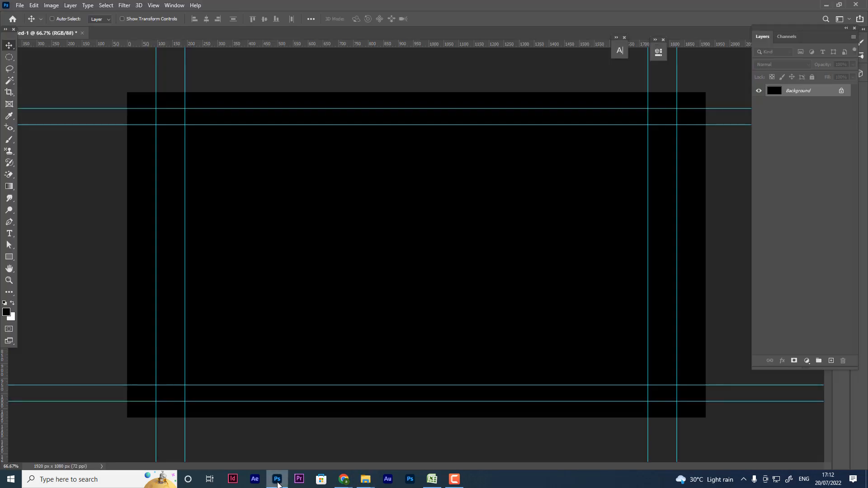
click(20, 5)
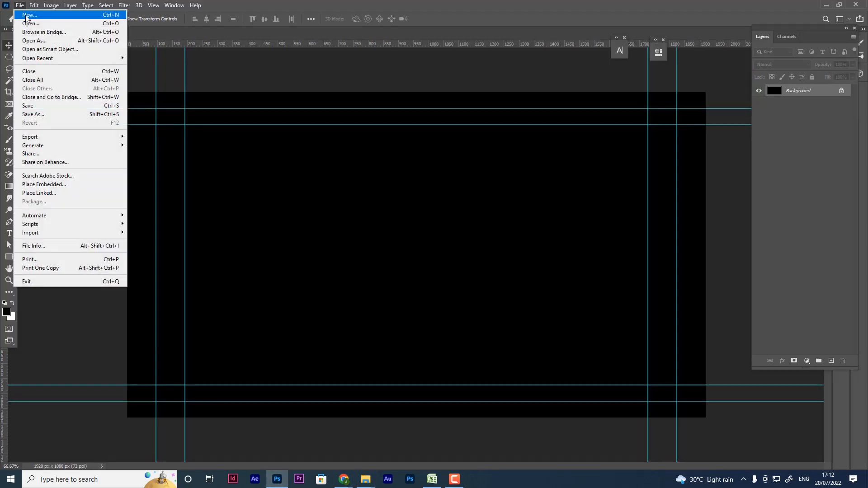
click(25, 15)
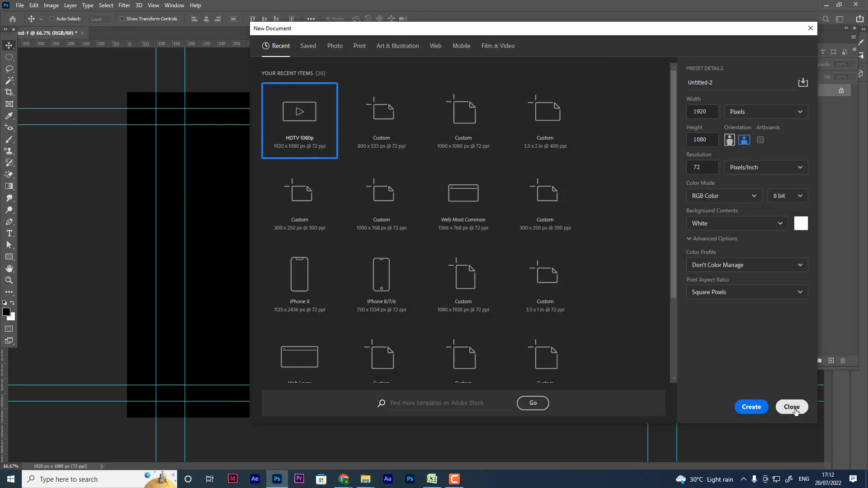
click(792, 408)
Open the T-shirt reference image ebb3626ccea9b291cae300c1a4654cf5.jpg from disk
click(20, 6)
click(27, 23)
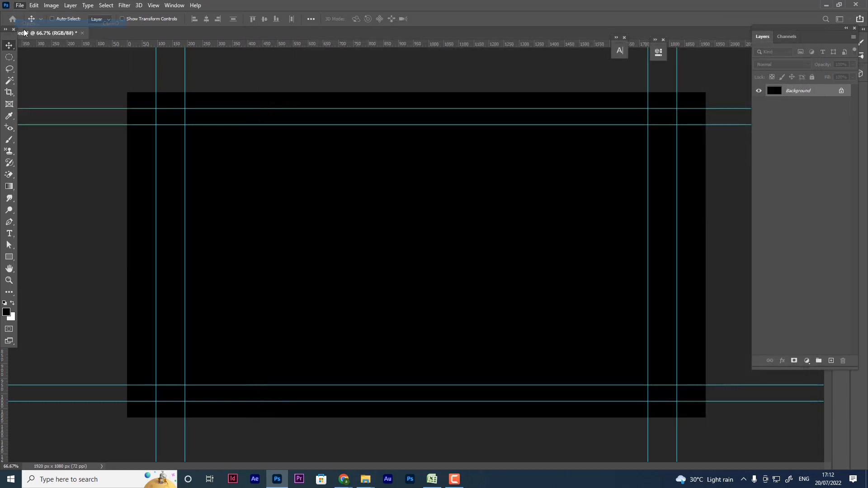
double_click(167, 151)
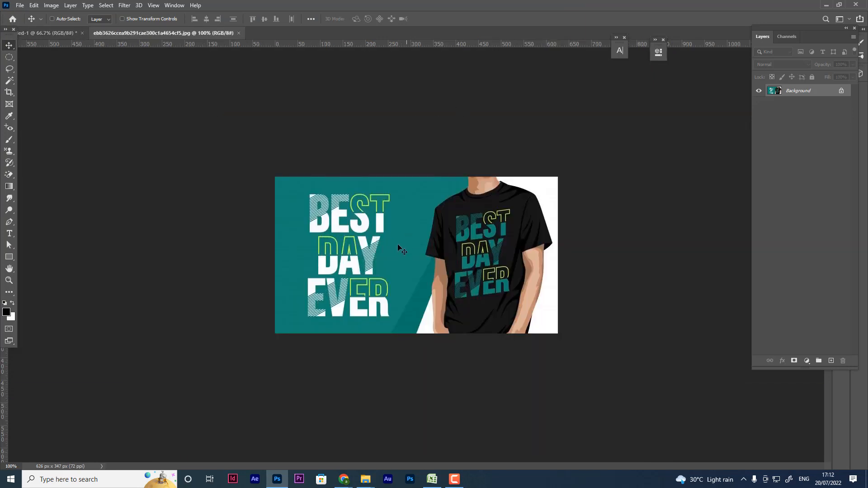
Sample the teal backdrop colour from the reference image and fill the untitled document's Background layer with it
click(9, 115)
click(405, 197)
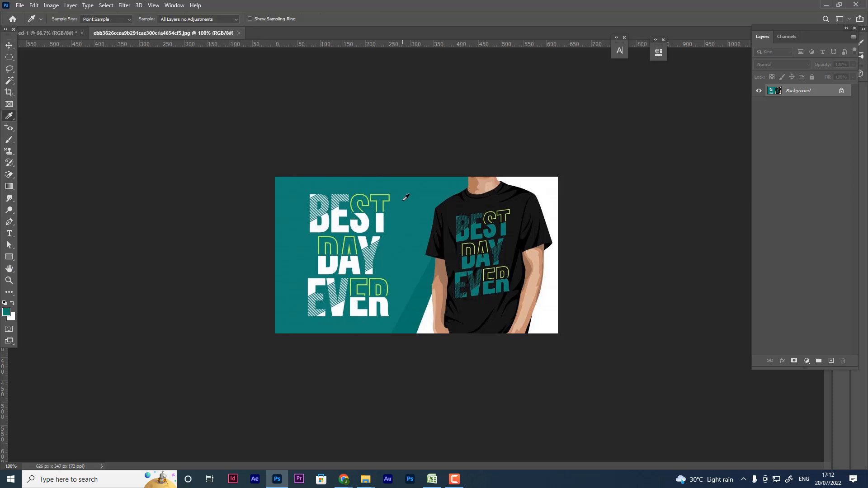
click(48, 33)
key(alt+BackSpace)
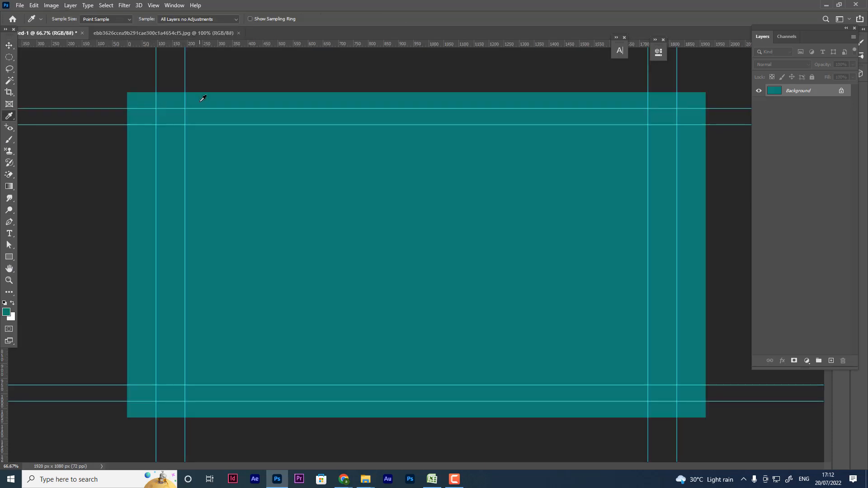
Float the reference image in its own window, copy the image into the untitled document, and minimize the reference window
drag(151, 35, 192, 51)
click(10, 44)
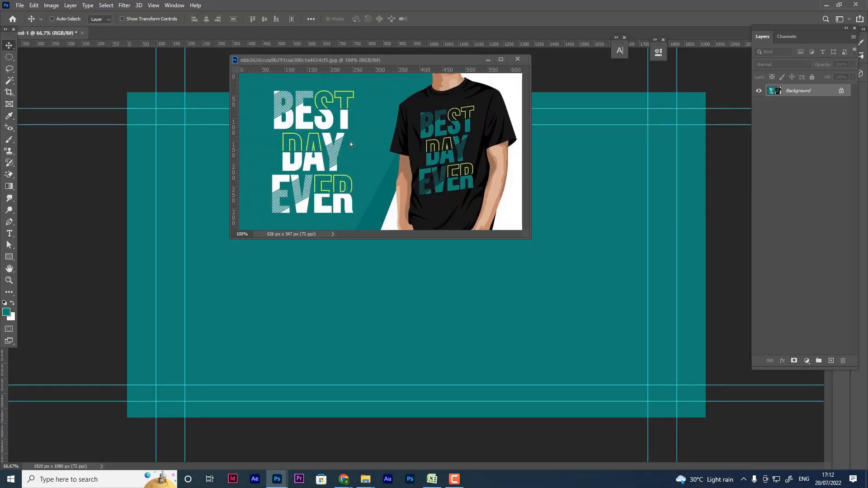
drag(350, 142, 156, 262)
click(488, 60)
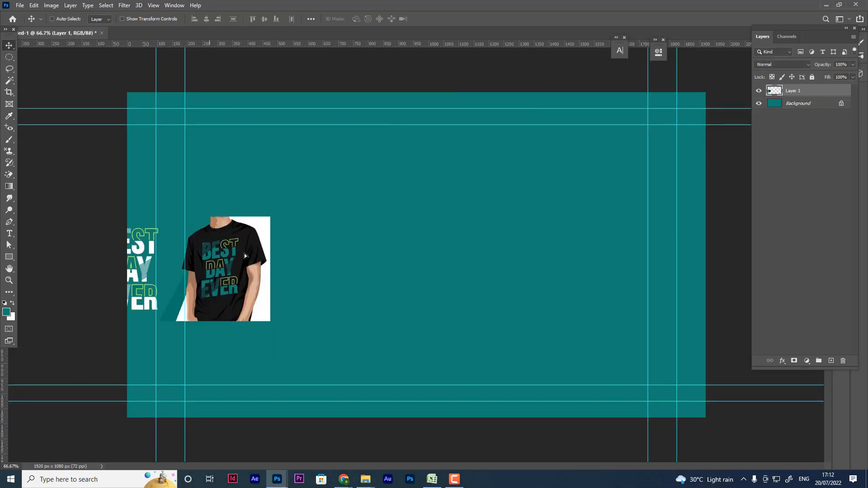
Scale the pasted reference layer to 190% and place it at the canvas's upper right, with its large lettering inside the canvas
drag(211, 256, 583, 202)
key(ctrl+t)
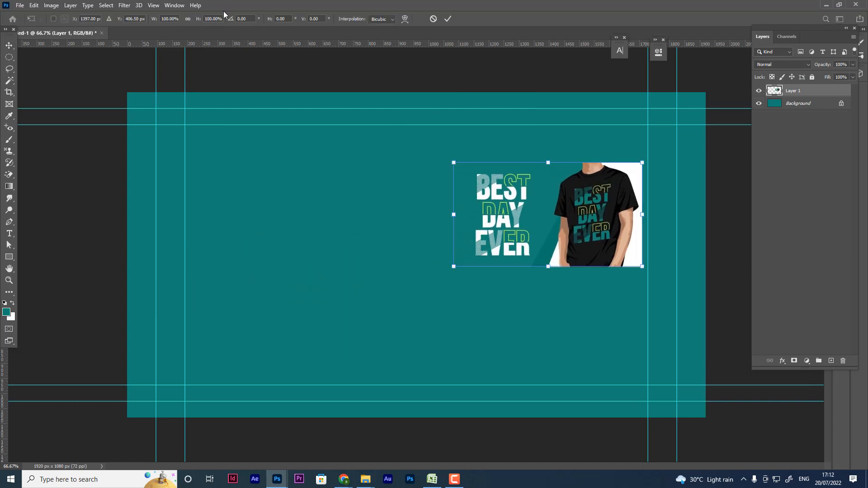
click(188, 19)
drag(198, 19, 276, 54)
drag(538, 205, 684, 186)
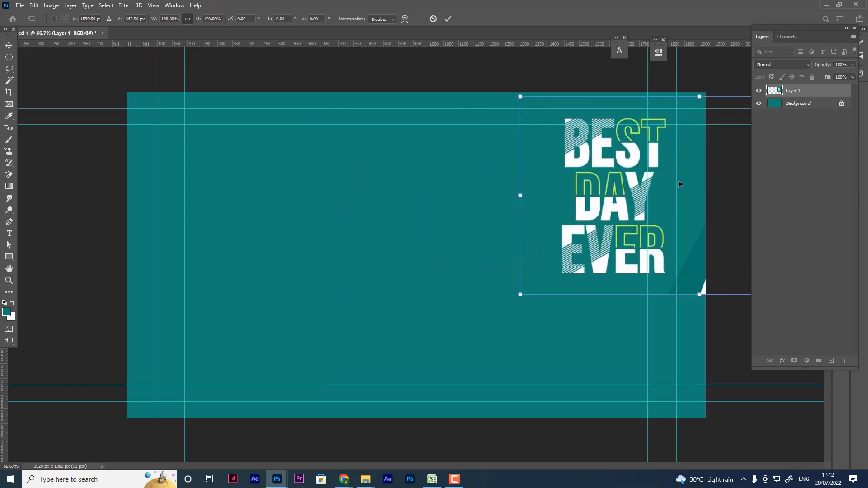
key(Return)
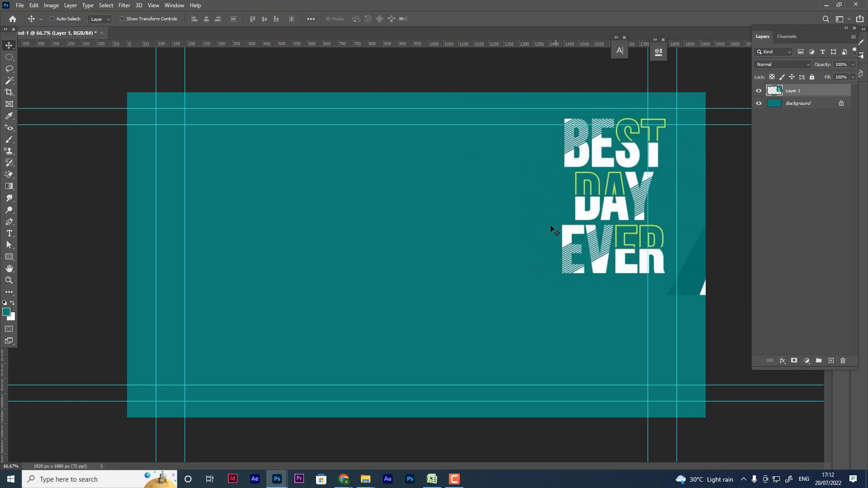
Add centred horizontal text reading BEST, DAT, EVER on three lines in the left part of the canvas
click(9, 235)
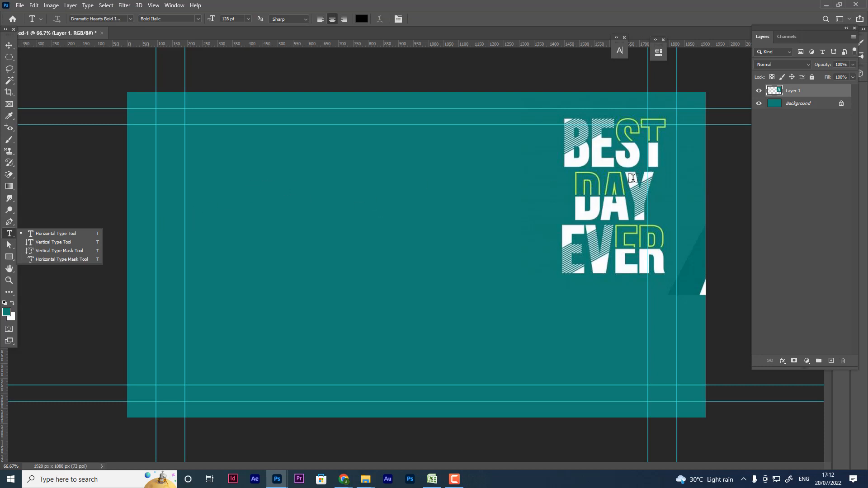
click(257, 189)
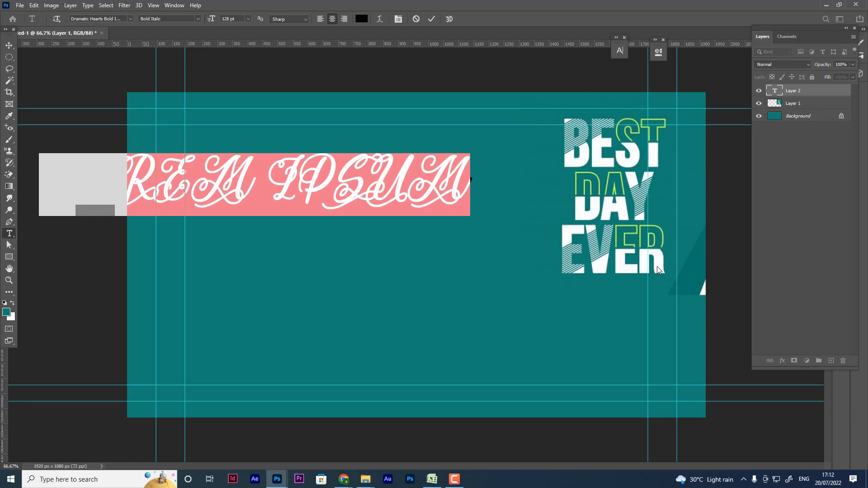
text(BES)
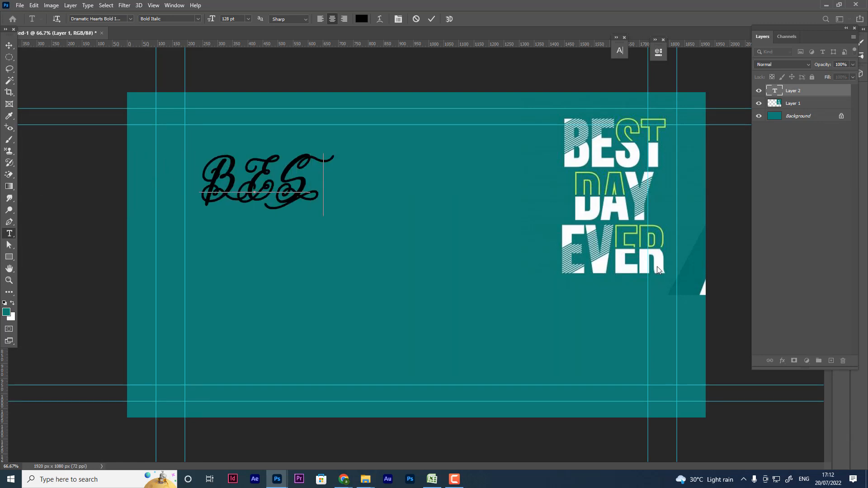
text(T)
key(Return)
text(DAY)
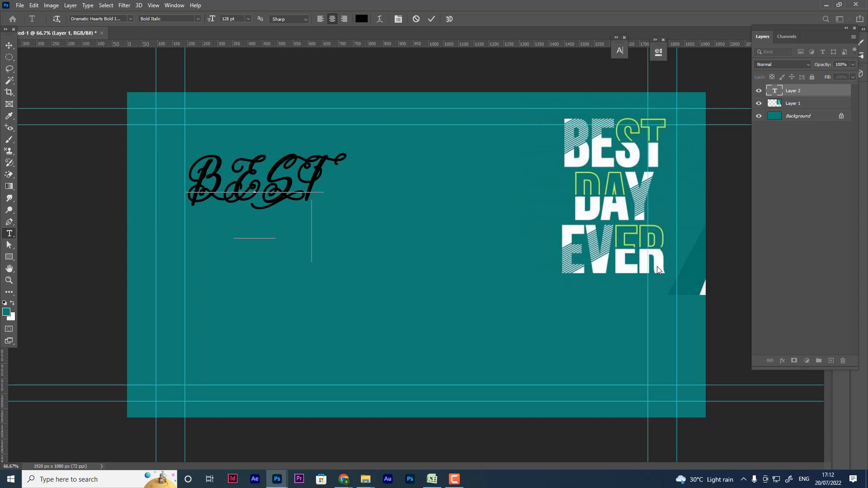
key(Return)
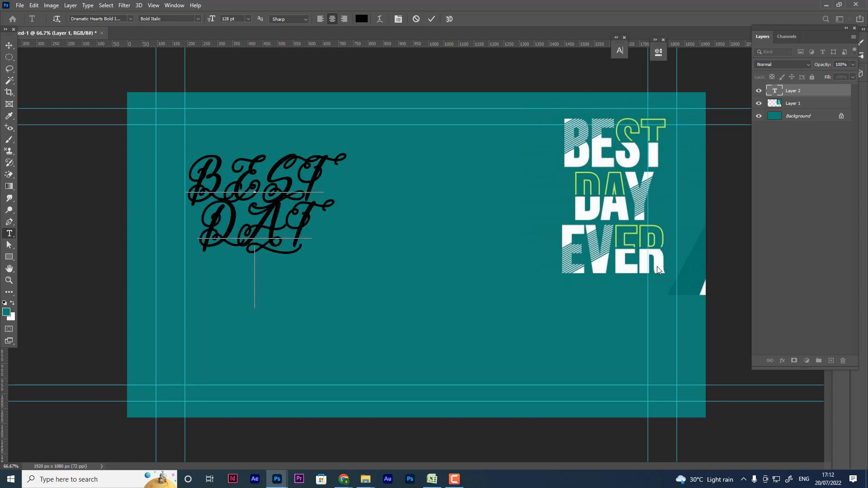
text(EVER)
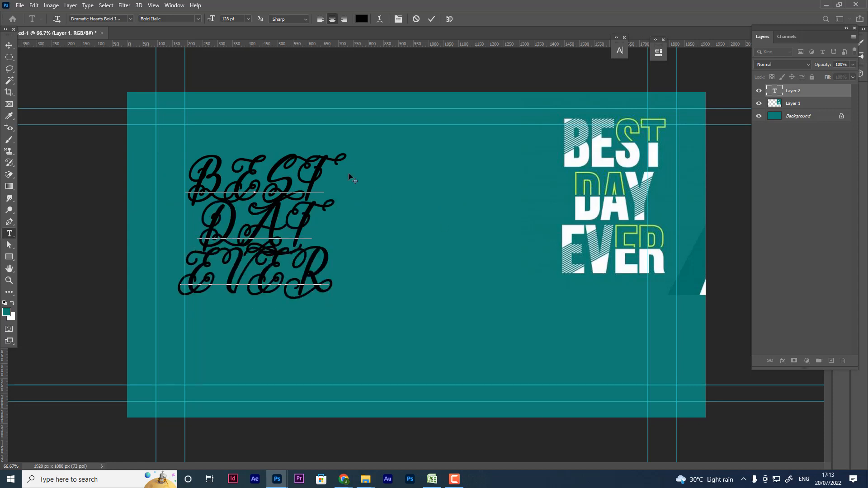
click(9, 45)
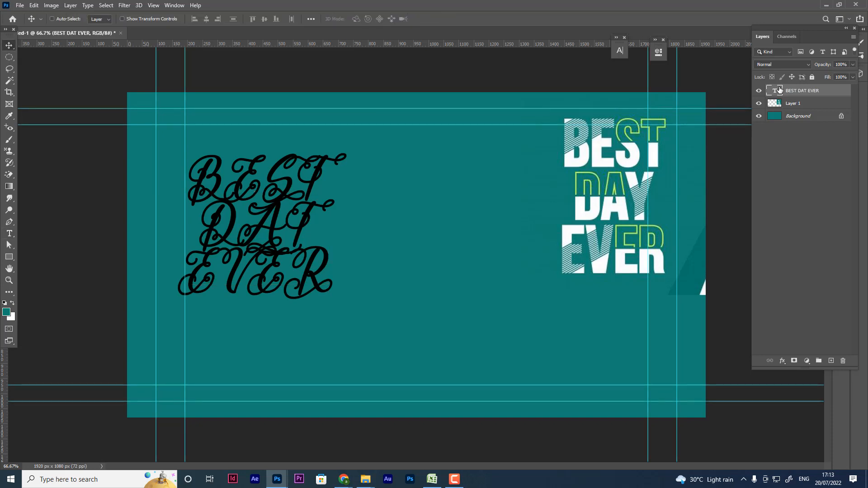
Set the colour of the whole three-line text to white (ffffff)
double_click(775, 91)
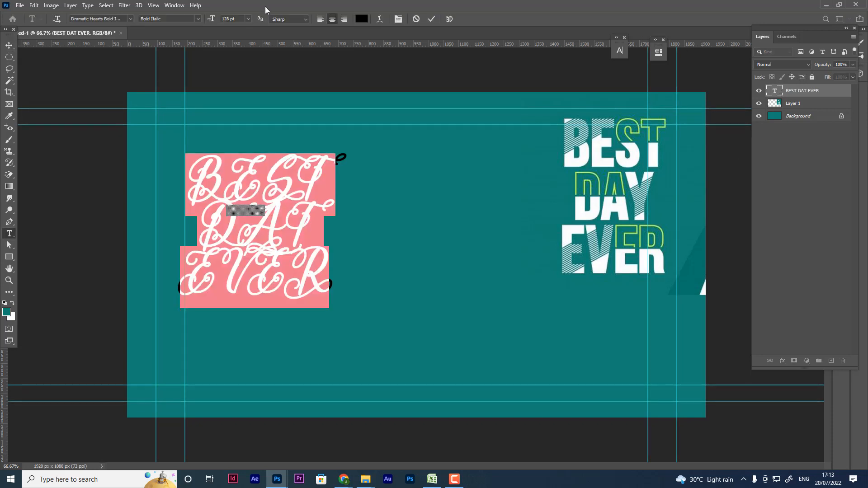
click(366, 20)
drag(632, 67, 596, 42)
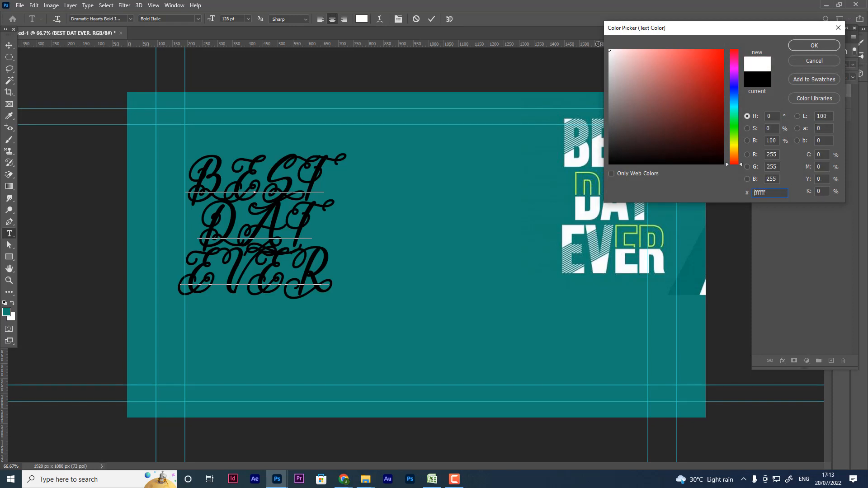
click(814, 46)
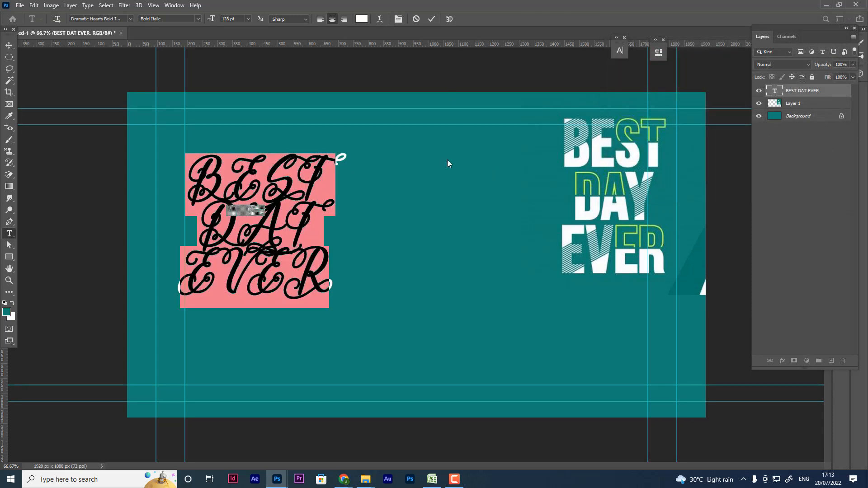
Show the character settings, collapse the paragraph settings, and set the three-line text's font to Cooper Black
click(398, 19)
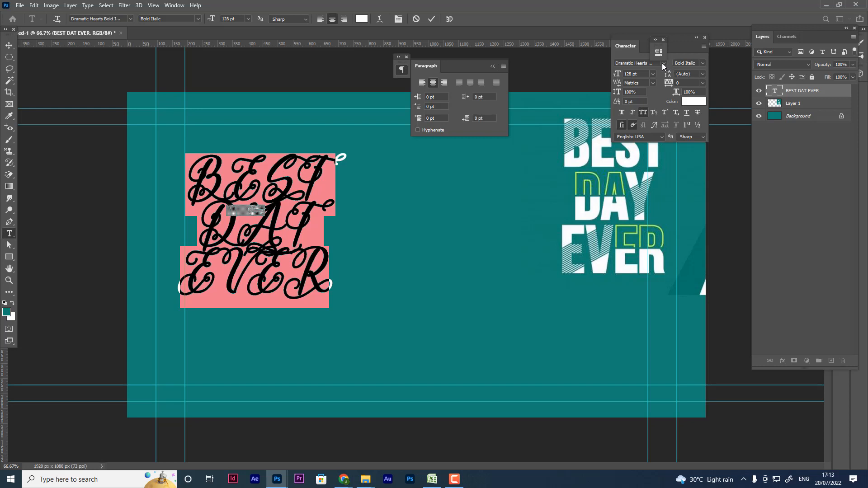
click(492, 66)
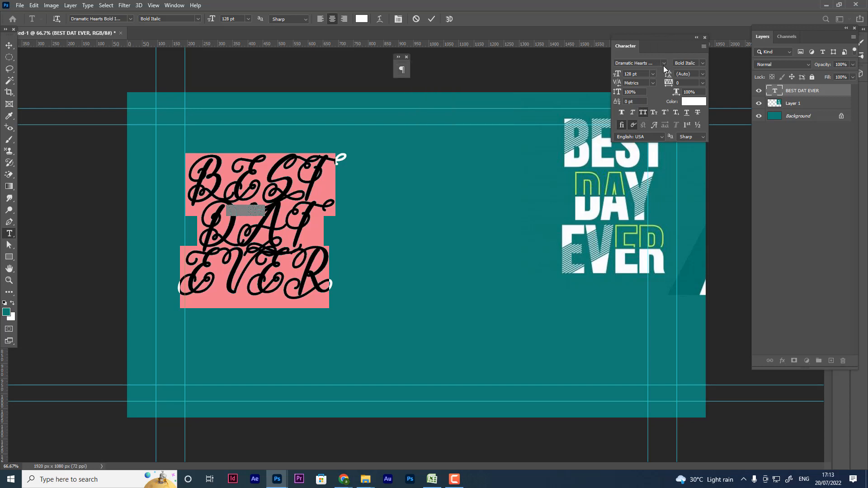
click(663, 64)
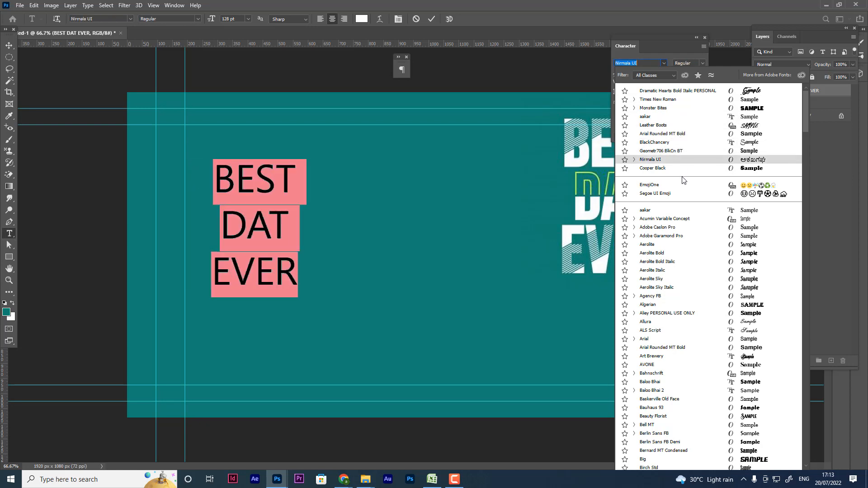
click(640, 172)
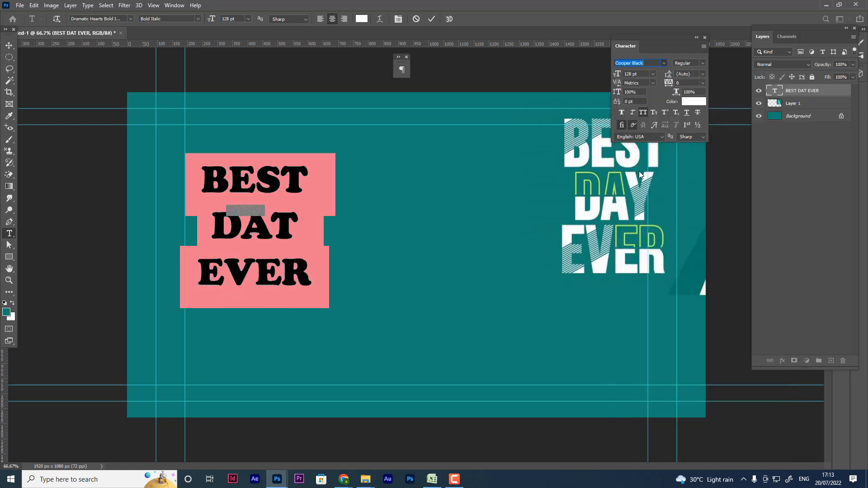
Correct the second line of the text from DAT to DAY and commit the edit
click(274, 220)
drag(275, 219, 306, 219)
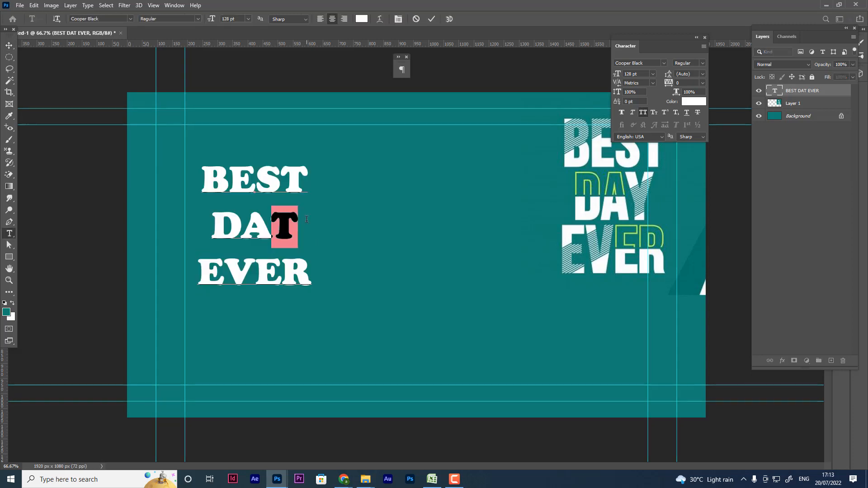
key(BackSpace)
text(Y)
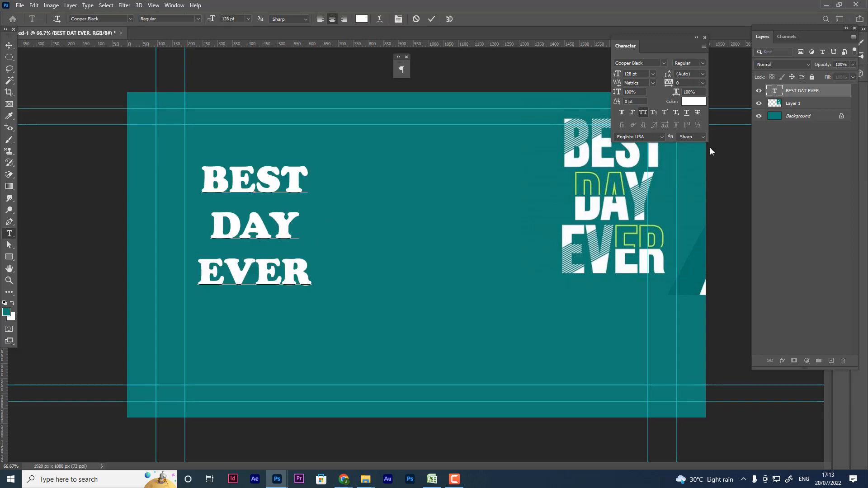
click(9, 45)
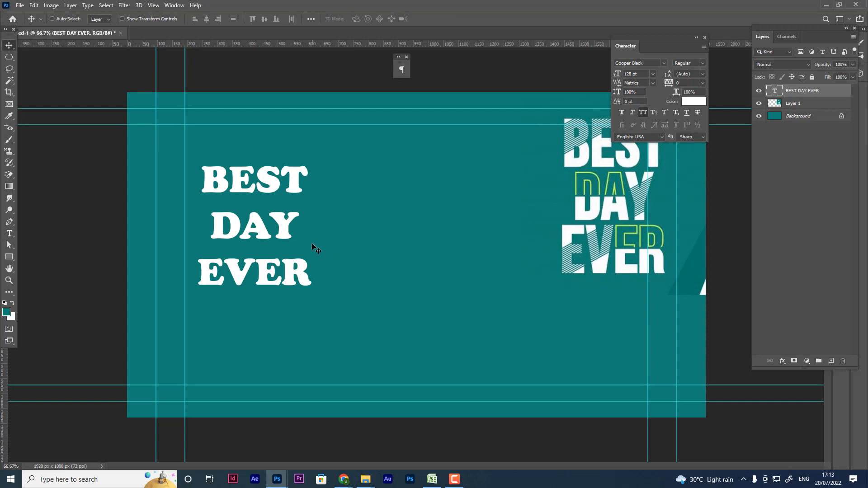
Set the BEST DAY EVER text size to 171 pt and move the text slightly up and to the right
double_click(773, 93)
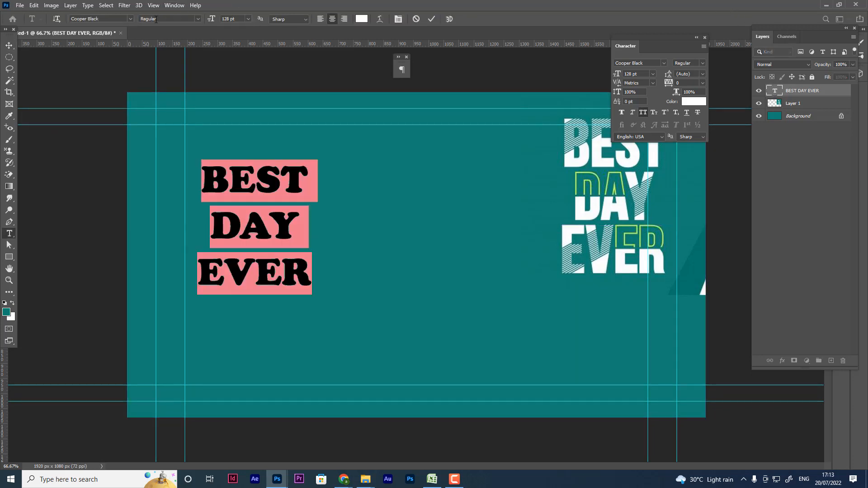
drag(209, 21, 228, 22)
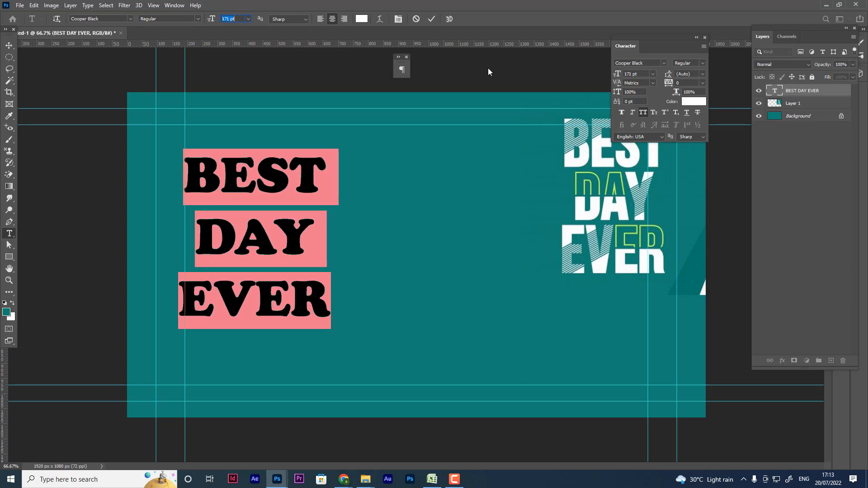
click(9, 46)
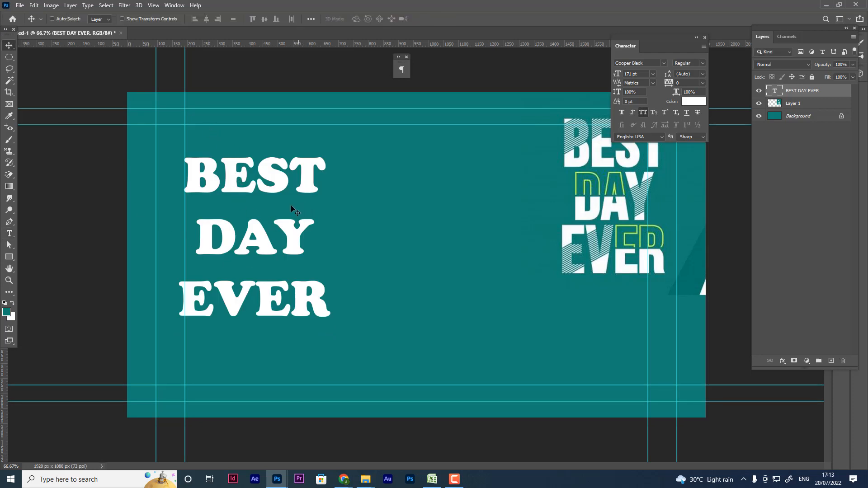
drag(294, 231, 322, 218)
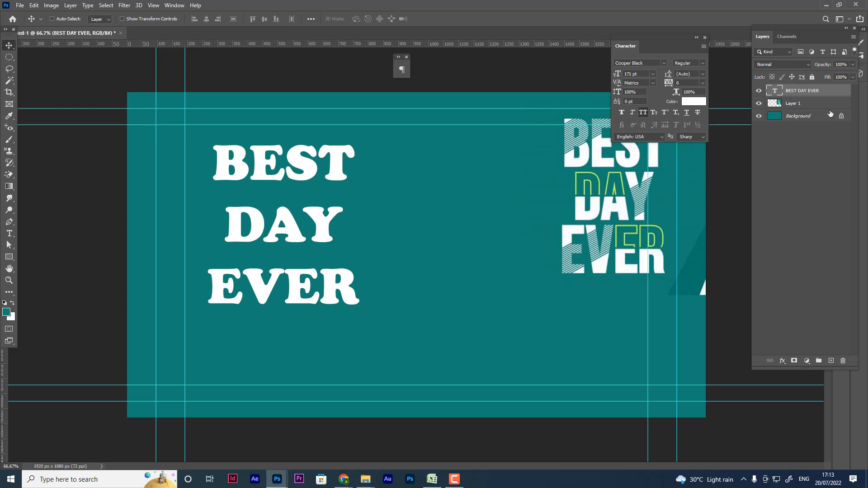
Set the BEST DAY EVER text's font to Monster Bites, its tracking to 60 and its leading to 178 pt
double_click(774, 91)
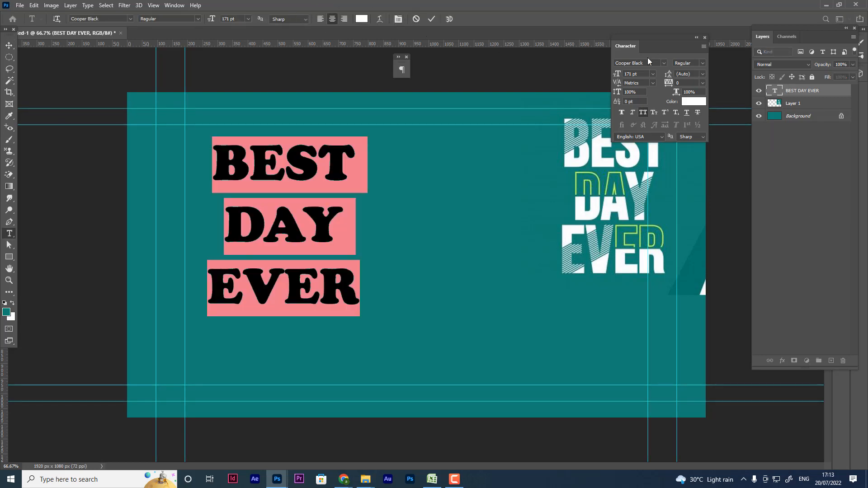
click(664, 63)
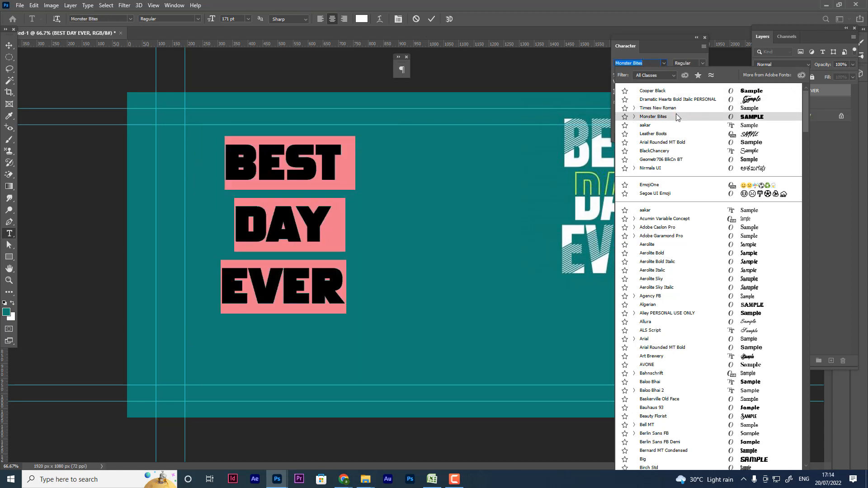
click(677, 115)
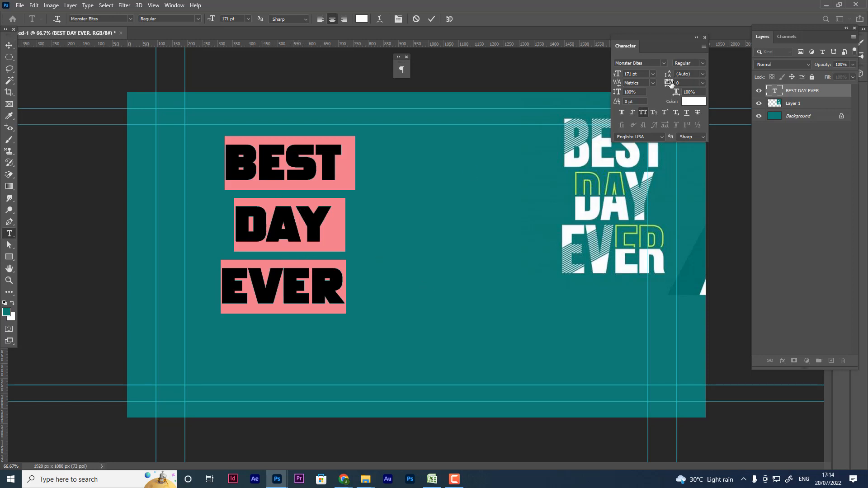
drag(671, 84, 657, 78)
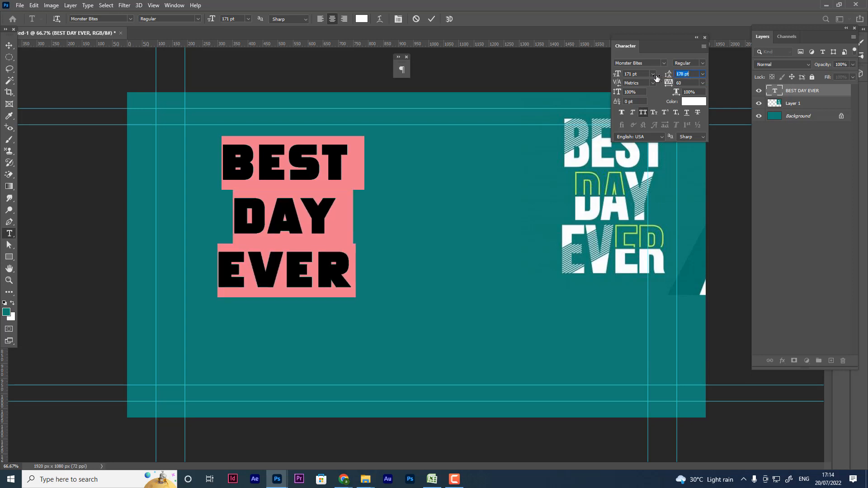
click(9, 46)
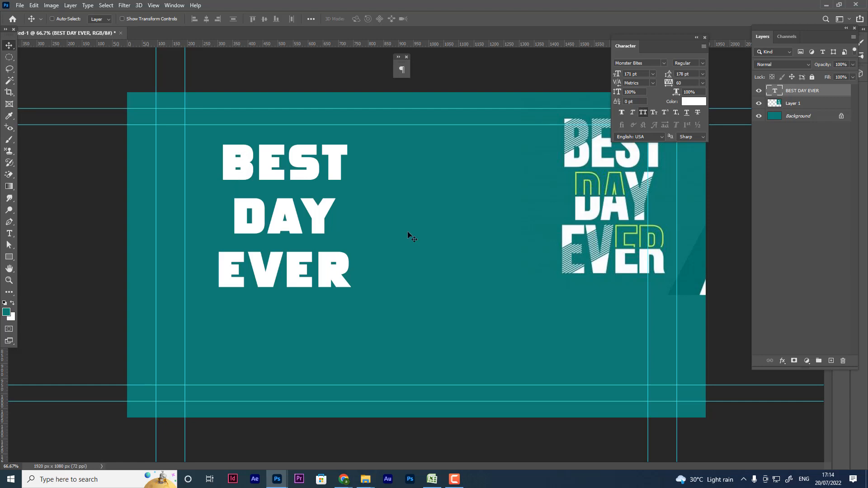
Change the BEST DAY EVER text's font to Aliey PERSONAL USE ONLY and commit the edit
double_click(775, 90)
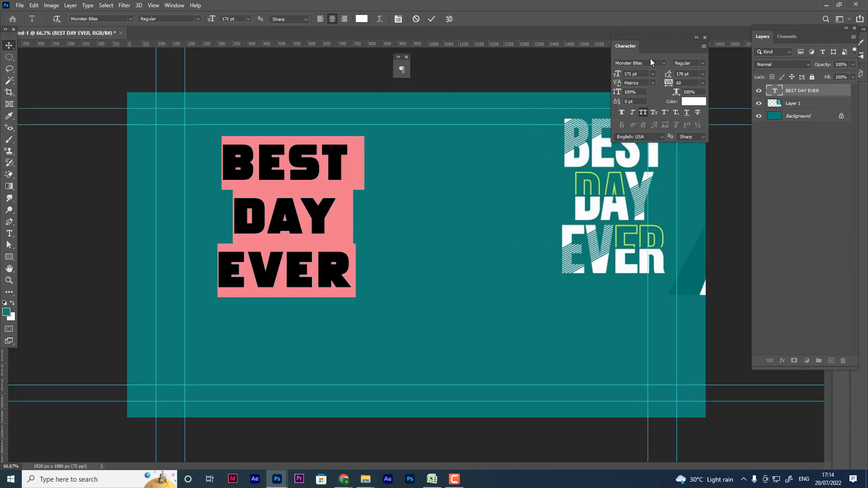
click(664, 63)
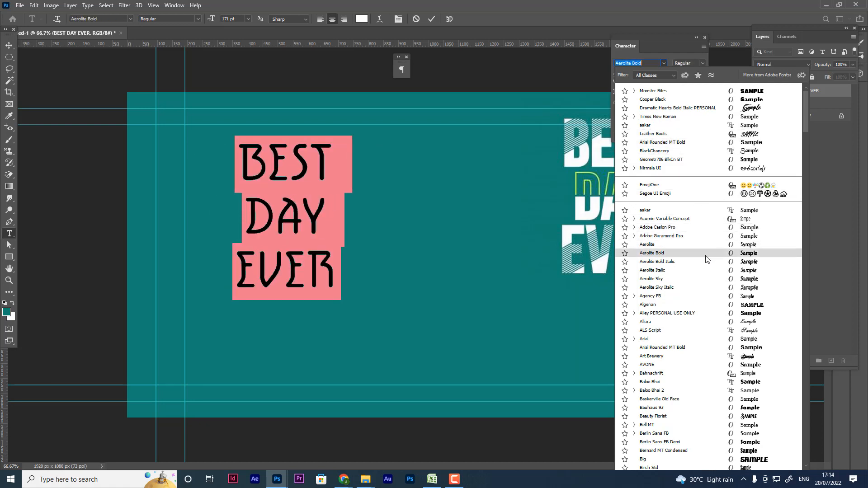
click(696, 314)
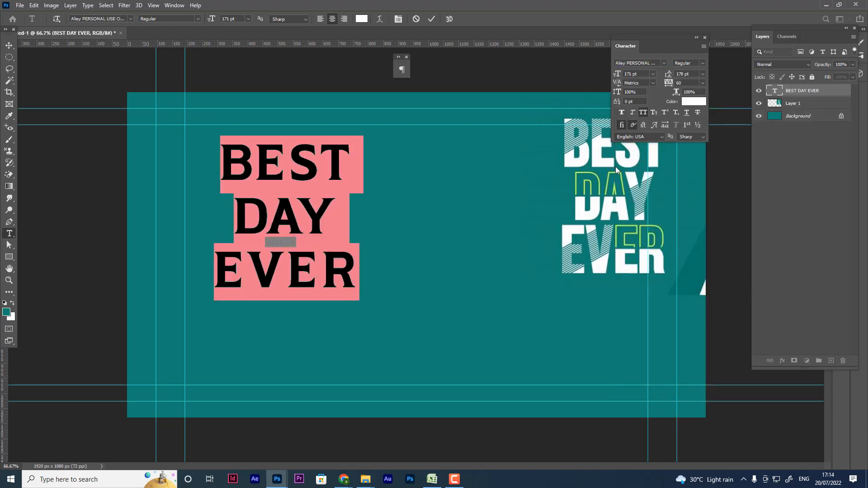
click(9, 46)
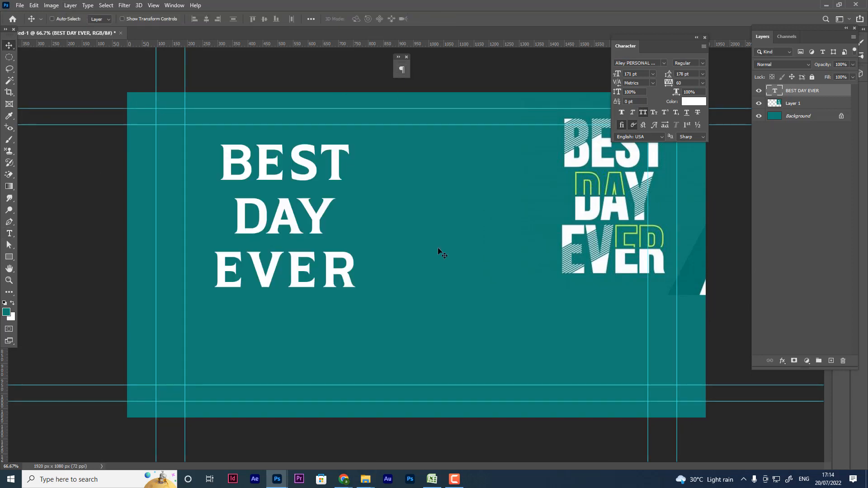
Duplicate the BEST DAY EVER text layer twice and hide the two lower text layers
key(ctrl+j)
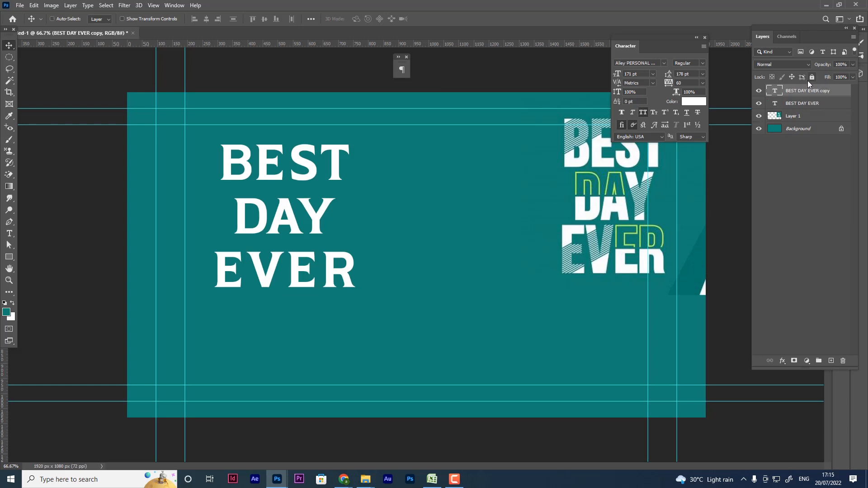
key(ctrl+j)
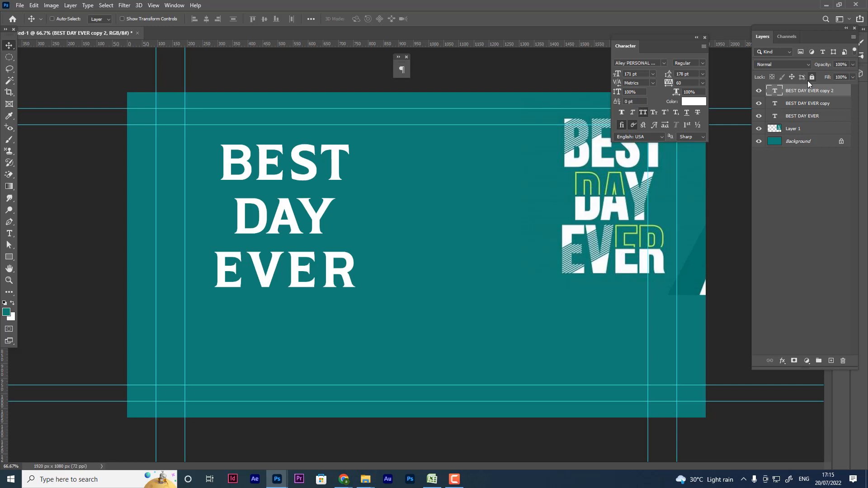
click(758, 116)
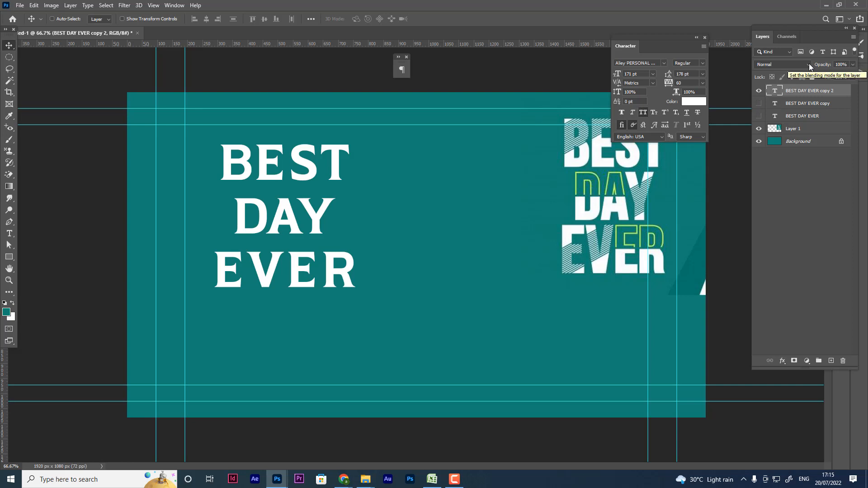
Make a thin horizontal rectangular selection about 150 px wide in the empty area above the word BEST
key(ctrl)
key(ctrl+plus)
key(ctrl+plus)
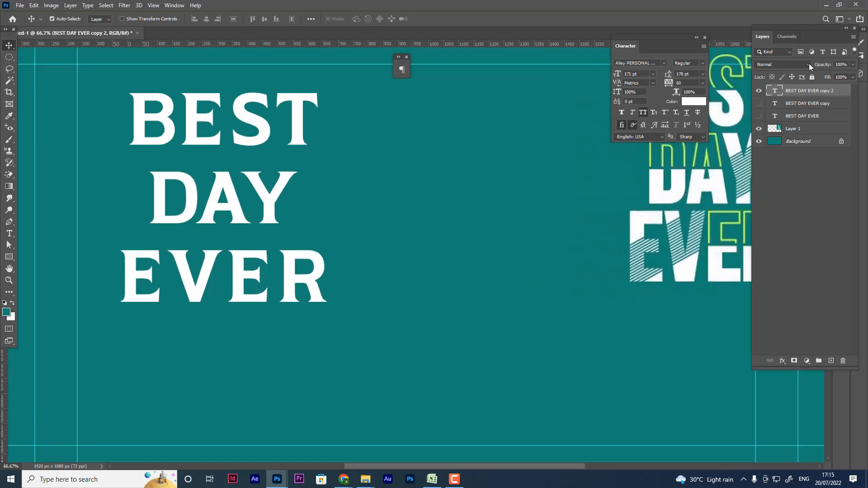
key(ctrl+minus)
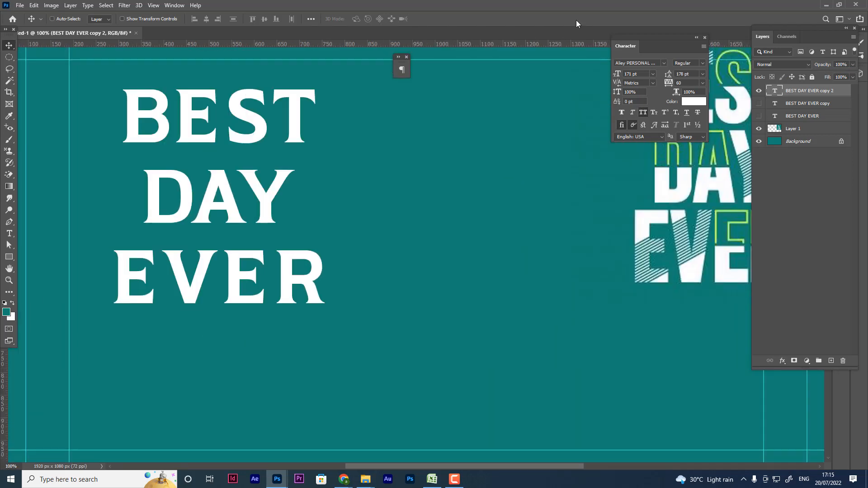
scroll(440, 196, up, 5)
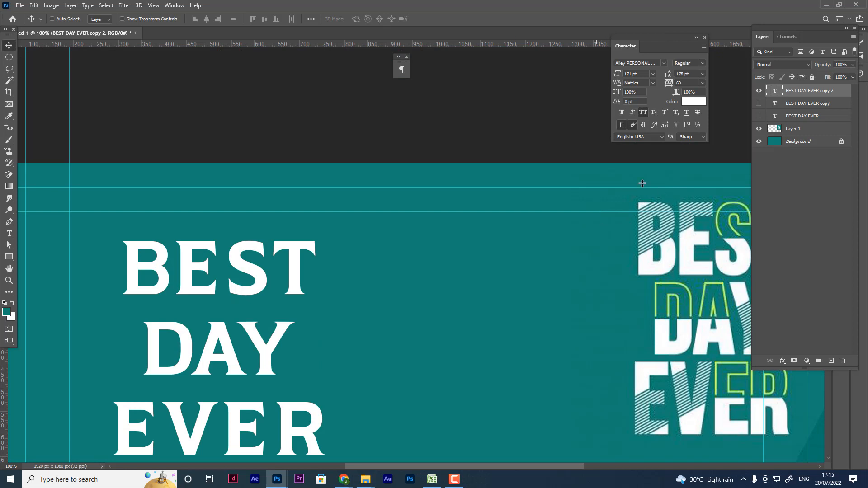
click(9, 59)
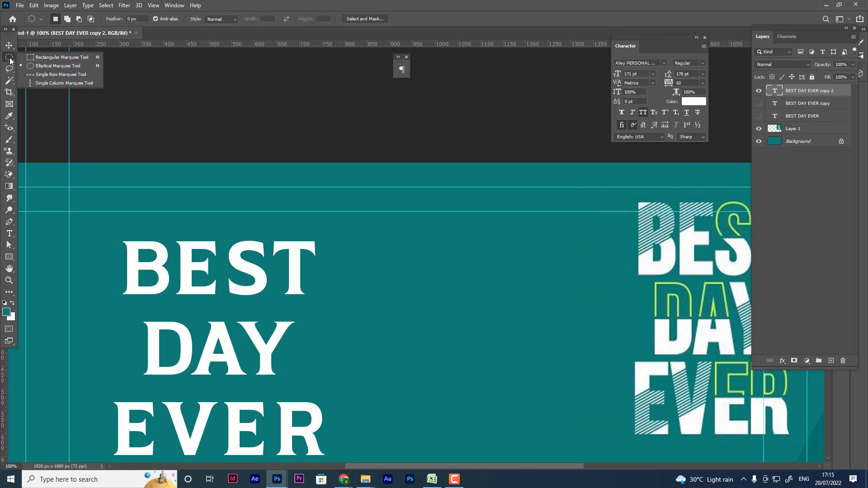
click(53, 58)
drag(221, 175, 267, 178)
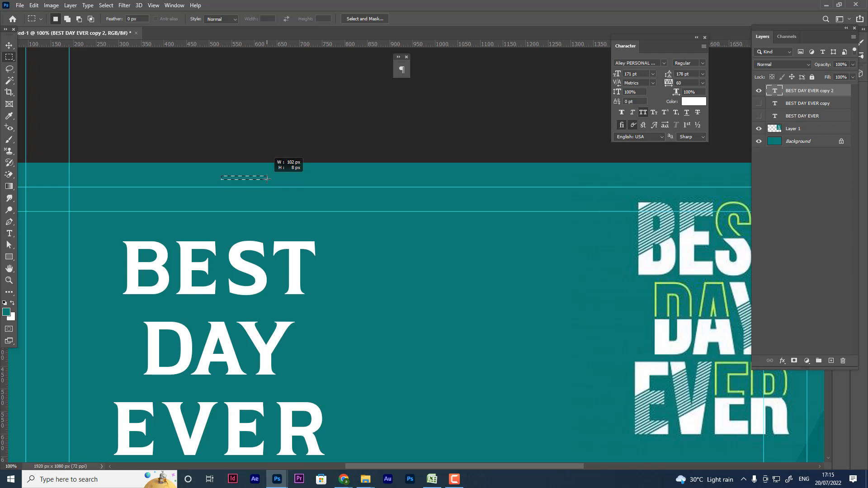
drag(267, 179, 290, 180)
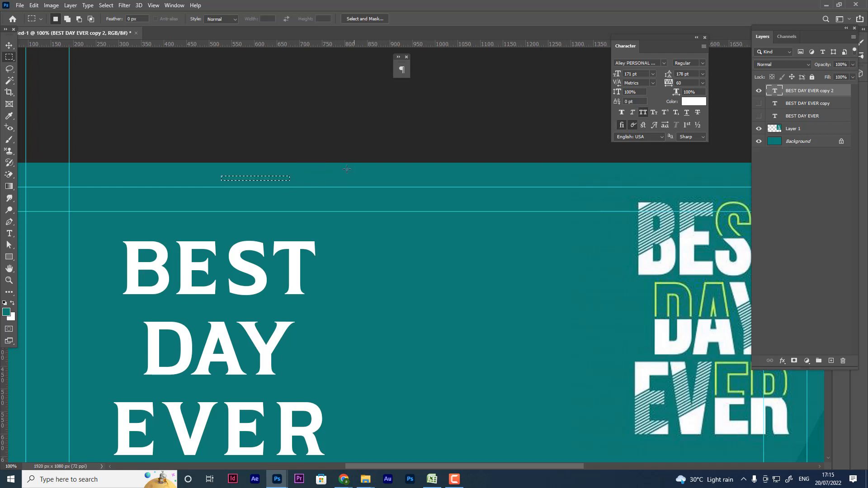
Add a new layer, fill the thin rectangular selection with white and deselect it
click(830, 362)
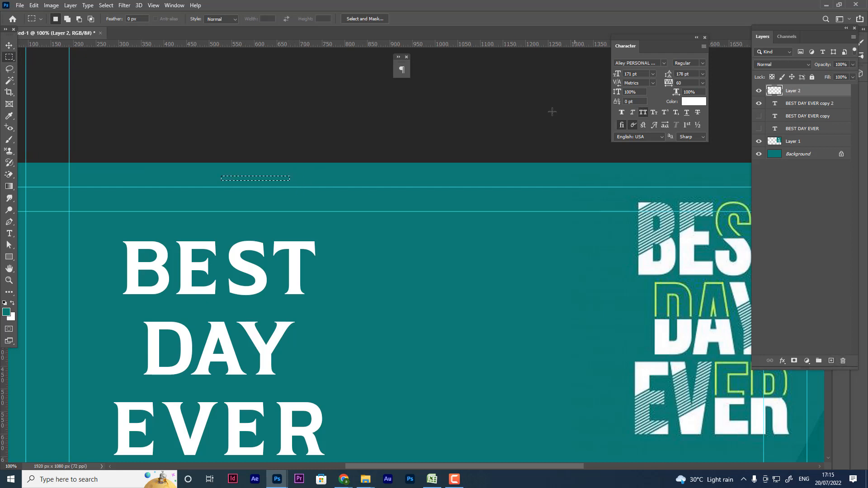
key(ctrl+t)
click(423, 179)
key(ctrl+BackSpace)
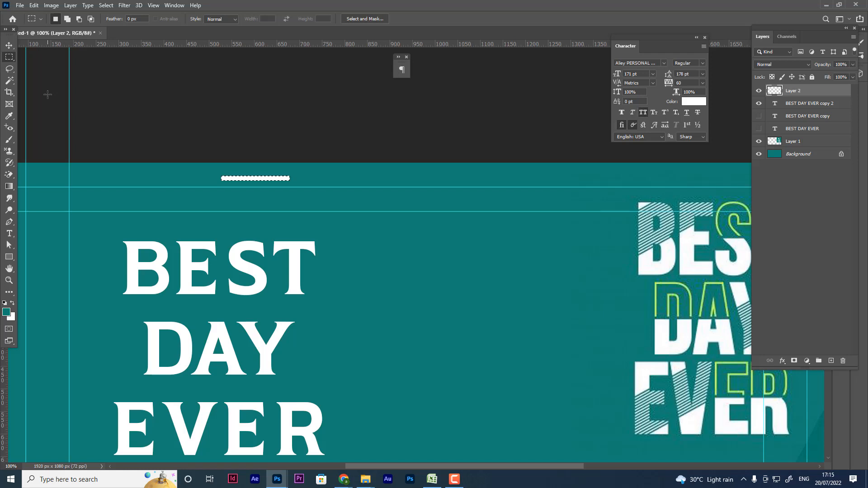
key(ctrl+d)
click(7, 45)
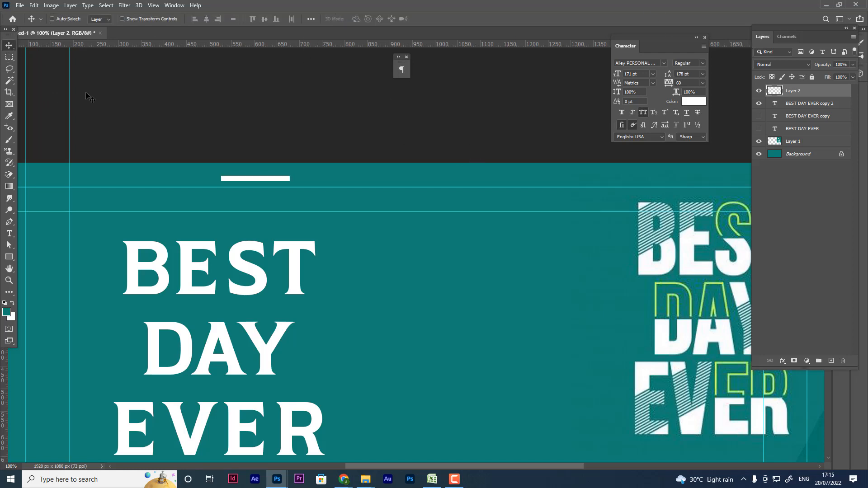
Rotate the white bar to about -20.8° and place it diagonally across the top of the B in BEST
key(ctrl+t)
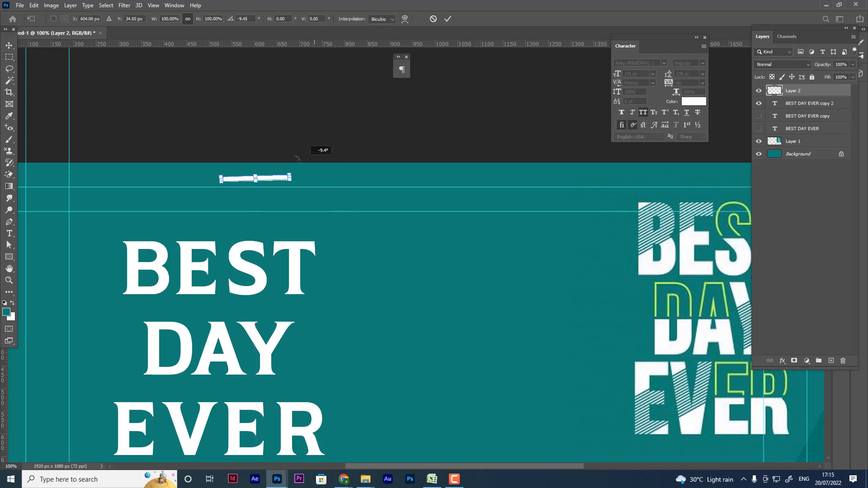
drag(317, 151, 302, 138)
drag(263, 187, 217, 211)
key(ctrl+z)
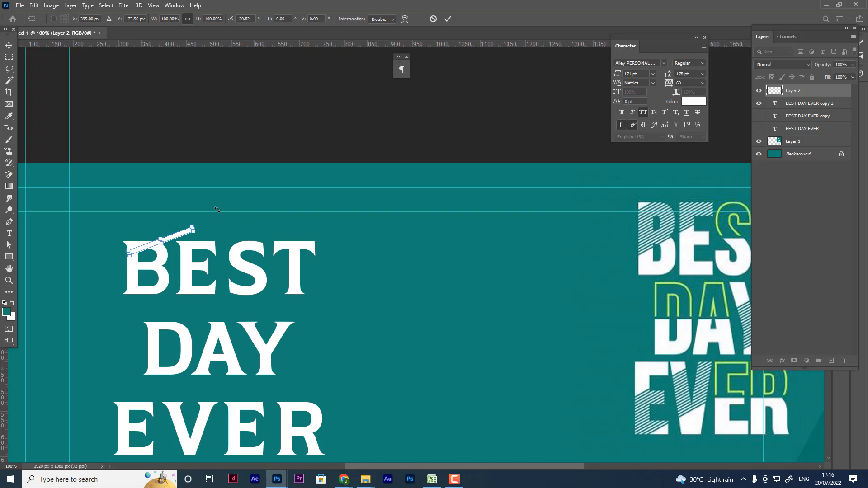
key(Return)
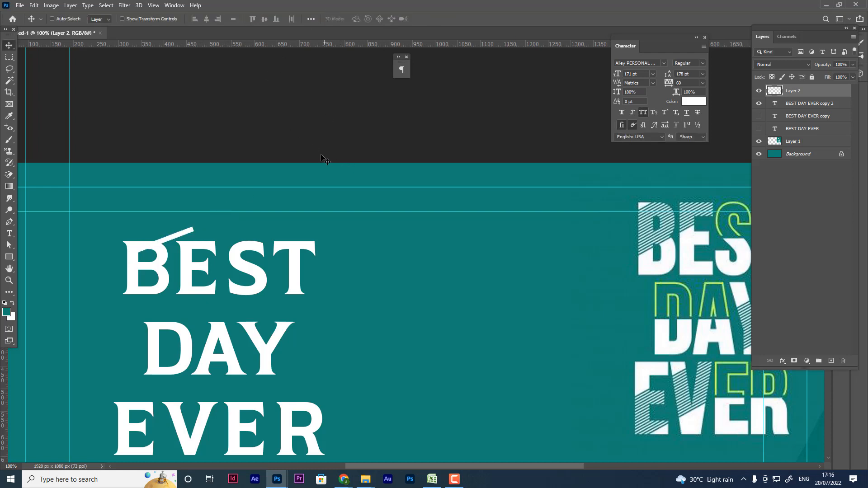
drag(159, 241, 178, 237)
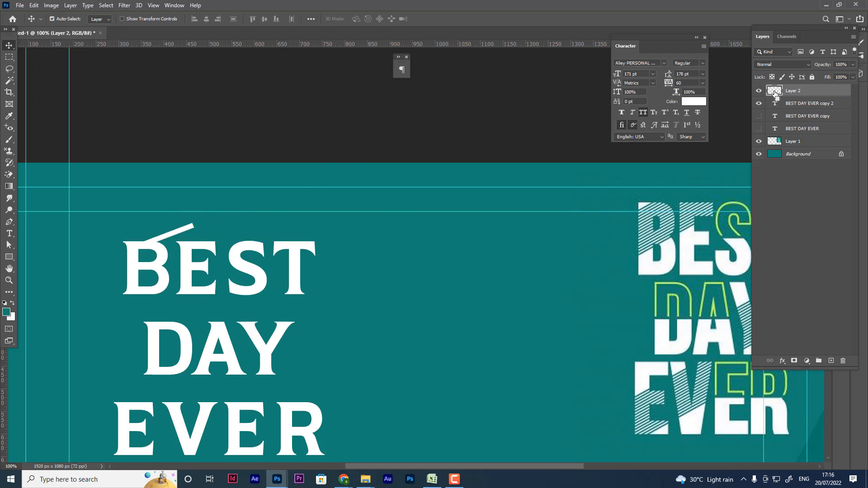
Recolour the diagonal bar with a lighter teal fill, deselect it and nudge it slightly towards the B's outer edge
ctrl+click(775, 92)
click(7, 312)
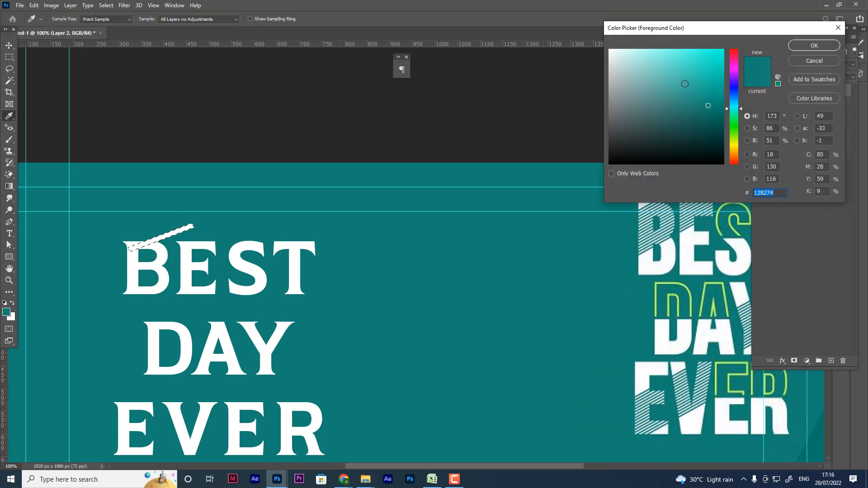
click(685, 84)
click(801, 45)
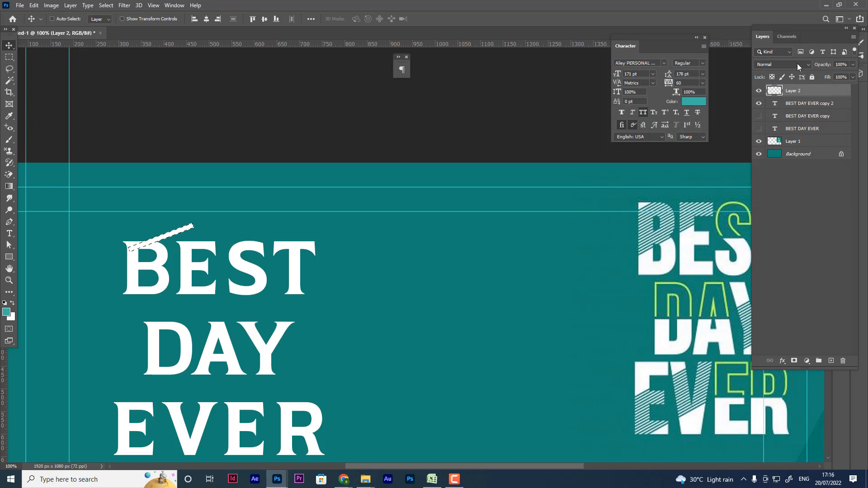
key(alt+BackSpace)
key(ctrl+d)
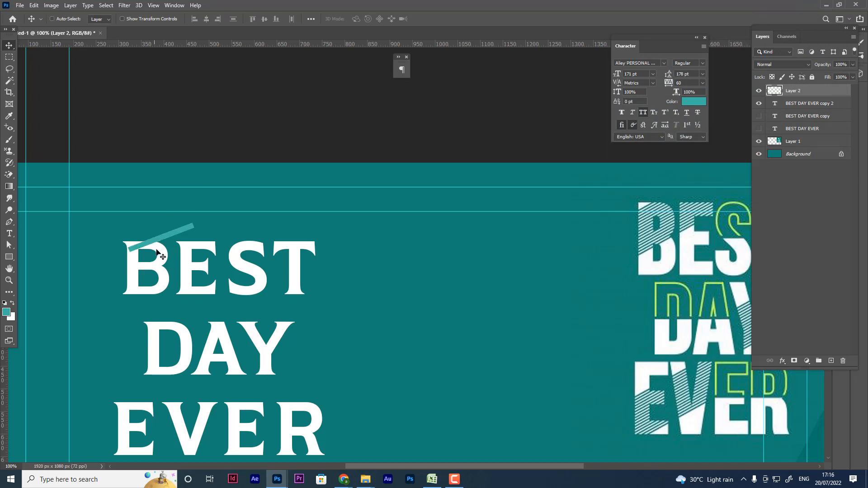
drag(160, 241, 158, 241)
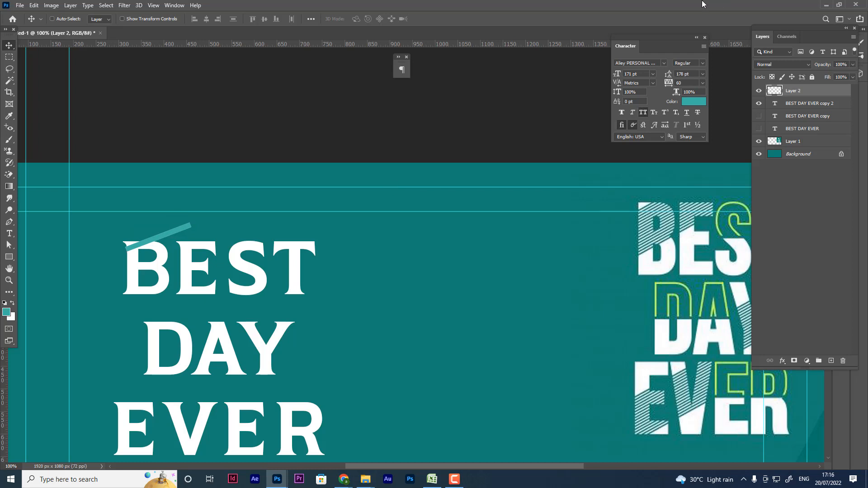
Flatten the diagonal bar to about 64.6% height, rotate it about -5.9° and reposition it across the B's upper corner
key(ctrl+t)
key(ctrl+plus)
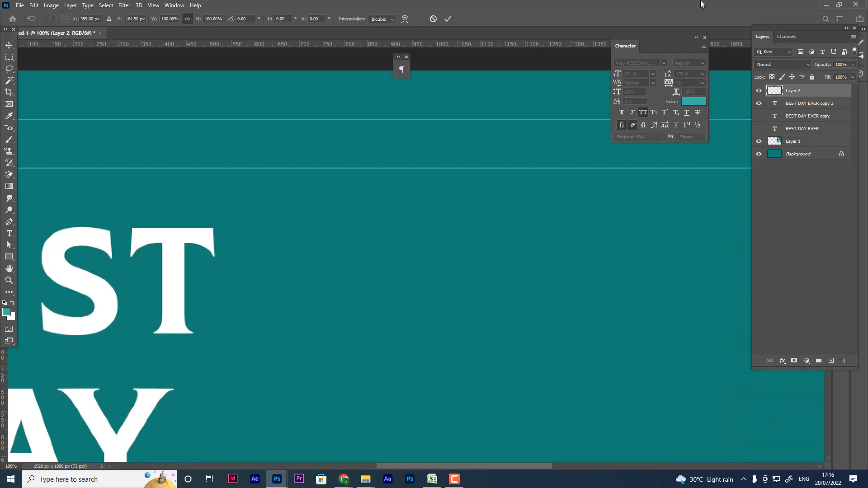
key(Return)
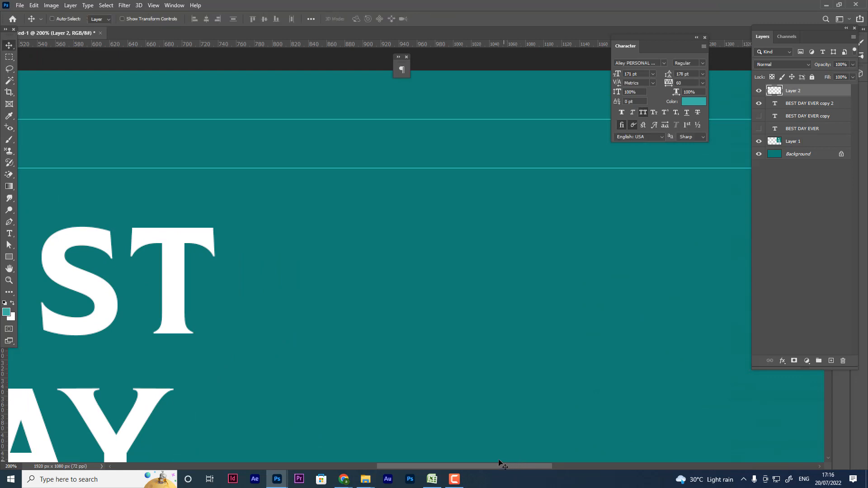
drag(483, 465, 420, 460)
key(ctrl+plus)
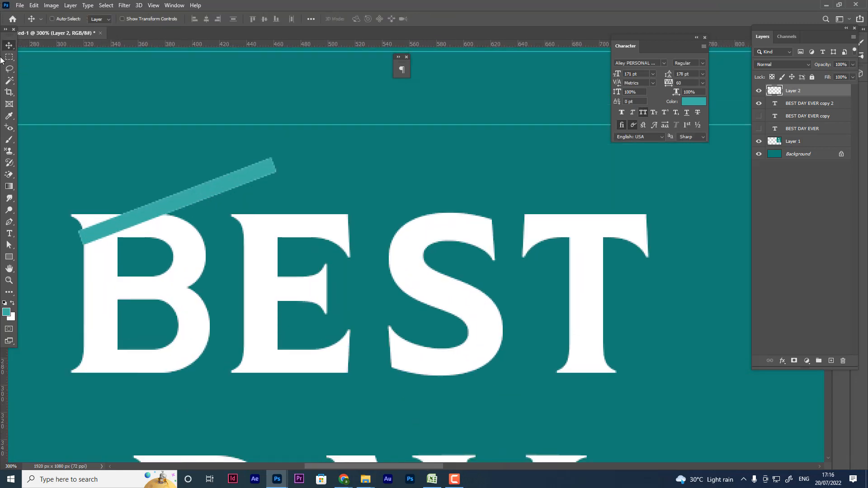
key(ctrl+t)
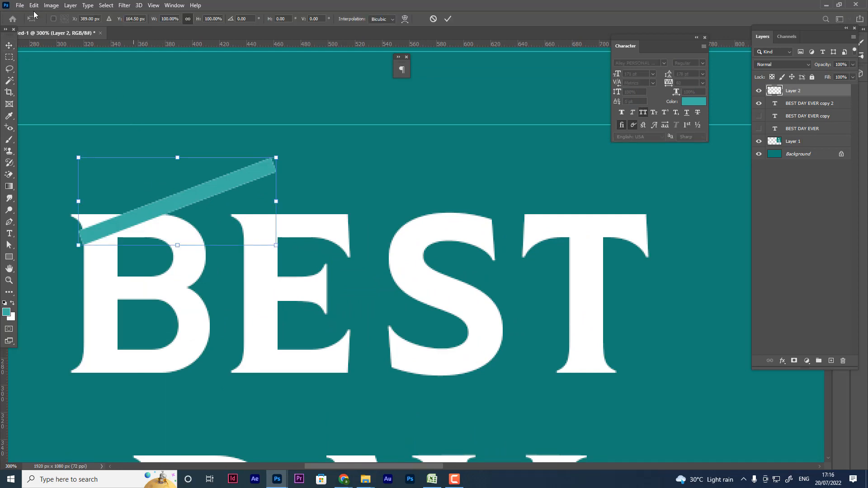
click(188, 20)
drag(177, 155, 177, 163)
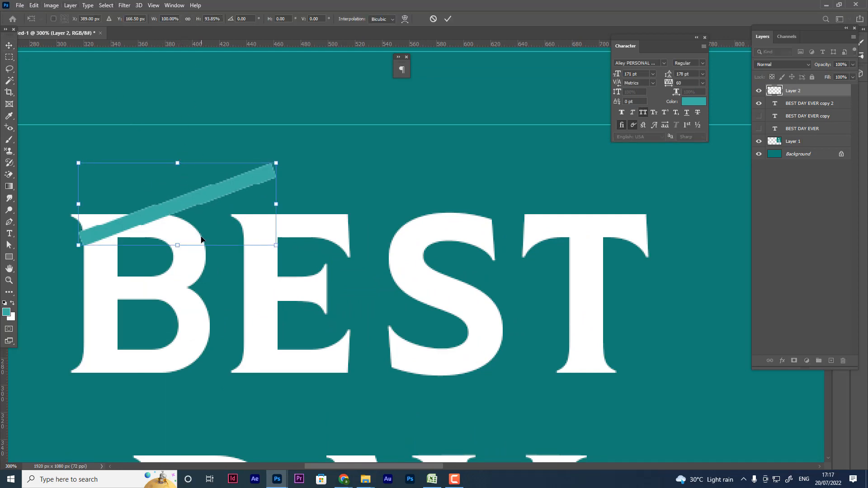
drag(182, 245, 178, 219)
drag(281, 160, 276, 148)
drag(186, 193, 180, 199)
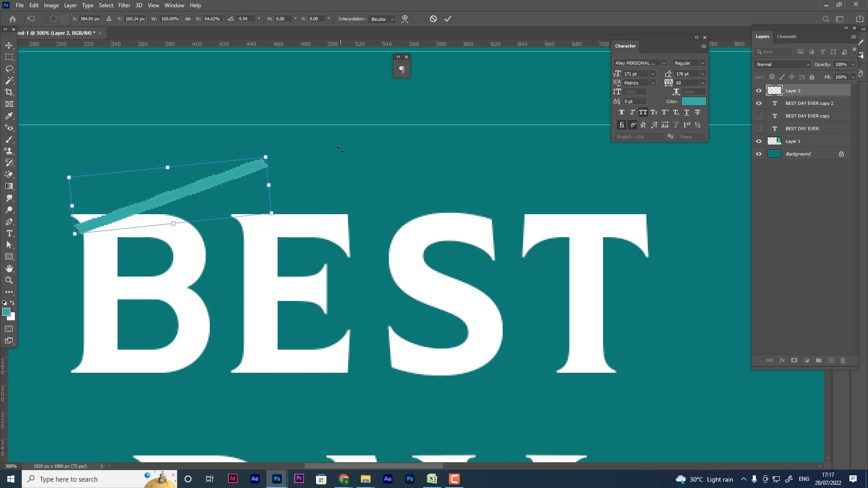
key(Return)
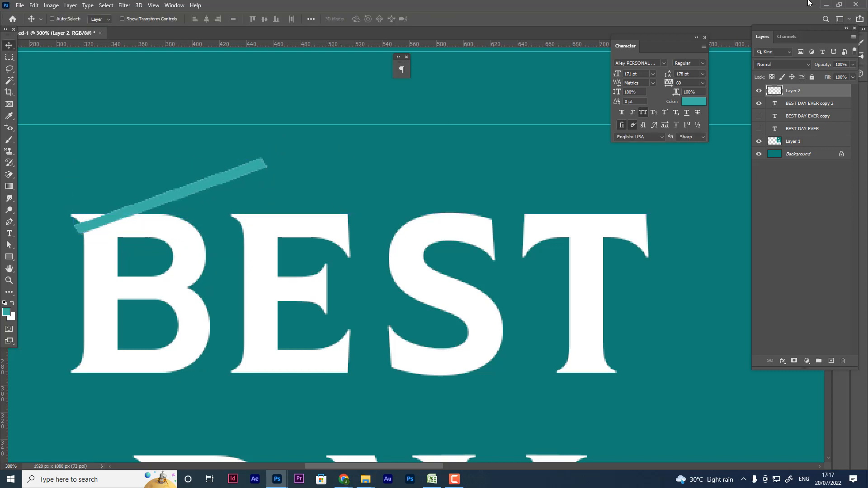
Mask the diagonal bar to the letter shapes using a selection loaded from the BEST DAY EVER copy 2 text
click(772, 105)
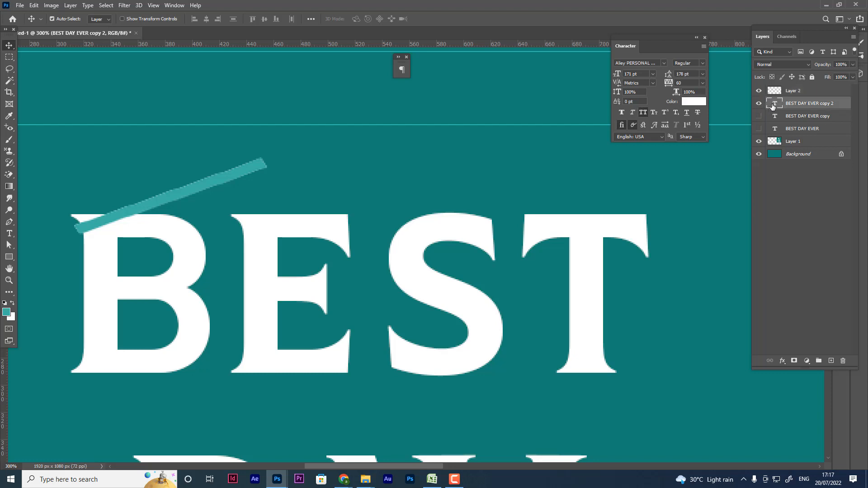
drag(773, 106, 775, 109)
ctrl+click(774, 107)
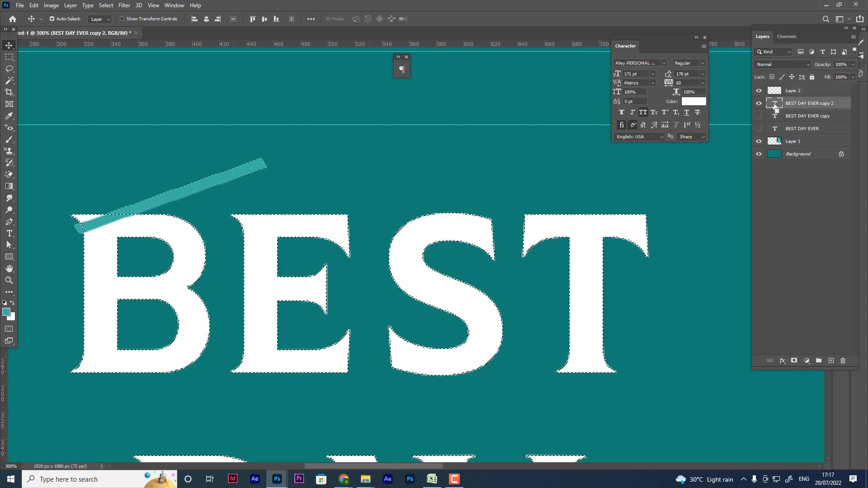
click(796, 90)
click(794, 360)
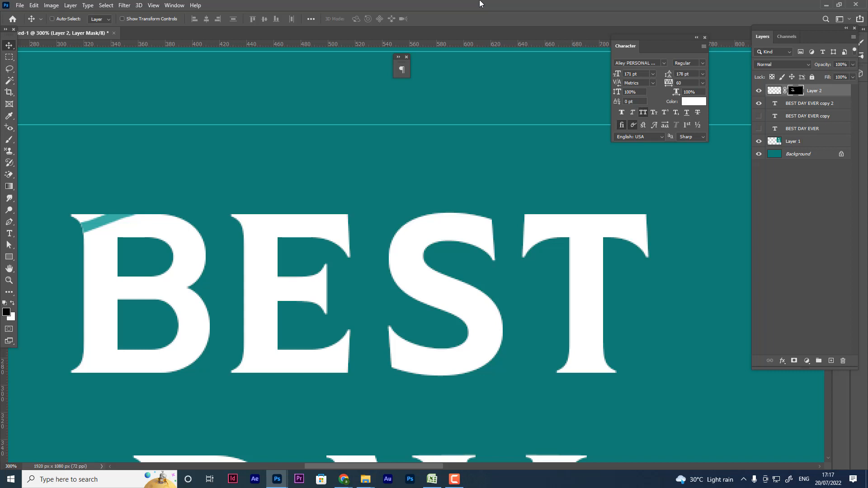
key(ctrl+z)
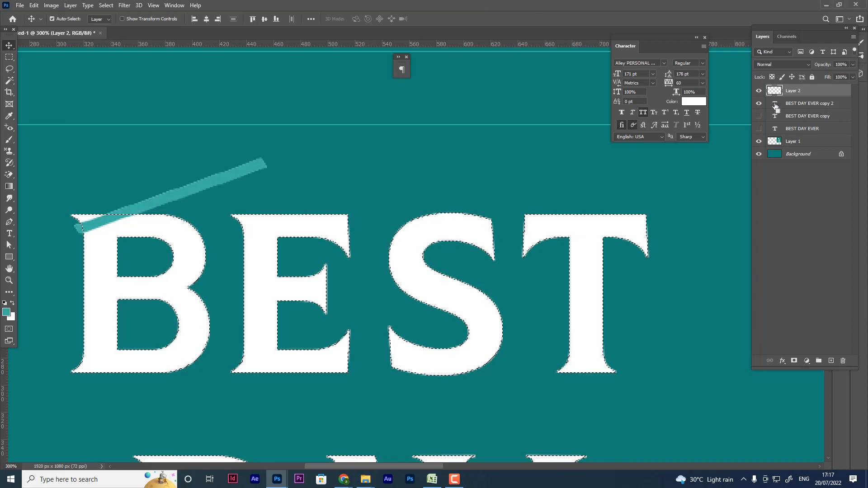
click(794, 360)
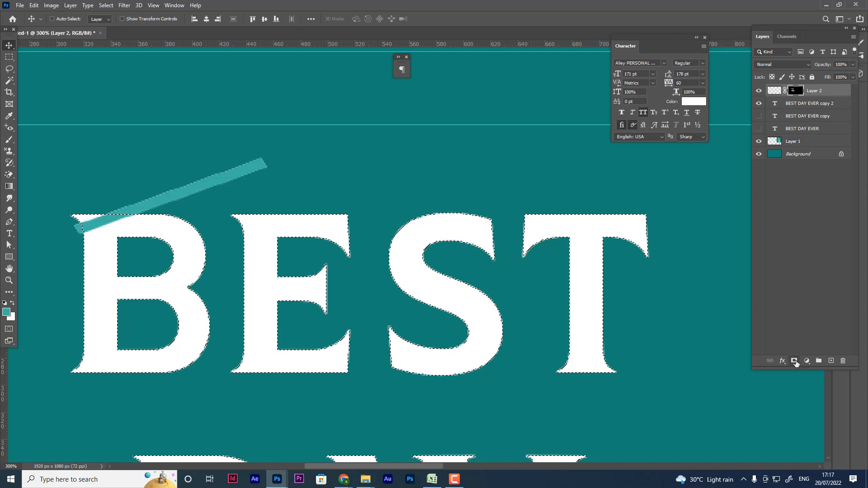
Duplicate the masked stripe layer and delete the layer mask from the copy
key(ctrl+1)
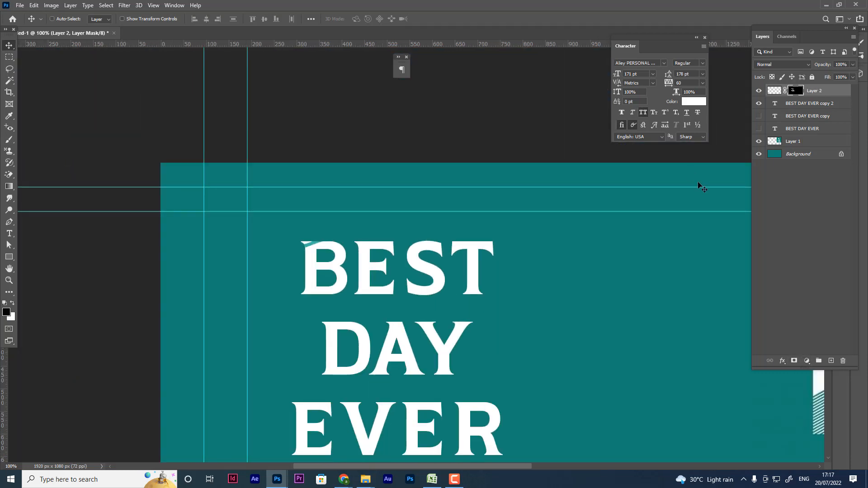
key(ctrl+j)
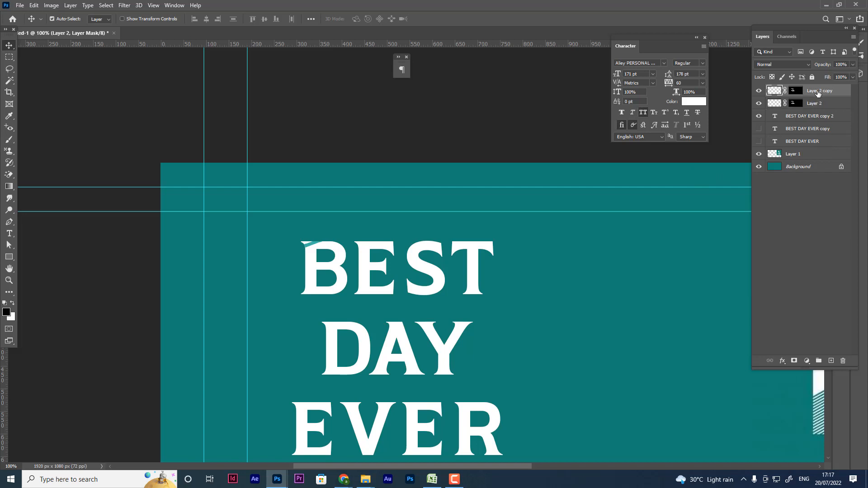
right_click(796, 92)
click(801, 111)
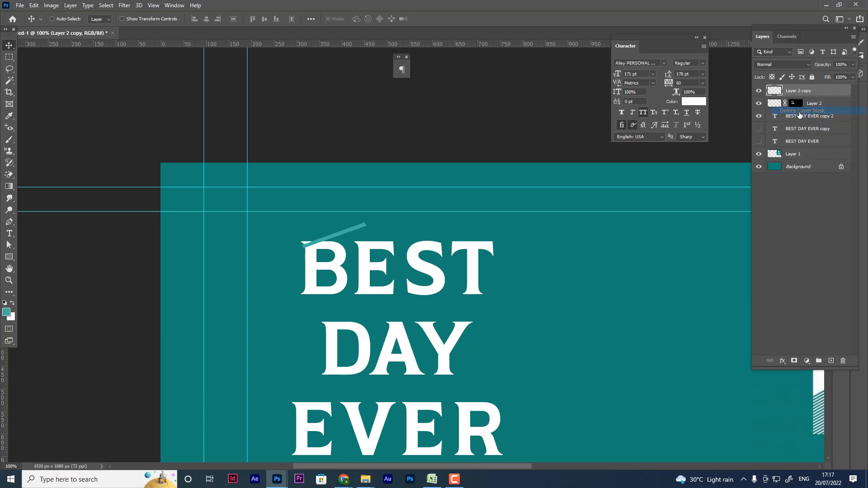
Place the copied stripe just below the first one on the B and rotate it about 2.3°
drag(325, 242, 329, 246)
key(ctrl+plus)
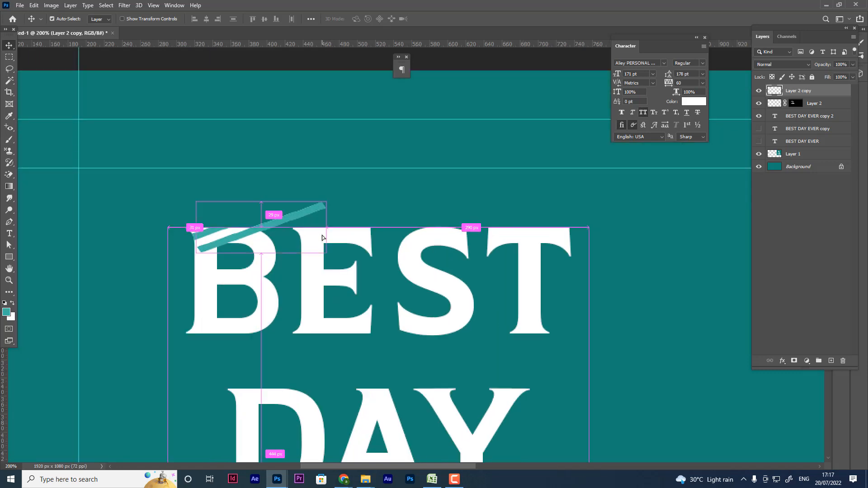
drag(258, 230, 260, 234)
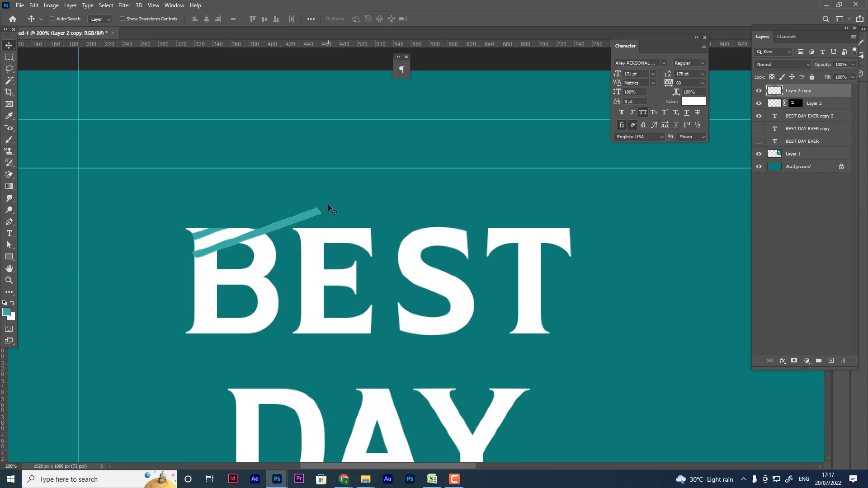
key(ctrl+t)
drag(327, 195, 328, 199)
drag(215, 248, 214, 249)
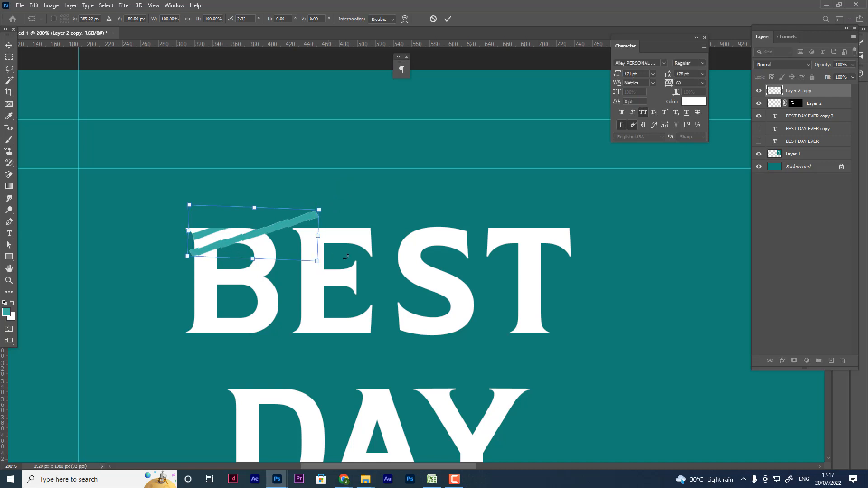
key(Return)
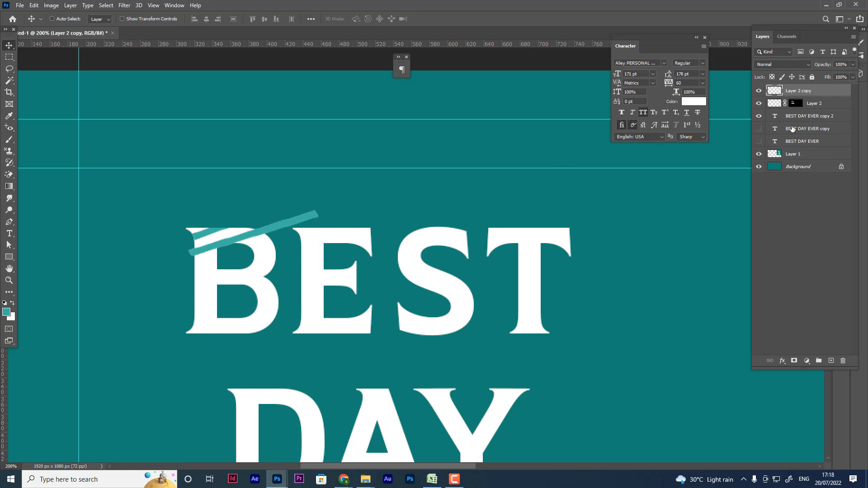
Mask the second stripe to the letter shapes using a selection loaded from the BEST DAY EVER copy 2 text
click(801, 116)
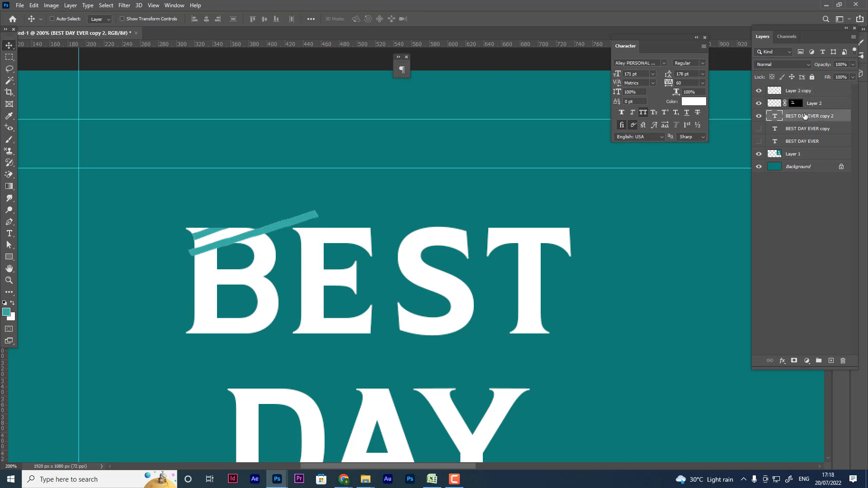
key(ctrl)
ctrl+click(775, 116)
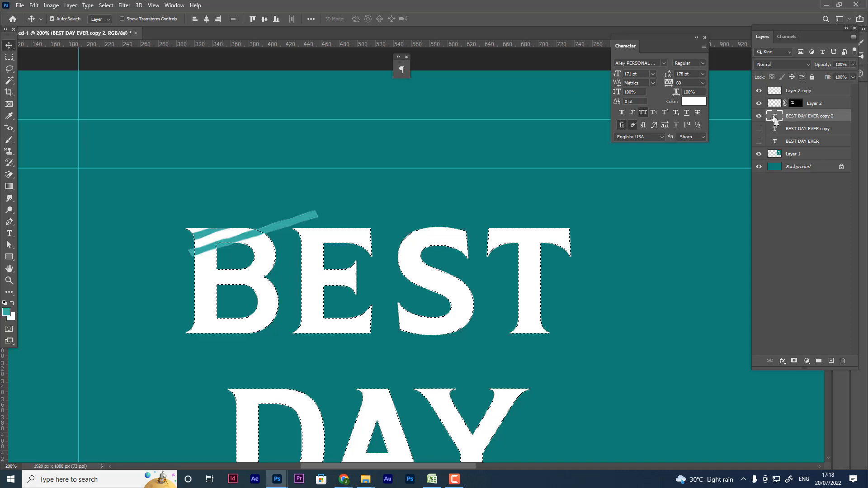
click(796, 91)
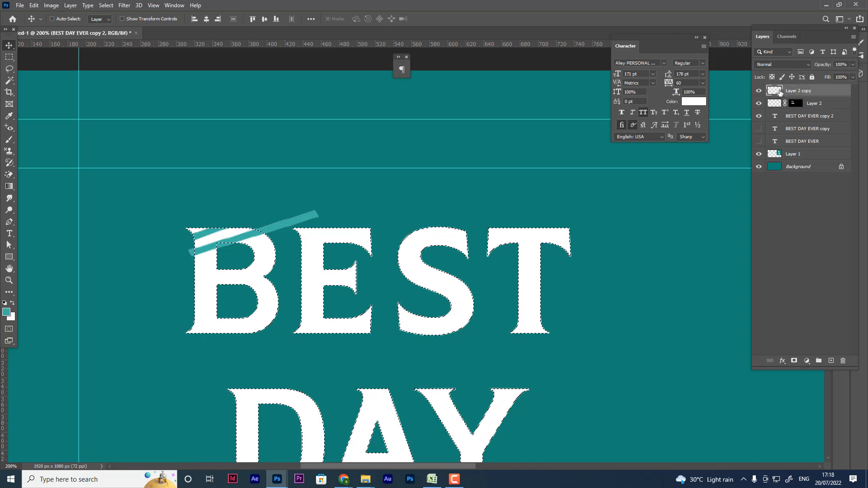
click(759, 90)
click(759, 91)
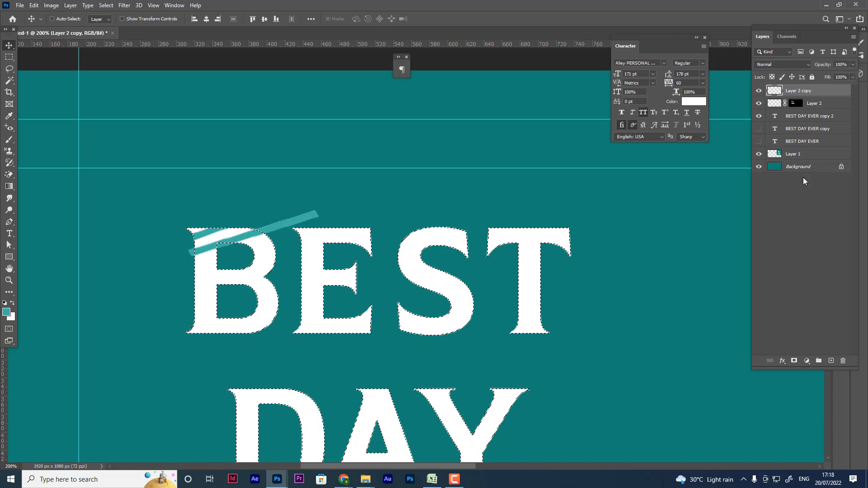
click(794, 361)
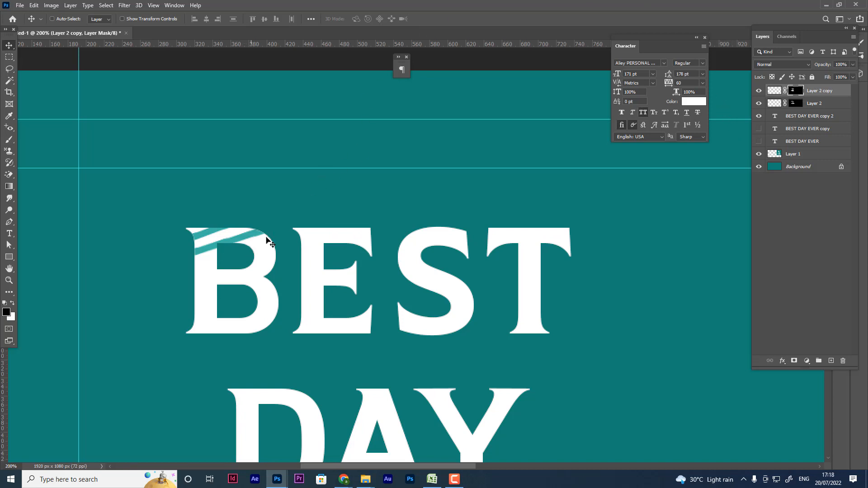
Duplicate the second stripe with its mask and move the copy down the B as a third stripe
key(ctrl)
key(ctrl+j)
click(773, 89)
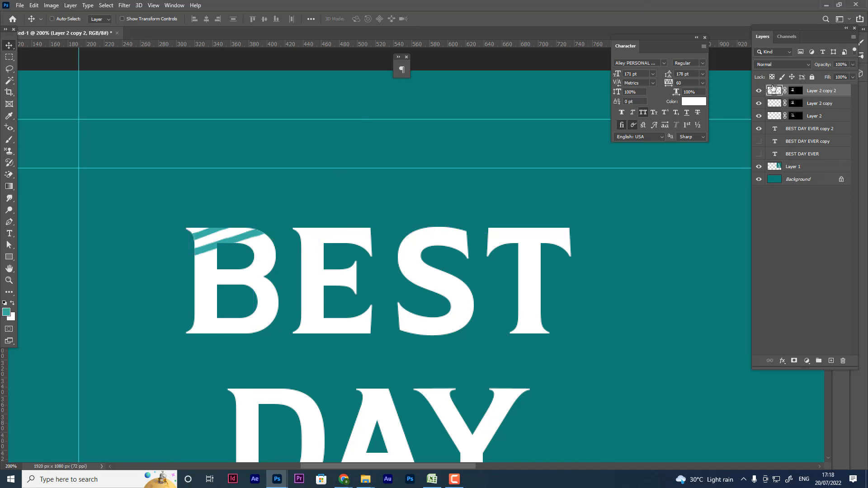
drag(244, 245, 252, 247)
key(ctrl)
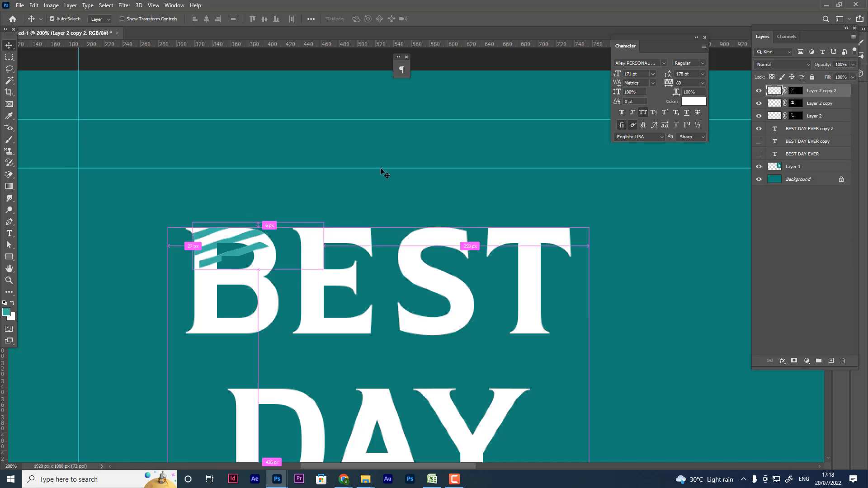
Try to enlarge the third stripe to 119% and reposition it over the B
key(ctrl+t)
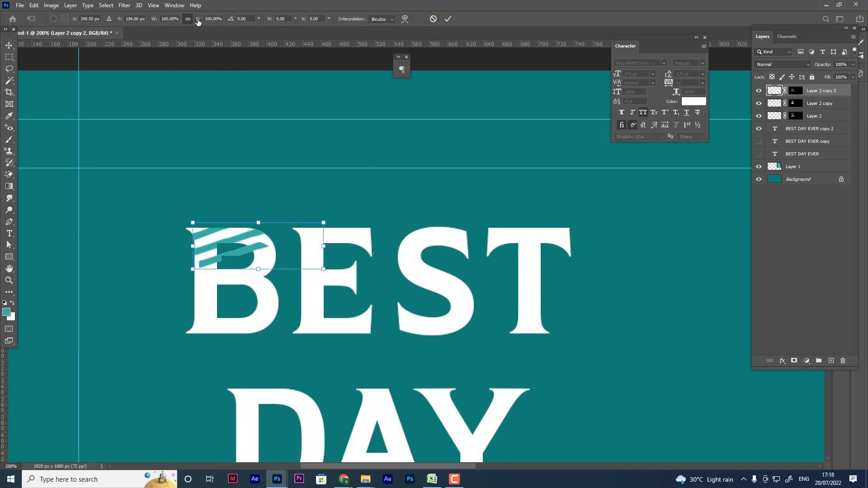
drag(198, 21, 203, 22)
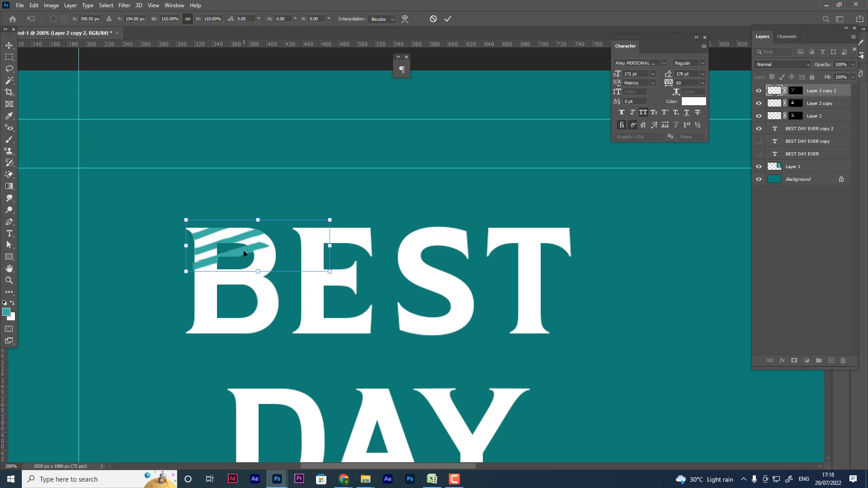
mouse_move(243, 251)
mouse_down()
mouse_move(286, 188)
mouse_move(248, 253)
mouse_up()
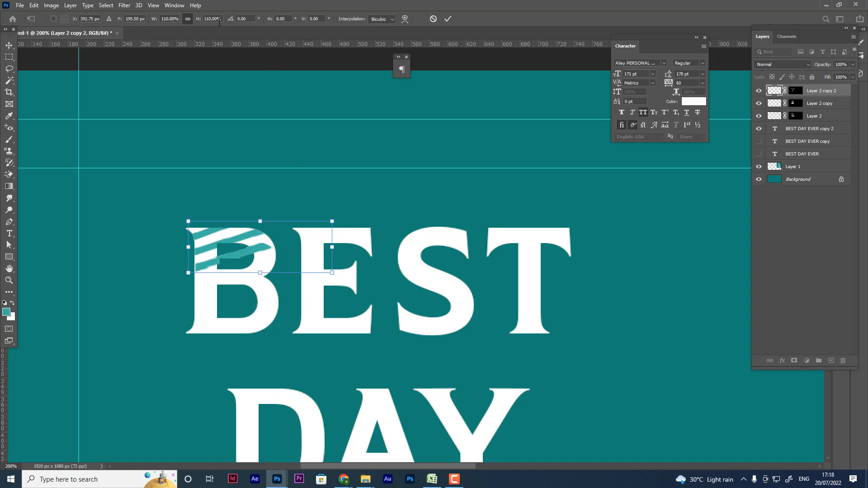
drag(201, 23, 205, 22)
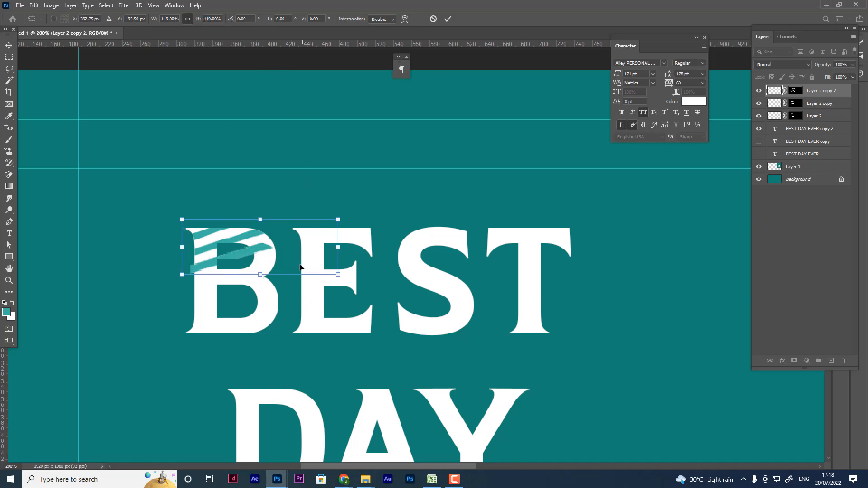
drag(245, 256, 250, 255)
drag(252, 255, 250, 256)
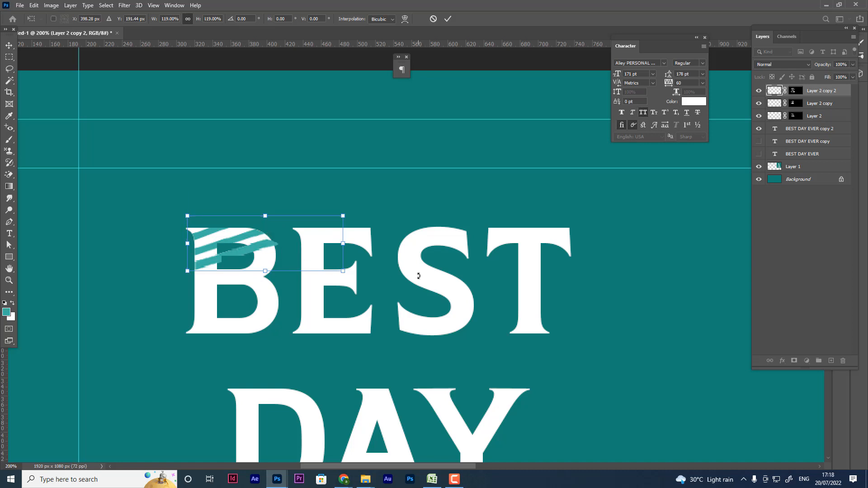
key(Return)
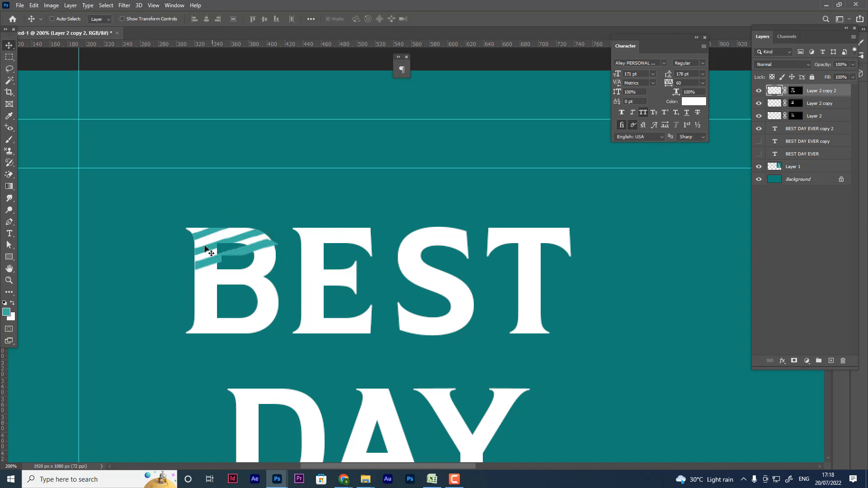
key(ctrl)
key(ctrl+z)
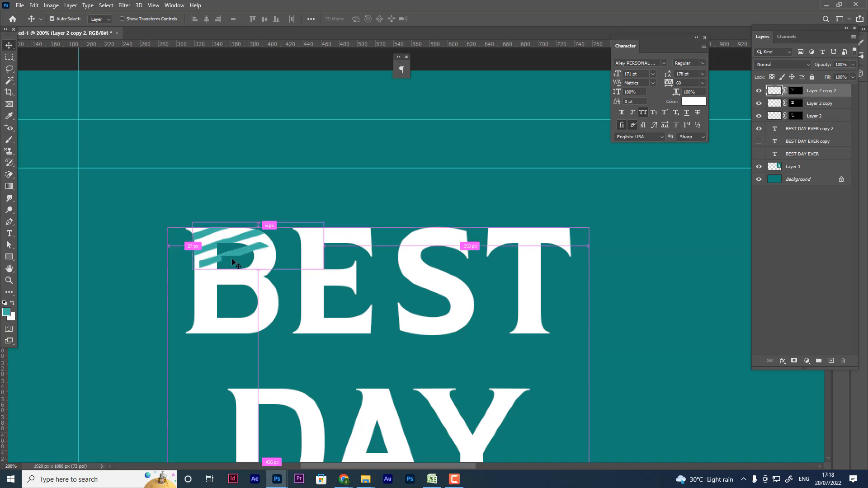
Delete the layer mask from the third stripe's layer
ctrl+click(795, 92)
click(796, 93)
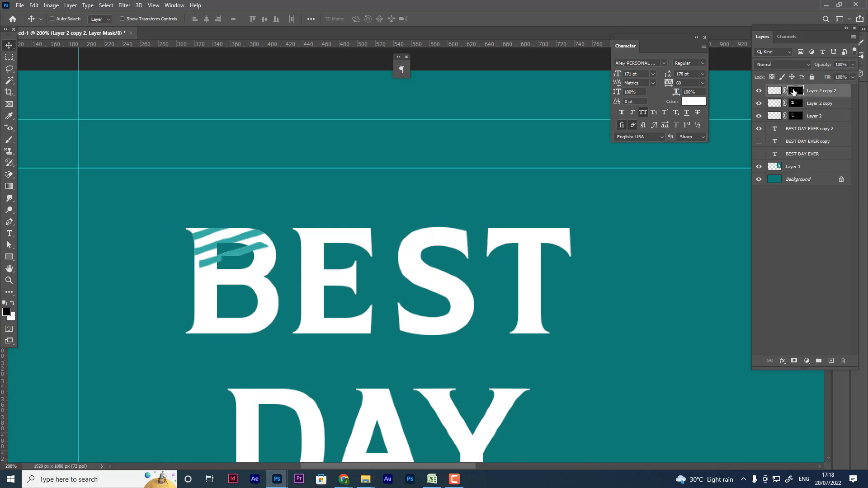
right_click(795, 93)
click(798, 109)
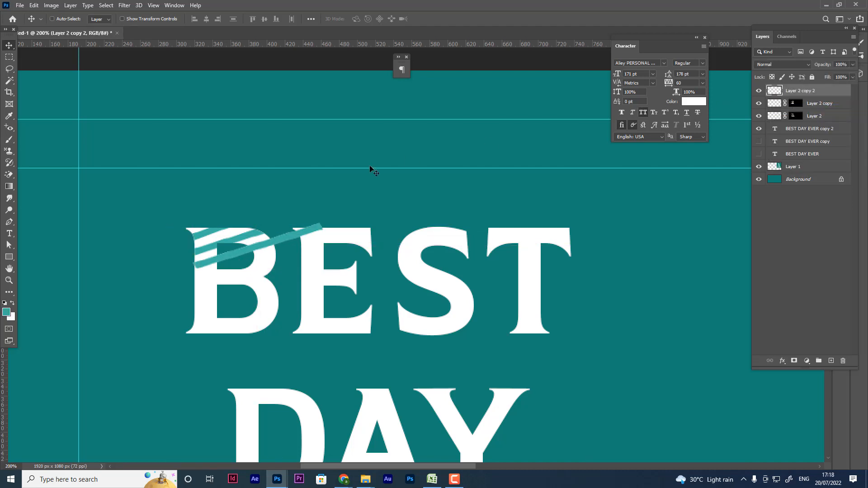
Reposition and slightly enlarge the third stripe across the B and E, masking it to the letters with a selection from BEST DAY EVER copy 2
drag(225, 260, 221, 266)
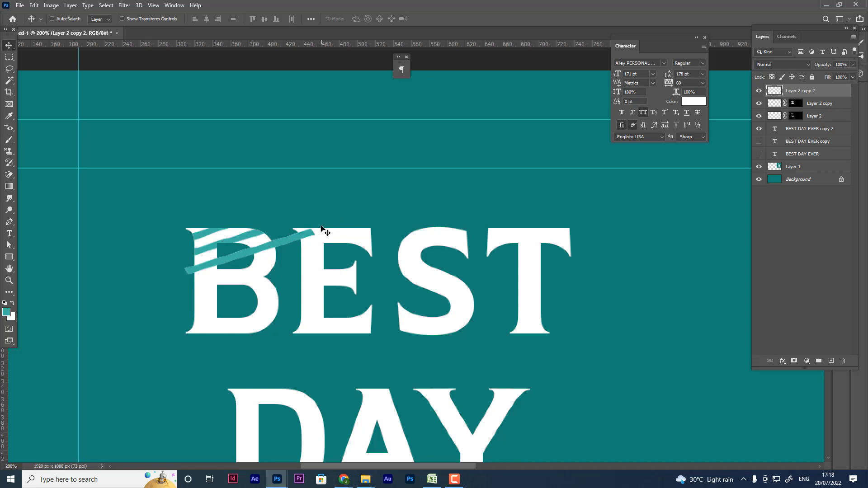
key(ctrl+t)
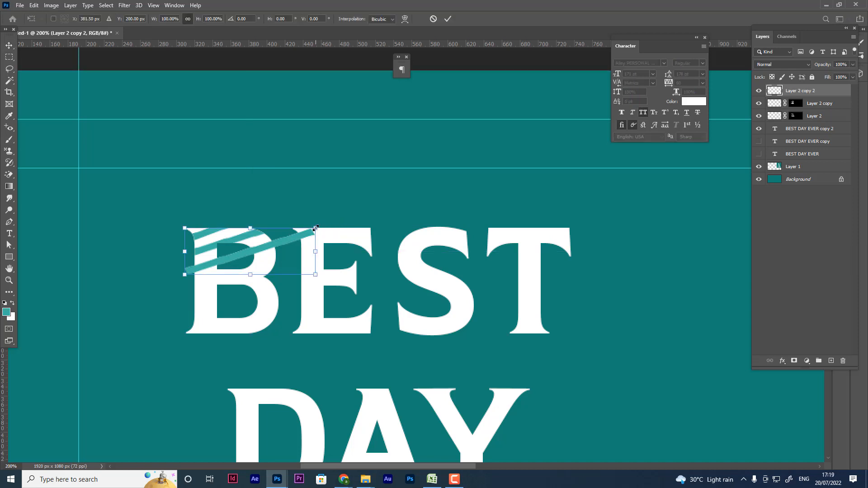
drag(315, 228, 321, 225)
drag(253, 274, 253, 272)
drag(320, 225, 328, 222)
key(Return)
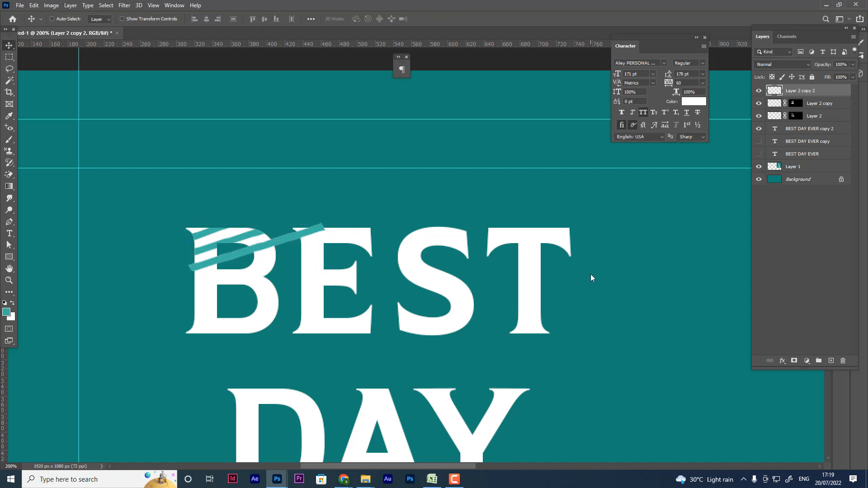
ctrl+click(774, 129)
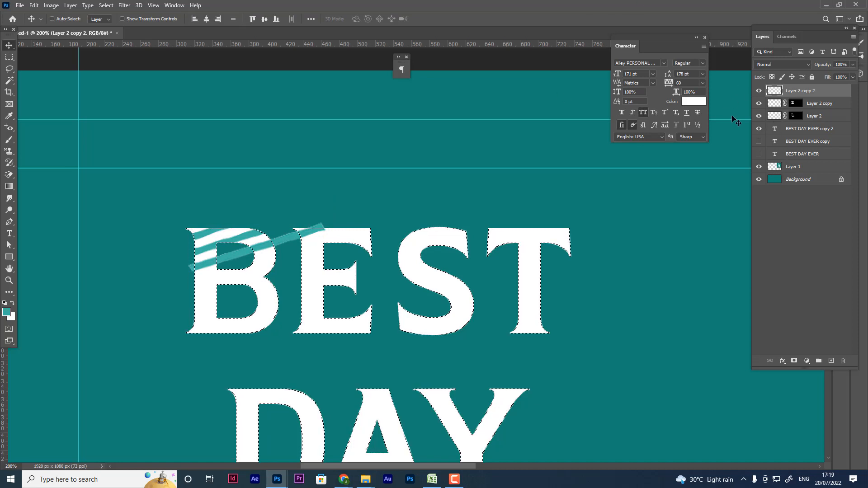
click(793, 361)
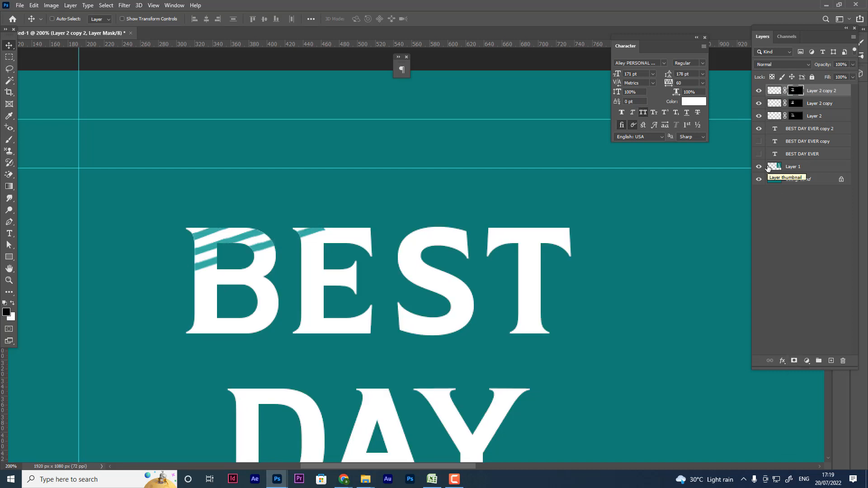
Try to enlarge the masked third stripe to about 102.89%
key(ctrl+minus)
key(ctrl+minus)
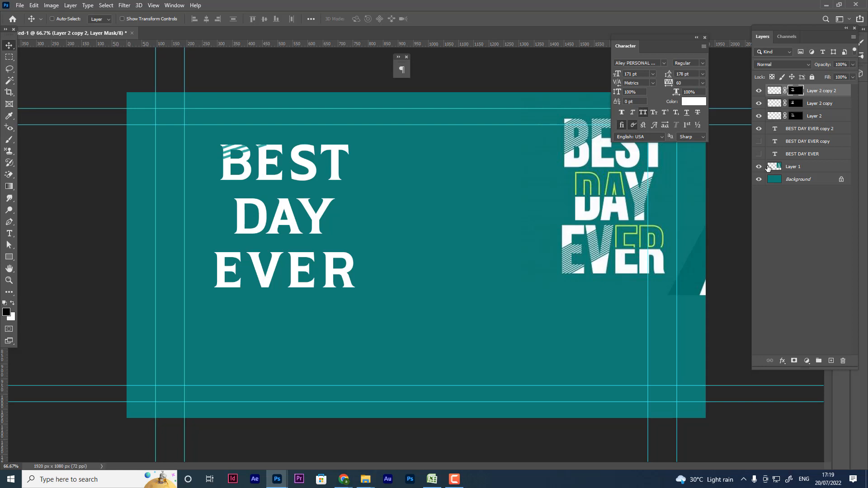
key(ctrl+plus)
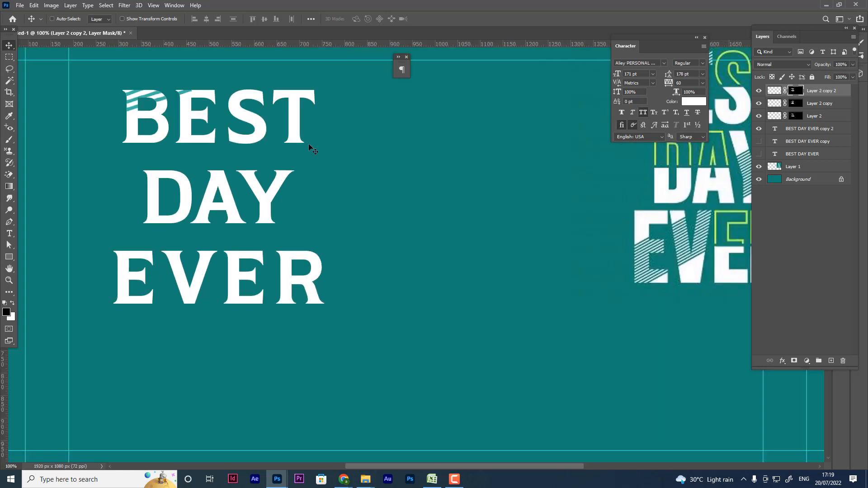
scroll(142, 142, up, 2)
scroll(143, 142, up, 2)
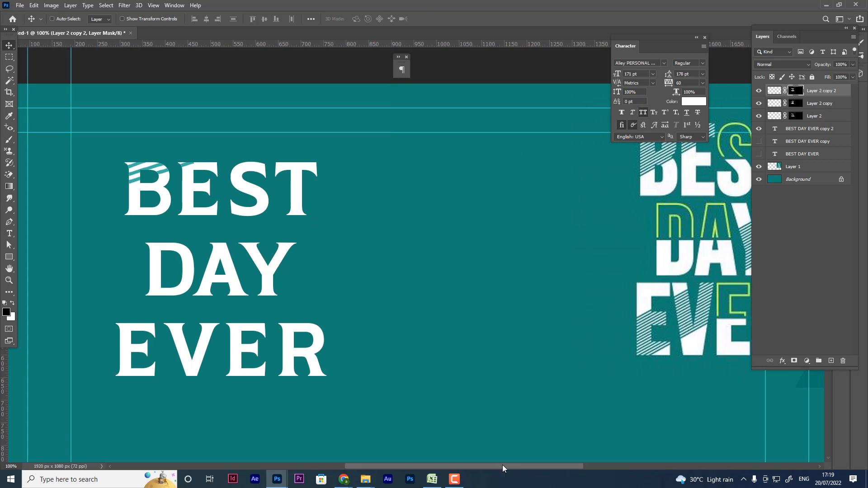
drag(503, 465, 467, 462)
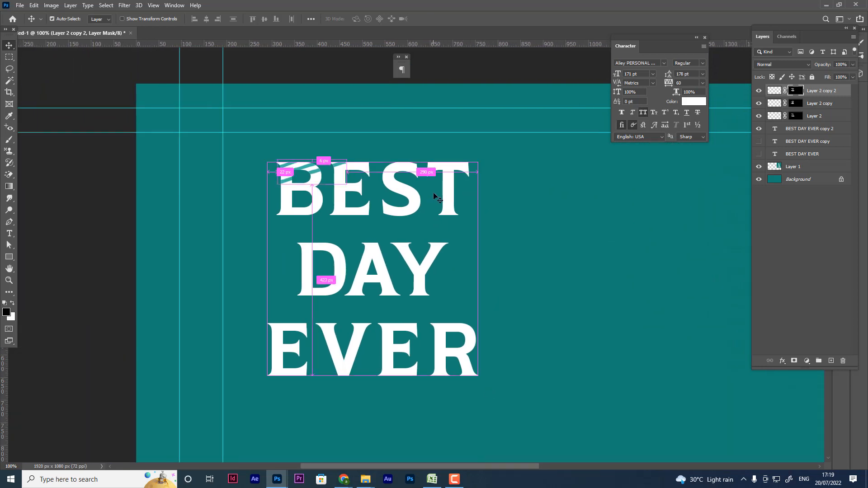
key(ctrl+t)
drag(346, 160, 349, 158)
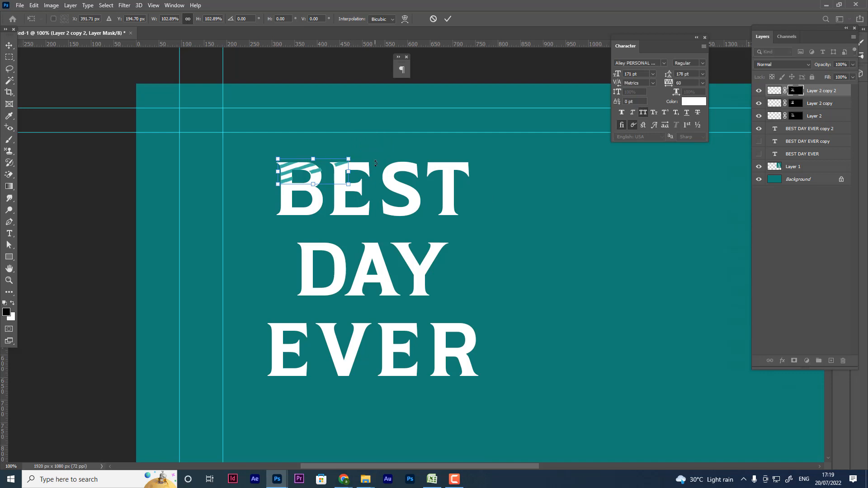
key(ctrl+z)
key(Return)
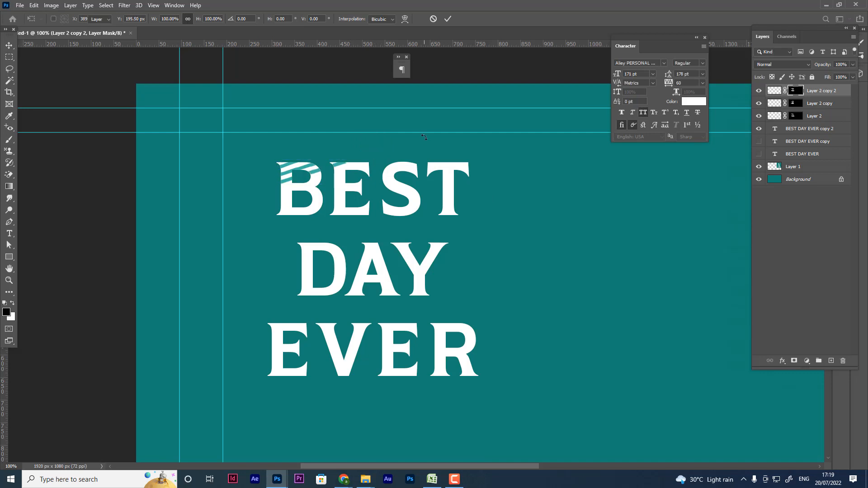
Draw a thin horizontal rectangle shape about 282 px wide and 13 px high in the empty area beside the text
key(ctrl+plus)
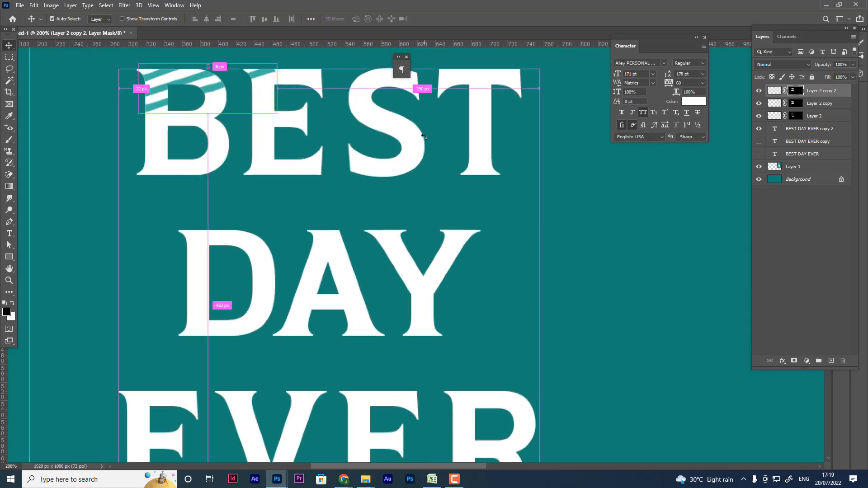
scroll(229, 224, up, 5)
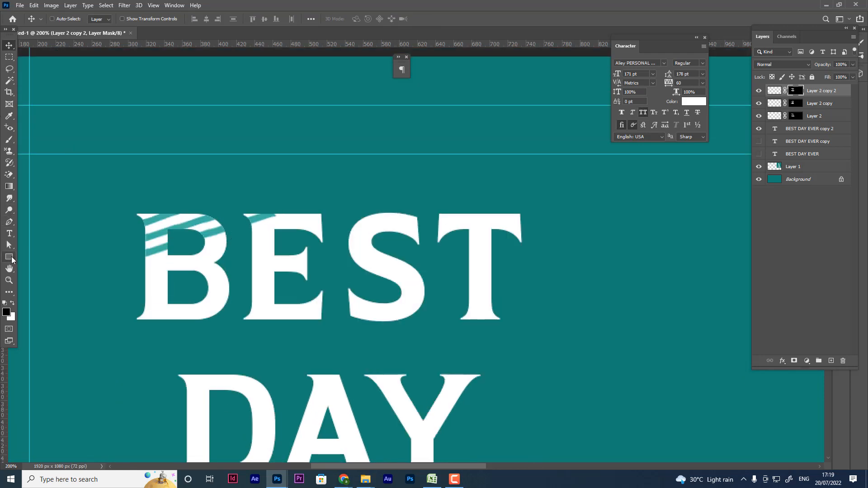
click(9, 257)
click(42, 257)
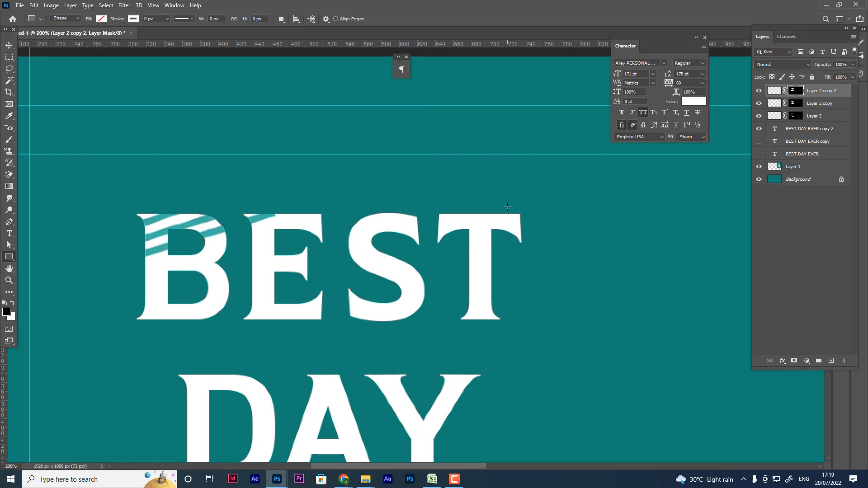
key(ctrl+minus)
key(ctrl+minus)
key(ctrl+minus)
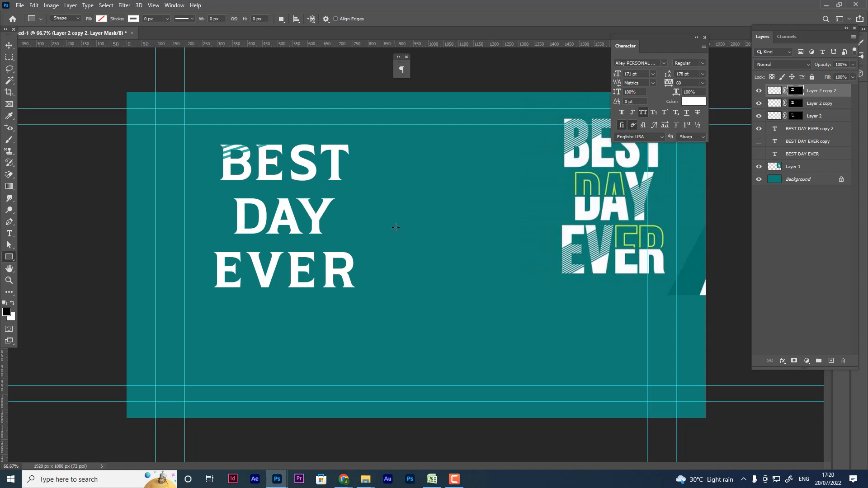
drag(395, 228, 479, 231)
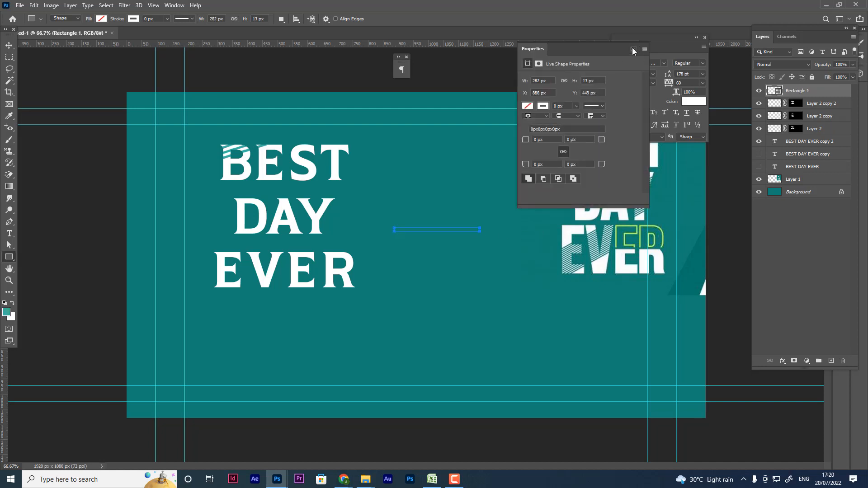
Set the foreground color to a near-white shade
click(7, 312)
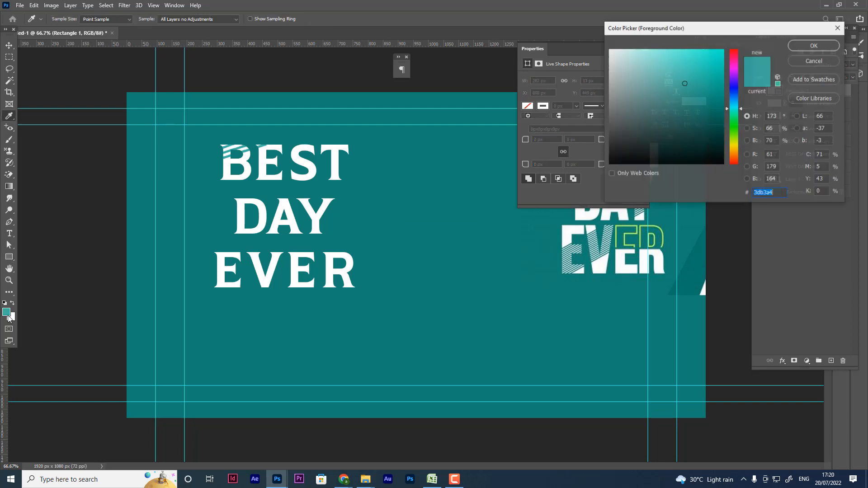
click(627, 53)
click(813, 46)
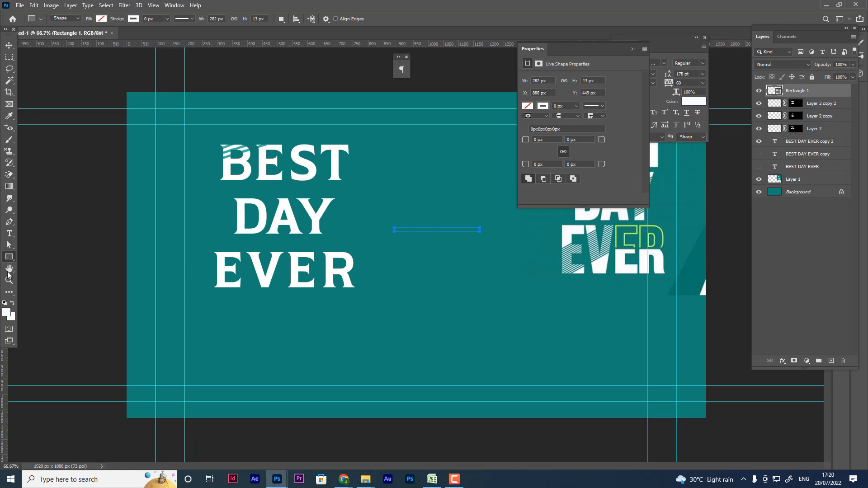
Fill the thin rectangle with teal #128274 sampled from the canvas background
click(527, 106)
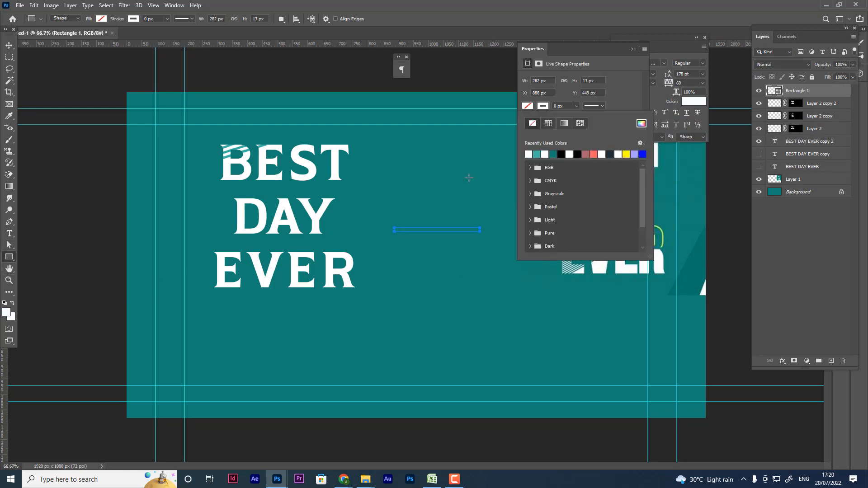
click(641, 123)
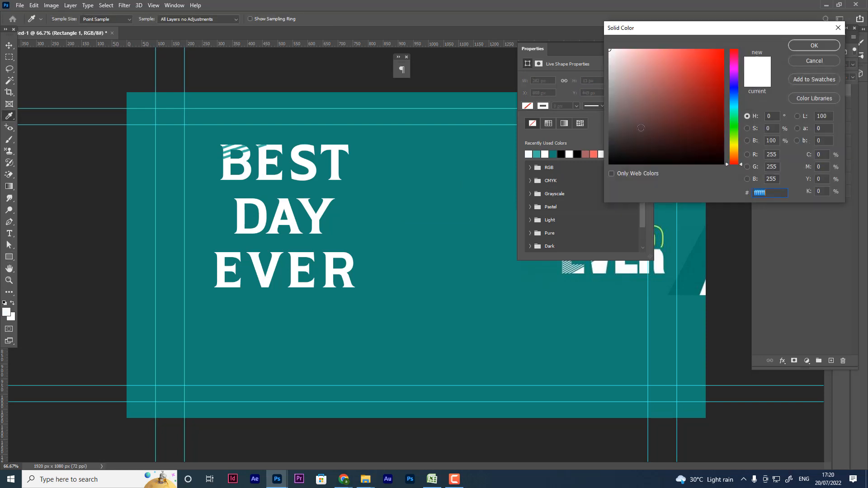
click(451, 196)
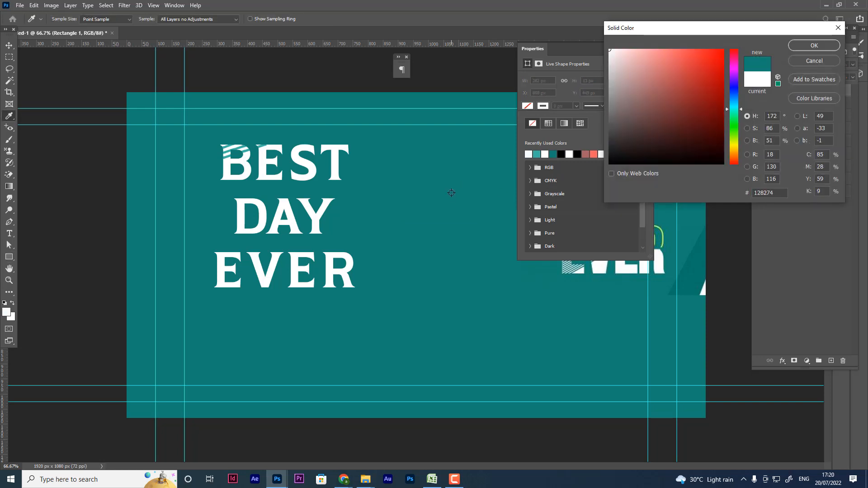
click(824, 44)
click(632, 49)
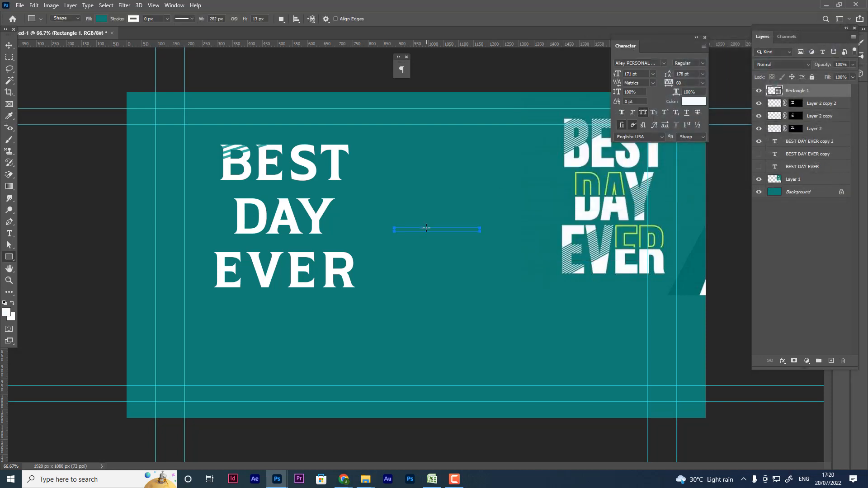
Move the teal rectangle onto BEST, scale it to about 70.84%, rotate it about -19.80°, and place it across the lower B and E
click(9, 46)
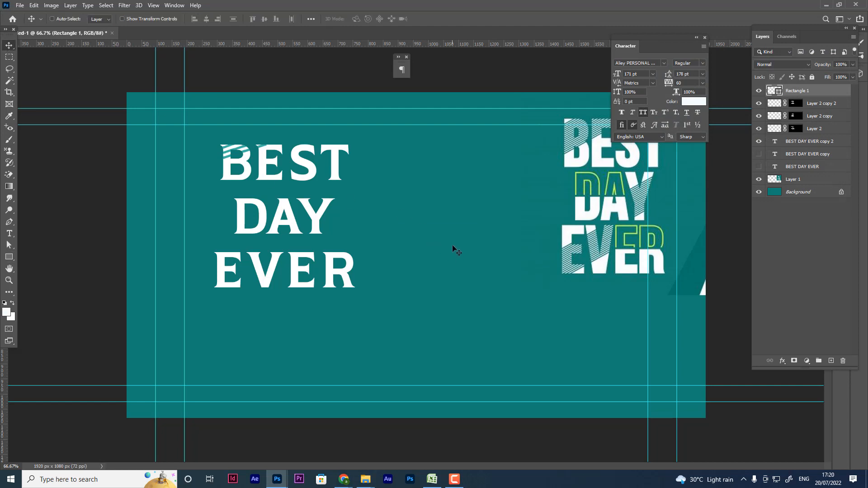
drag(452, 248, 318, 152)
key(ctrl+t)
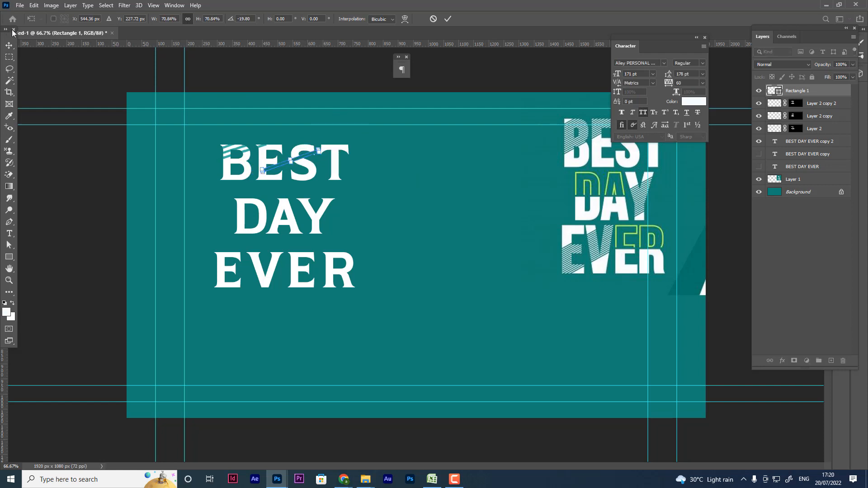
key(Return)
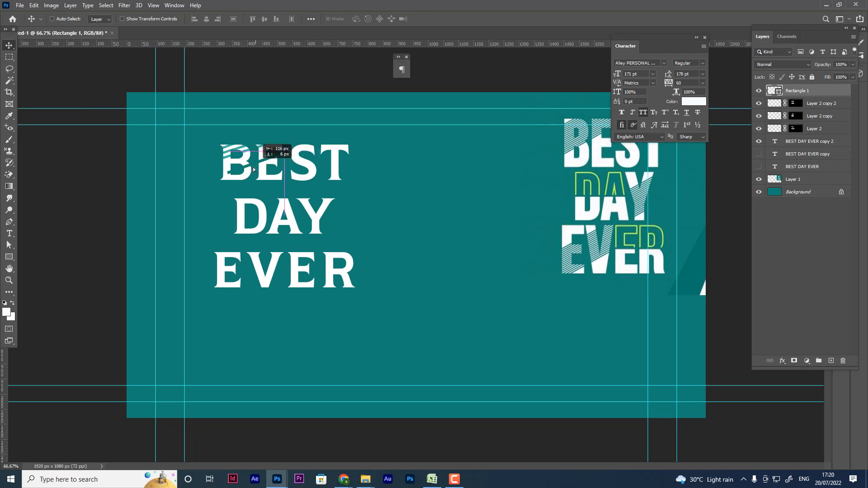
drag(253, 170, 249, 179)
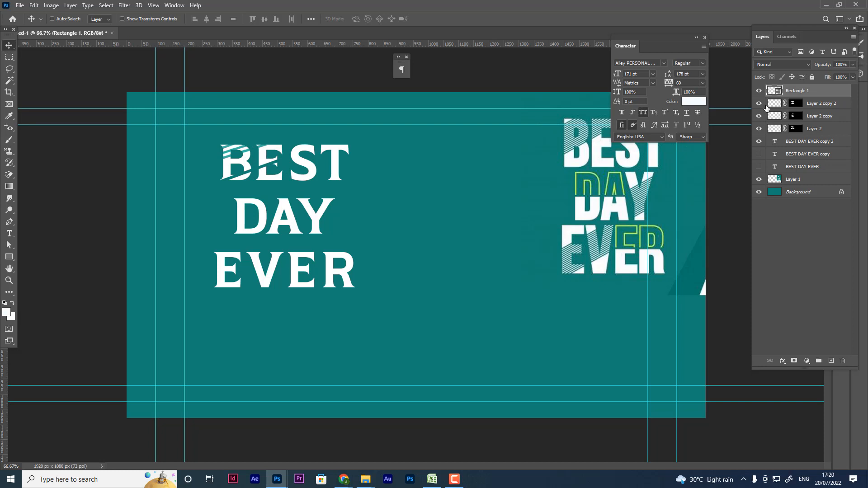
Hide the three masked Layer 2 stripes and duplicate the teal rectangle five times as parallel diagonal stripes across the B and E
drag(759, 103, 759, 116)
click(759, 129)
drag(251, 170, 256, 151)
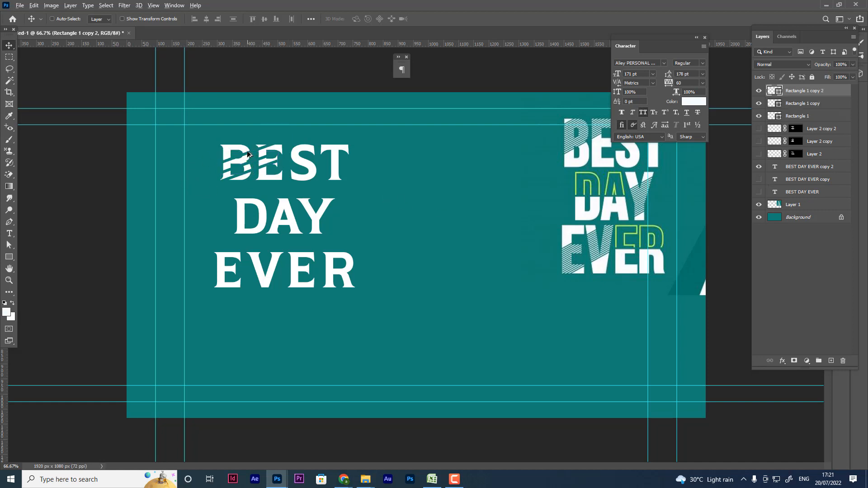
drag(250, 156, 239, 144)
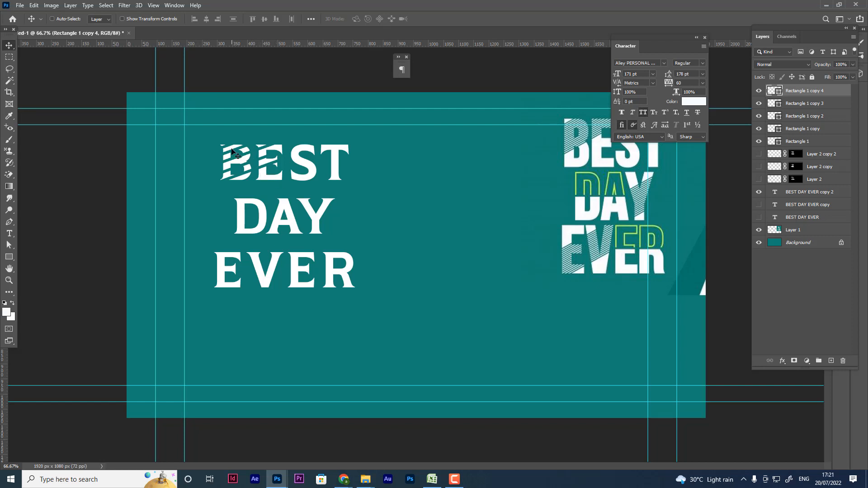
drag(230, 150, 254, 179)
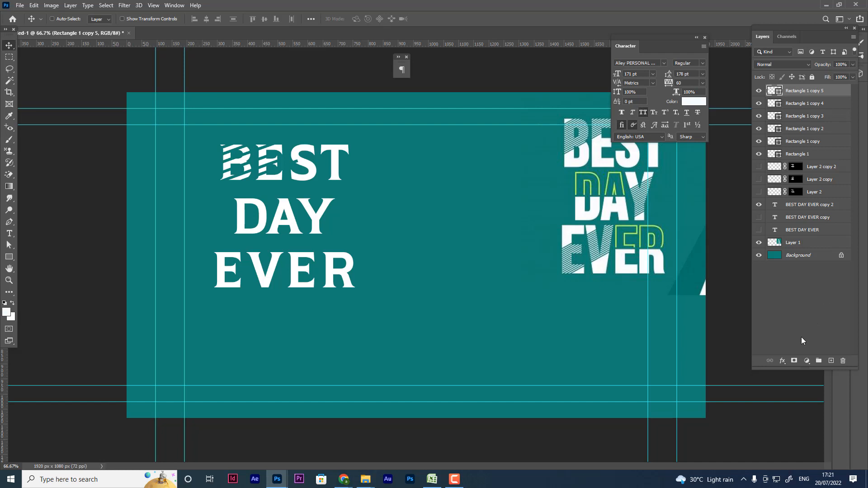
Add a layer mask to the Rectangle 1 copy 5 stripe
click(795, 360)
key(b)
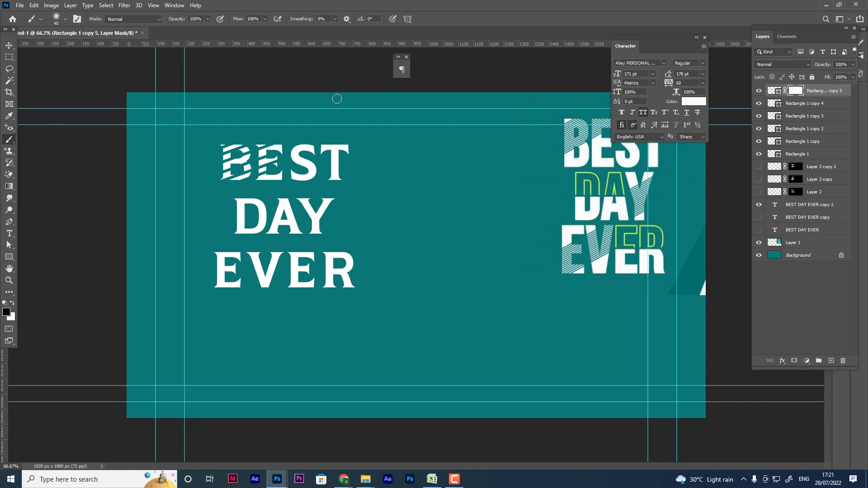
click(9, 46)
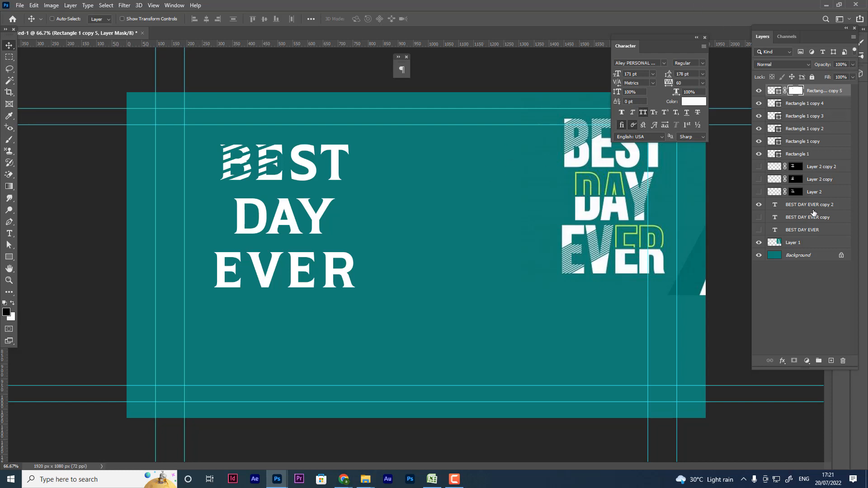
Identify the visible text by toggling the BEST DAY EVER copy 2 layer, and duplicate that layer
click(776, 208)
click(759, 205)
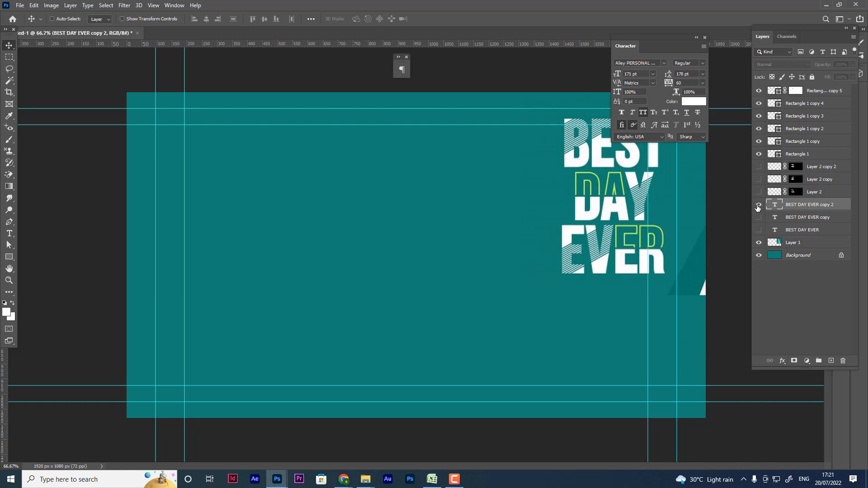
click(758, 204)
key(ctrl+j)
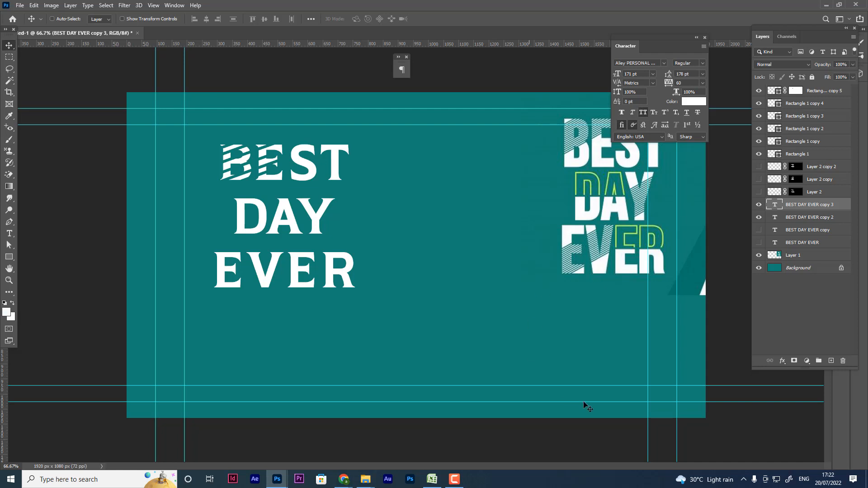
click(454, 478)
click(823, 437)
Select the upper half of the letters D and A with a rectangular marquee and try to copy it to a new layer
click(9, 57)
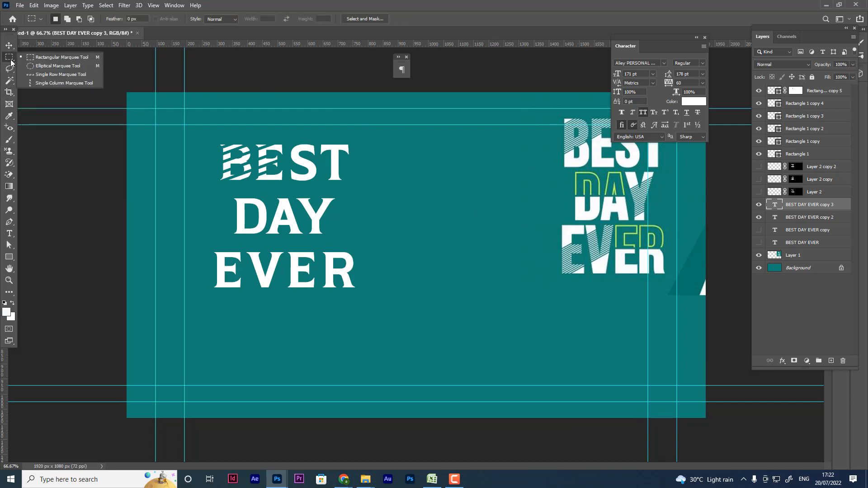
click(47, 57)
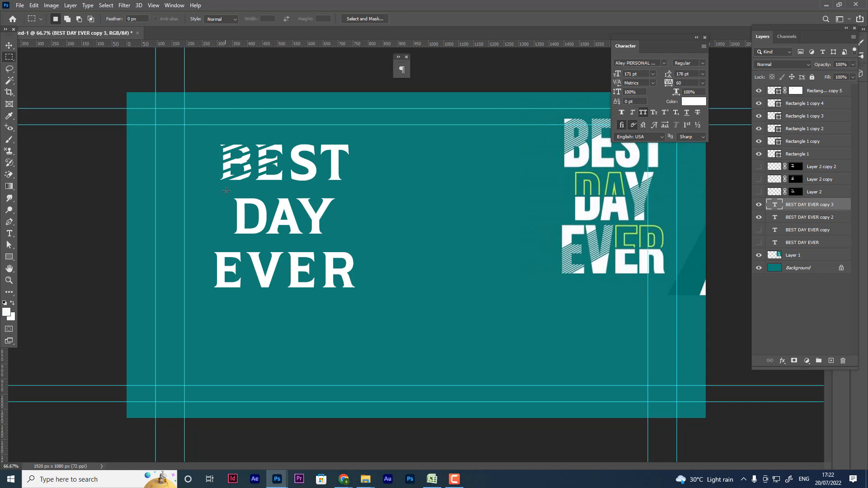
drag(236, 204, 295, 220)
key(ctrl+j)
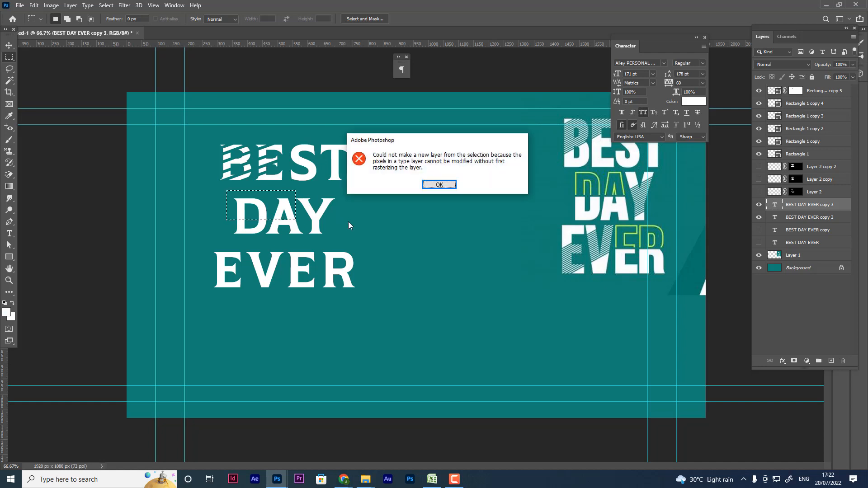
click(448, 184)
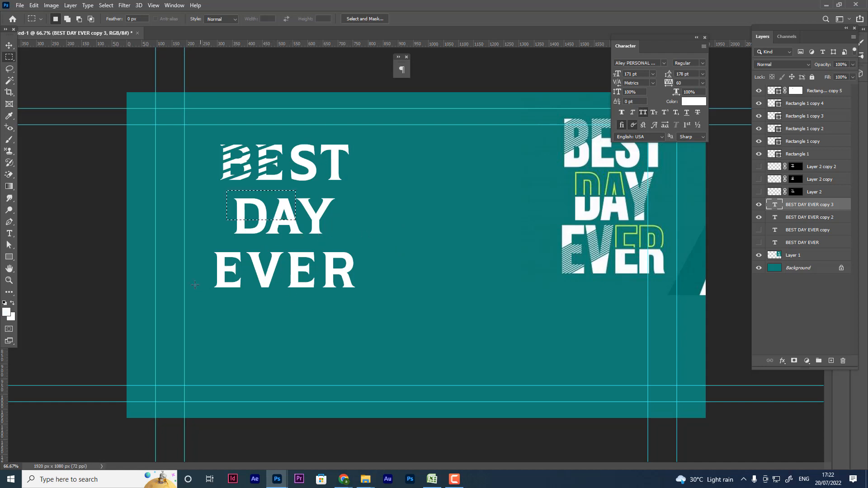
key(ctrl+j)
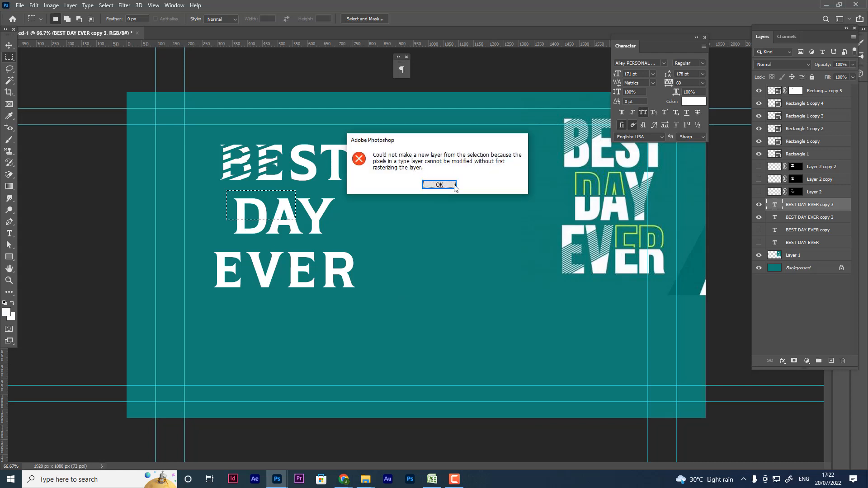
click(437, 187)
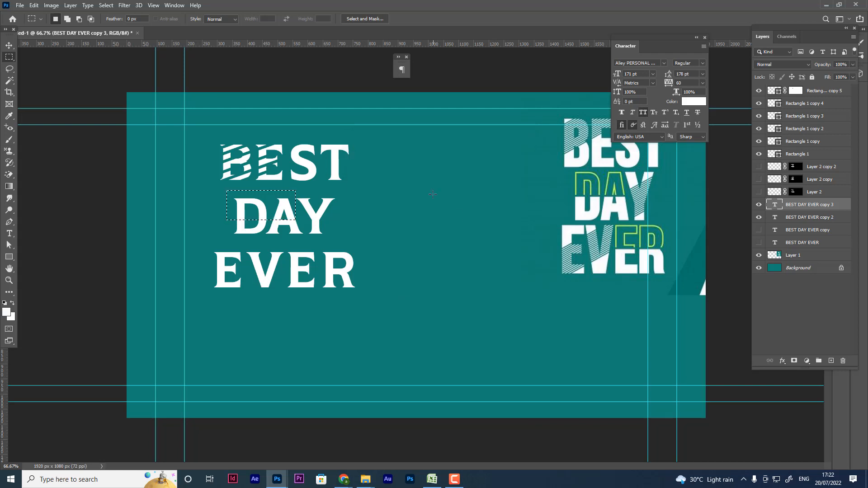
Rasterize the BEST DAY EVER copy 3 text layer and copy the selected upper part of D and A to a new layer
right_click(832, 207)
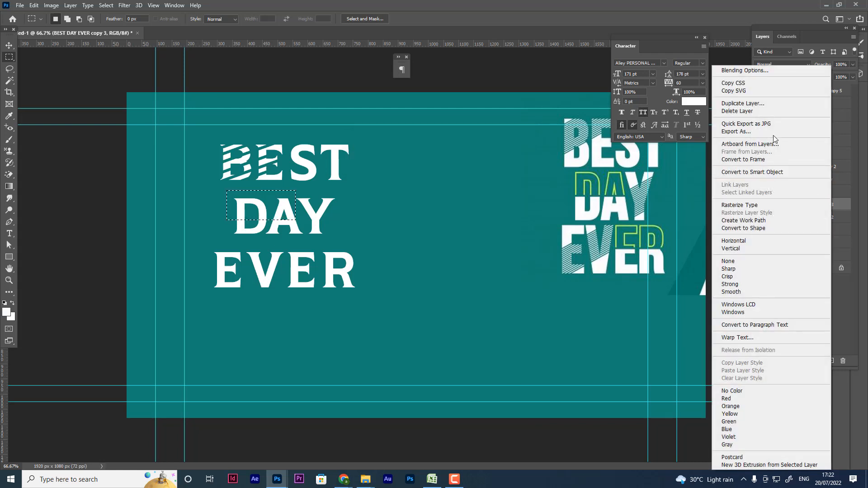
click(747, 206)
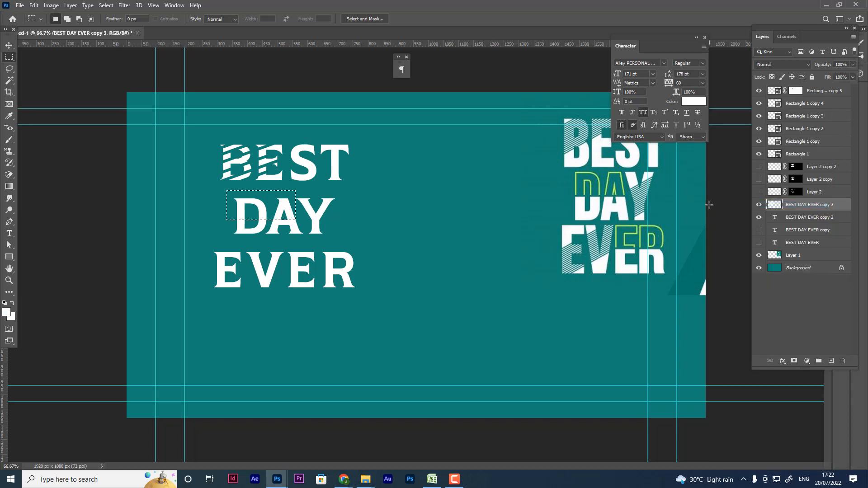
key(ctrl+j)
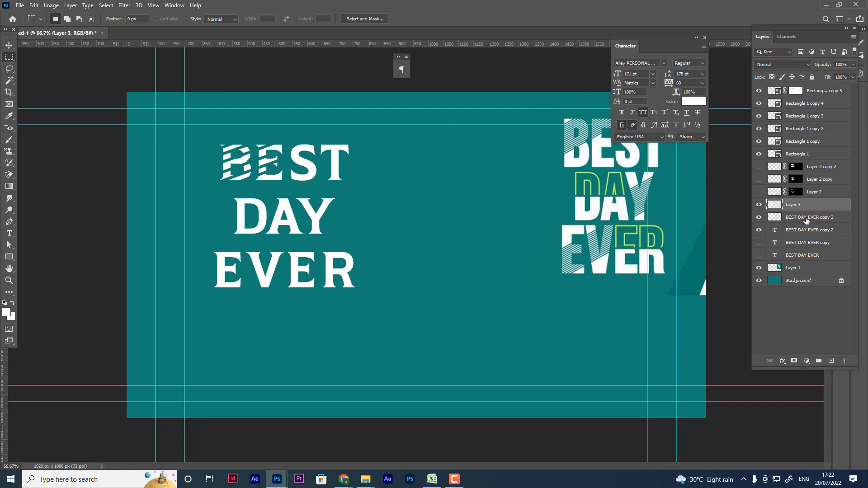
click(831, 219)
right_click(834, 216)
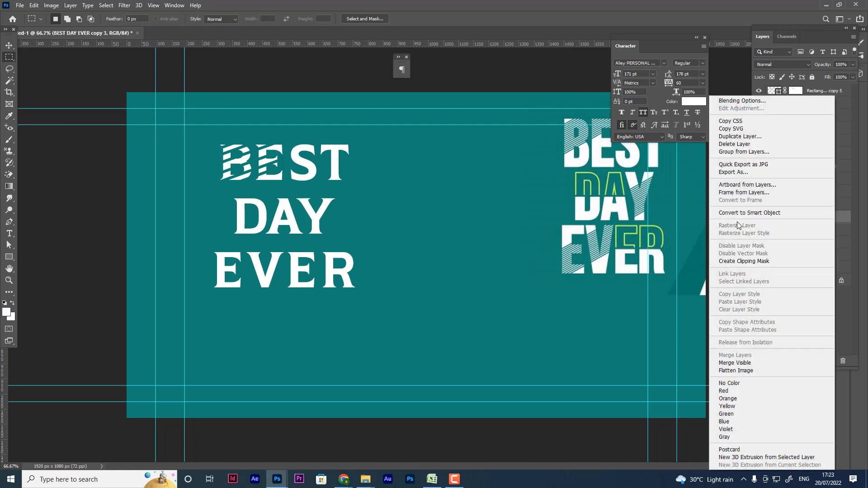
click(731, 74)
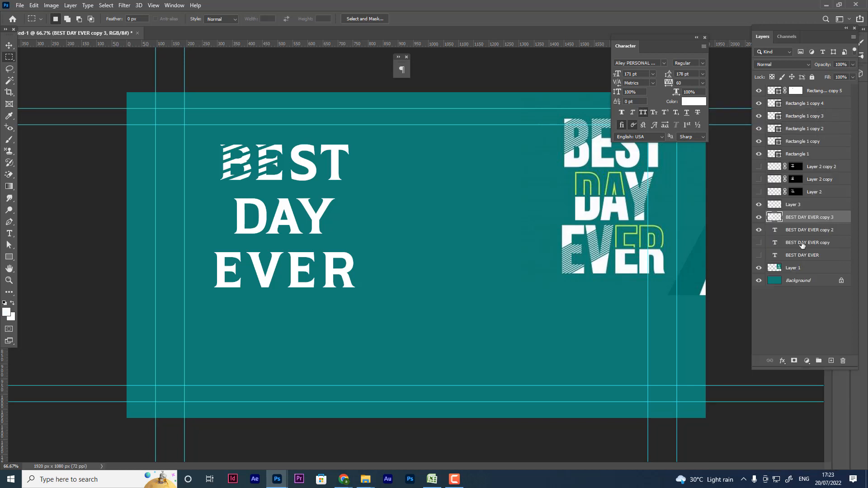
Isolate the copied upper D and A piece by hiding the BEST DAY EVER copy 3 and copy 2 layers
click(758, 217)
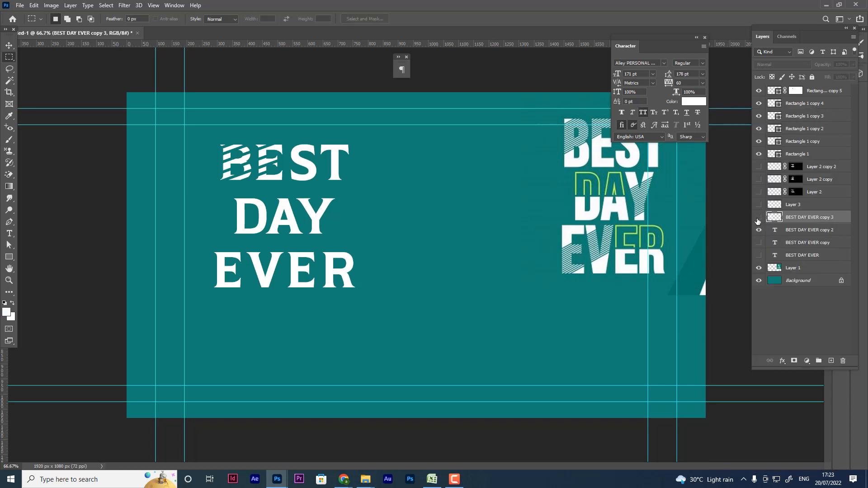
click(758, 205)
click(759, 218)
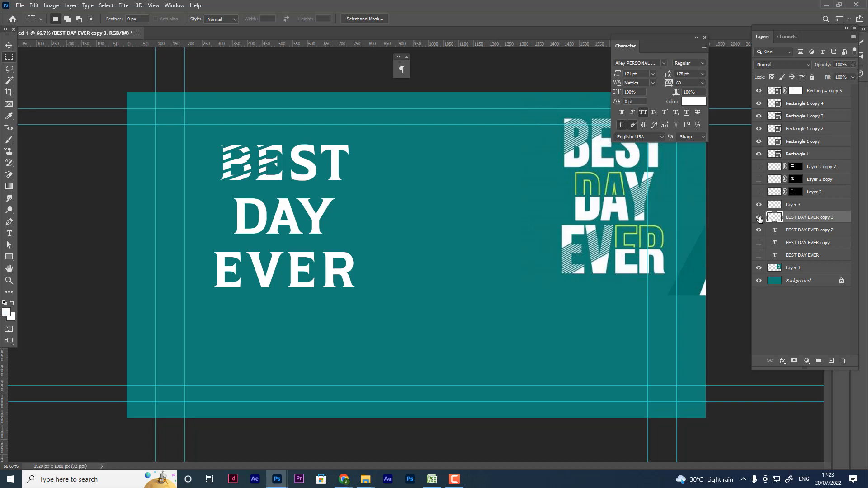
click(759, 217)
click(759, 231)
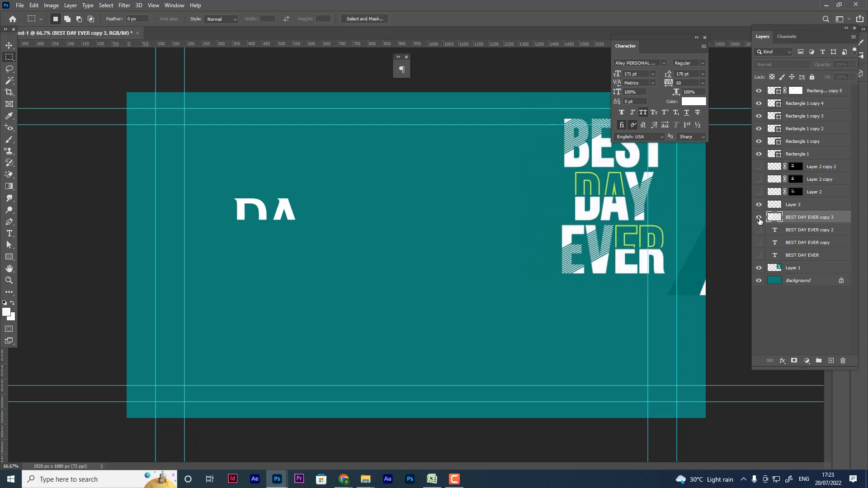
click(759, 218)
click(759, 218)
click(759, 218)
click(759, 218)
Load the Layer 3 letter shapes as a selection, fill them with teal sampled from the canvas, and deselect
click(771, 208)
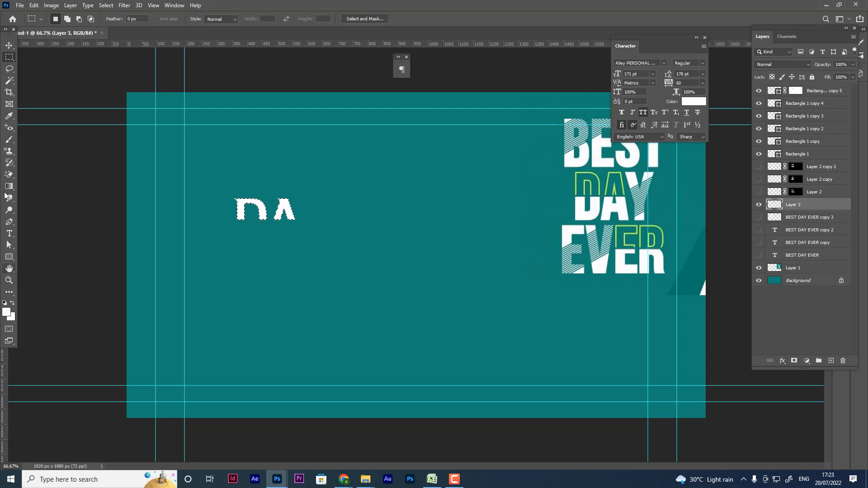
click(9, 116)
click(344, 237)
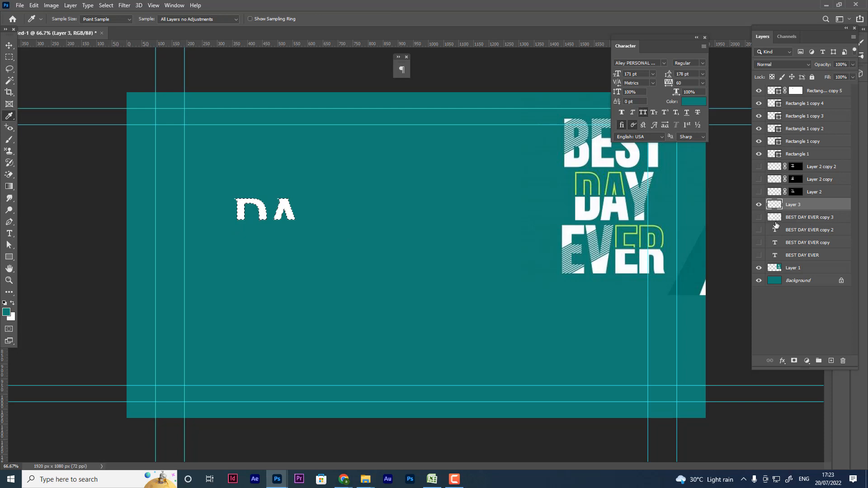
key(alt+BackSpace)
key(ctrl+d)
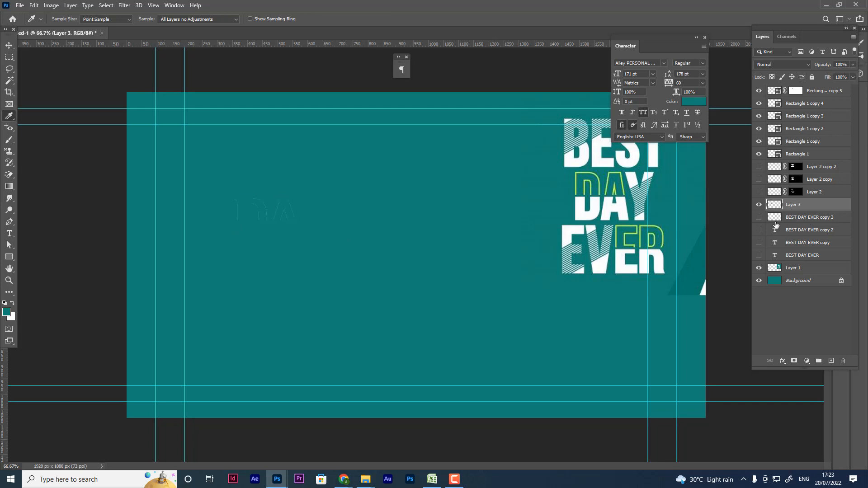
Add a Stroke layer style to Layer 3 and set its color to yellow #ffcc00
double_click(844, 208)
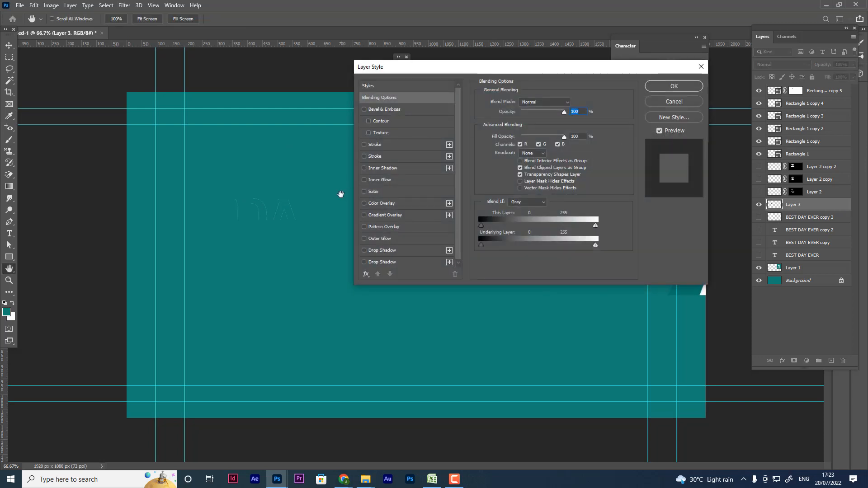
click(364, 156)
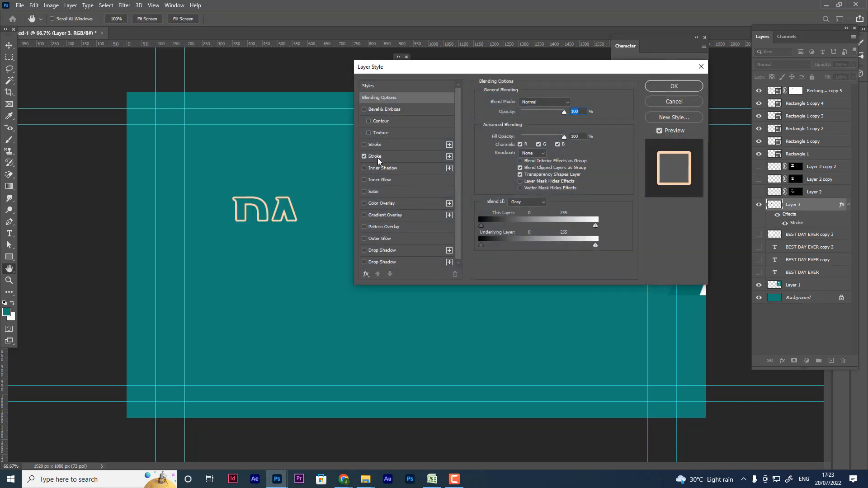
click(378, 157)
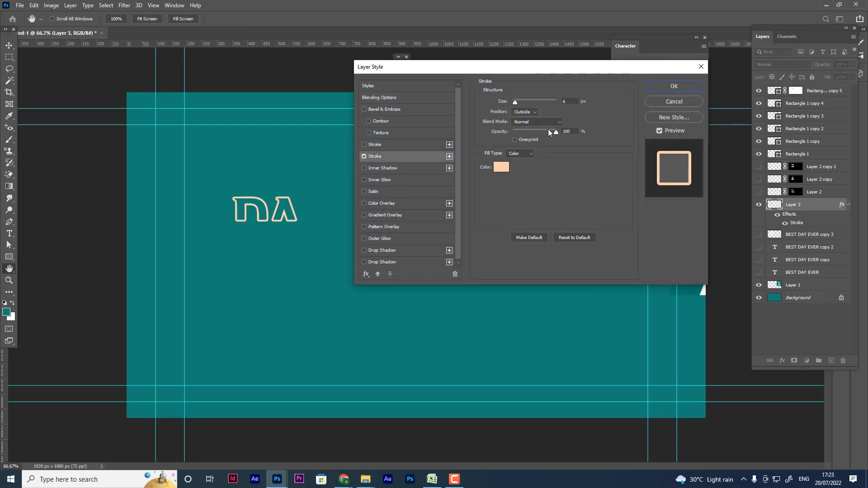
click(502, 168)
drag(739, 156, 738, 150)
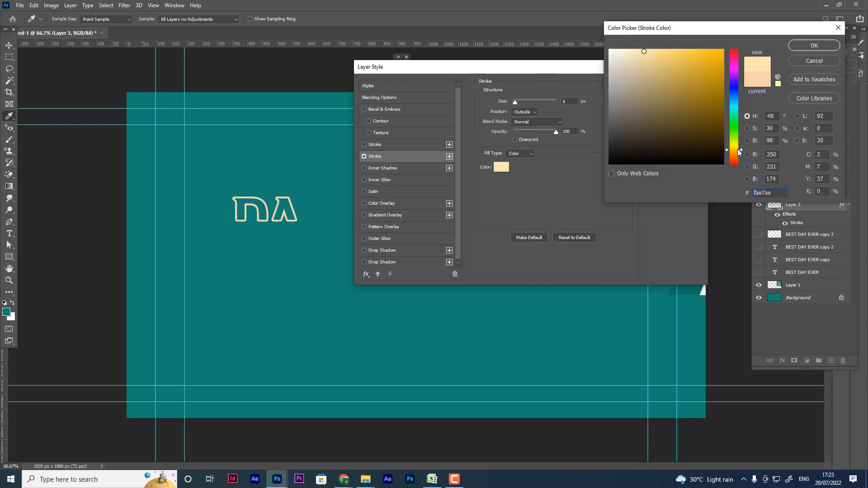
drag(712, 64, 725, 38)
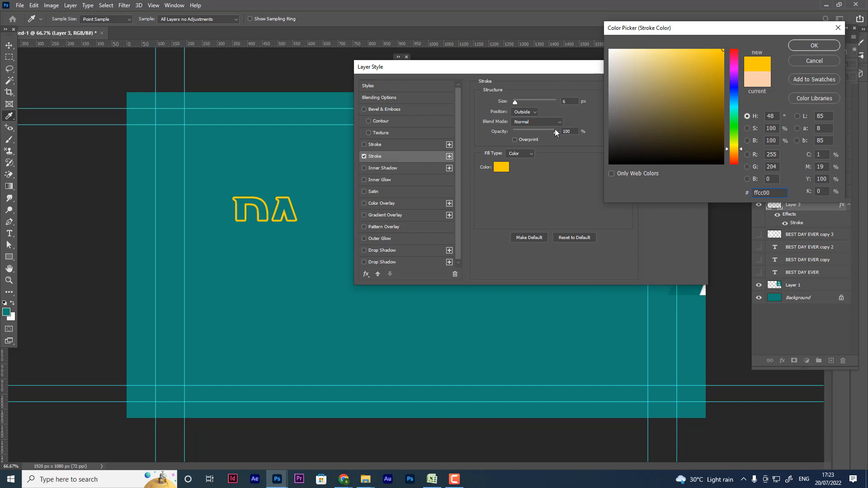
click(514, 102)
key(Return)
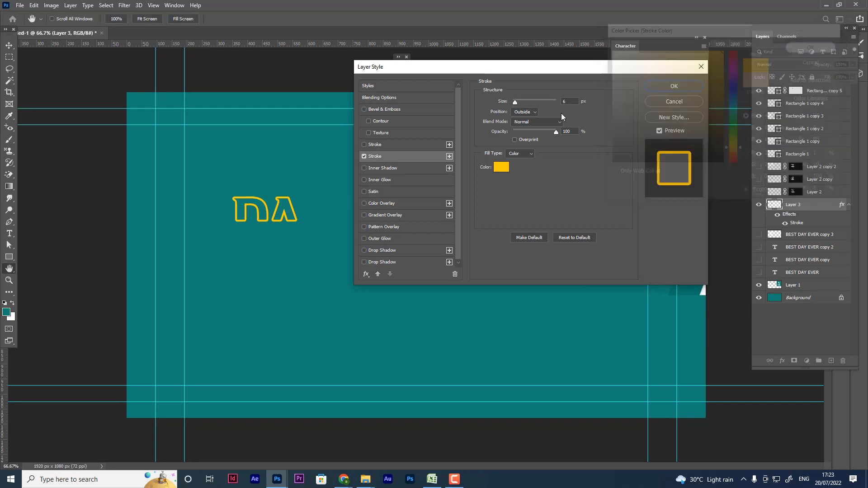
Set the Layer 3 stroke size to 3 px, apply the style, and show the BEST DAY EVER copy 3 layer
click(514, 101)
drag(513, 102, 514, 102)
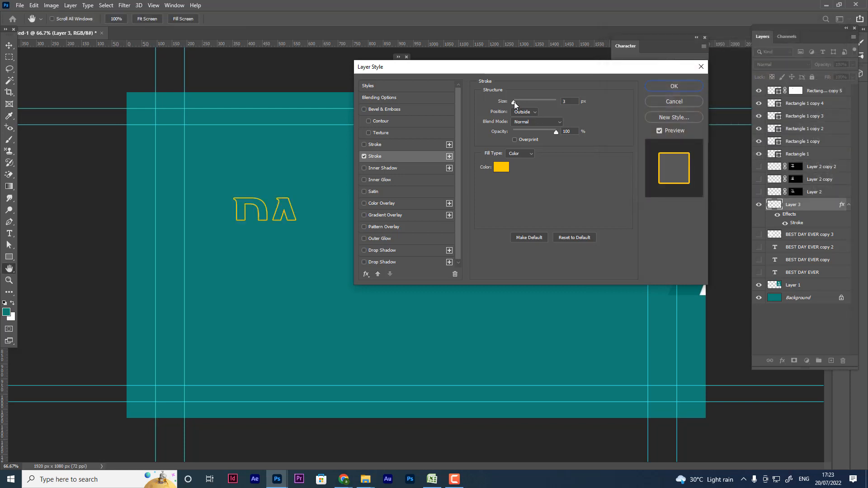
click(673, 86)
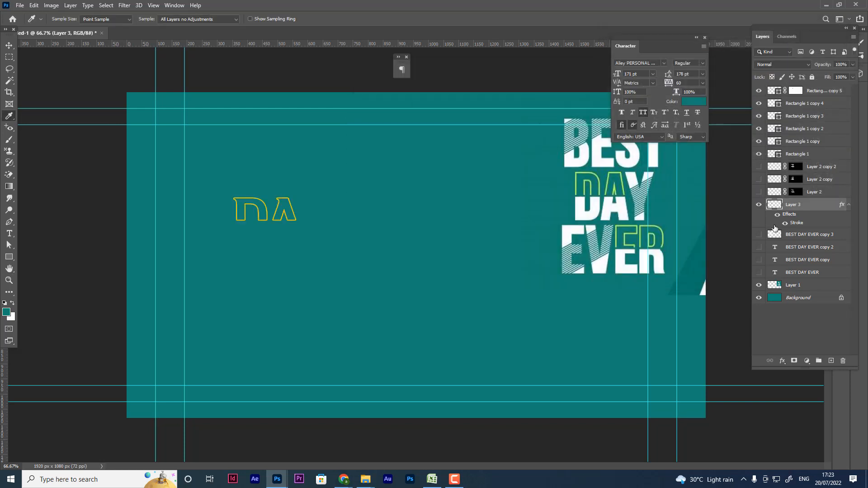
click(758, 234)
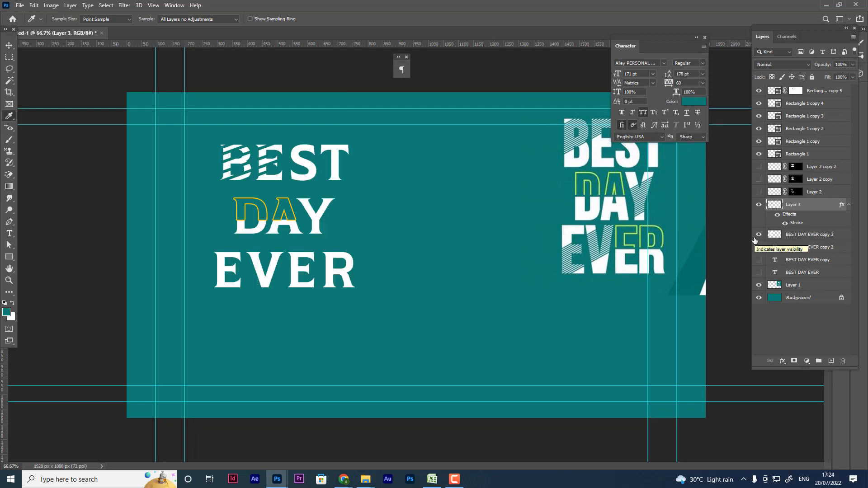
Select a thin horizontal strip across the base of the D and A outlines with a rectangular marquee and add a new layer
key(ctrl+plus)
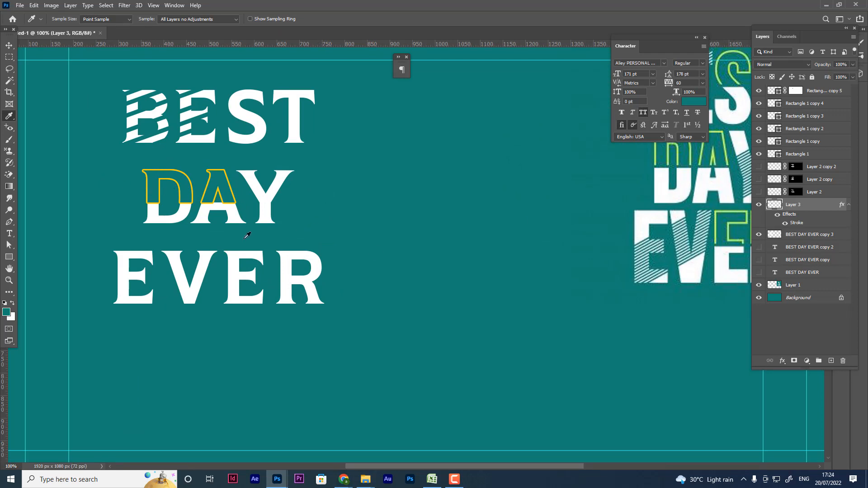
scroll(247, 236, up, 2)
key(ctrl+plus)
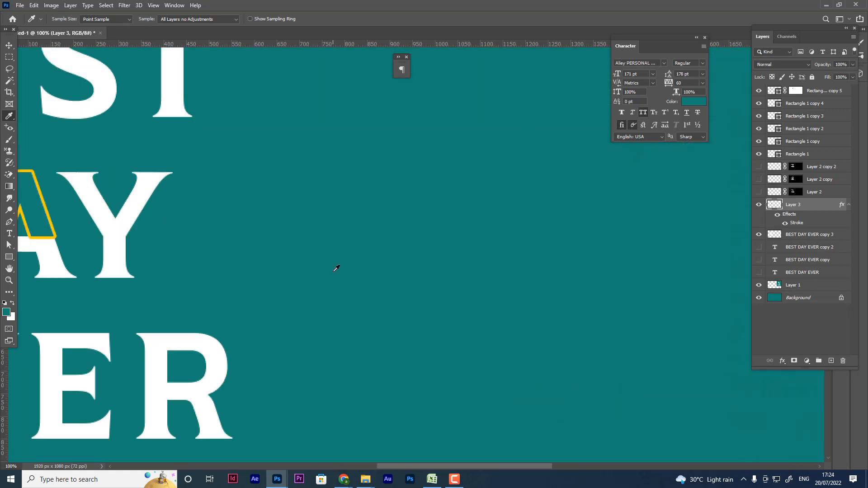
drag(464, 467, 389, 466)
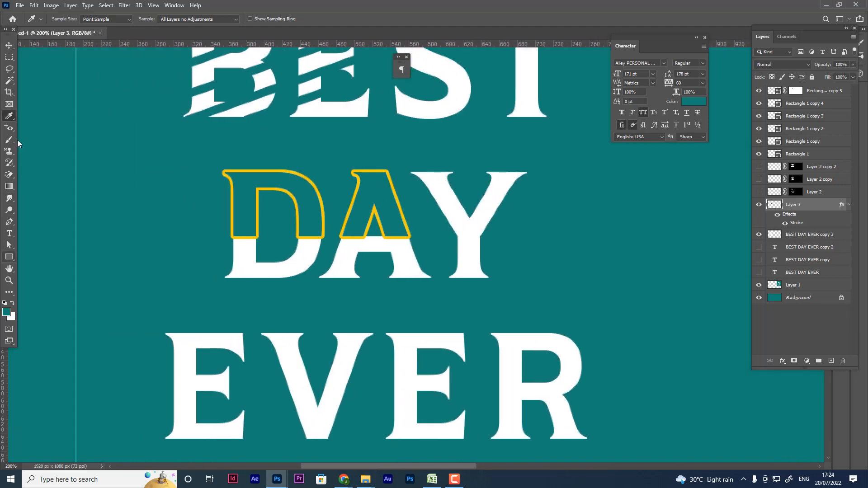
click(9, 59)
right_click(9, 62)
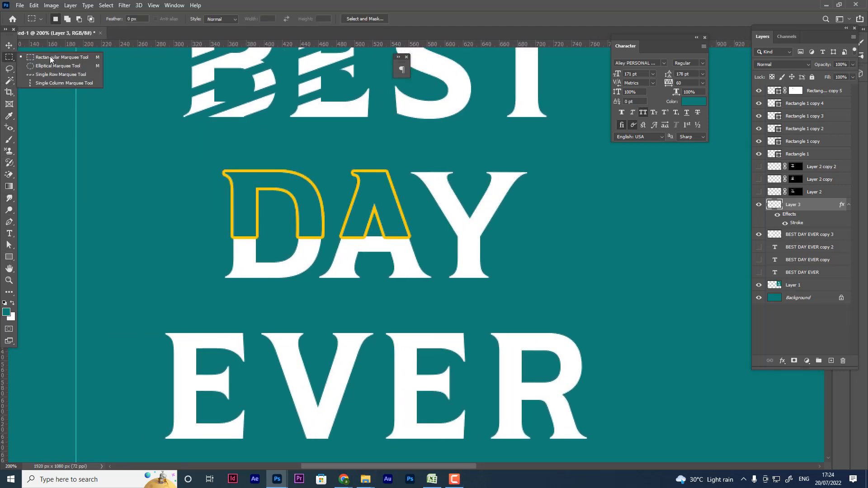
click(50, 57)
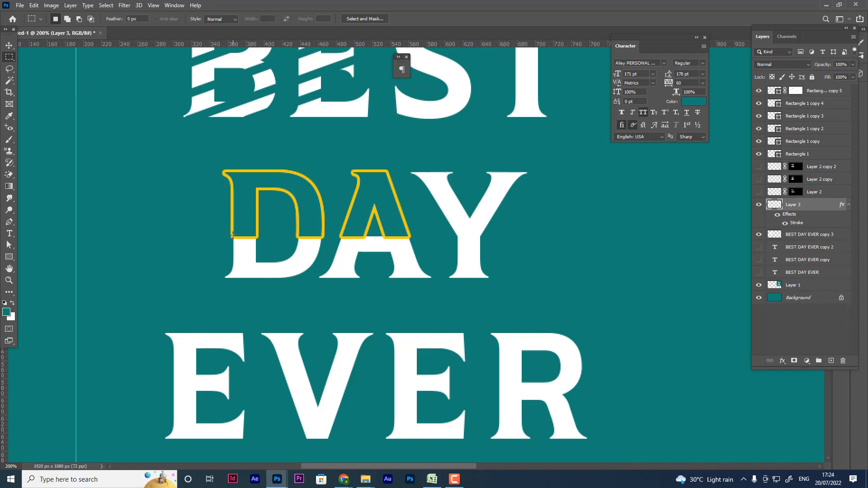
drag(230, 233, 420, 237)
click(830, 361)
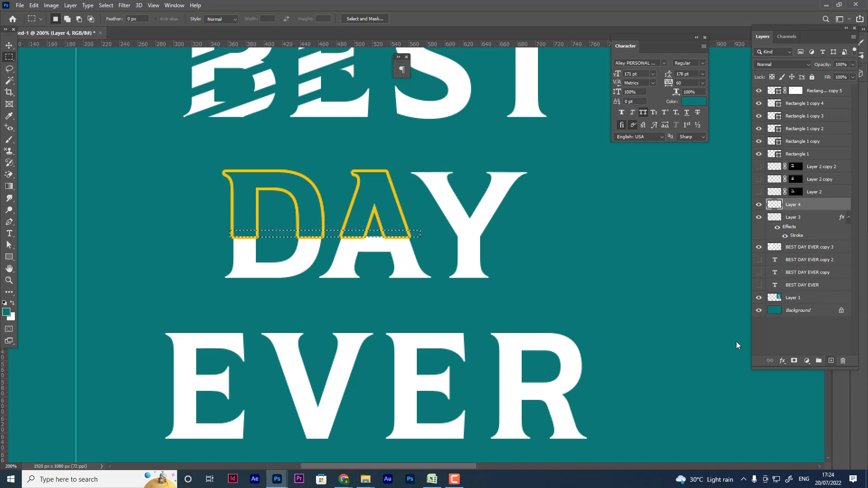
Fill the selected strip on the new layer with the teal foreground color and clear the selection
click(9, 116)
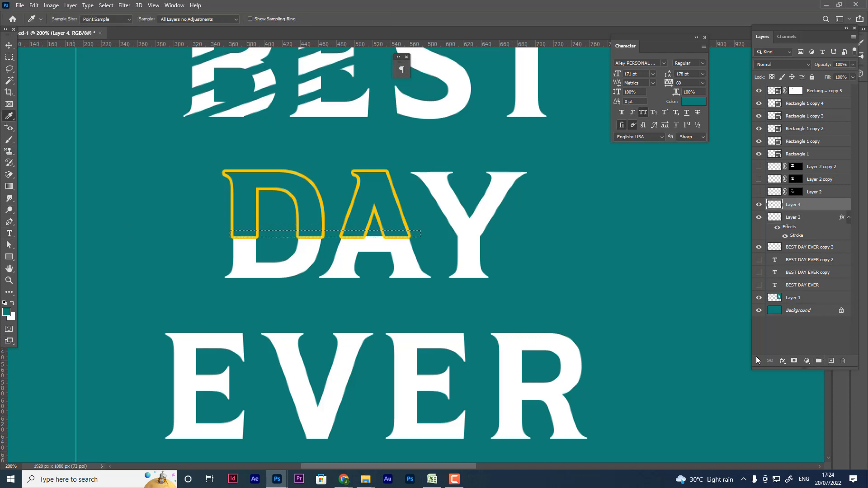
key(alt+BackSpace)
key(ctrl+d)
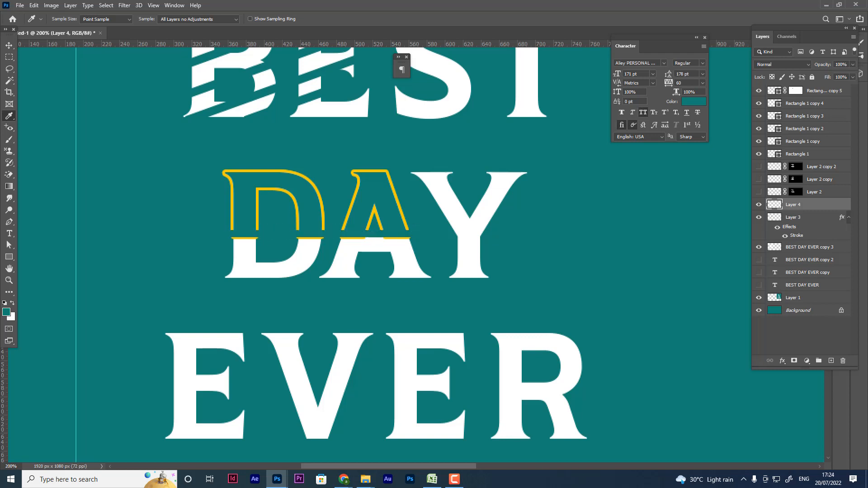
click(10, 46)
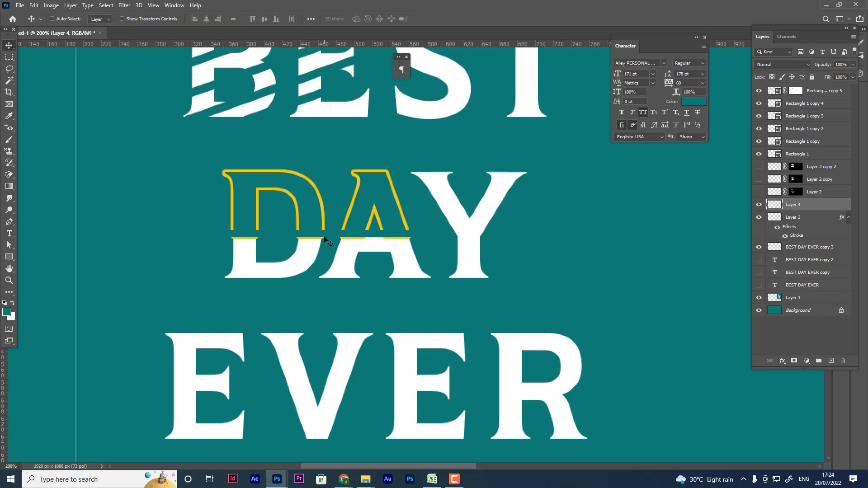
Shift the teal strip on Layer 4 down slightly to cover the yellow line along the base of the D and A outlines
drag(325, 233, 325, 237)
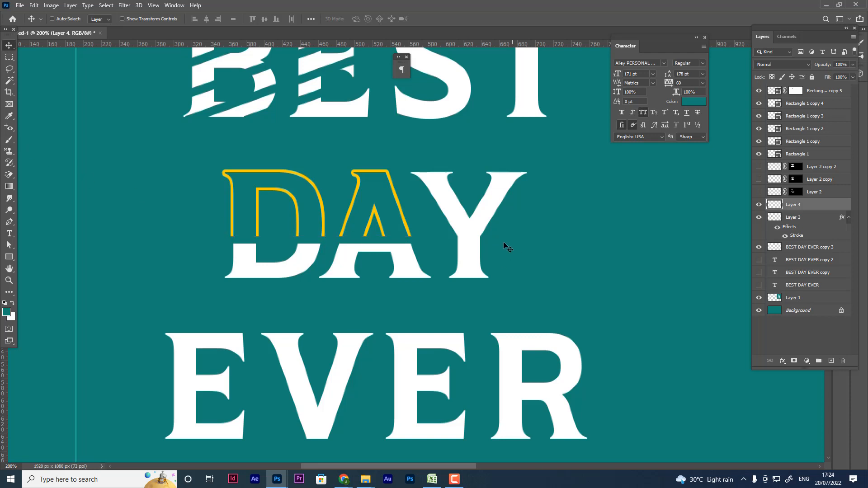
key(ctrl+minus)
key(ctrl+minus)
key(ctrl+minus)
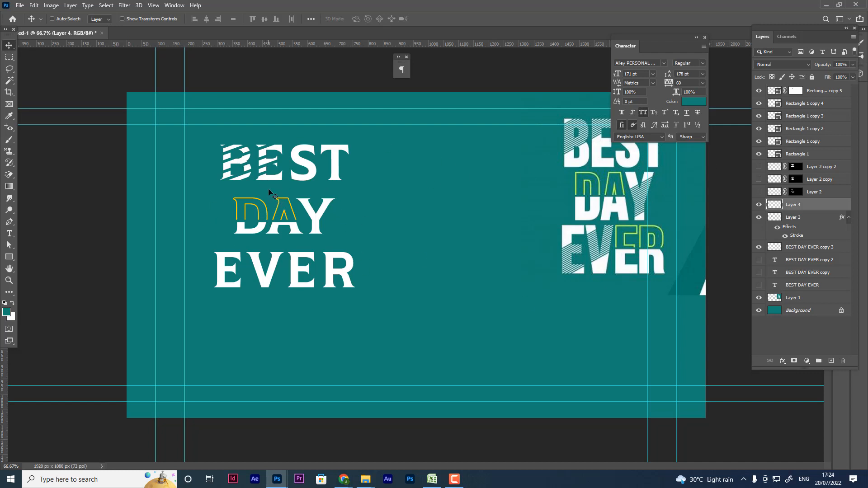
Draw a thin horizontal rectangle about 216 × 16 px below EVER and fill it with the recently used teal
click(9, 257)
click(43, 257)
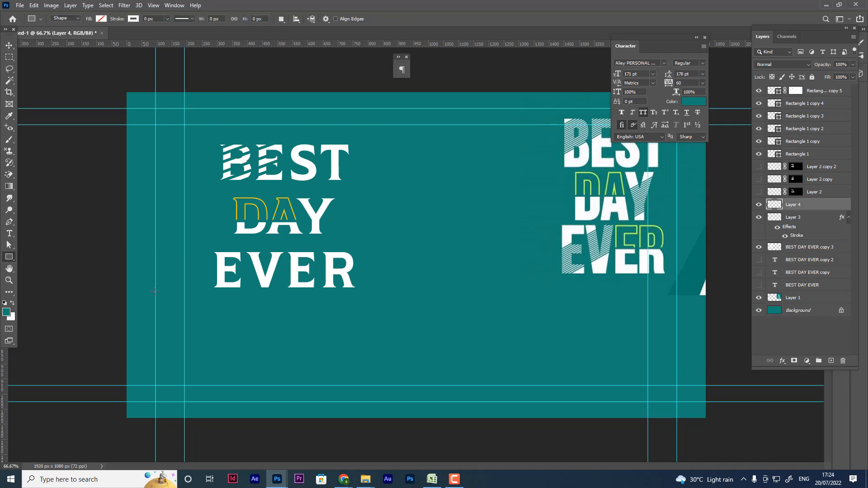
drag(195, 323, 250, 325)
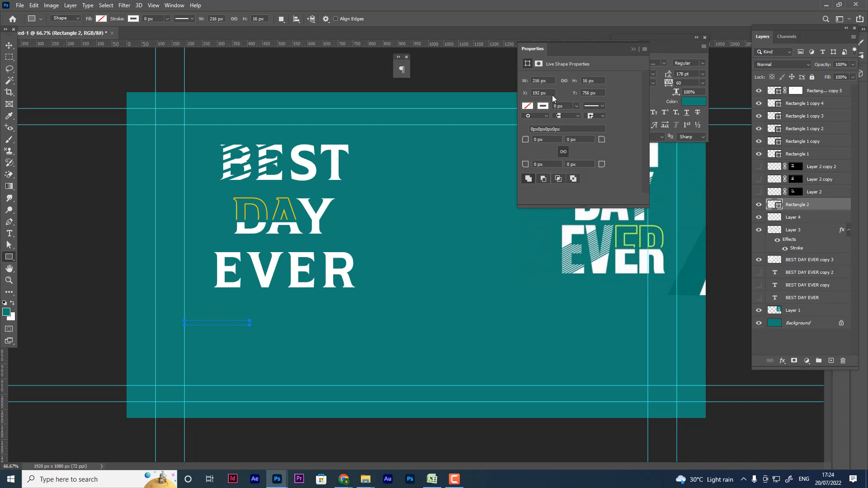
click(528, 106)
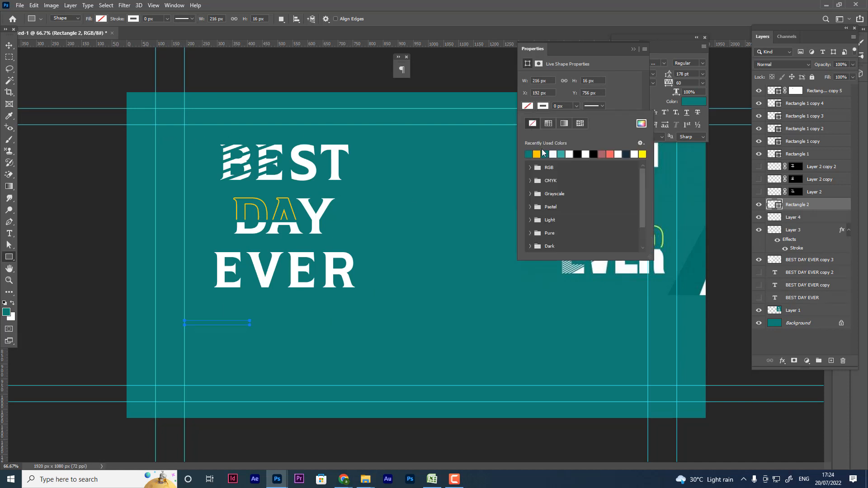
click(529, 154)
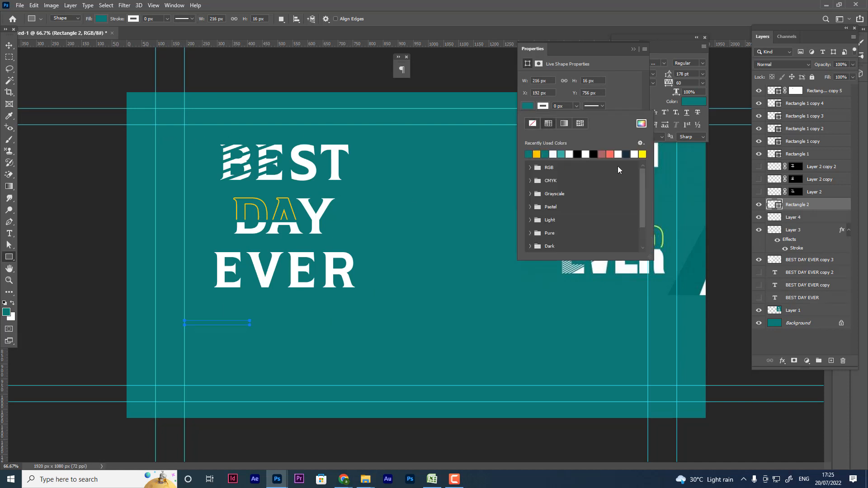
Move the teal bar onto the lower part of the Y in DAY
click(9, 45)
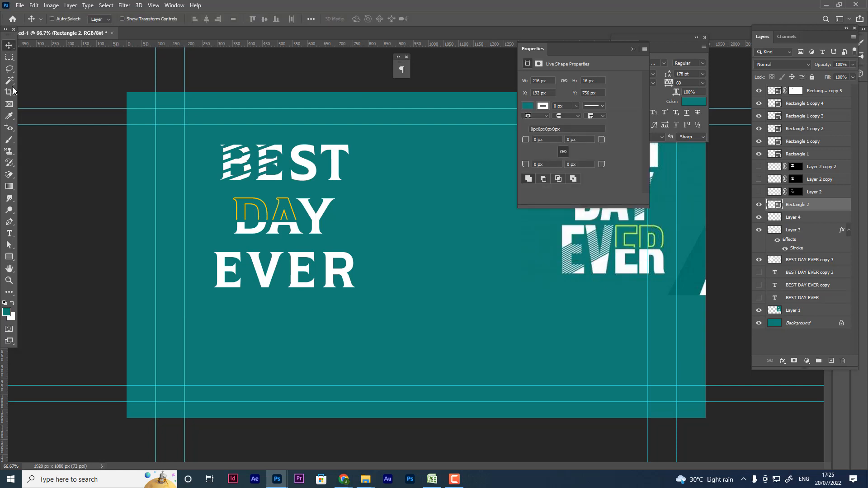
drag(210, 323, 334, 228)
click(635, 48)
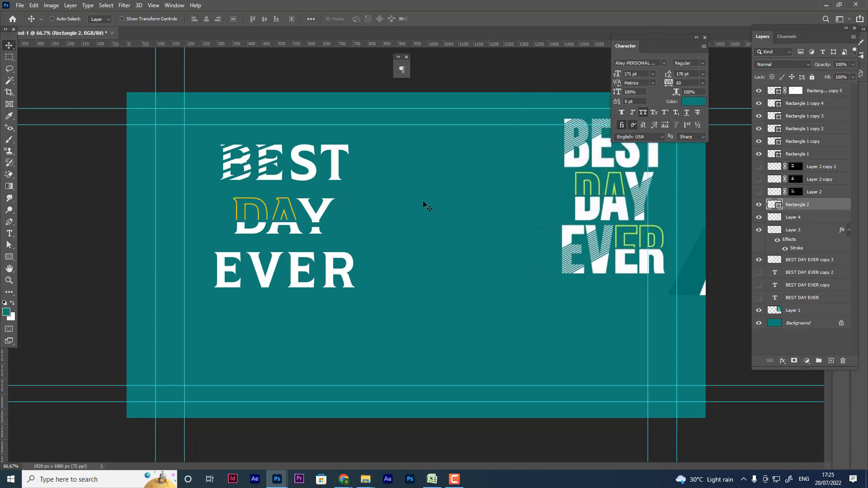
key(ctrl+t)
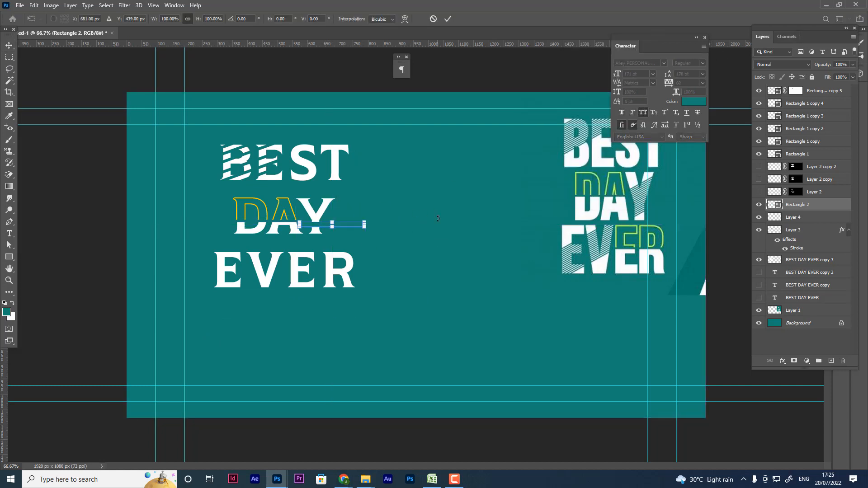
scroll(438, 218, up, 2)
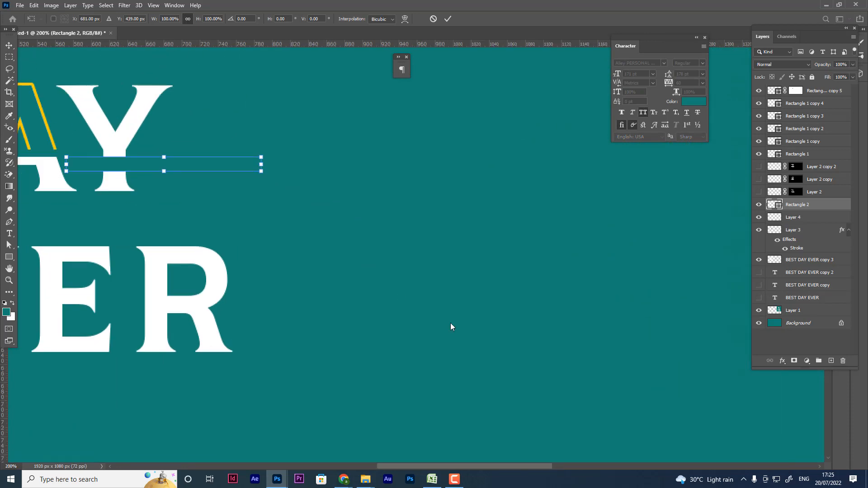
key(Return)
Hide the Background layer temporarily to examine where the teal bar lies across the Y, and show it again
click(758, 324)
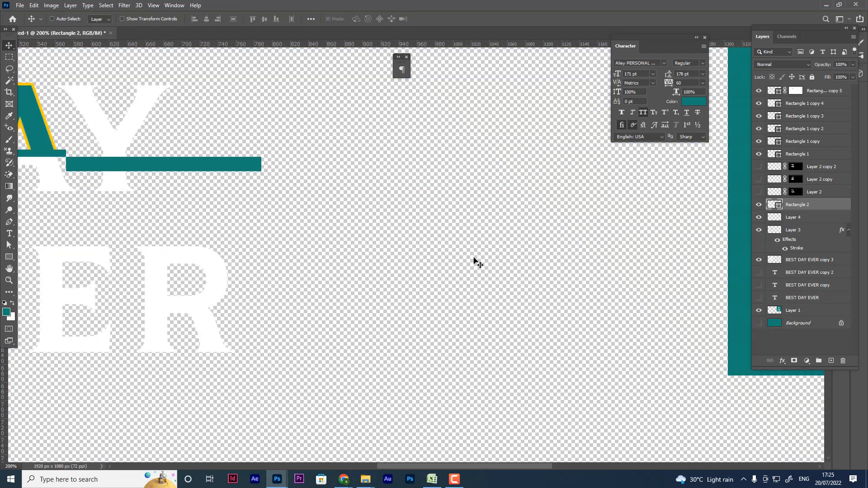
drag(544, 465, 472, 457)
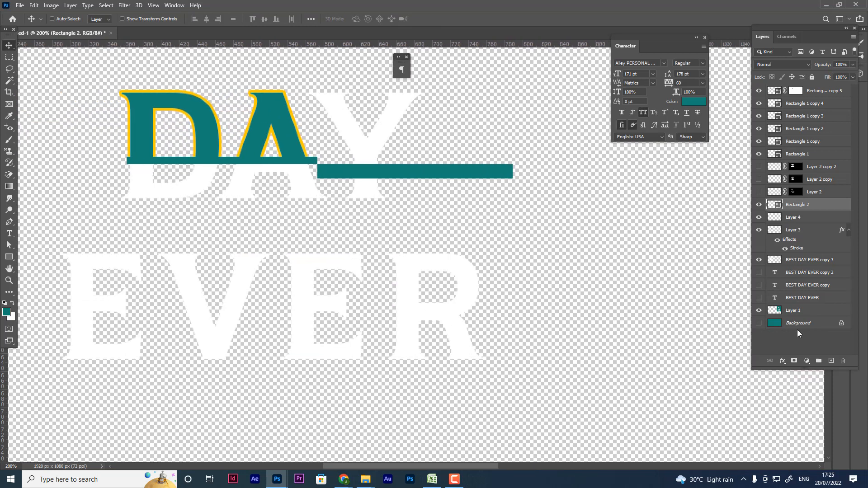
click(758, 323)
key(ctrl+minus)
key(ctrl+minus)
key(ctrl+minus)
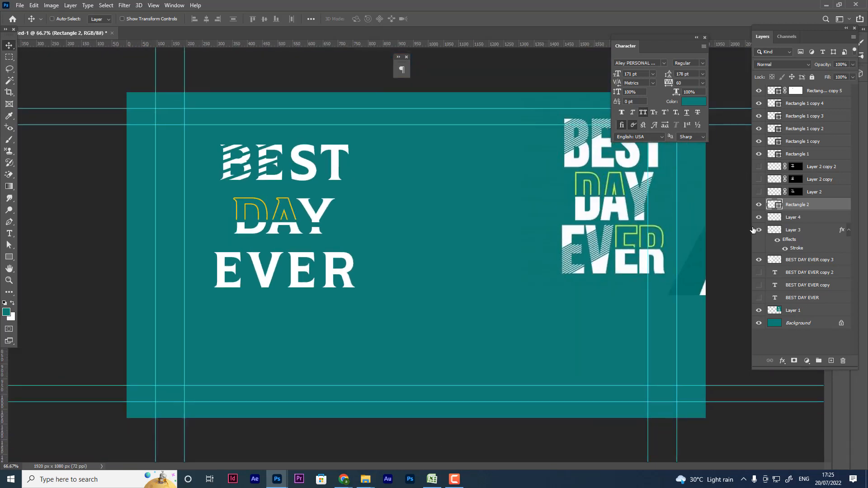
Slide the Layer 1 reference image into view to study its lettering and T-shirt mockup, and return it beside the canvas edge
click(791, 310)
drag(634, 247, 487, 255)
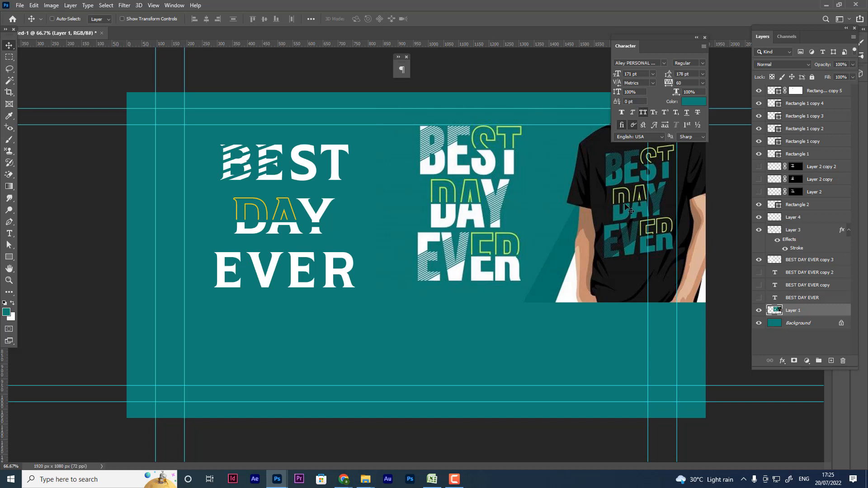
drag(610, 215, 757, 221)
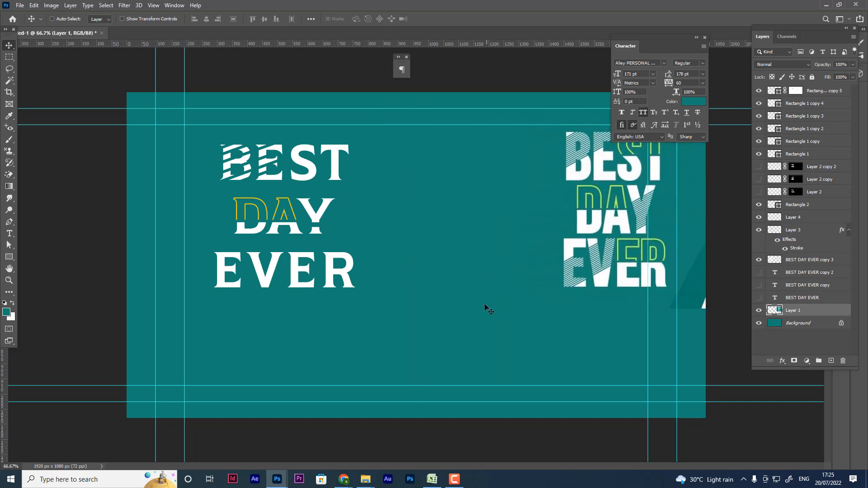
scroll(411, 258, up, 1)
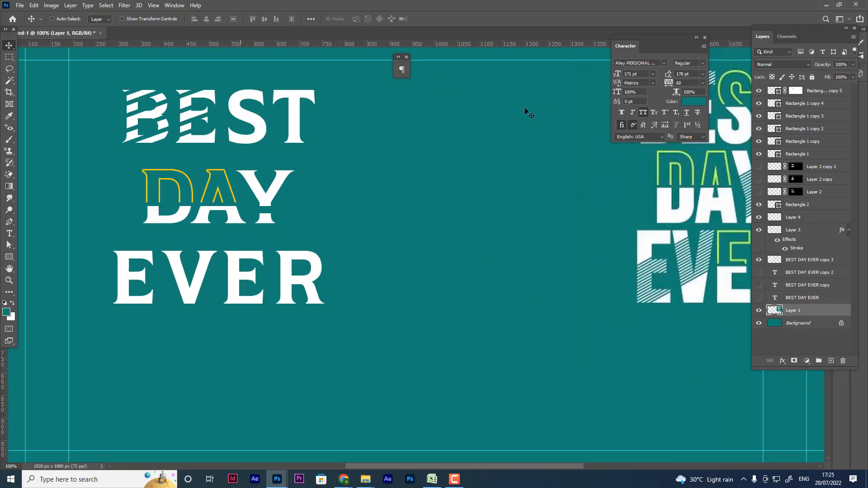
Toggle the Background layer off and on to compare the teal covering shapes on BEST and DAY with the reference
click(759, 323)
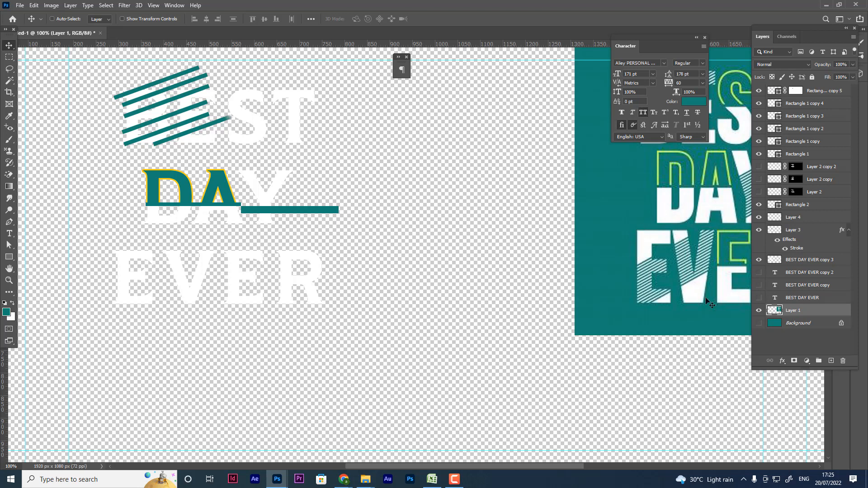
click(759, 324)
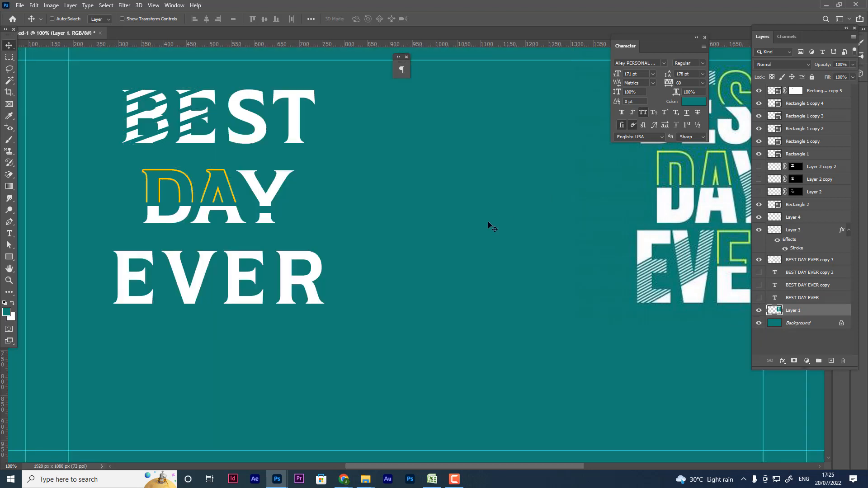
scroll(517, 195, up, 3)
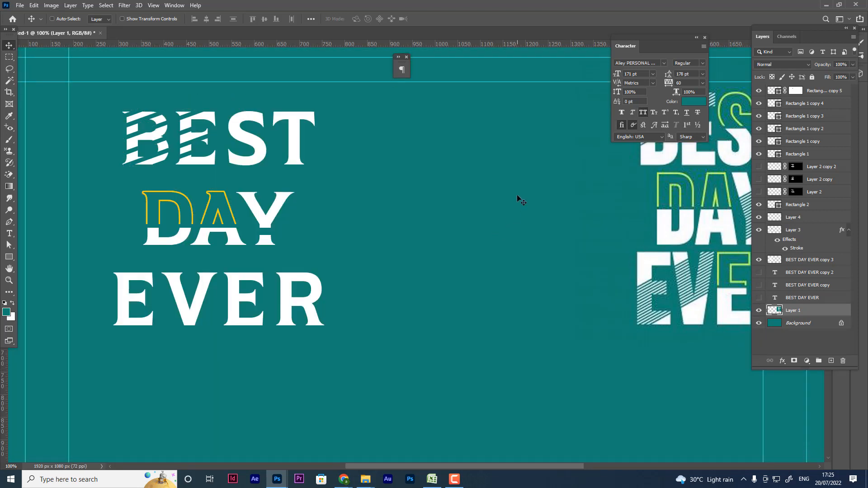
key(ctrl+minus)
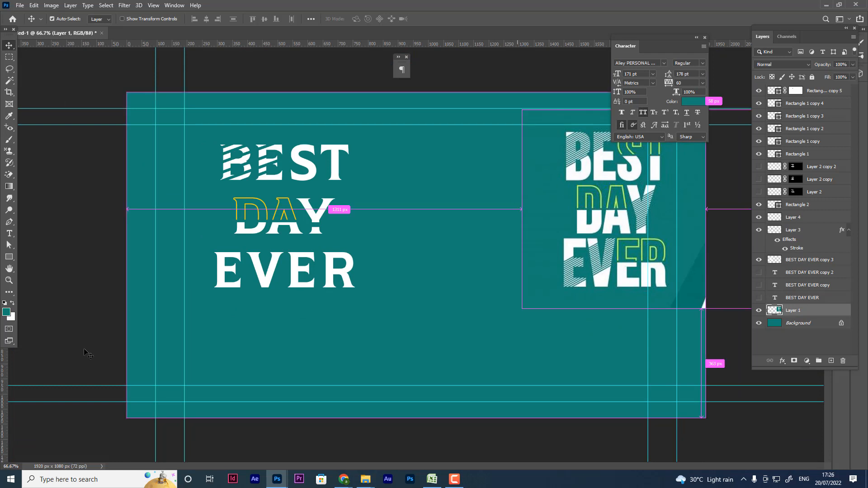
Undo the accidental layer move, select the Rectangle 2 bar, and move it up to the upper part of the Y
drag(318, 223, 332, 221)
key(ctrl+z)
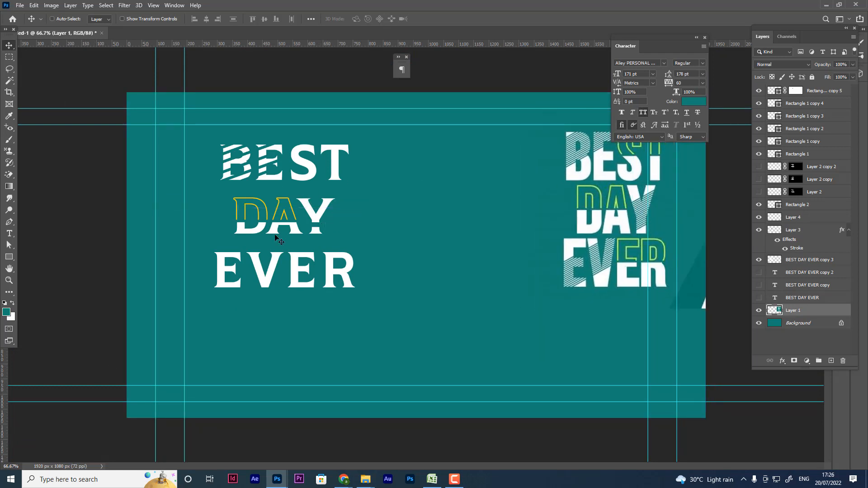
right_click(316, 224)
click(327, 228)
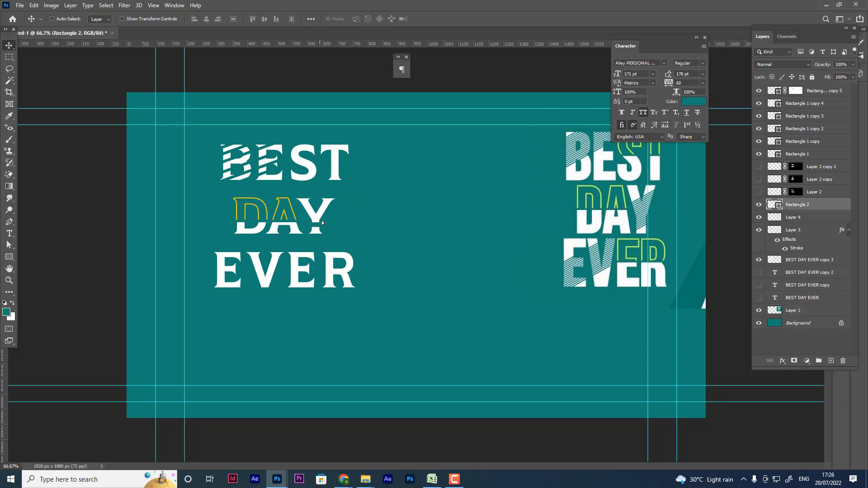
Transform the Rectangle 2 bar to 106.5% width and 33.5% height without constrained proportions
key(ctrl+t)
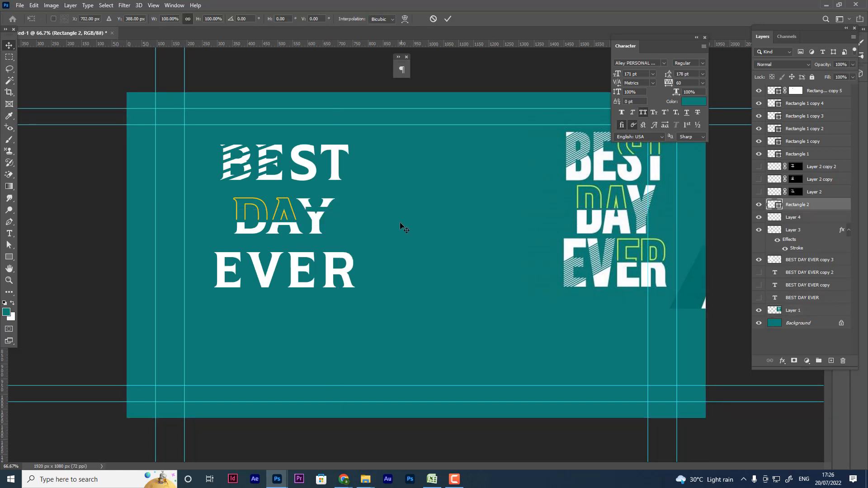
key(ctrl+1)
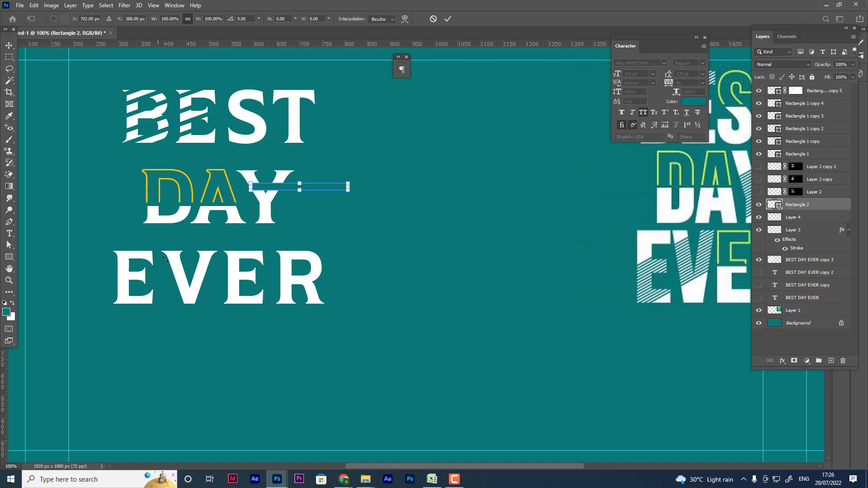
drag(299, 183, 299, 181)
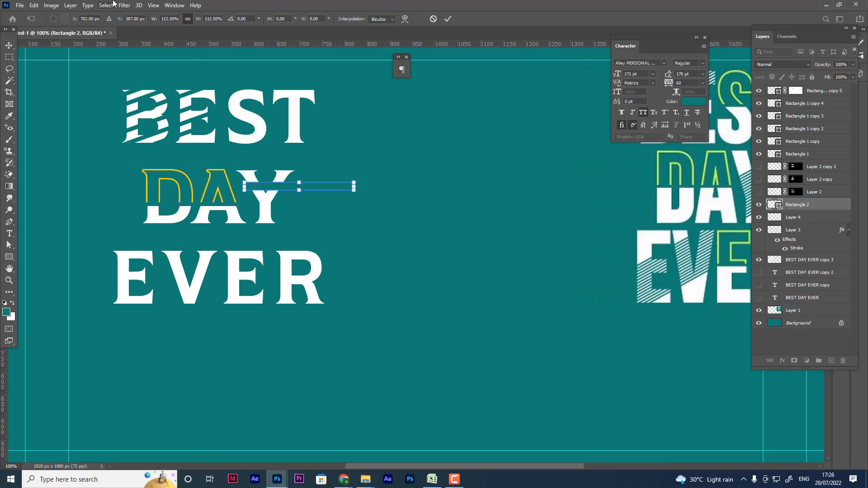
click(188, 20)
mouse_move(155, 20)
mouse_down()
mouse_move(194, 22)
mouse_move(157, 25)
mouse_up()
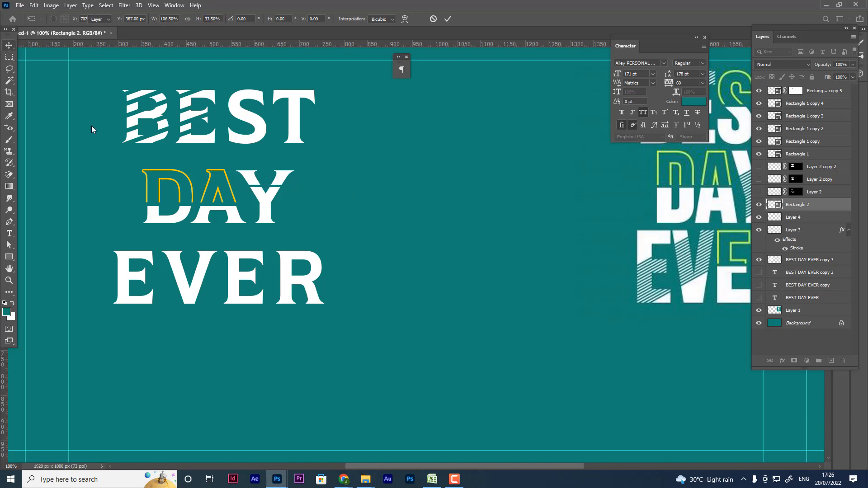
key(Return)
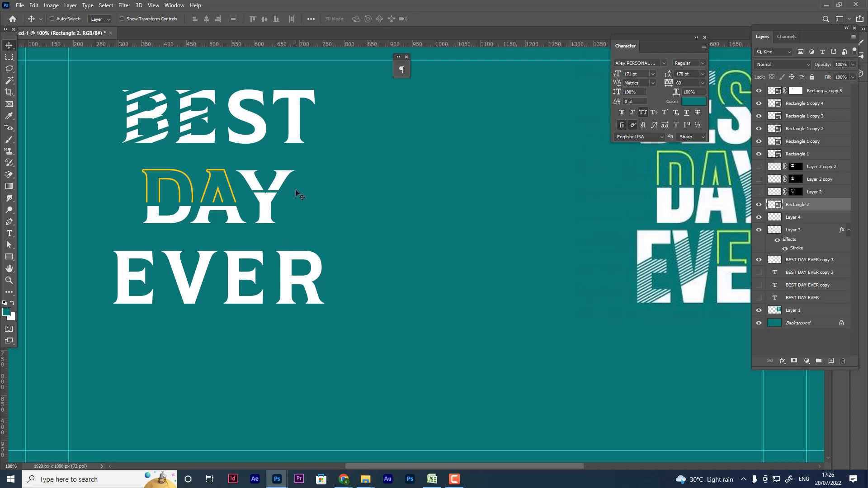
Rotate the thin bar to about -23.7° across the Y and undo the accidental stretch
key(ctrl+t)
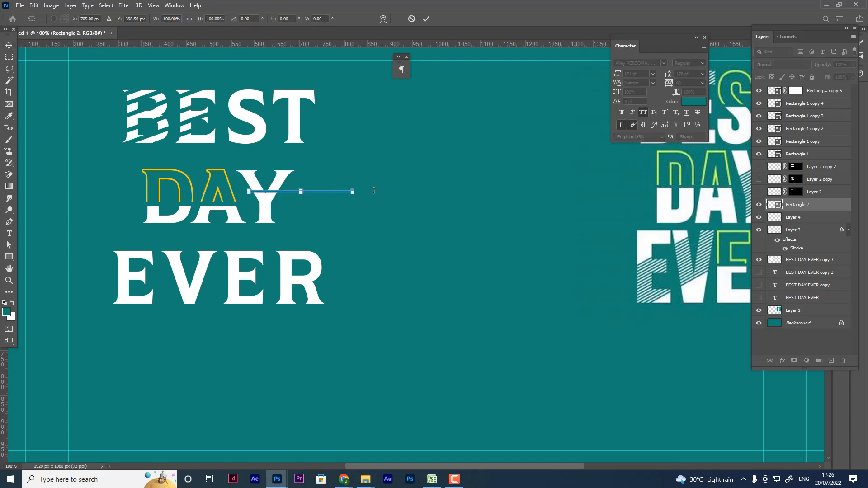
drag(373, 190, 365, 163)
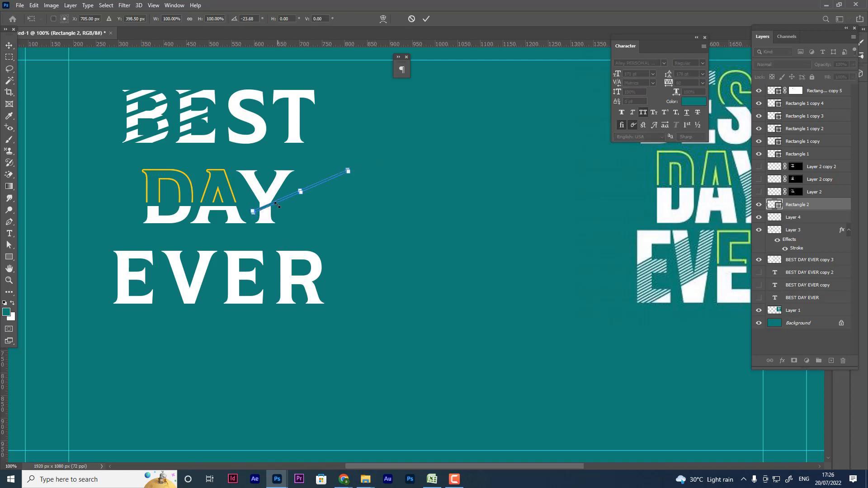
drag(277, 205, 290, 171)
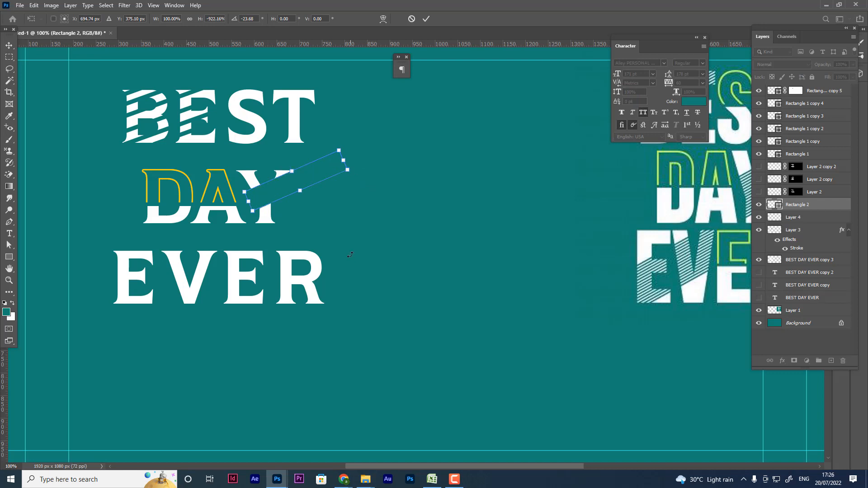
key(ctrl+z)
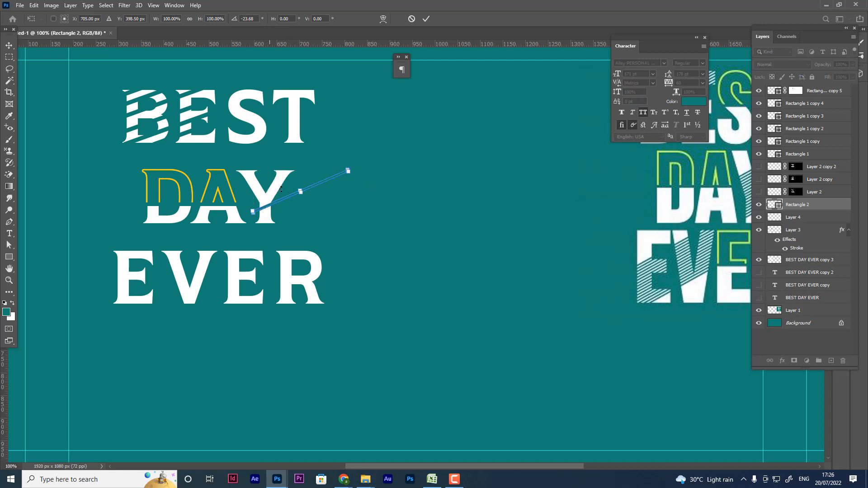
Nudge the slanted bar up to a Y position of 357.5 px across the Y's arms, with its angle at -23.48°
key(Up)
key(Up)
key(Up)
key(Up)
key(Up)
key(Up)
key(Up)
key(Up)
key(Up)
key(Up)
key(Up)
key(Up)
key(Up)
key(Up)
key(Up)
key(Up)
key(Up)
key(Up)
key(Up)
key(Up)
key(Up)
key(Up)
key(Up)
key(Up)
key(Up)
key(Up)
key(Up)
key(Up)
key(Up)
key(Up)
key(Up)
key(Up)
key(Up)
key(Up)
key(Up)
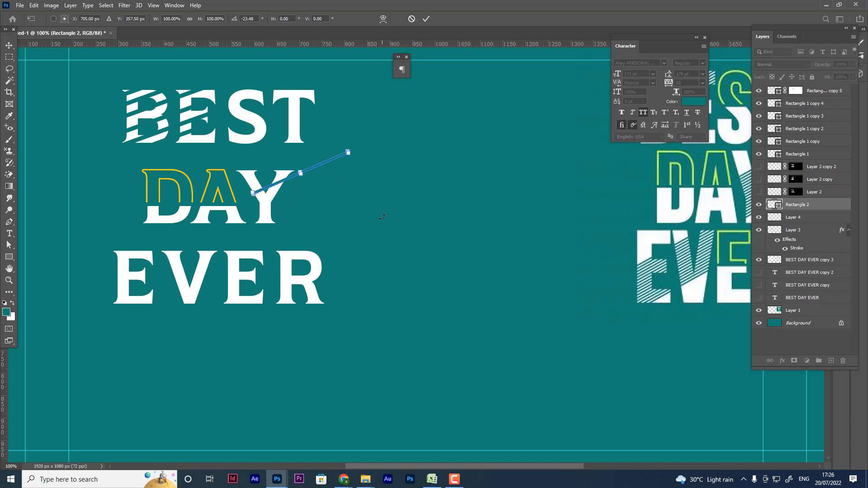
key(Return)
click(406, 178)
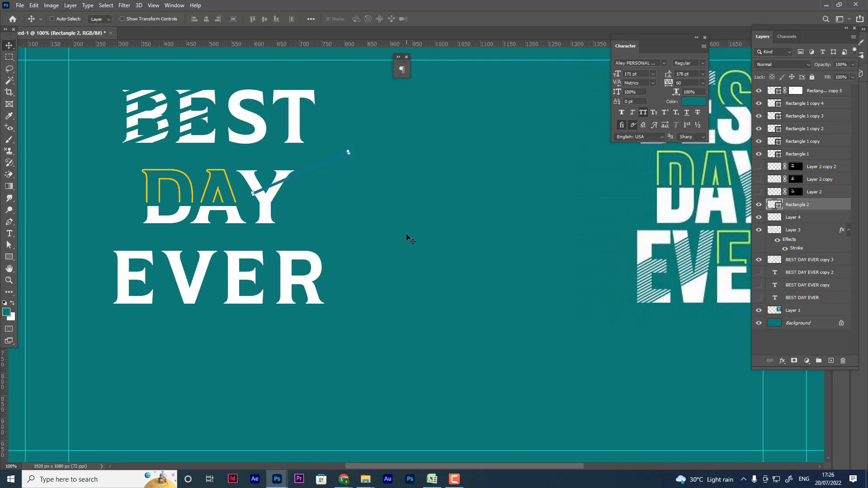
Duplicate the slanted bar just below the first on the Y and delete the surplus second copy
drag(257, 190, 260, 198)
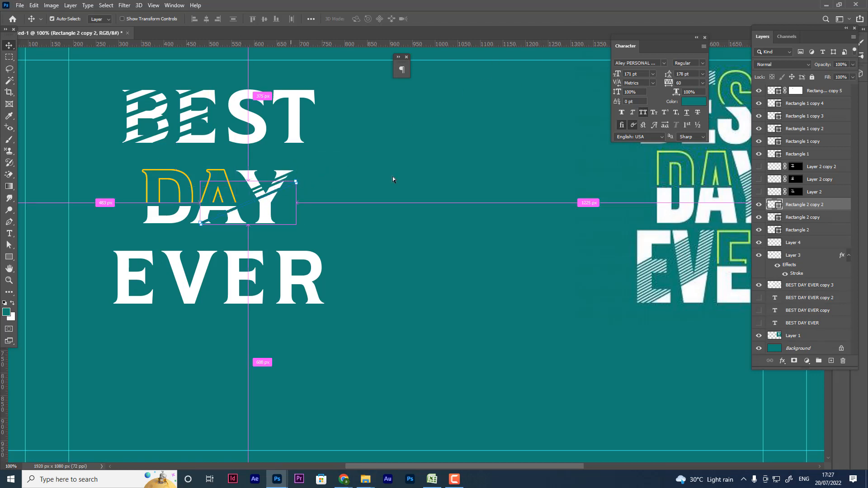
key(Delete)
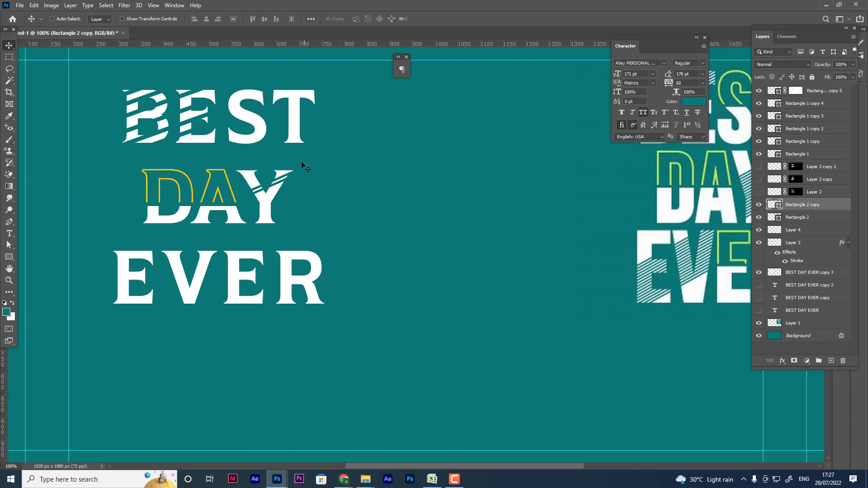
Add another copy of the slanted bar to the Y and nudge it up to form a third stripe
drag(274, 188, 282, 180)
key(Up)
key(Up)
key(Up)
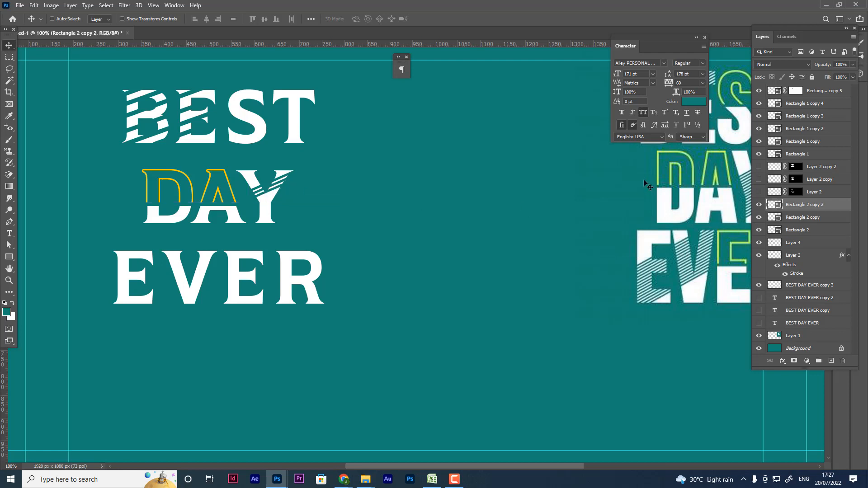
key(Up)
key(Up)
Duplicate the three slanted bars lower on the Y, and duplicate all six bars downward to stripe its stem
shift+click(800, 231)
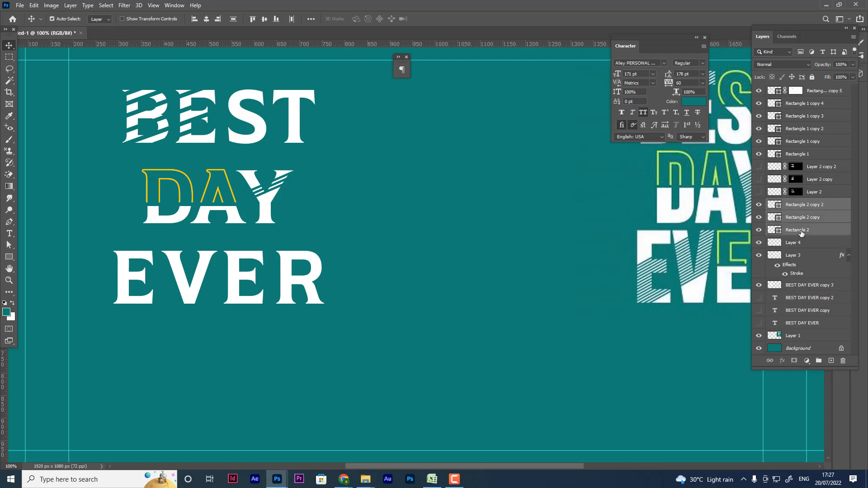
mouse_move(270, 197)
mouse_down()
mouse_move(273, 210)
mouse_move(267, 197)
mouse_up()
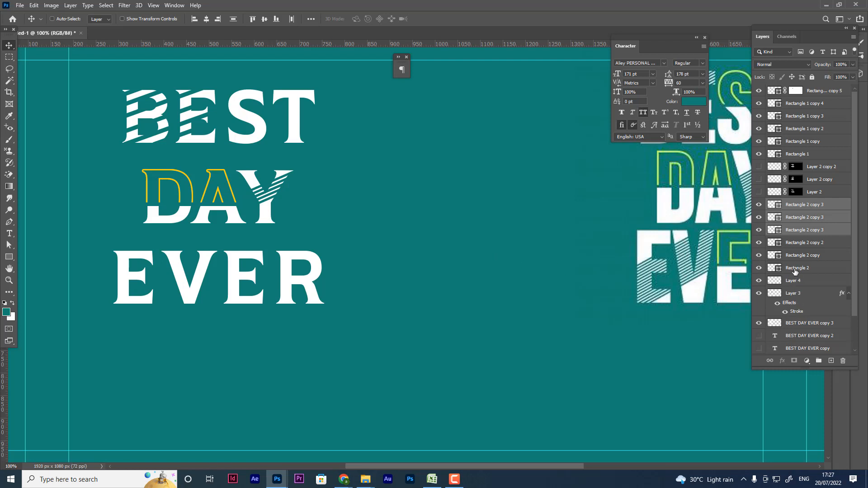
shift+click(795, 269)
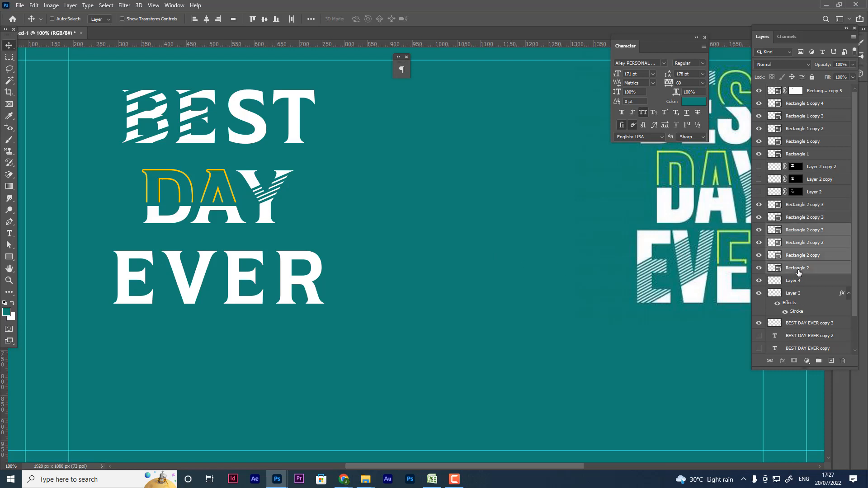
click(809, 206)
shift+click(813, 271)
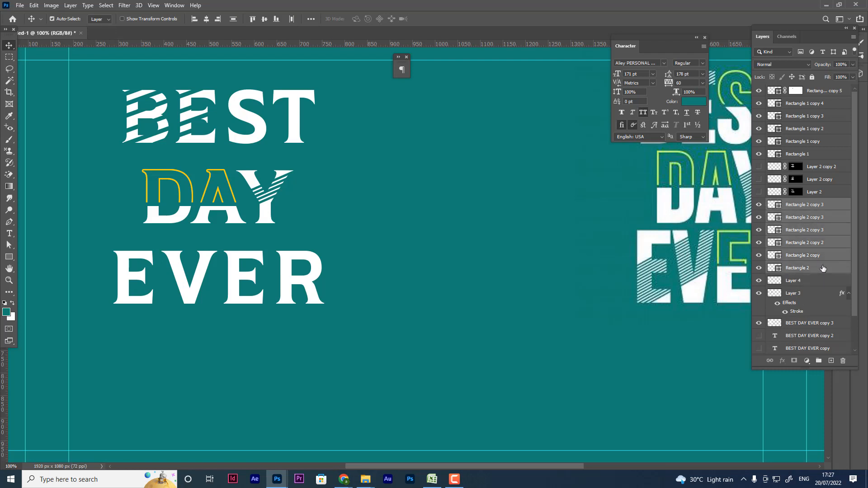
drag(264, 205, 268, 219)
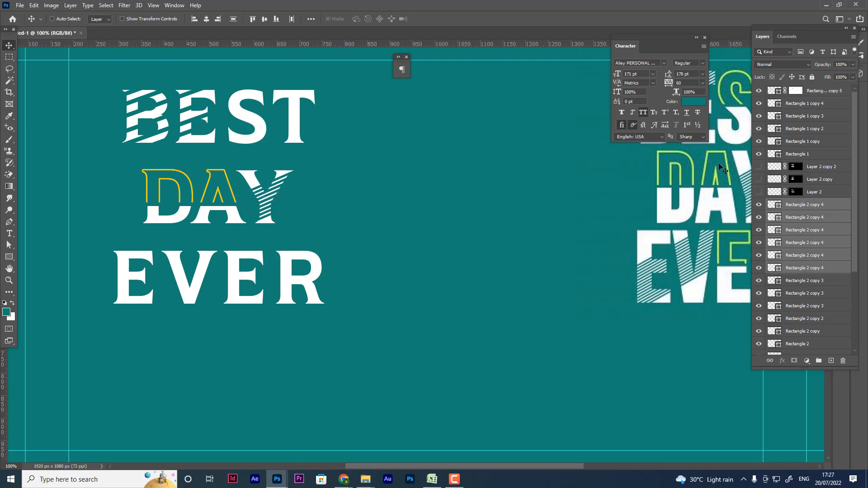
Place a copy of the six slanted bars over the first E of EVER and stretch it across to the V
key(ctrl+minus)
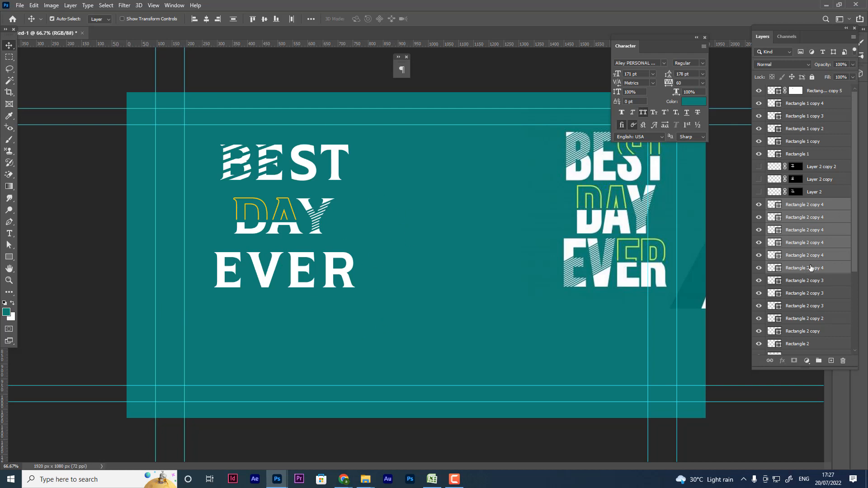
drag(321, 221, 220, 279)
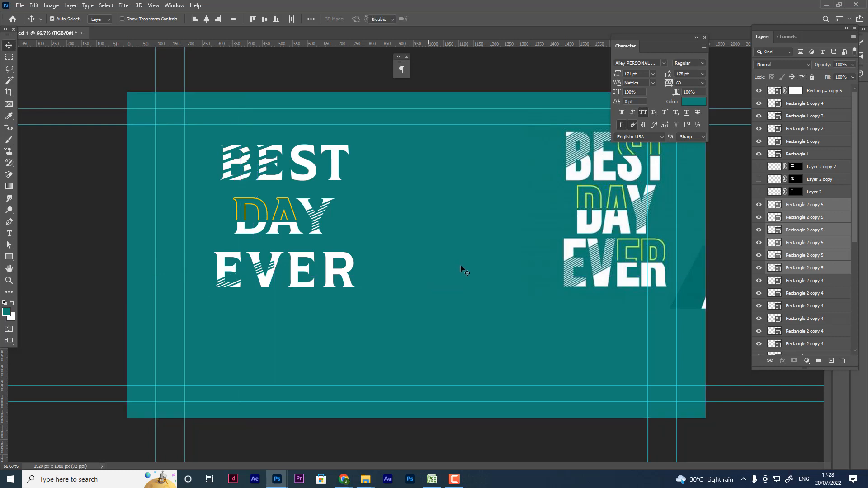
key(ctrl+t)
drag(275, 258, 289, 251)
key(Return)
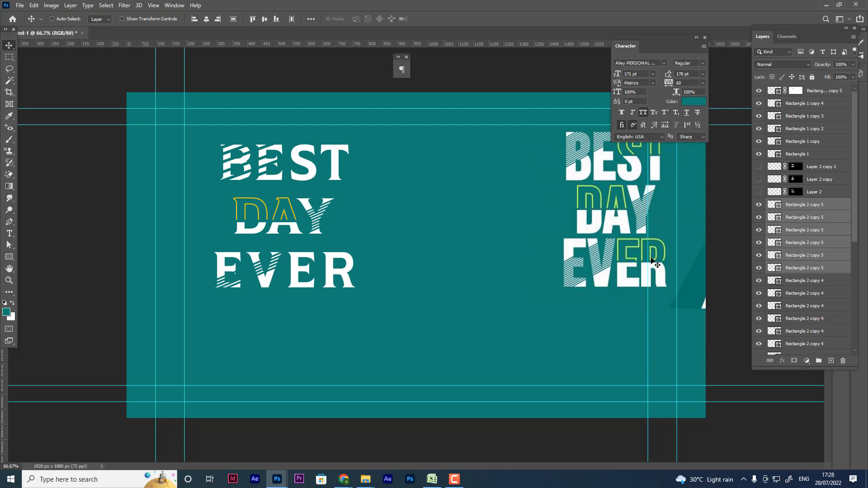
Select the BEST DAY EVER copy 3 layer and toggle its visibility off and on to check its contents
scroll(834, 291, down, 5)
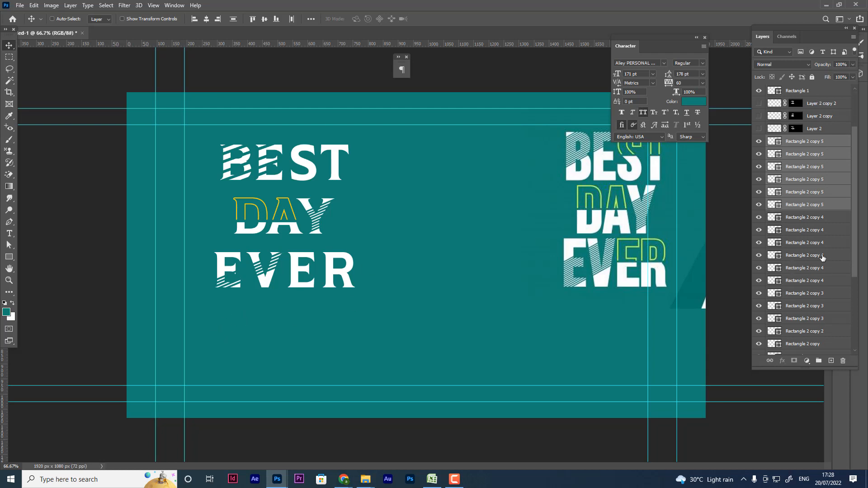
click(805, 288)
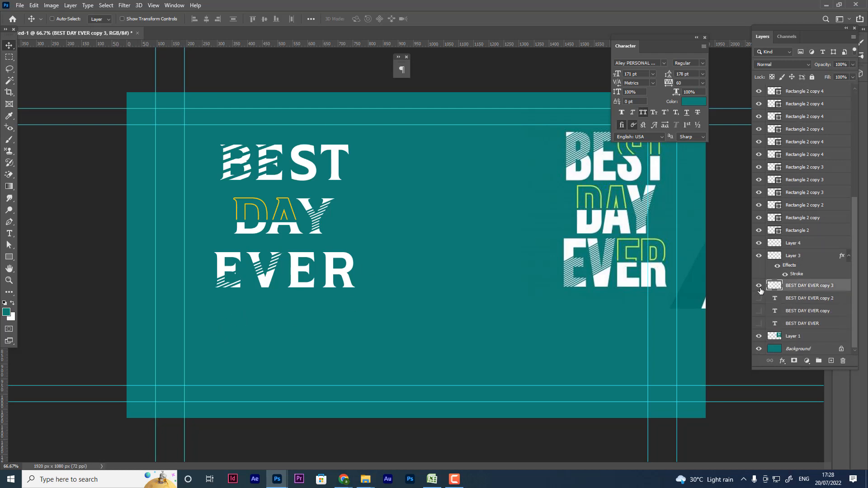
click(759, 285)
click(759, 286)
right_click(10, 57)
click(46, 65)
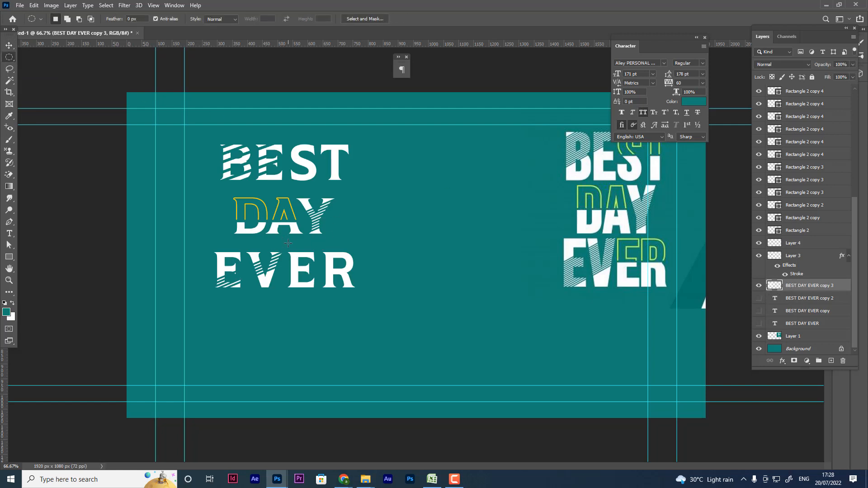
drag(288, 244, 331, 269)
key(ctrl+d)
Select the upper half of ER in EVER with a rectangular marquee and copy it to a new layer
right_click(9, 58)
click(54, 58)
drag(288, 248, 355, 273)
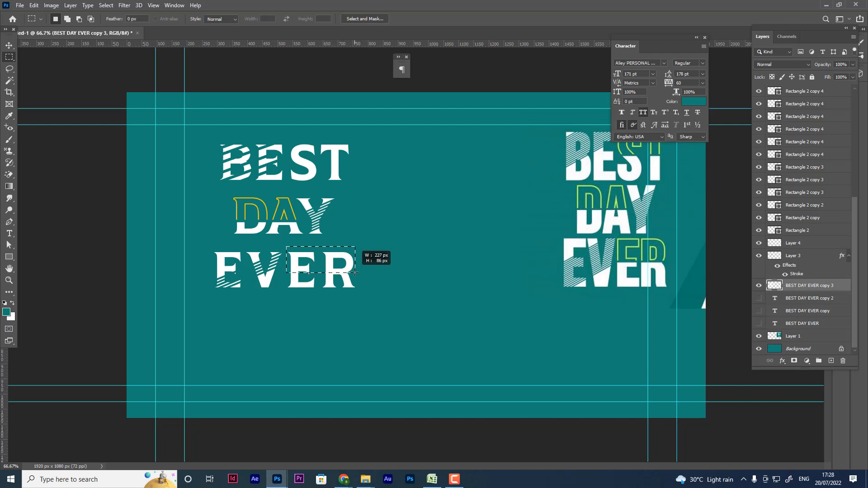
drag(355, 272, 356, 269)
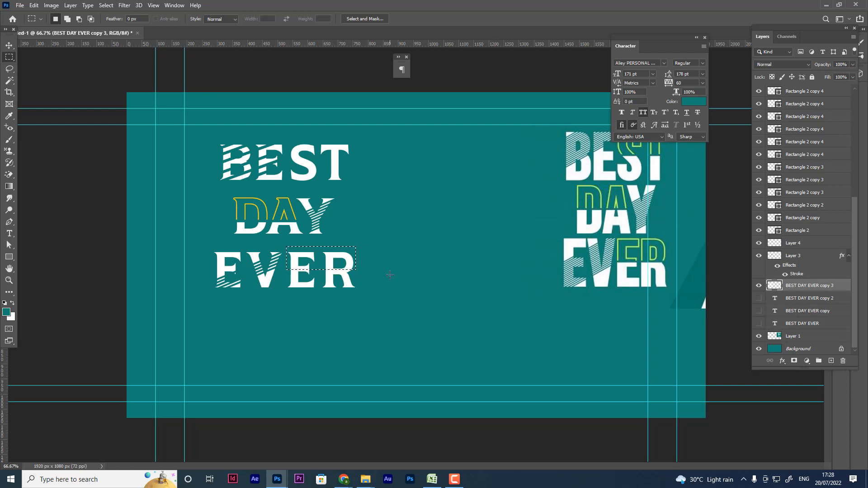
key(ctrl+j)
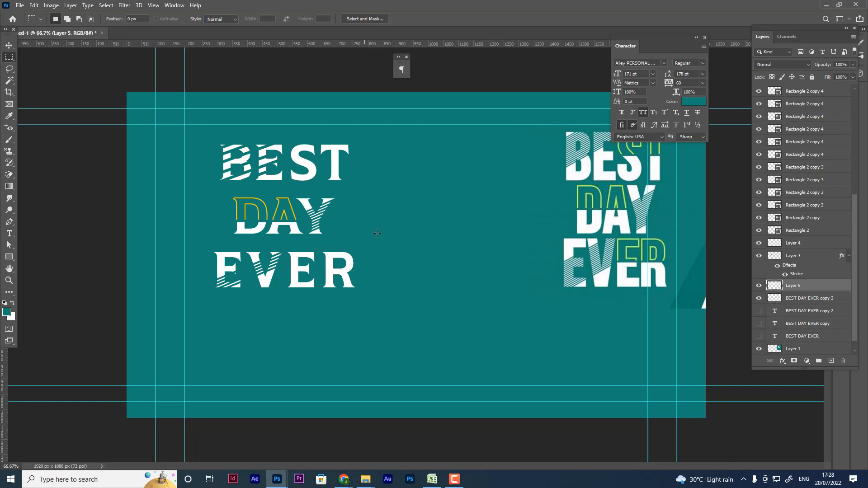
Hide the BEST DAY EVER copy 3 layer and fill the copied upper ER letter shapes with teal
click(759, 299)
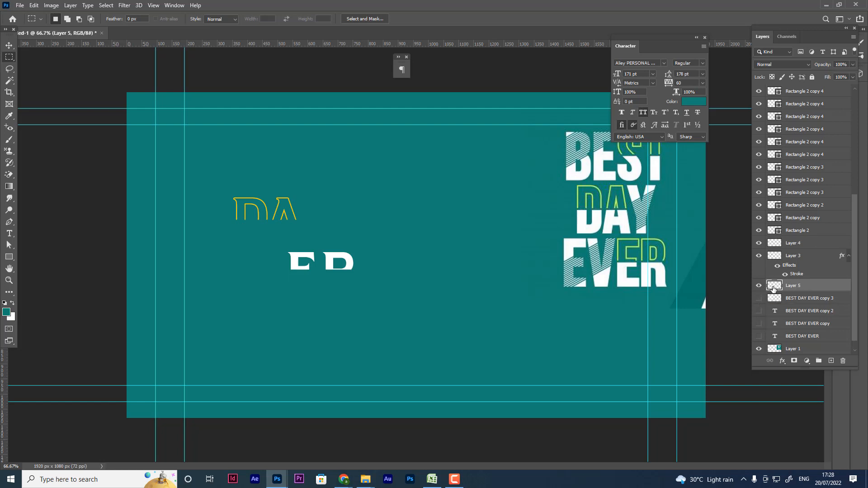
key(Delete)
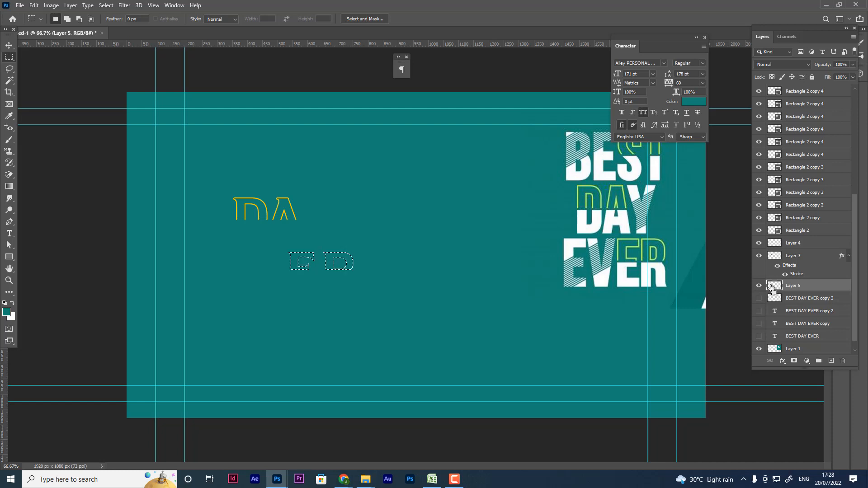
key(ctrl+d)
Apply the yellow Stroke layer style to the upper ER on Layer 5 and show the BEST DAY EVER copy 3 layer
double_click(844, 288)
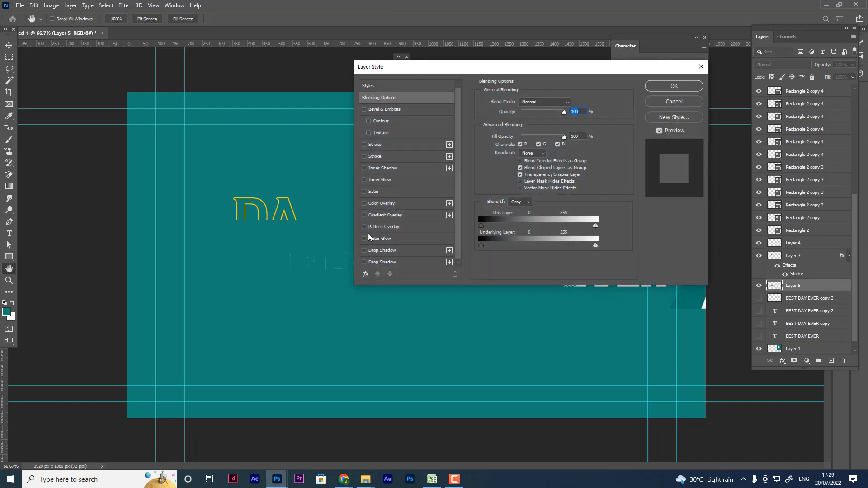
click(364, 157)
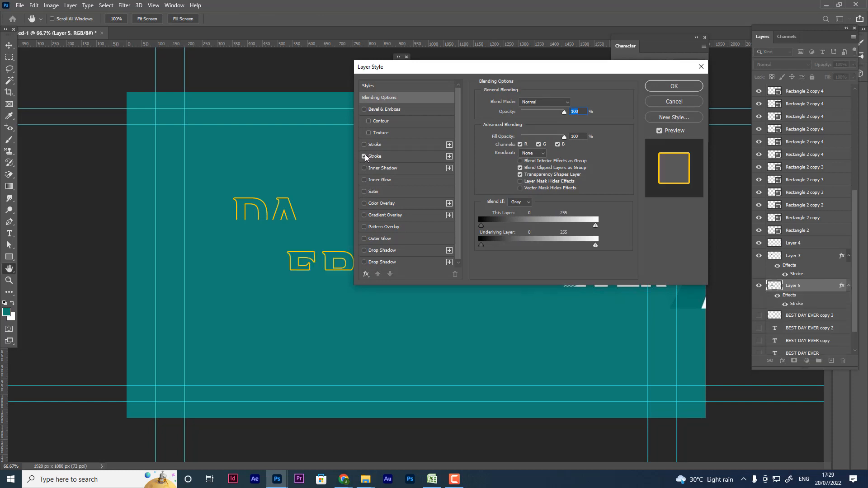
click(682, 86)
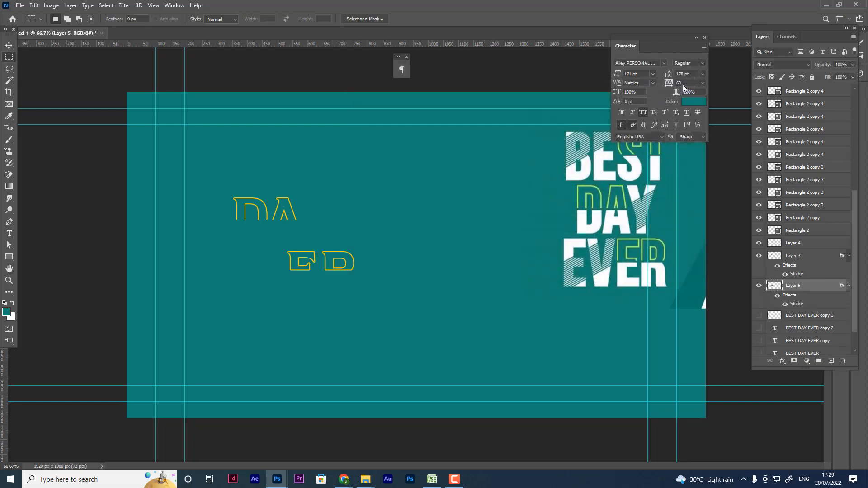
click(760, 316)
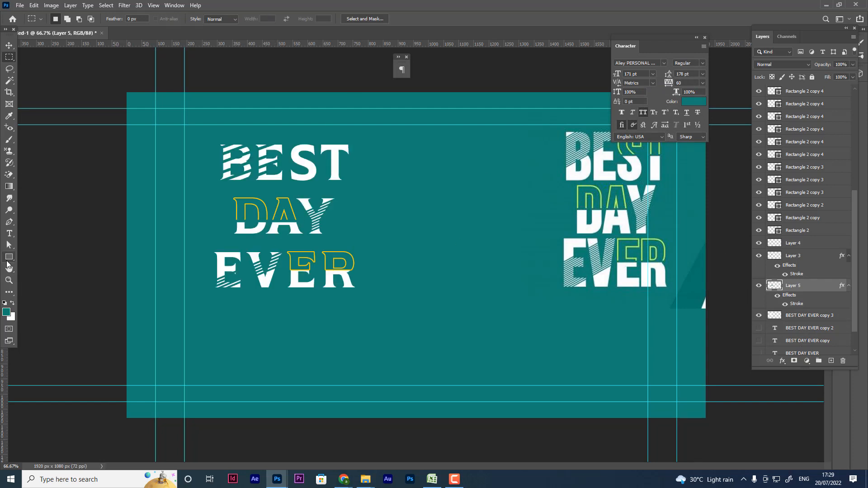
Draw a 218 × 9 px rectangle across the bottom edge of the outlined ER and fill it with teal
drag(9, 257, 42, 259)
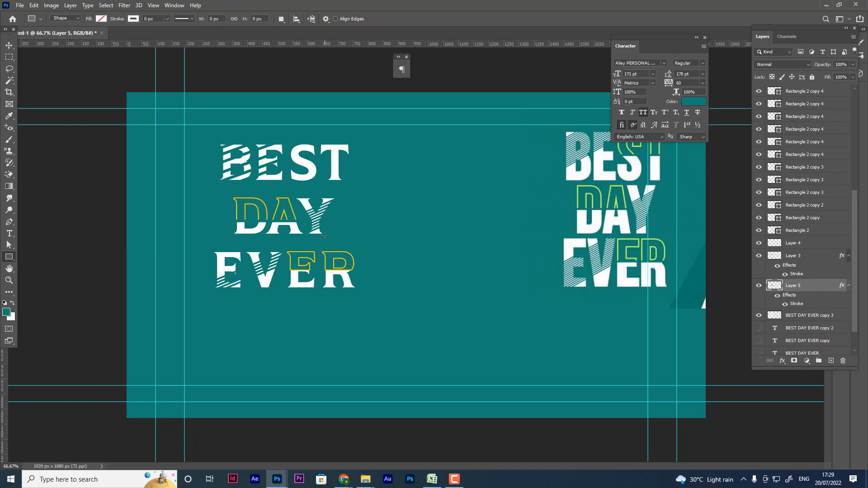
key(ctrl+plus)
key(ctrl+plus)
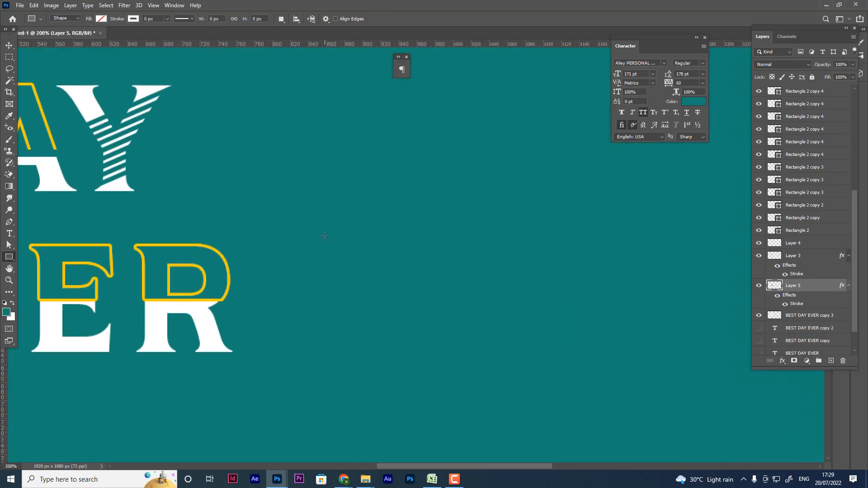
drag(452, 466, 396, 465)
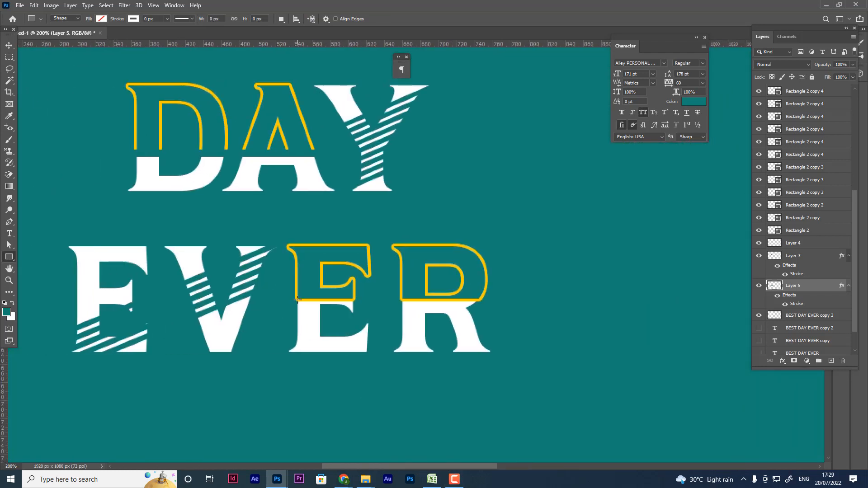
drag(296, 293, 492, 300)
click(529, 107)
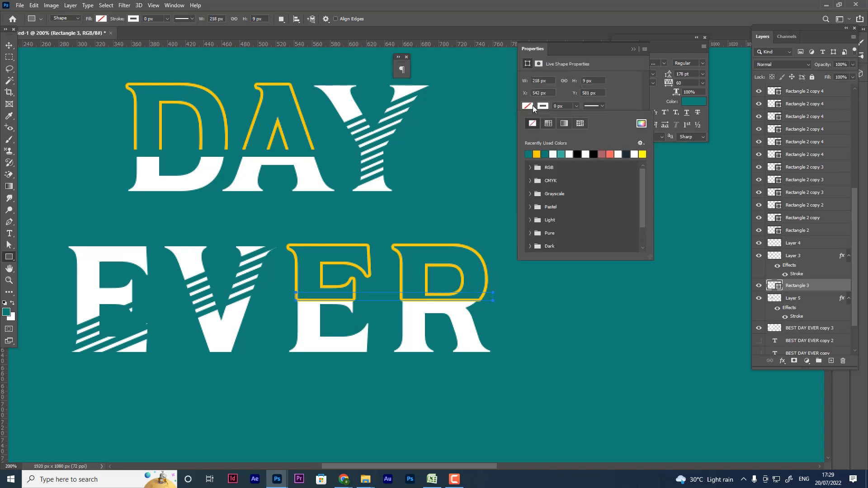
click(528, 154)
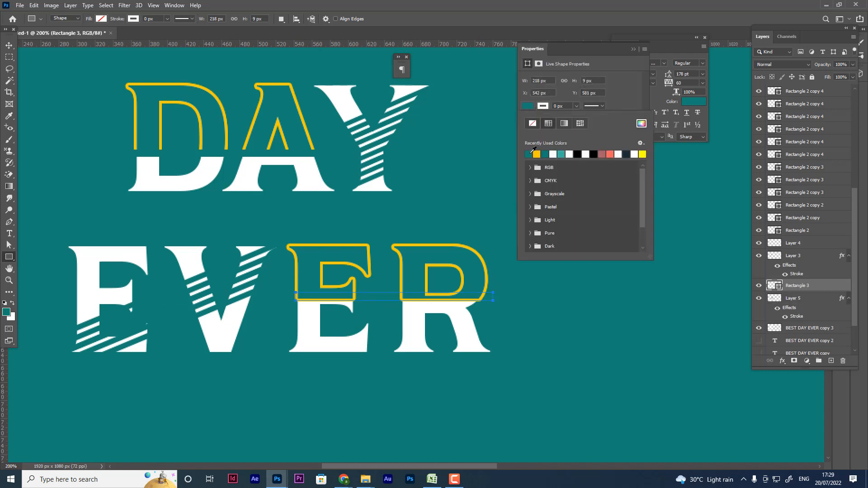
Move the teal bar to X 539 px, Y 584 px over the ER outline's bottom edge and collapse the Properties and Character panels
click(9, 45)
drag(365, 294, 360, 300)
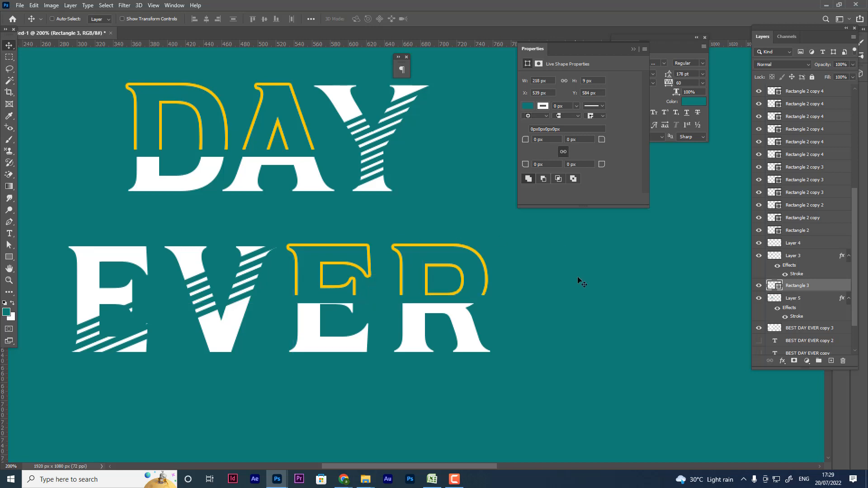
key(ctrl+minus)
key(ctrl+minus)
key(ctrl+minus)
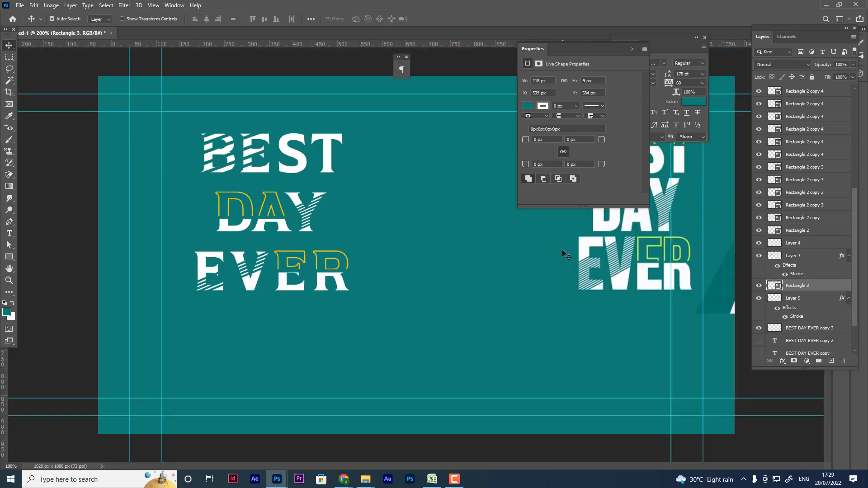
click(634, 49)
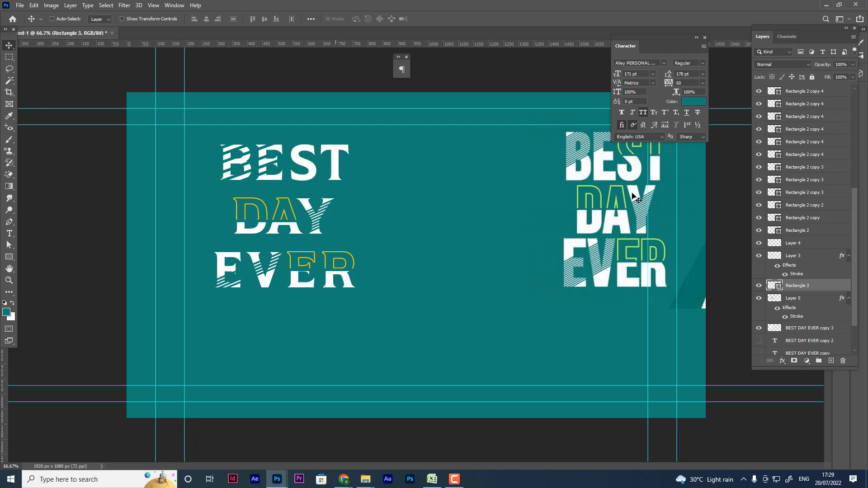
click(696, 37)
Hide the reference image on Layer 1 and fill the Background layer with black
scroll(836, 225, down, 2)
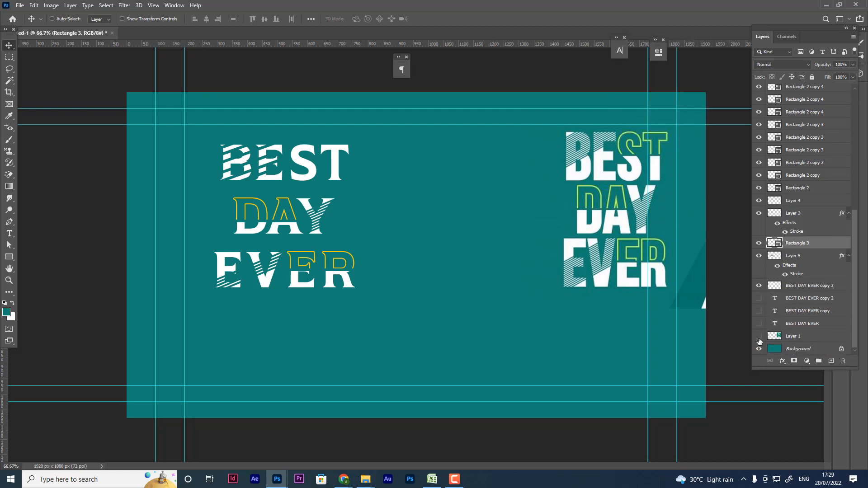
click(759, 337)
click(774, 350)
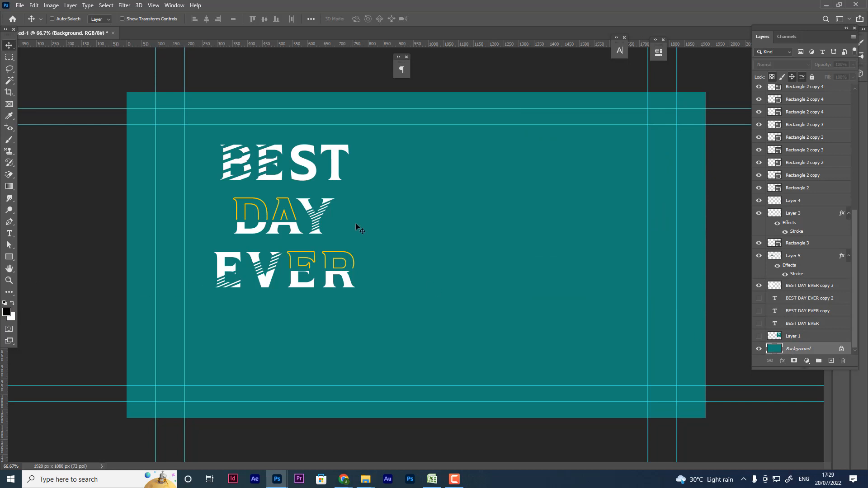
key(alt+BackSpace)
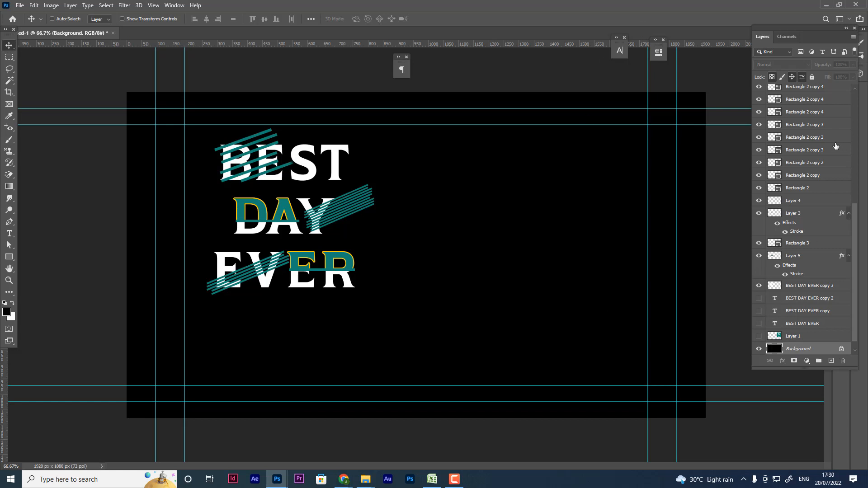
Select the topmost Rectangle 1 copy 5 layer and hide the Background layer
scroll(821, 199, up, 5)
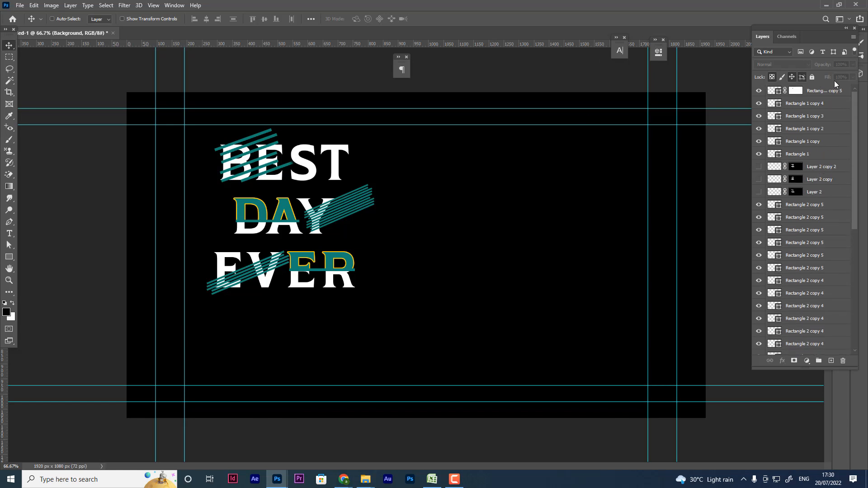
click(829, 93)
scroll(812, 196, down, 10)
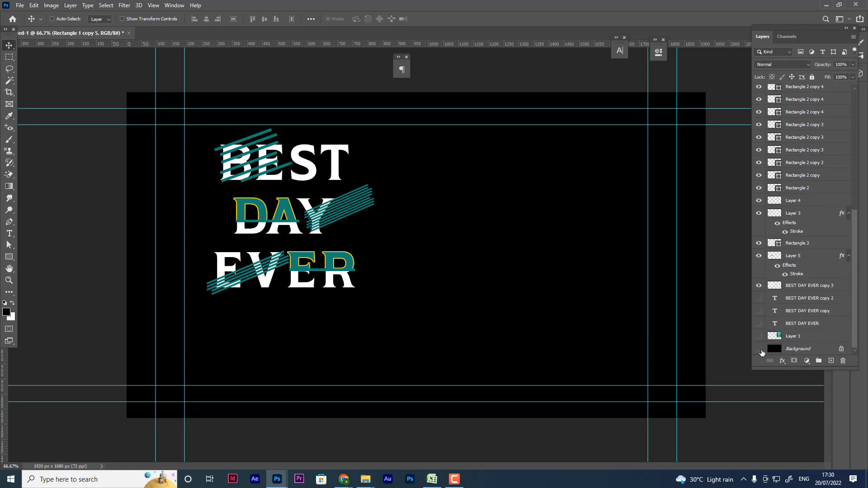
click(759, 350)
scroll(818, 285, up, 5)
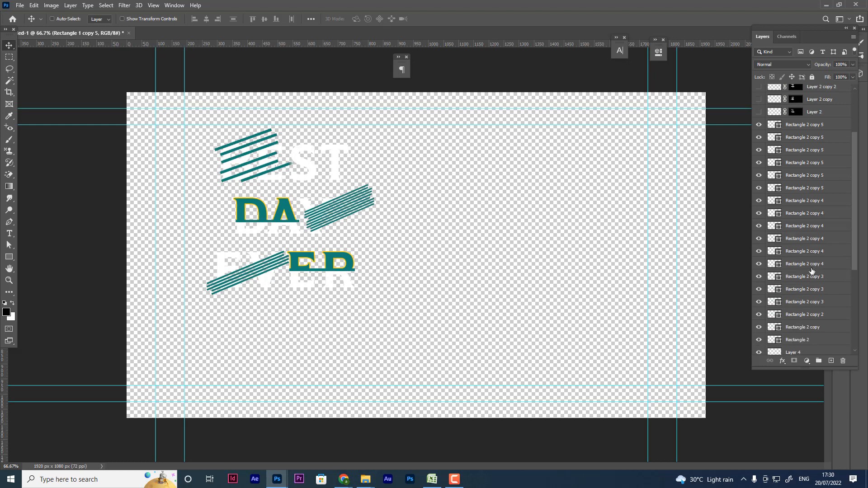
Merge all visible artwork layers into one, briefly check the reference on Layer 1, and show the black Background layer
scroll(812, 271, down, 4)
key(ctrl+shift+e)
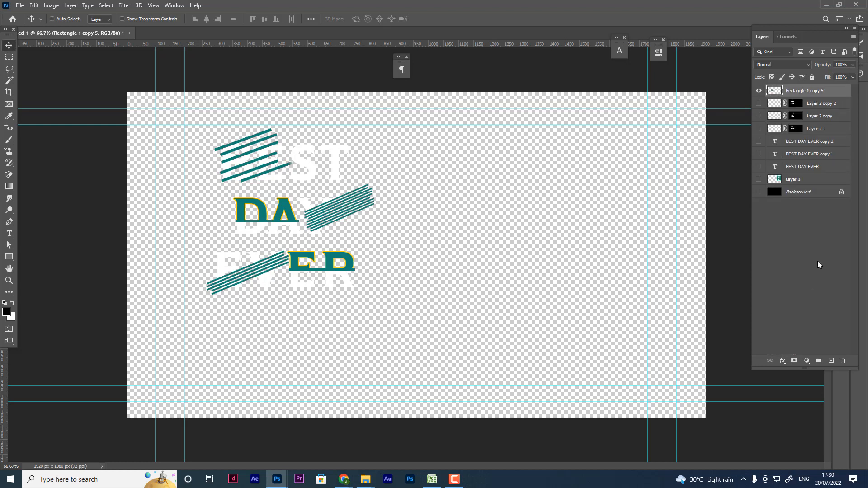
click(758, 180)
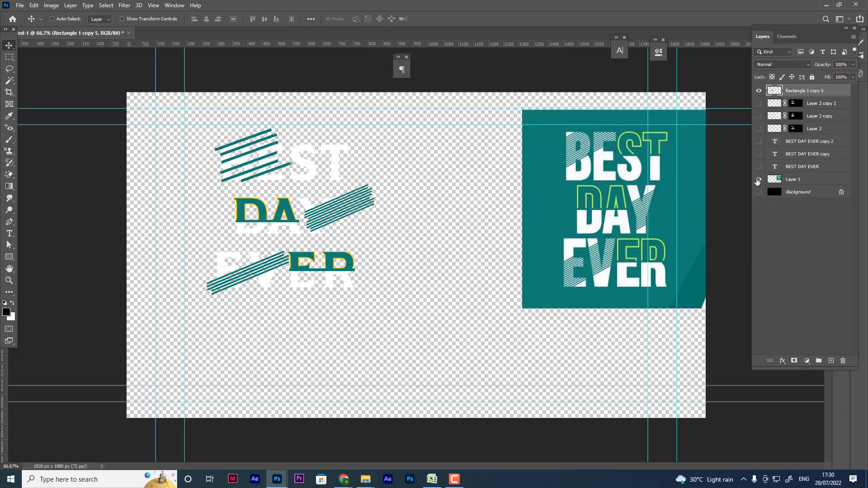
click(759, 179)
click(759, 192)
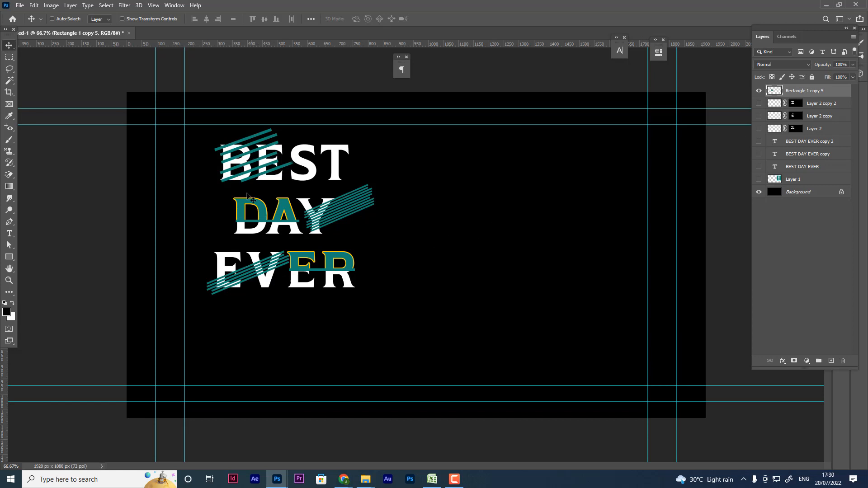
Mask out the empty area around the merged lettering using a Magic Wand selection and hide the Background layer
click(10, 80)
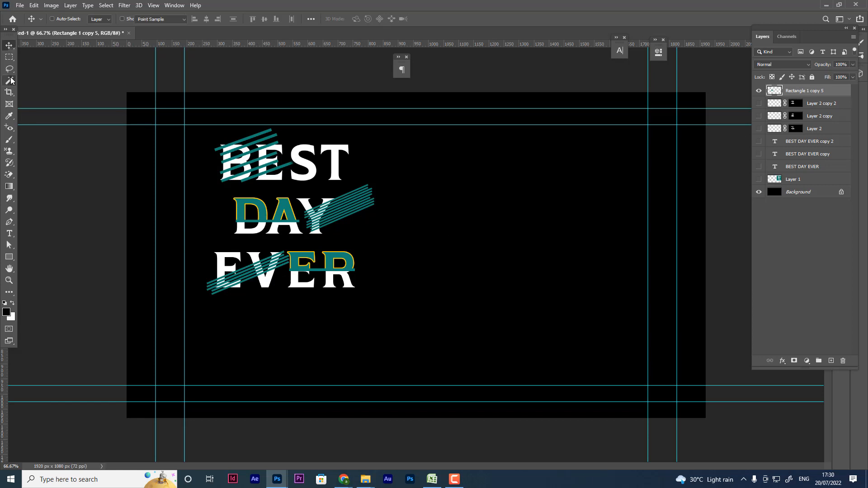
click(209, 197)
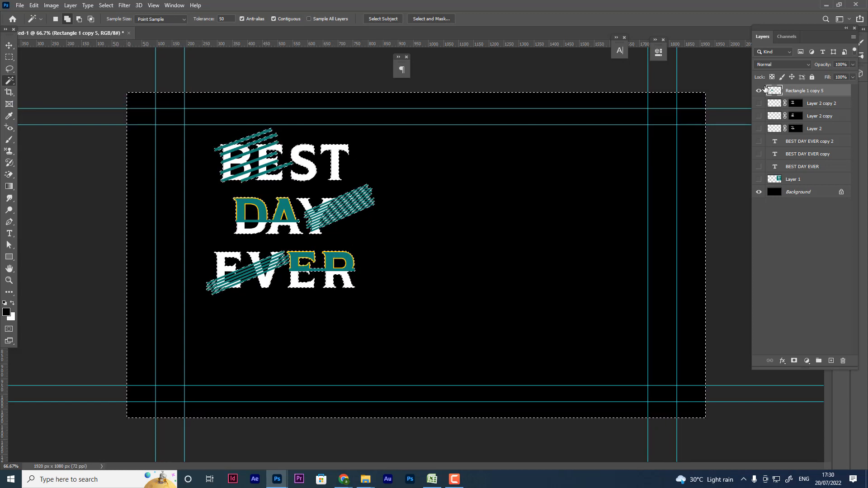
click(793, 360)
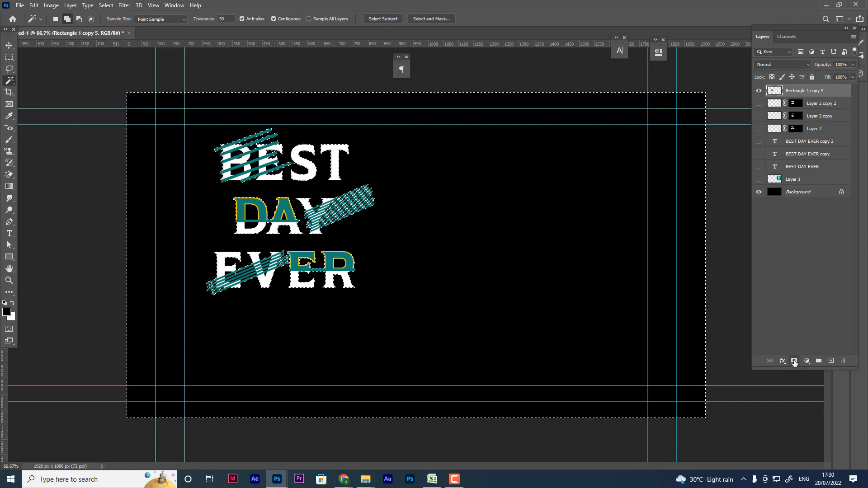
click(759, 192)
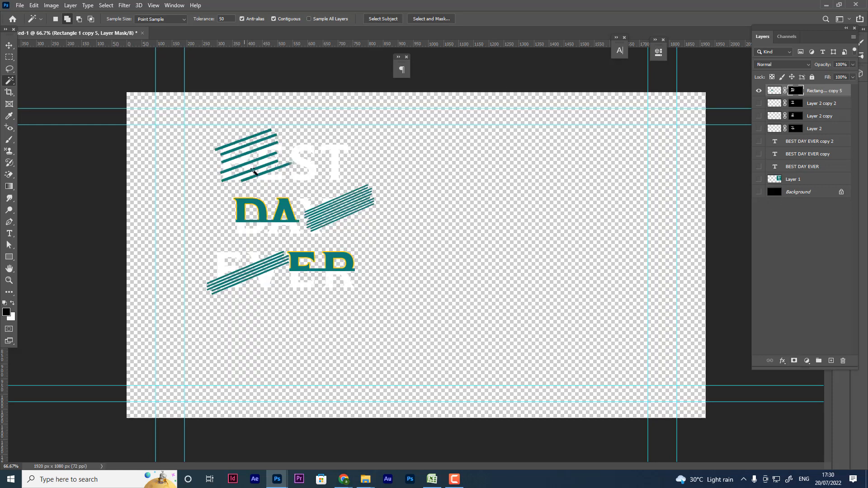
Show the Background layer again, unlock it, try a white fill on it and undo that fill
click(803, 195)
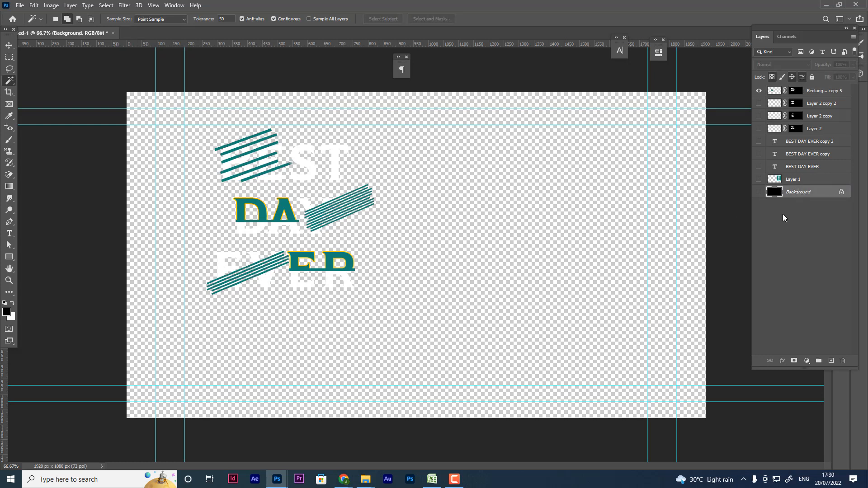
click(759, 192)
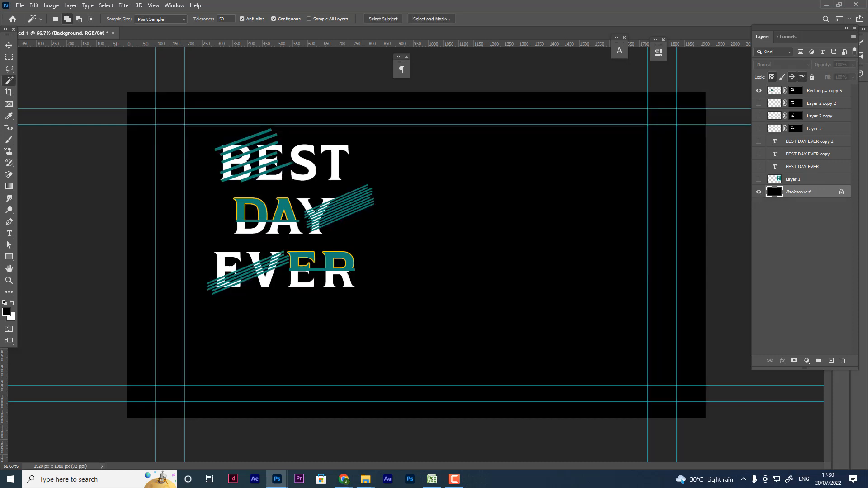
click(841, 194)
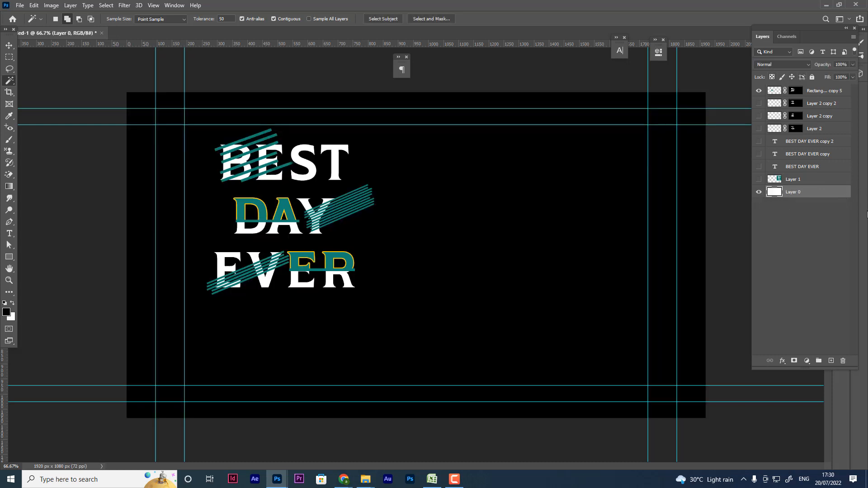
key(ctrl+BackSpace)
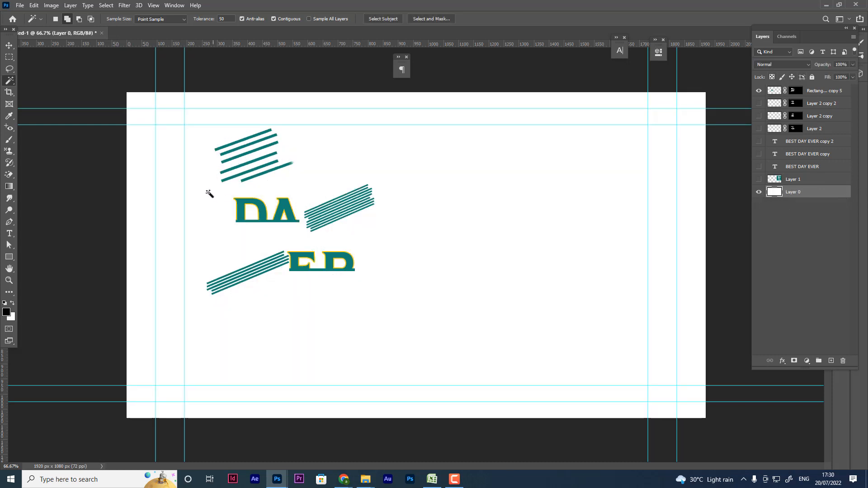
key(ctrl+z)
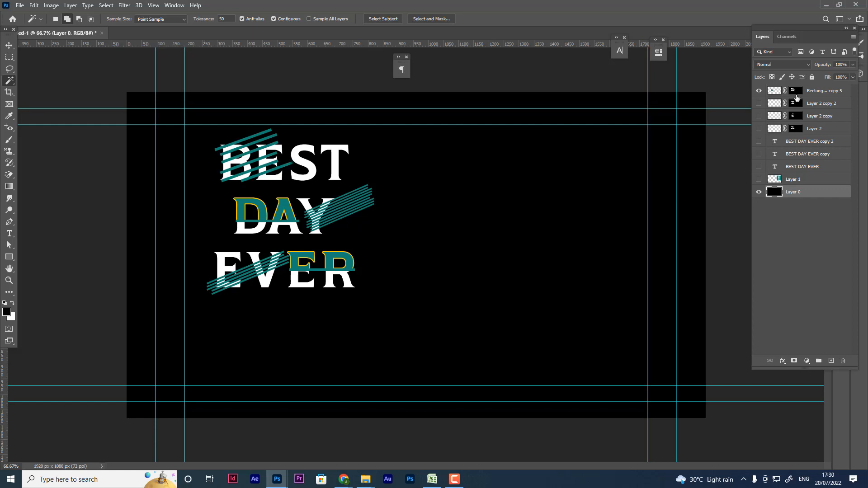
Check the masked artwork against black by switching the visibility of the merged Rectangle 1 copy 5 layer
click(796, 90)
click(759, 91)
click(759, 91)
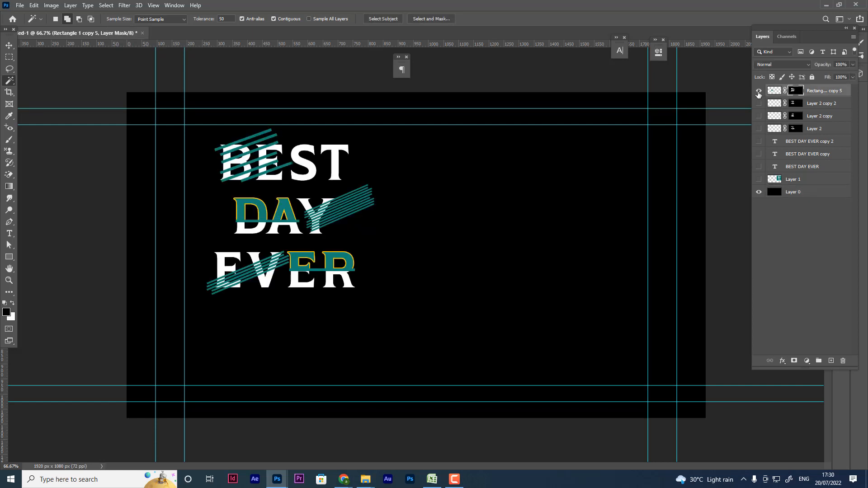
click(758, 92)
click(759, 92)
click(758, 92)
click(759, 93)
Try selecting the uppermost teal stripes above the B of BEST with the Magic Wand
click(249, 144)
click(248, 139)
key(v)
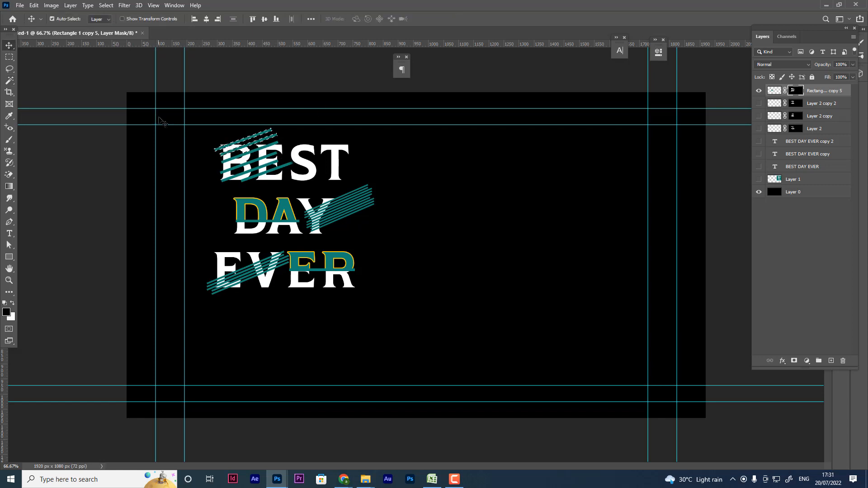
key(ctrl+plus)
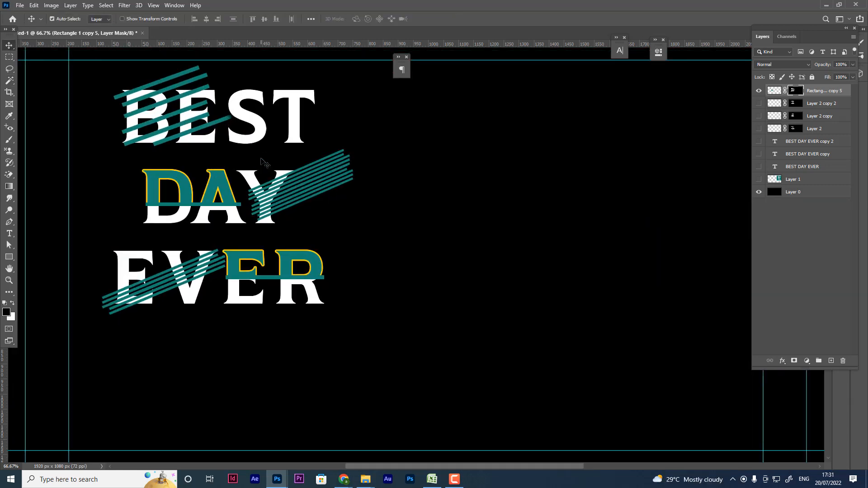
scroll(63, 112, up, 3)
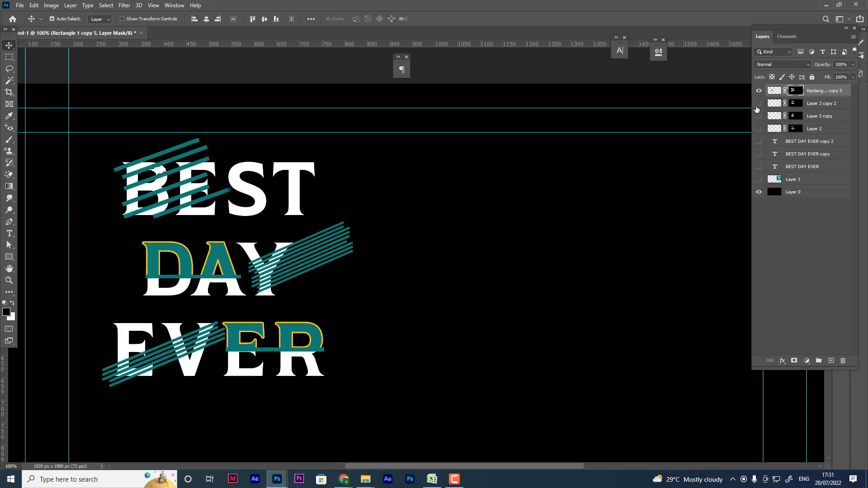
Inspect the enlarged design with the merged artwork layer hidden and shown
click(758, 92)
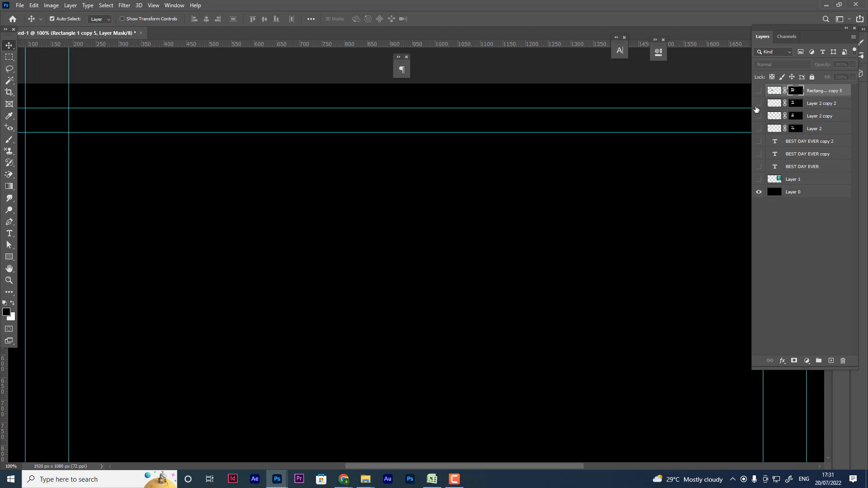
click(758, 92)
click(759, 93)
click(754, 110)
click(755, 110)
Undo the background unlock, the layer mask and the merge to restore the separate stripe, letter and text layers
key(ctrl+z)
key(ctrl+z)
key(ctrl+z)
key(ctrl+z)
key(ctrl+z)
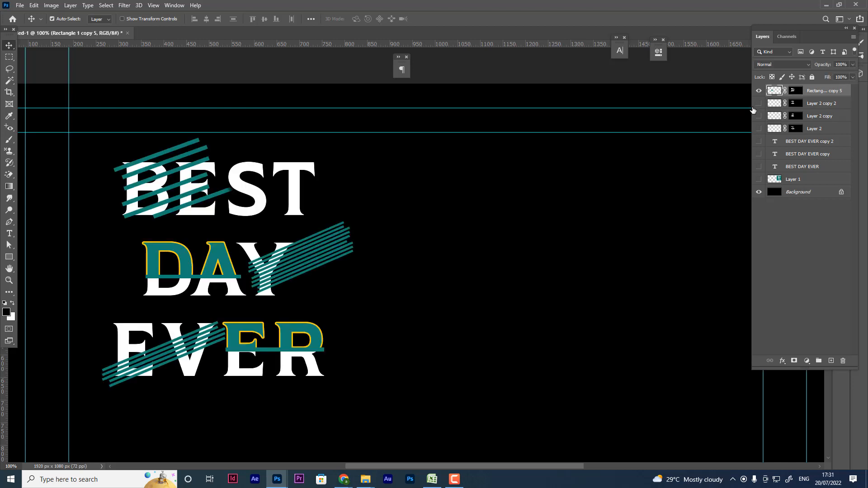
key(ctrl+z)
key(ctrl+z)
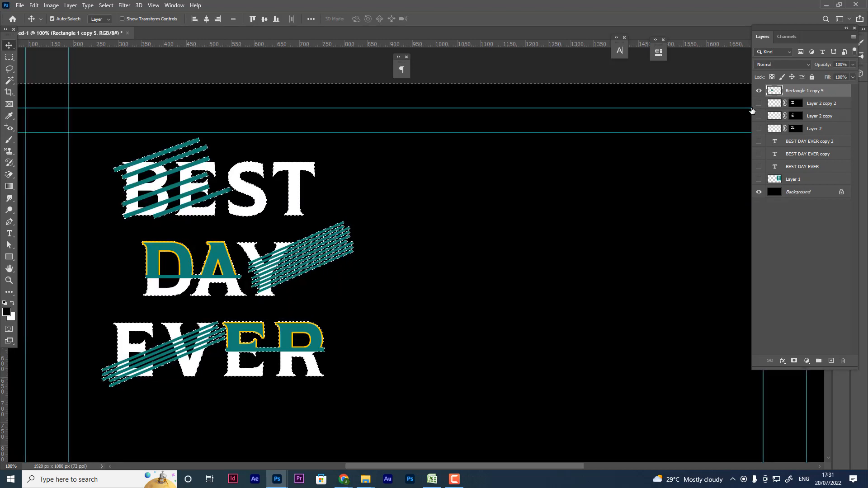
key(ctrl+z)
key(ctrl+z)
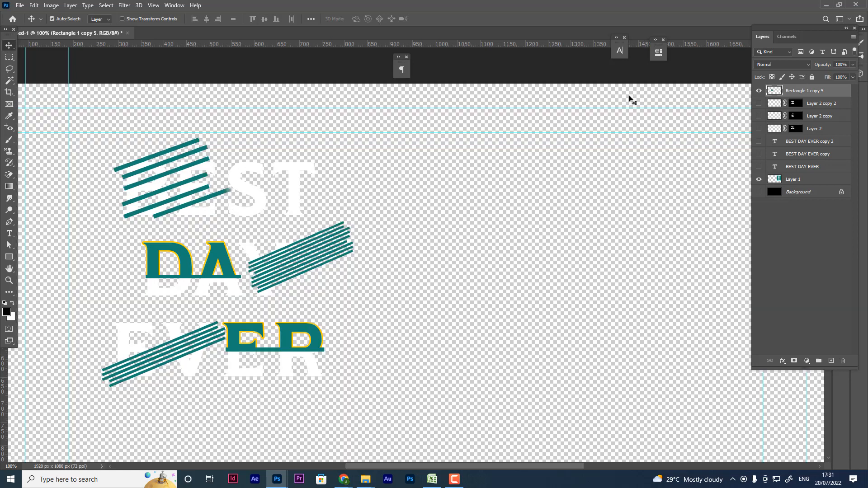
key(ctrl+z)
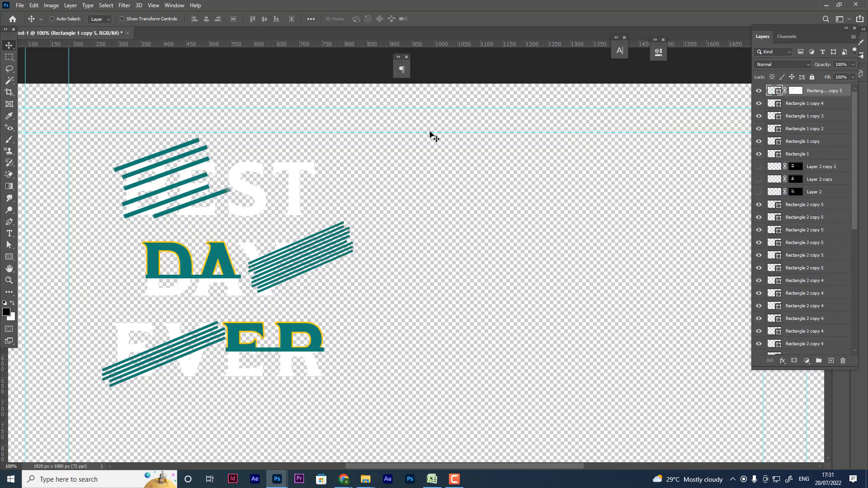
Show the black Background layer behind the unmerged artwork
scroll(795, 317, down, 10)
scroll(794, 321, down, 2)
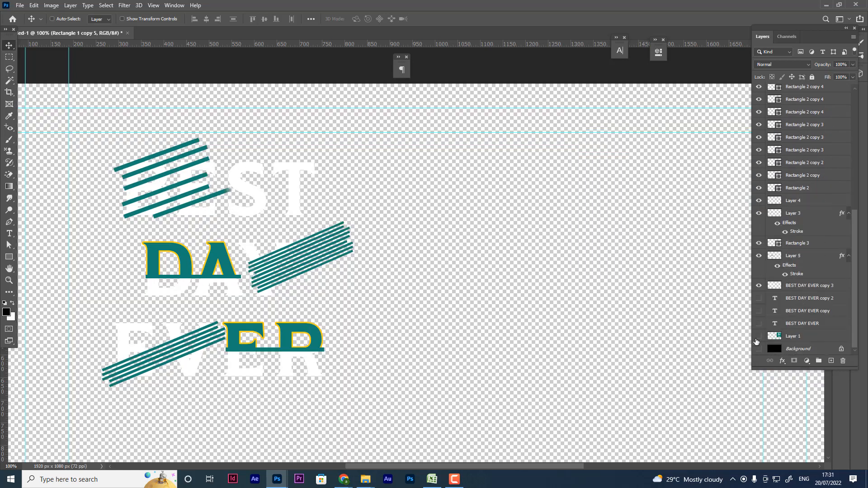
click(759, 349)
key(ctrl)
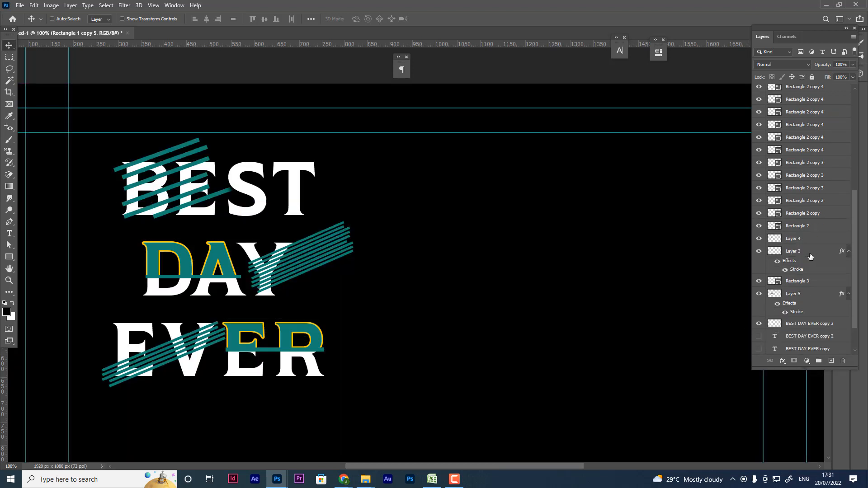
Identify which stripes belong to the Rectangle 2 copy 5, Rectangle 1 copy 5 and Rectangle 1 copy 4 layers by toggling their visibility
scroll(814, 256, up, 10)
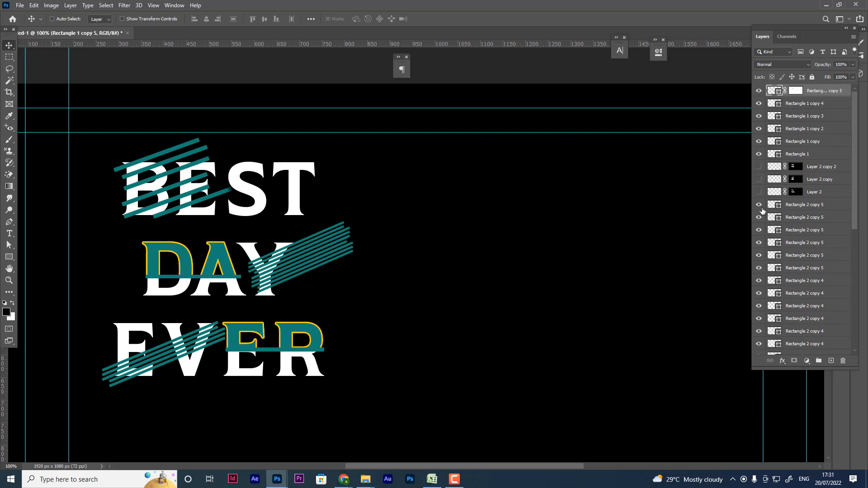
click(758, 205)
click(762, 210)
click(759, 90)
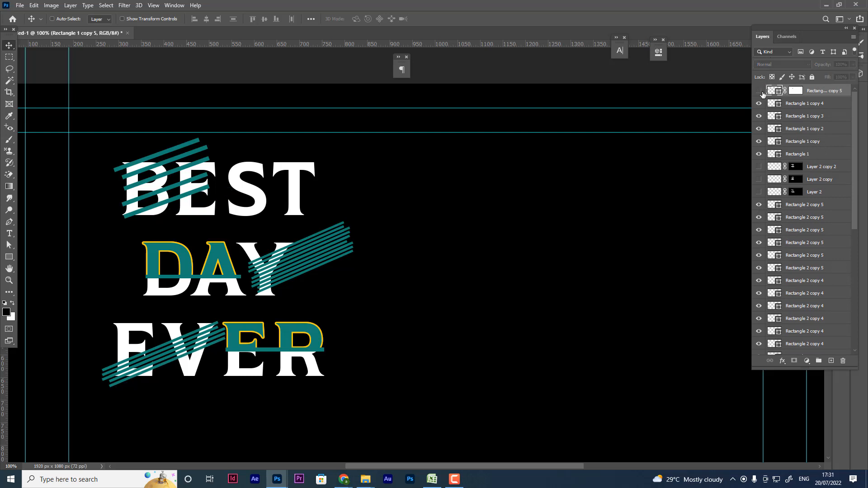
click(759, 91)
click(759, 103)
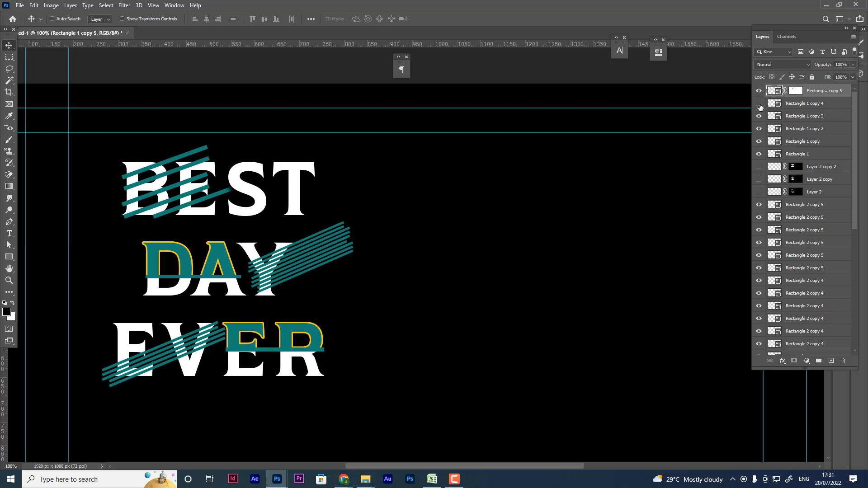
click(759, 103)
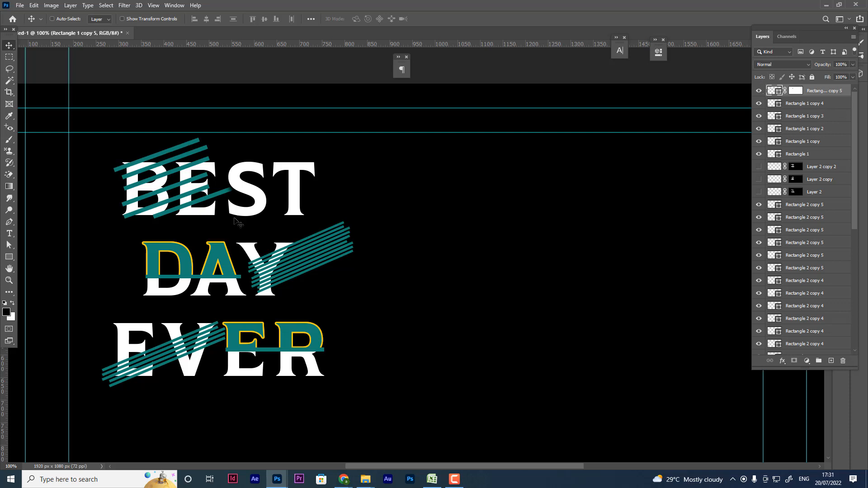
scroll(839, 209, down, 3)
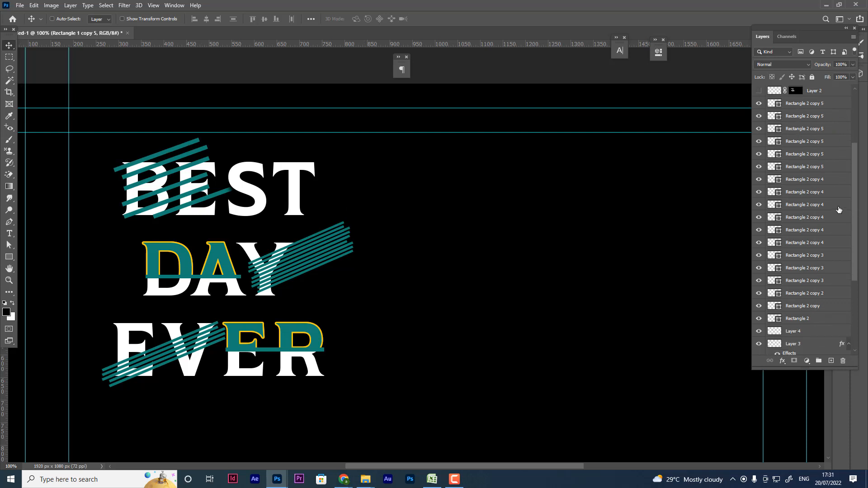
scroll(821, 201, up, 3)
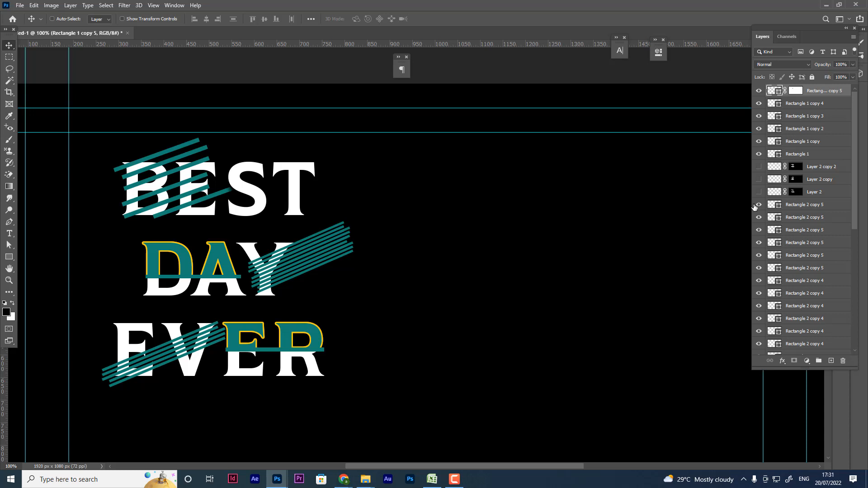
scroll(831, 203, down, 8)
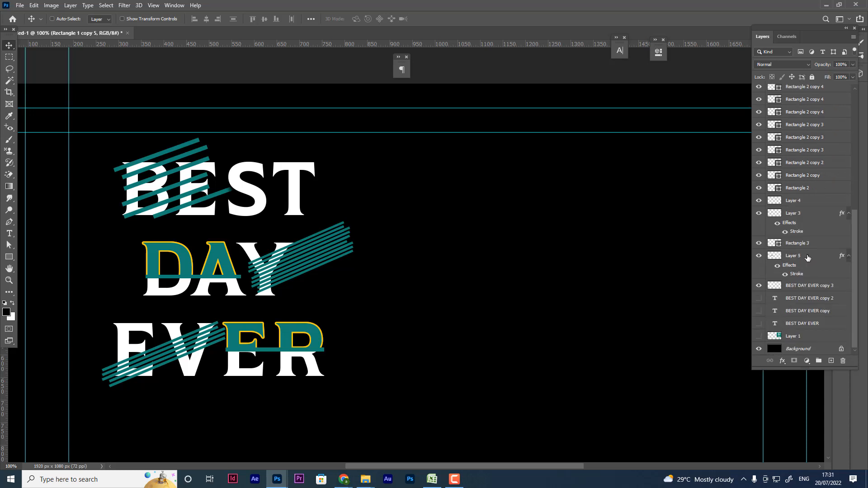
click(758, 288)
click(758, 287)
ctrl+click(775, 287)
scroll(836, 203, up, 10)
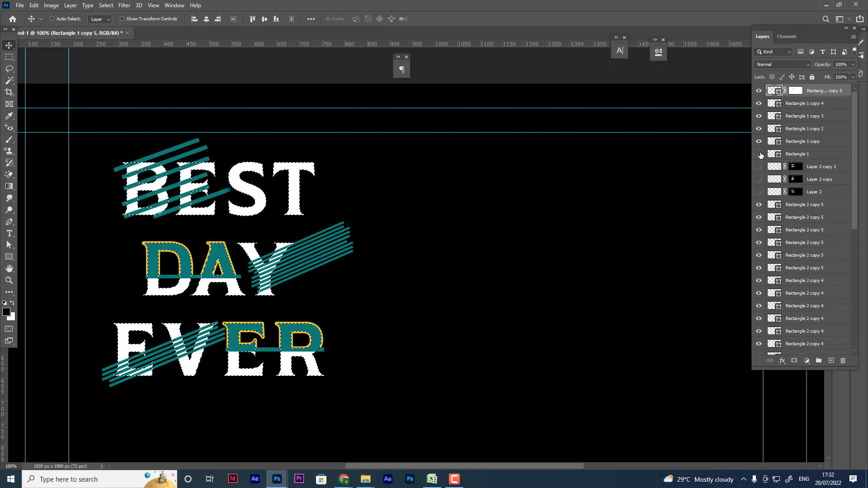
click(760, 155)
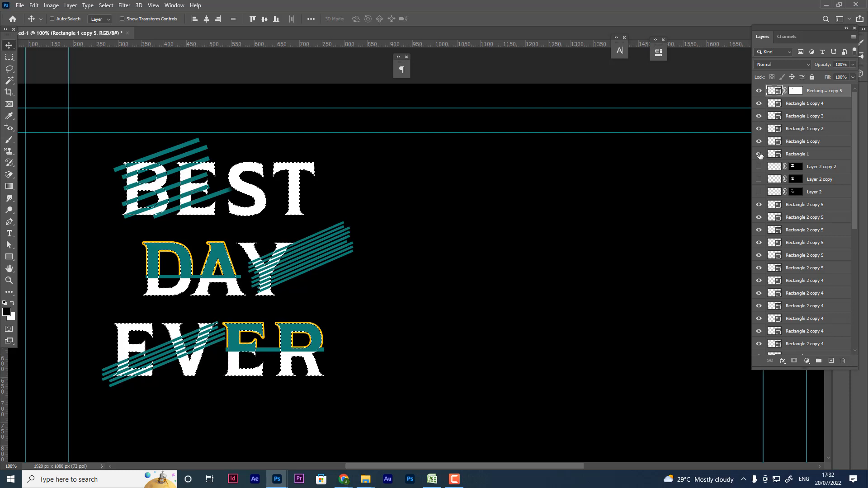
key(ctrl+d)
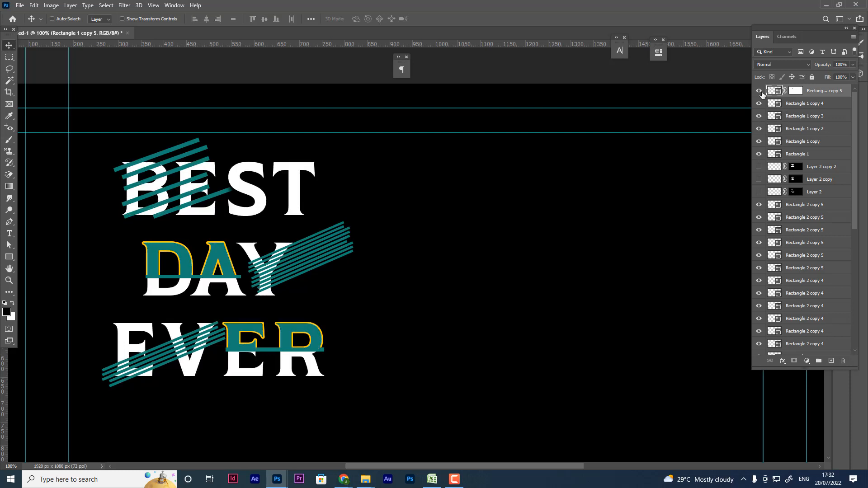
Group the diagonal stripe layers from Rectangle 1 to Rectangle 1 copy 5 and name the group b
mouse_move(758, 93)
mouse_down()
mouse_move(755, 154)
mouse_move(759, 91)
mouse_up()
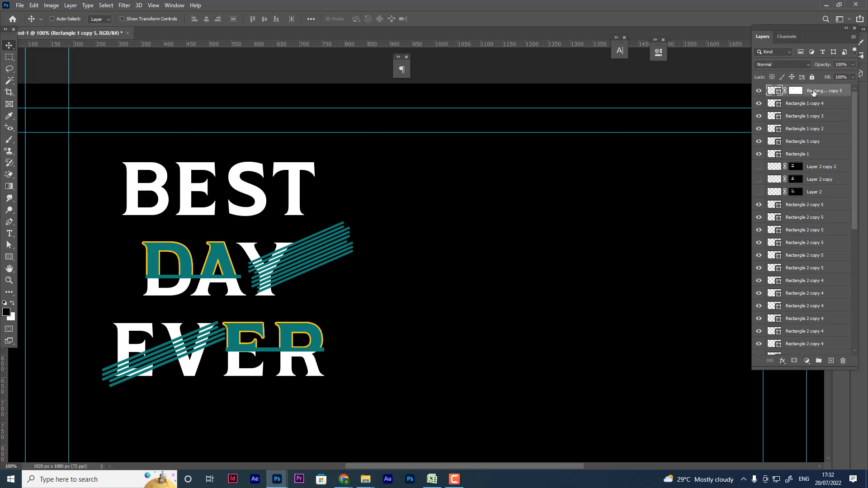
shift+click(802, 155)
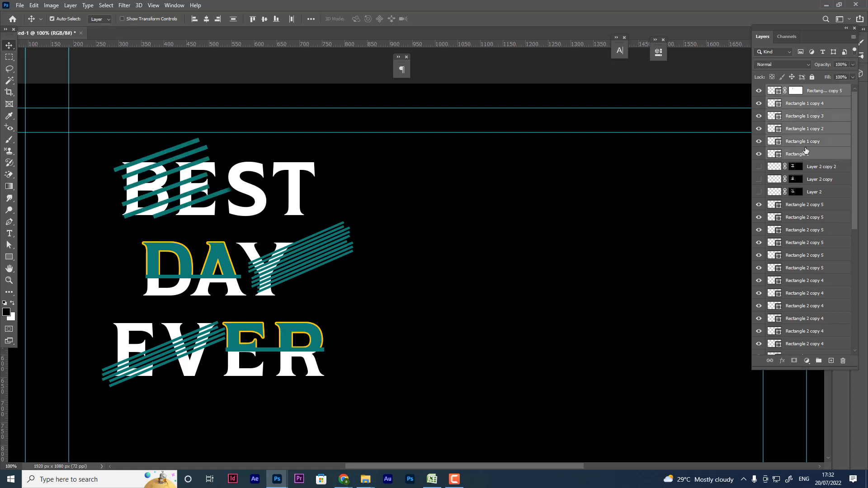
key(ctrl+g)
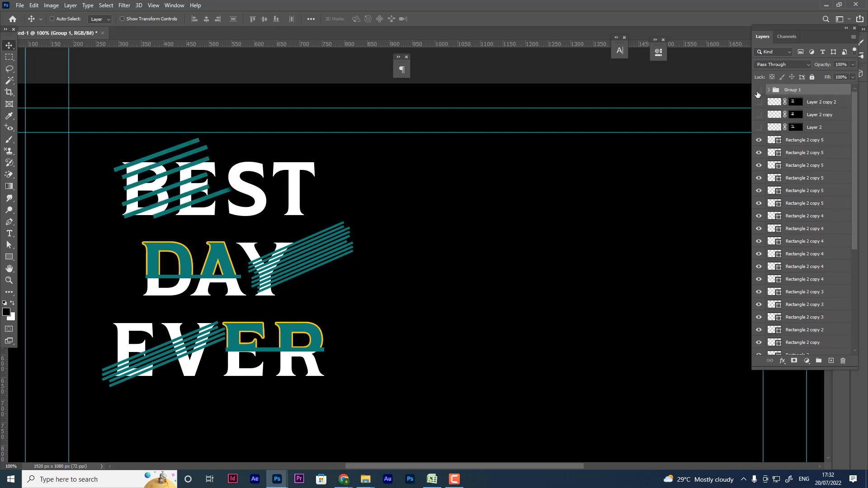
click(758, 91)
click(759, 90)
text(b)
Load the letter outlines of the BEST DAY EVER copy 3 layer as a selection and mask group b with it
scroll(834, 259, down, 3)
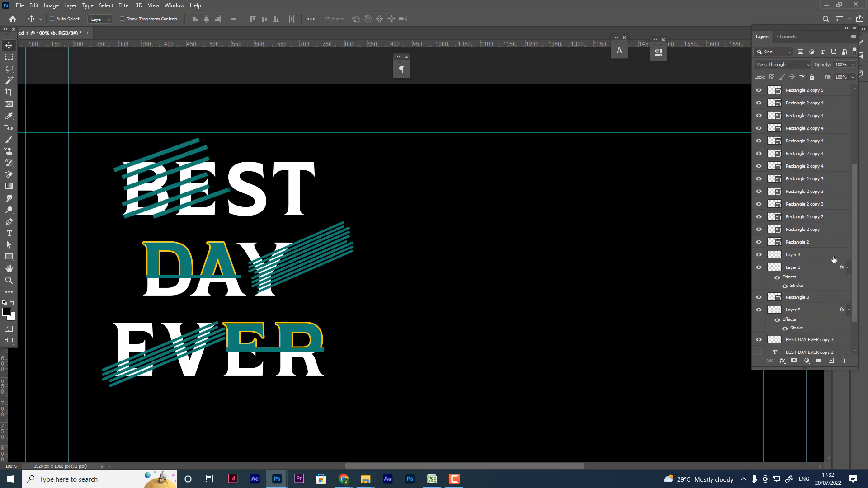
scroll(834, 259, down, 2)
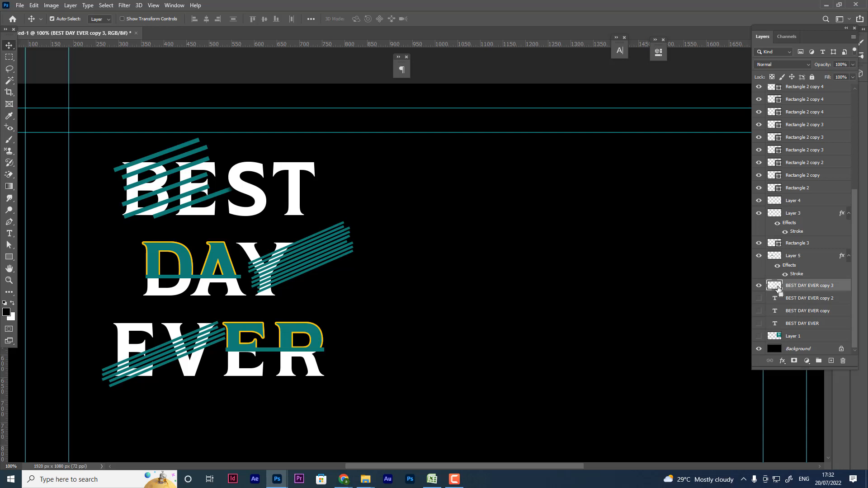
ctrl+click(778, 289)
scroll(820, 193, up, 5)
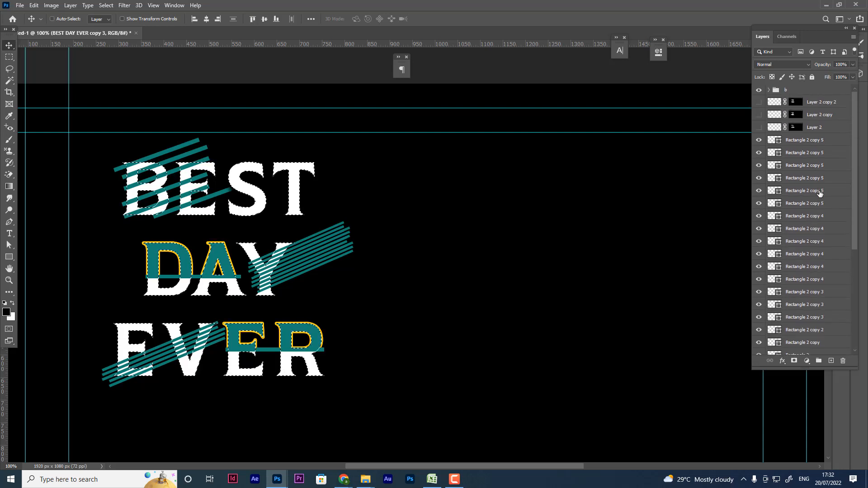
click(809, 90)
click(795, 361)
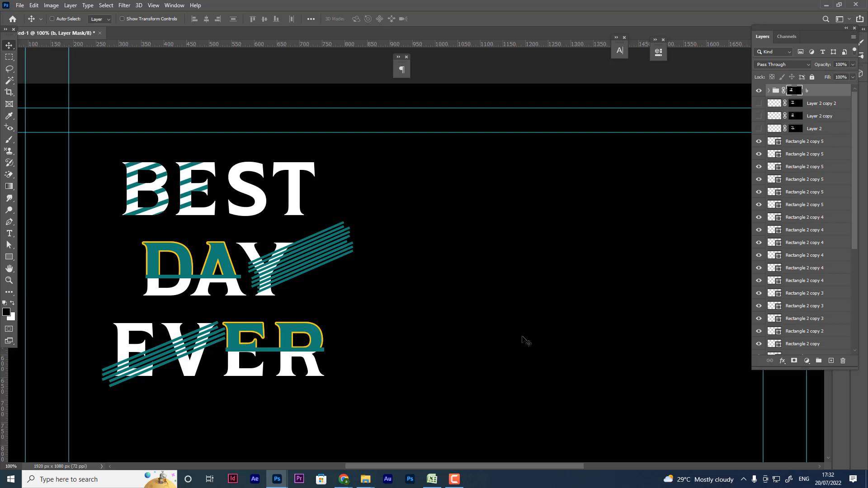
click(455, 479)
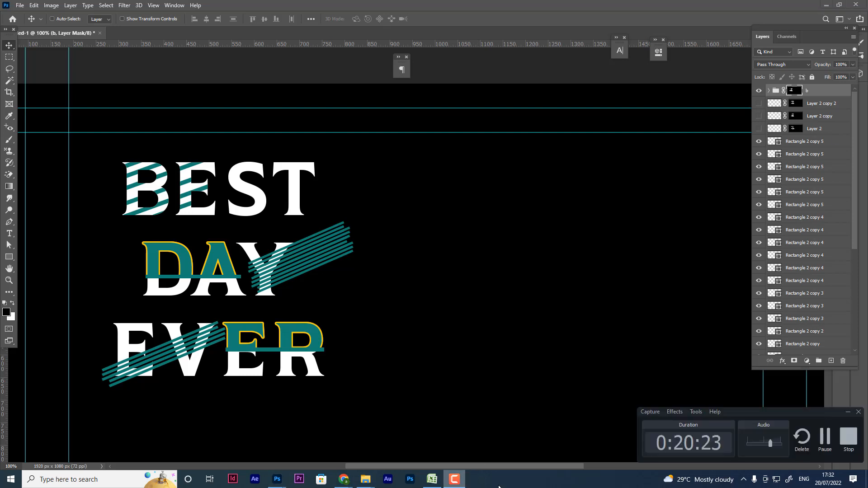
click(825, 448)
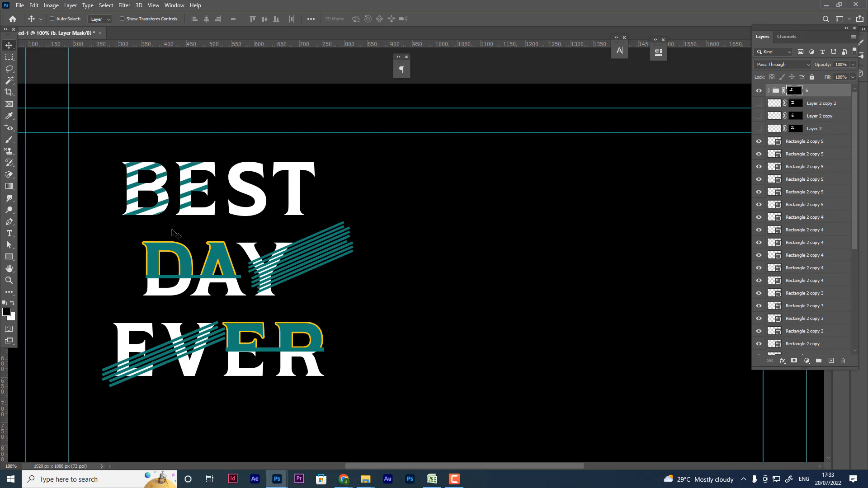
Add a placeholder Lorem Ipsum text layer and move it off the word BEST onto the empty black area
click(10, 234)
click(499, 205)
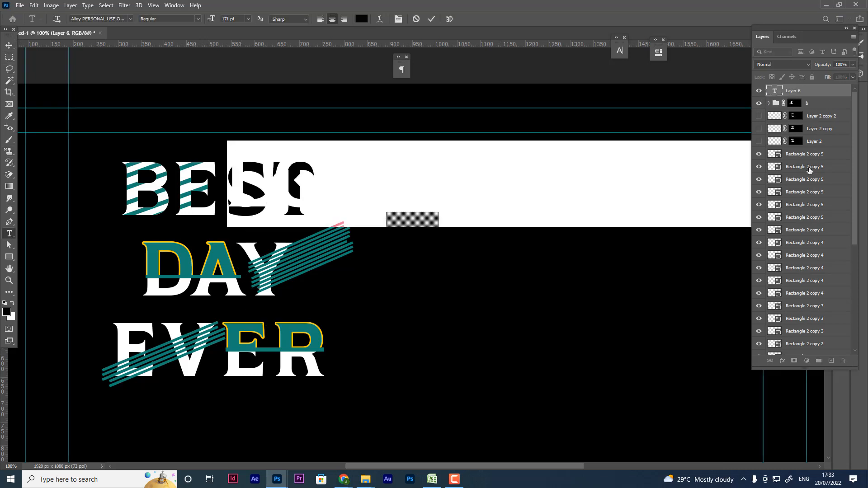
click(9, 45)
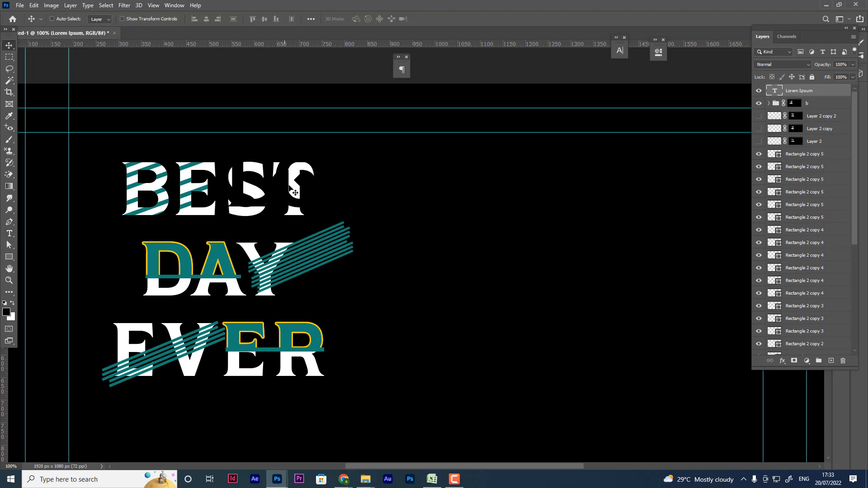
drag(297, 198, 530, 238)
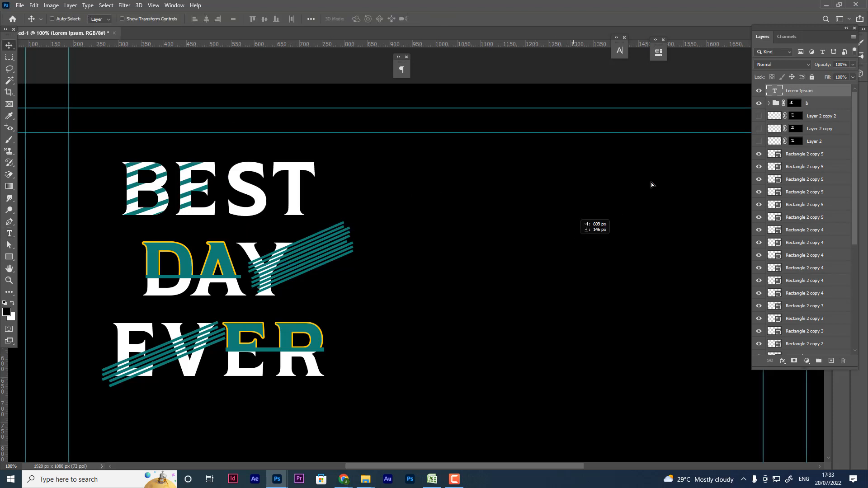
Recolour the Lorem Ipsum text to a muted red and move it closer to the word BEST
double_click(772, 90)
click(361, 19)
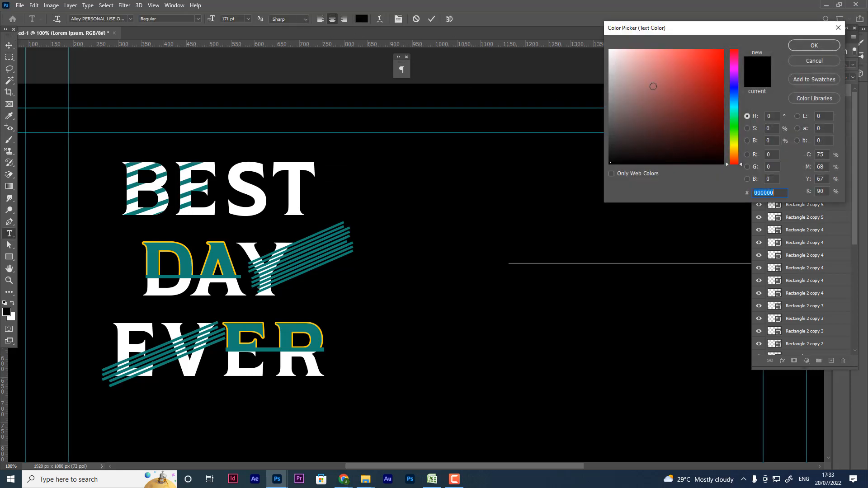
click(661, 84)
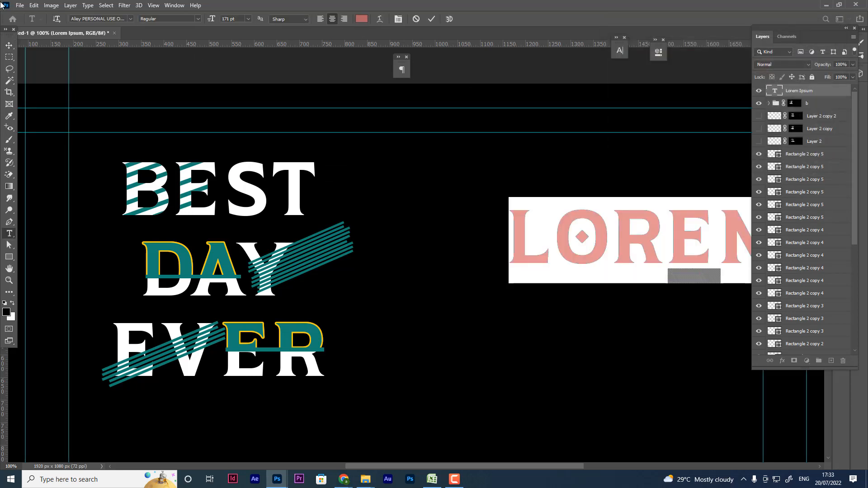
click(9, 45)
drag(528, 202, 509, 197)
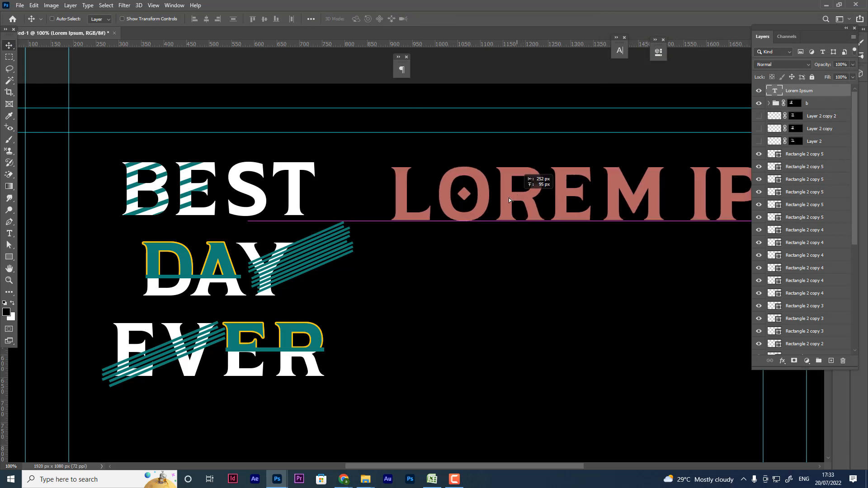
Reduce the Lorem Ipsum text to about 73 pt and place it beside BEST, just below the lower horizontal guide
double_click(774, 91)
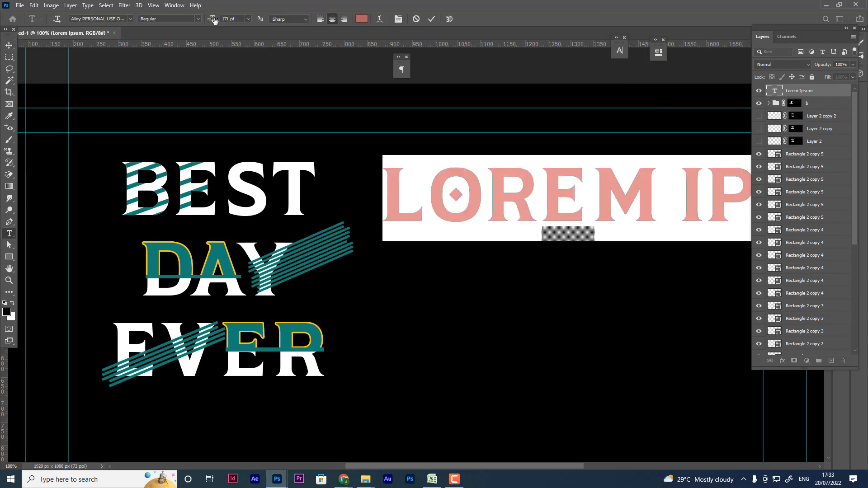
drag(215, 21, 163, 18)
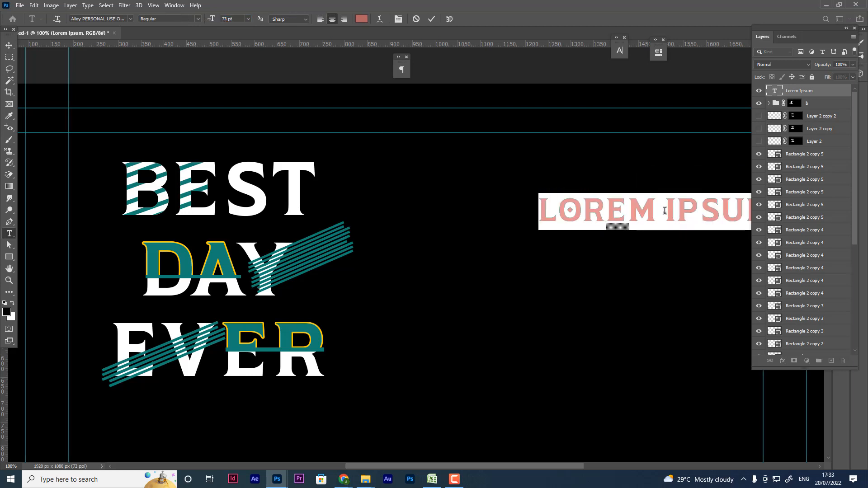
click(9, 45)
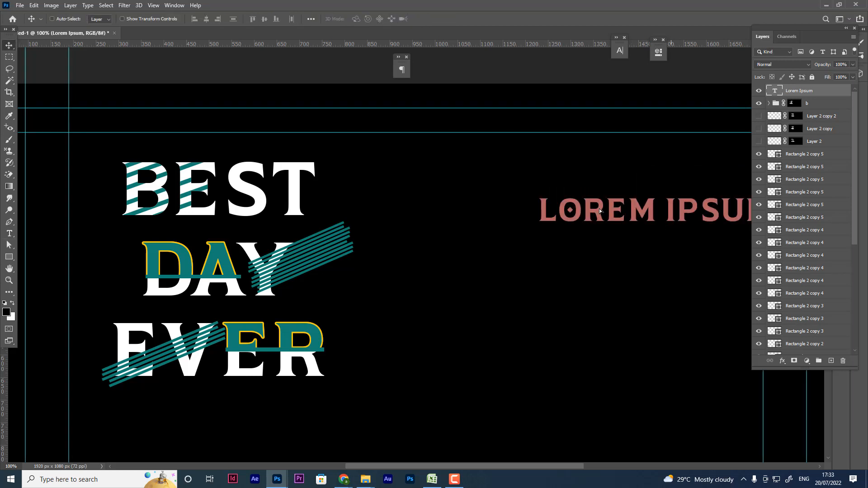
drag(685, 208, 561, 158)
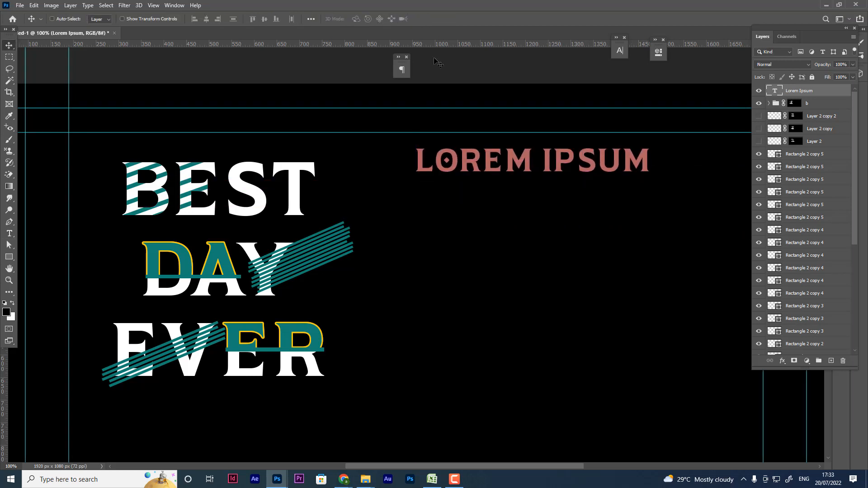
Try to cut a thin horizontal strip through the middle of the Lorem Ipsum text with an inverted layer mask
click(9, 57)
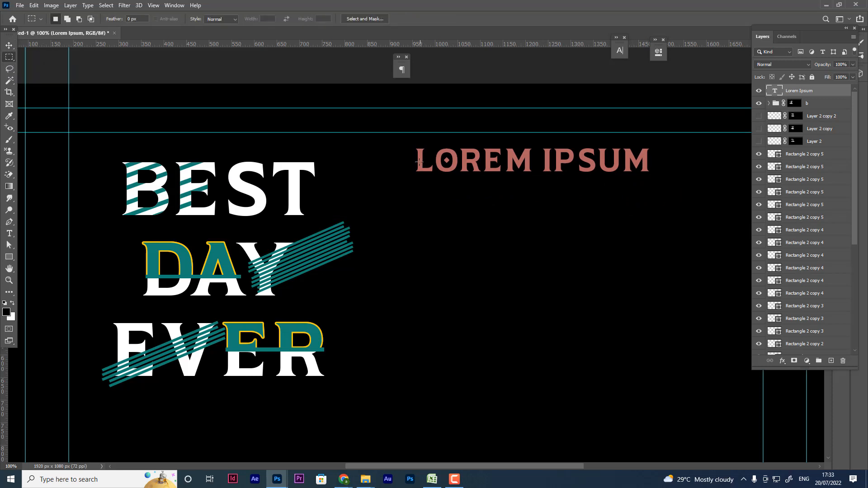
drag(412, 157, 660, 157)
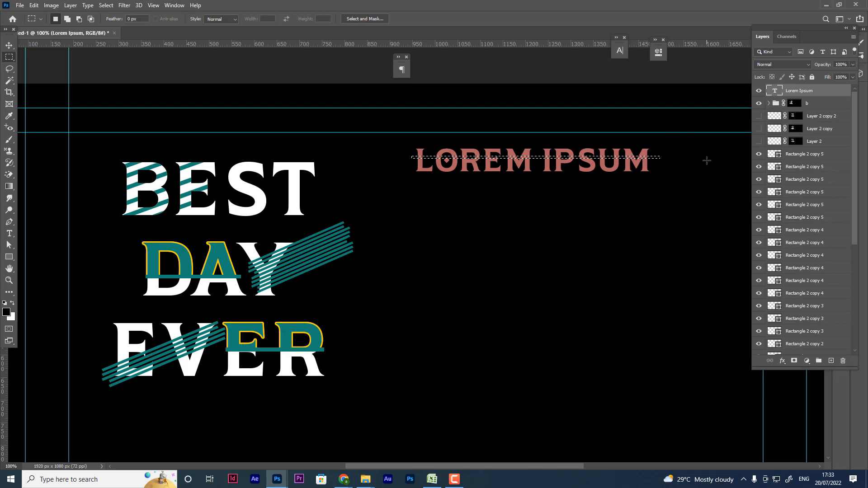
click(793, 362)
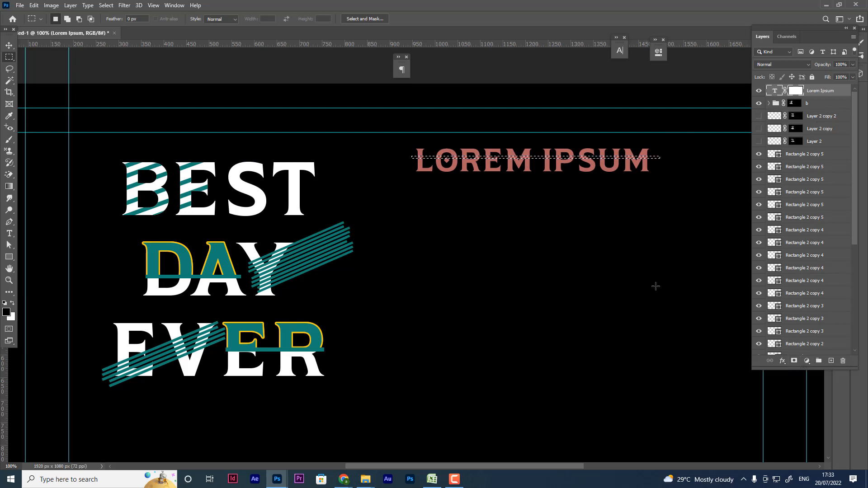
key(ctrl+z)
alt+click(794, 362)
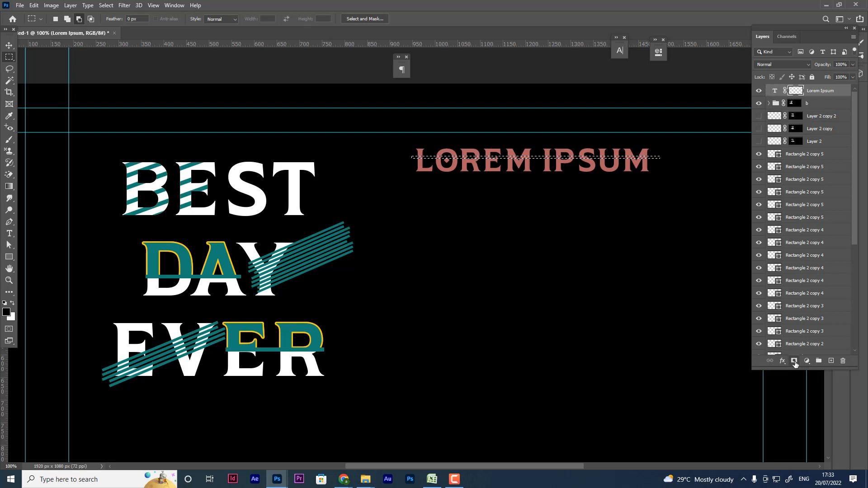
alt+click(794, 362)
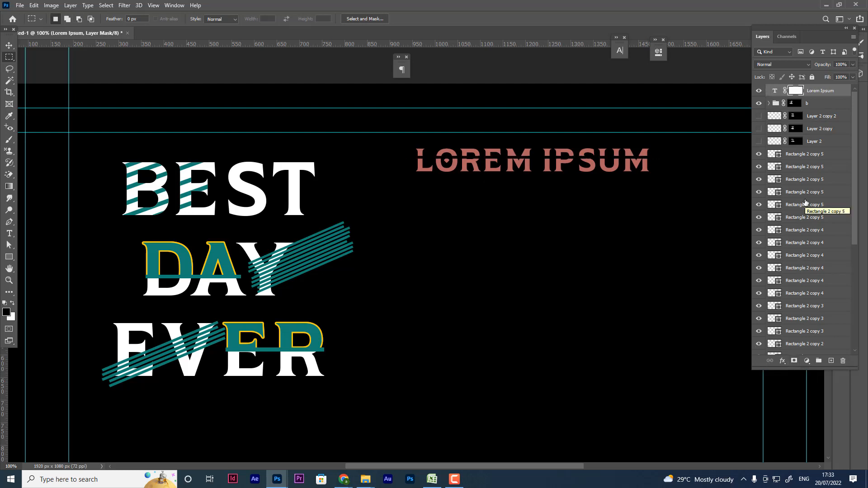
key(ctrl+z)
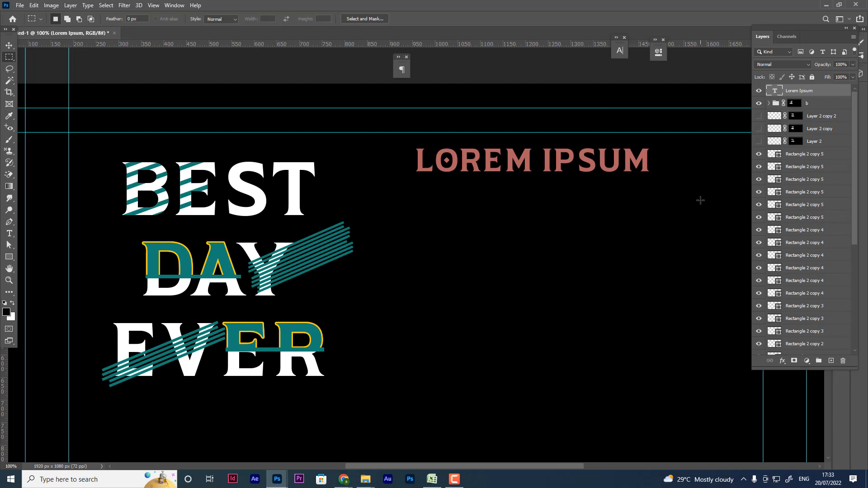
Select a thin horizontal strip across the upper part of the Lorem Ipsum letters and hide it with an inverted layer mask
drag(412, 179, 522, 169)
drag(640, 164, 655, 155)
alt+click(794, 360)
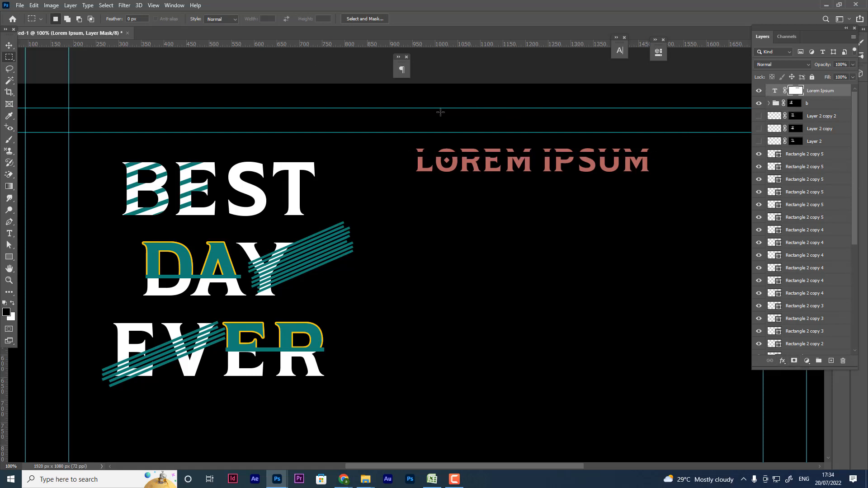
Hide the black Background layer to check the transparent cuts in the lettering, and show it again
scroll(771, 335, down, 10)
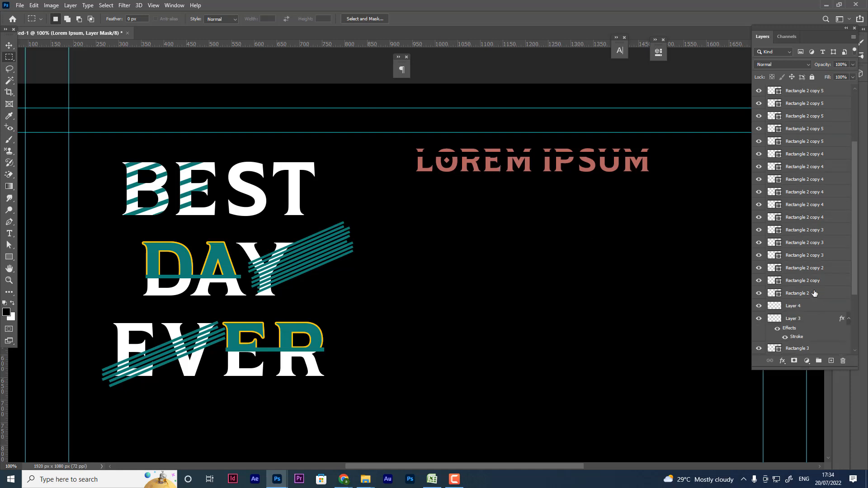
click(759, 349)
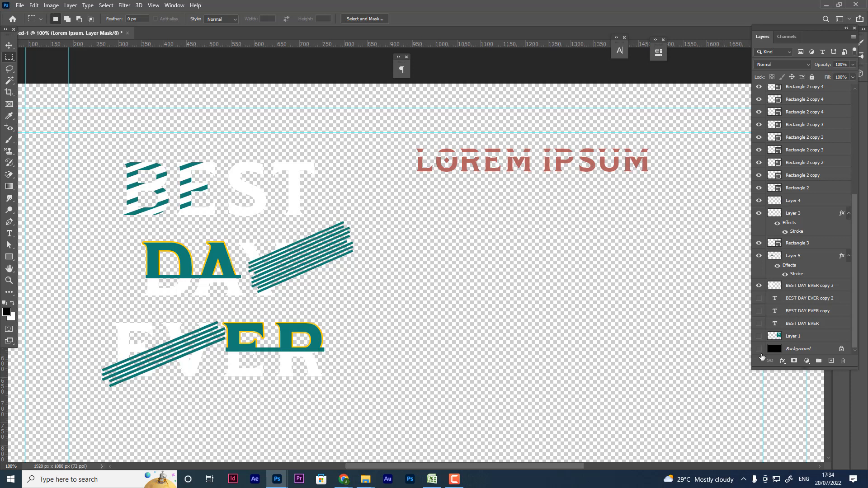
click(759, 349)
scroll(784, 149, up, 10)
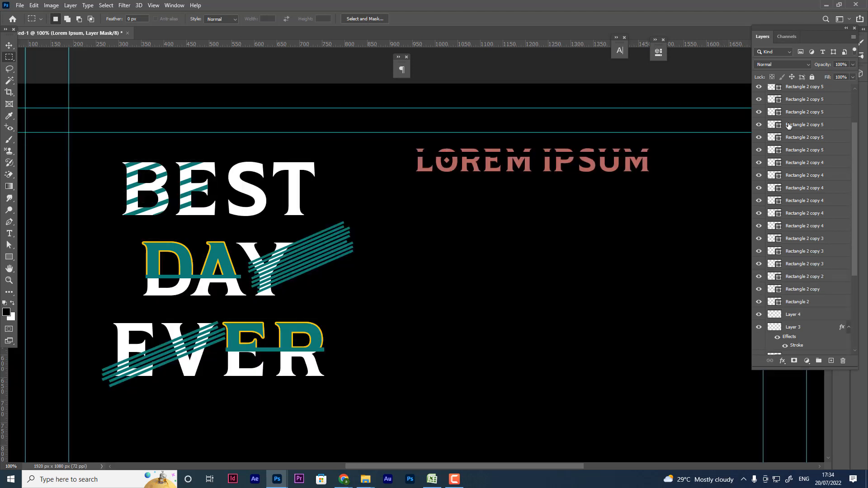
Hide the Lorem Ipsum text layer
click(759, 91)
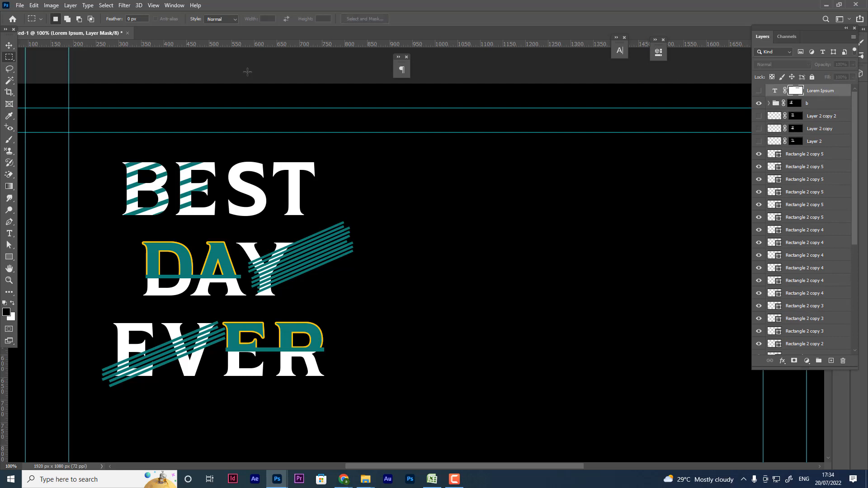
scroll(811, 217, down, 5)
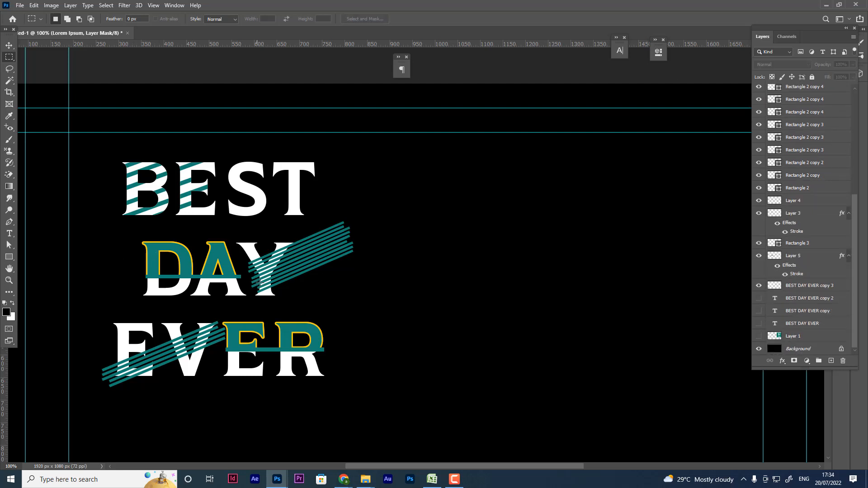
scroll(811, 206, up, 10)
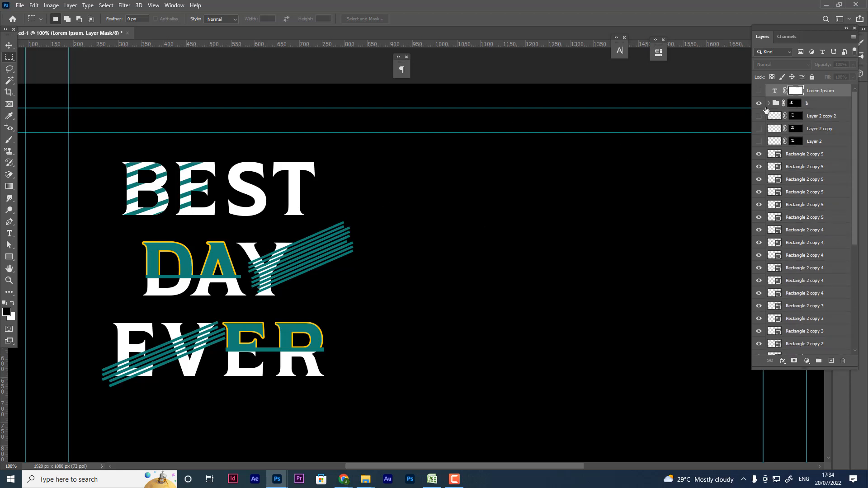
Expand the stripe group b over BEST and delete its layer mask
click(759, 103)
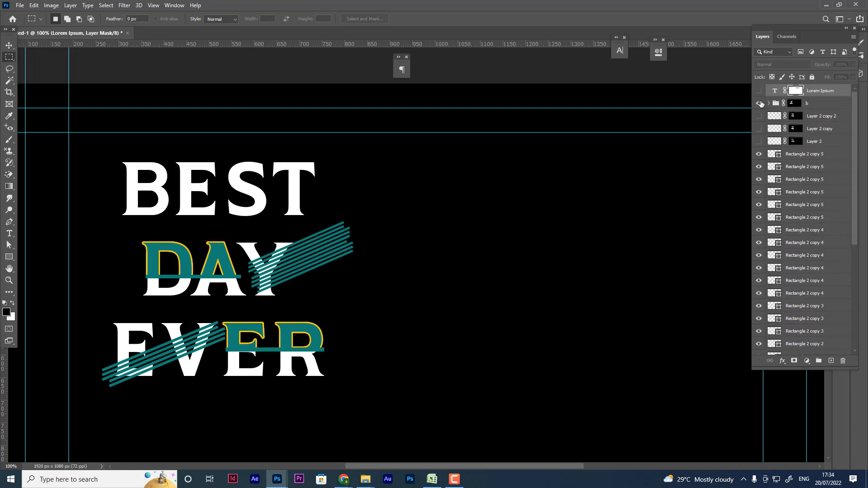
click(819, 105)
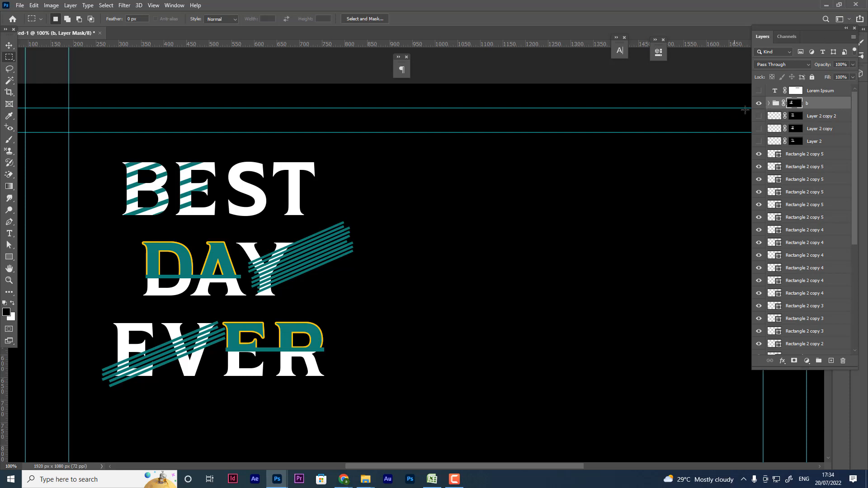
click(770, 104)
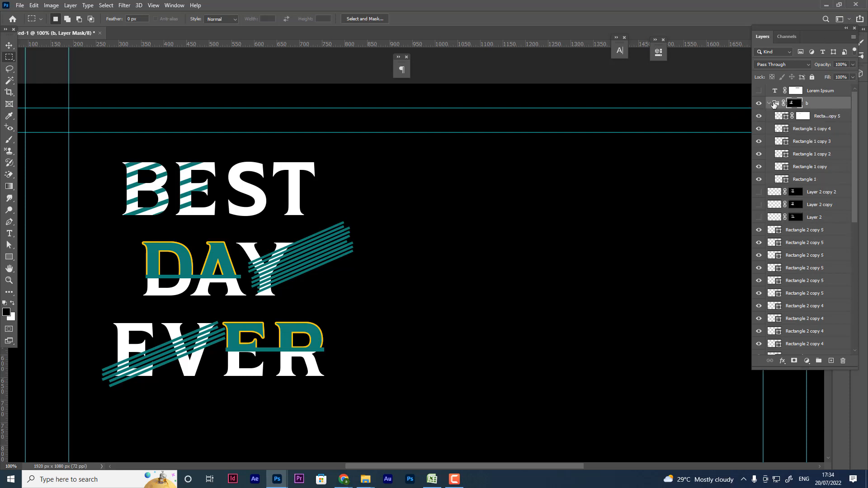
right_click(797, 104)
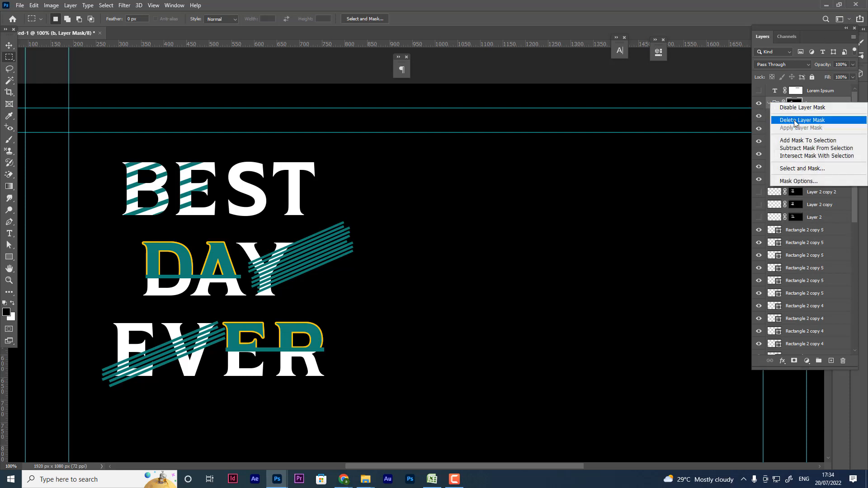
click(796, 119)
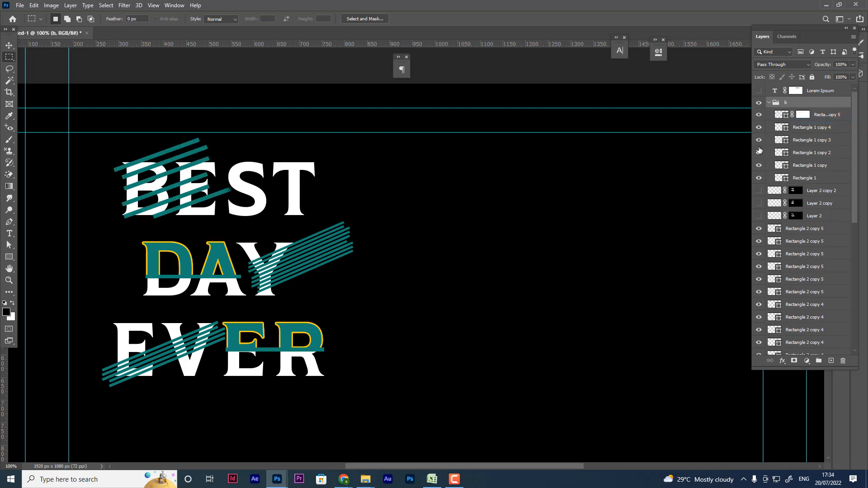
Load the outline of the Rectangle 1 copy 5 stripe and cut it out of BEST DAY EVER copy 3 with an inverted layer mask
click(759, 116)
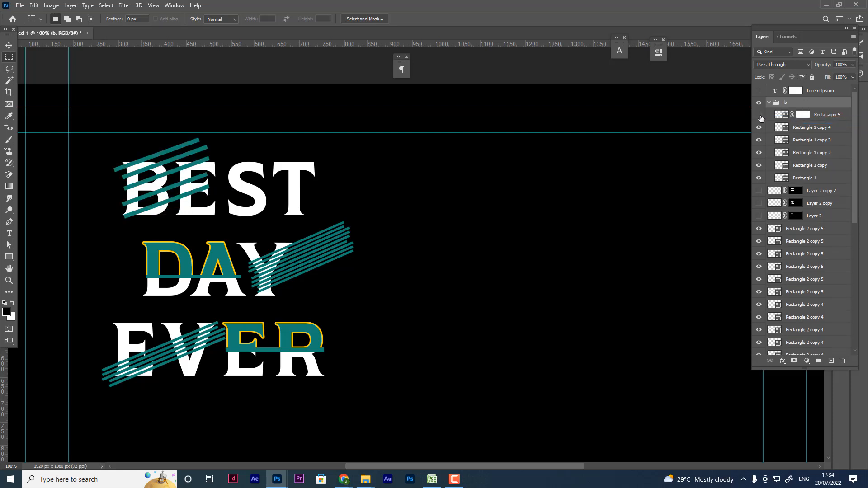
click(760, 116)
ctrl+click(777, 118)
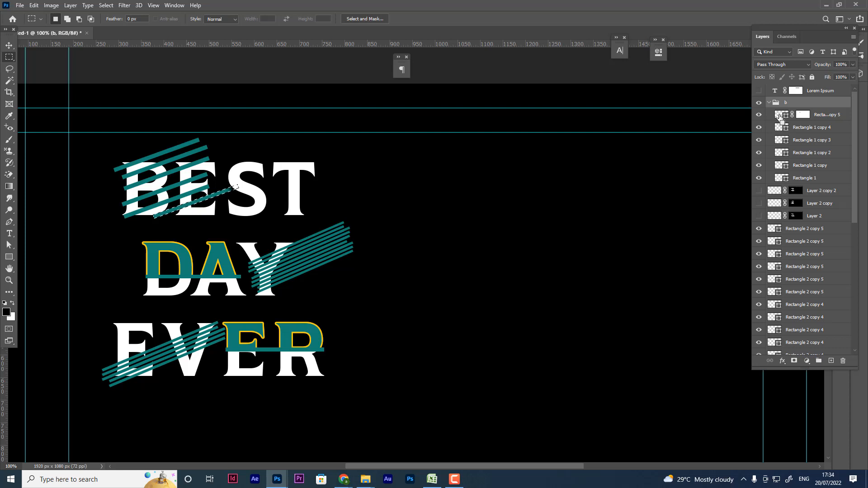
click(818, 116)
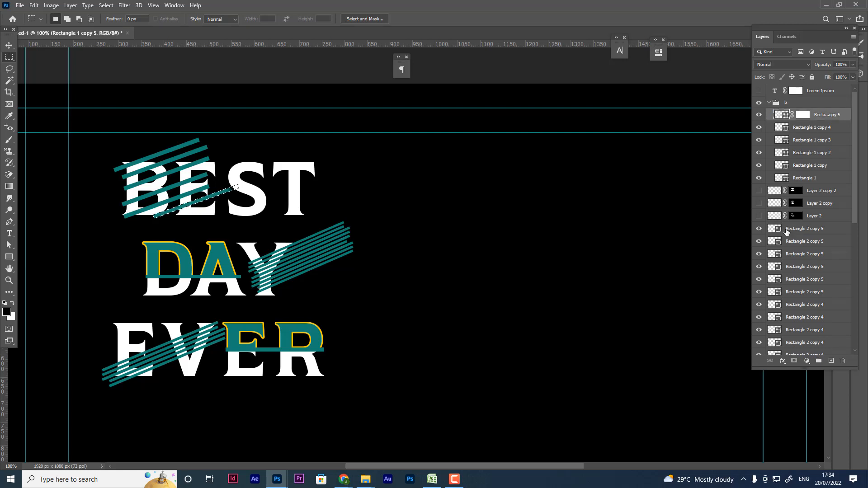
scroll(813, 238, down, 2)
scroll(812, 238, down, 5)
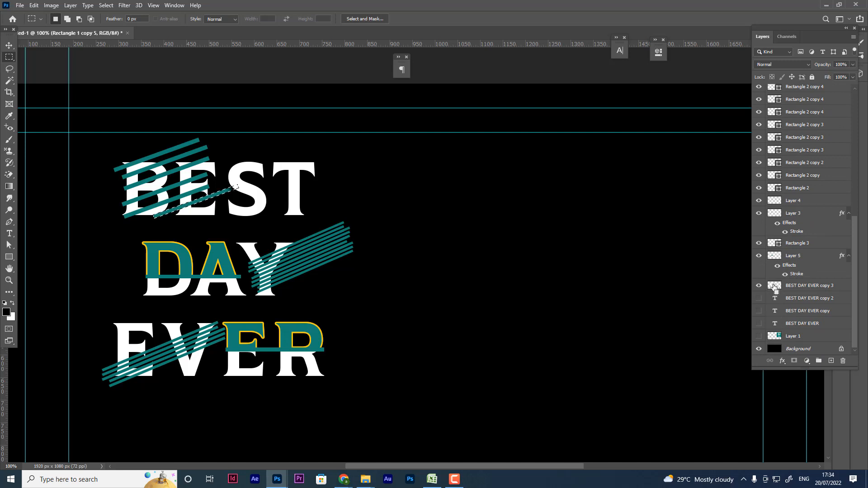
click(806, 286)
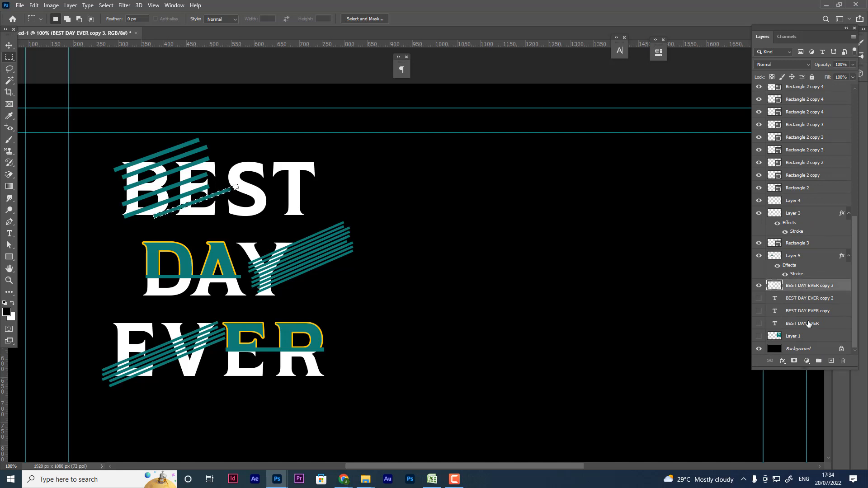
click(794, 361)
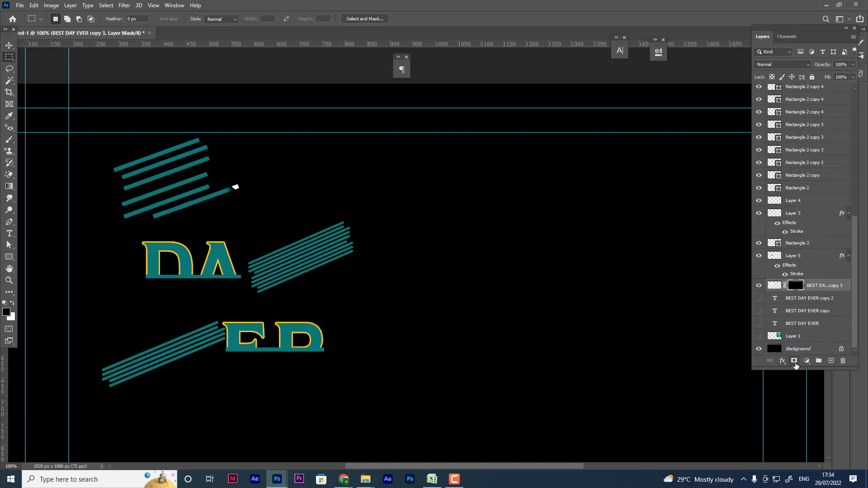
key(ctrl+i)
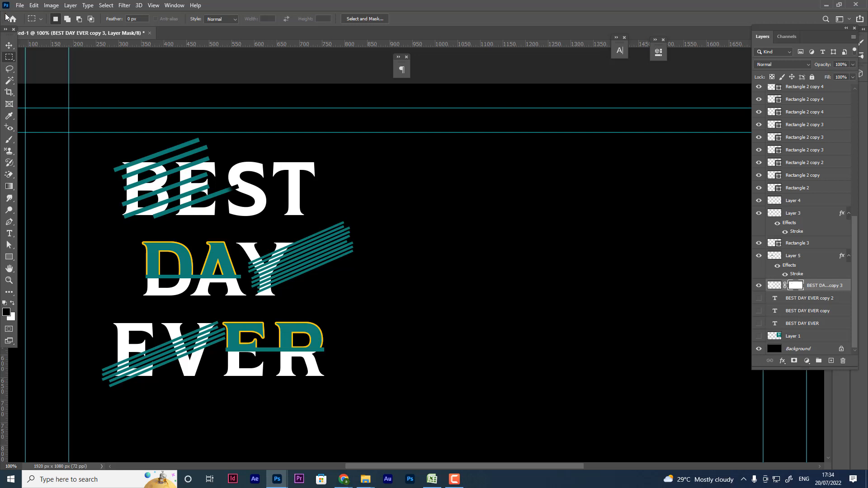
Move the masked lettering away from the stripes to check the cut, and undo the move
click(9, 45)
drag(225, 192, 328, 230)
key(ctrl+z)
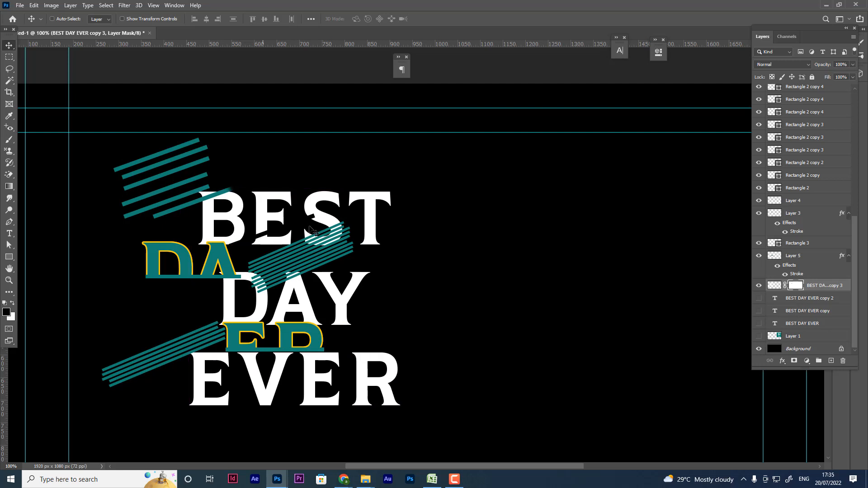
key(ctrl+z)
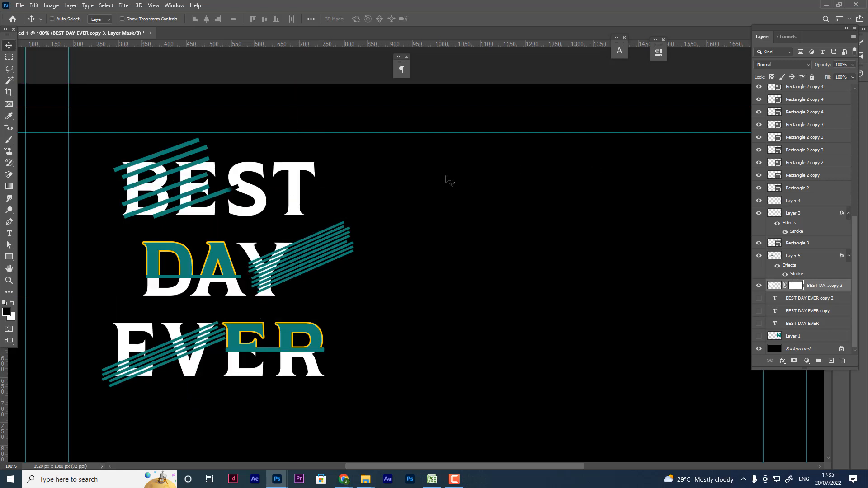
Hide group b and the black Background layer to check the transparent cut through BEST, and show both again
scroll(732, 140, up, 1)
scroll(795, 181, up, 8)
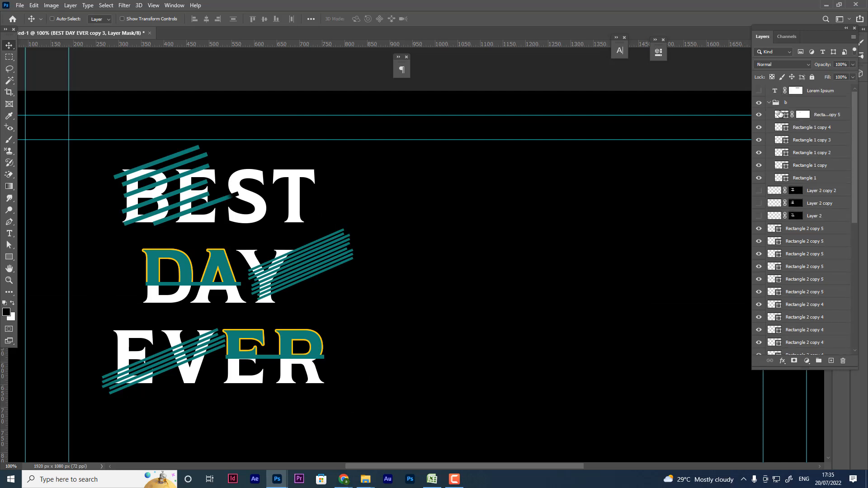
click(759, 104)
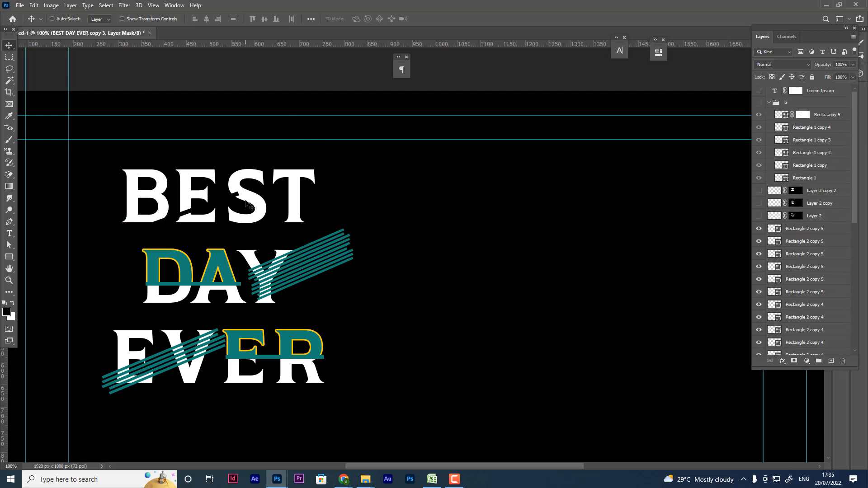
scroll(803, 282, down, 7)
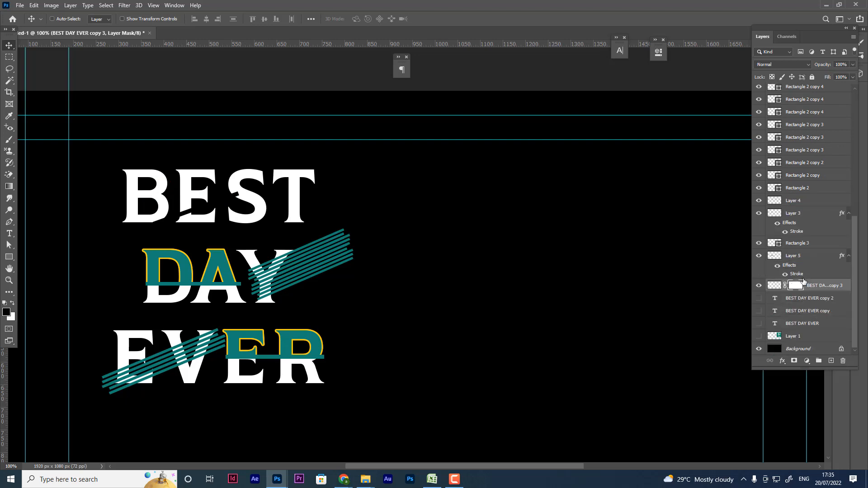
click(759, 349)
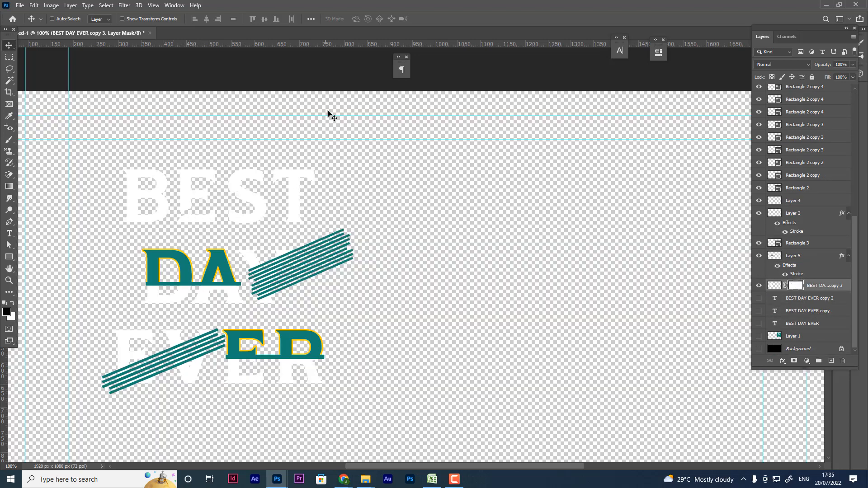
key(ctrl+z)
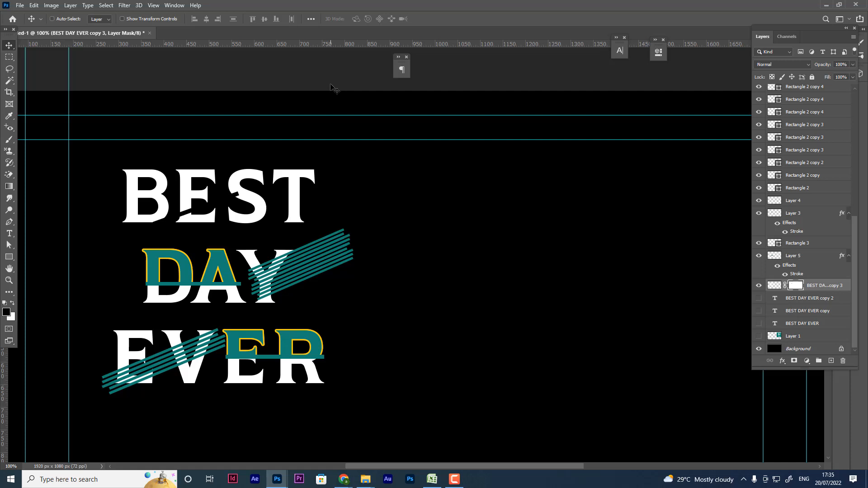
scroll(798, 119, up, 6)
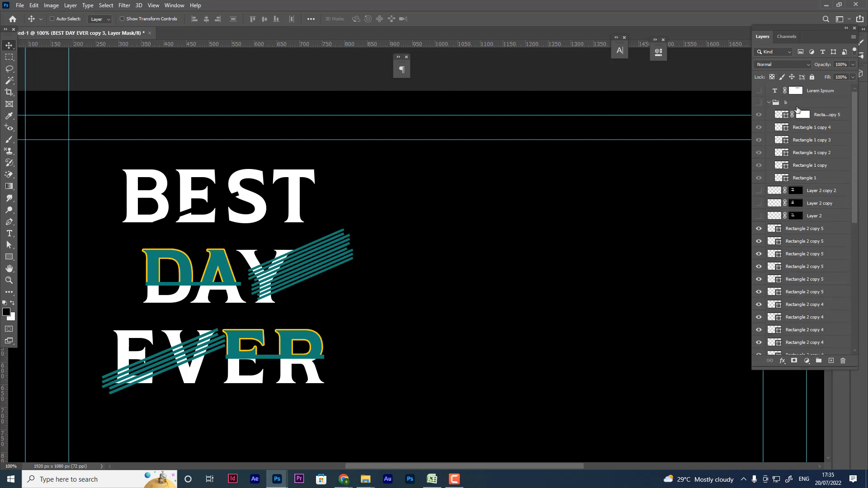
click(759, 103)
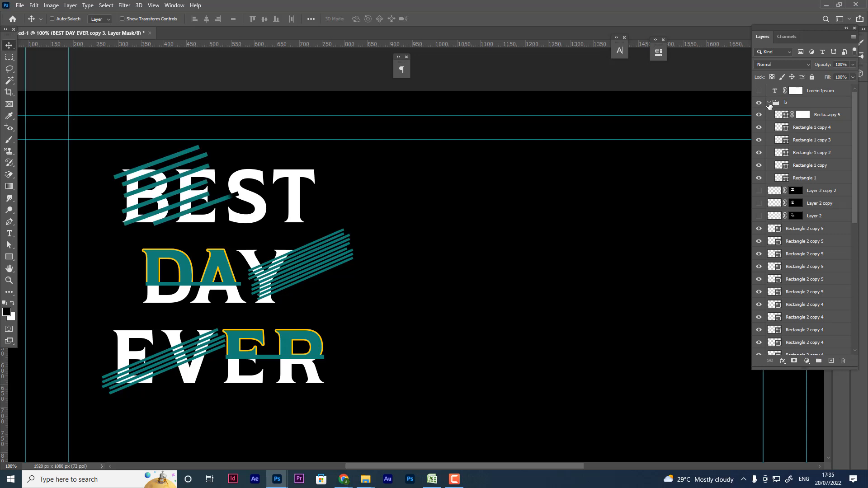
Hide the Rectangle 1 copy 5 stripe and toggle Rectangle 1 copy 4 to identify its stripe over BEST
click(759, 115)
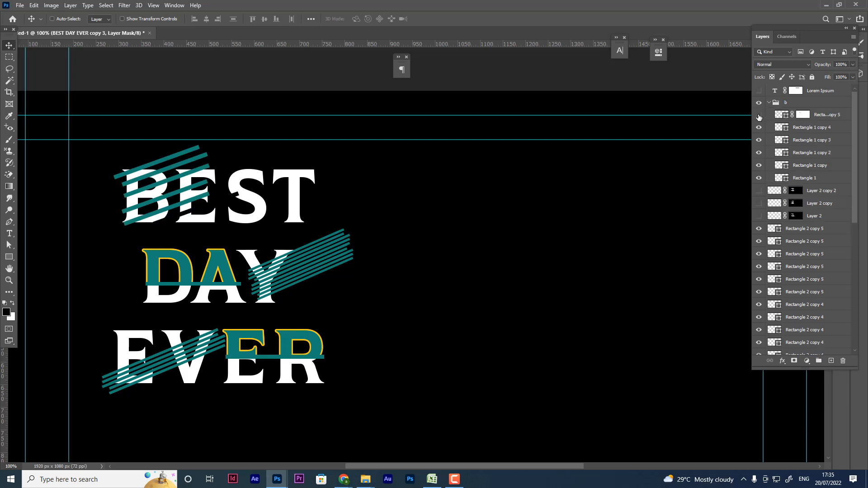
click(809, 128)
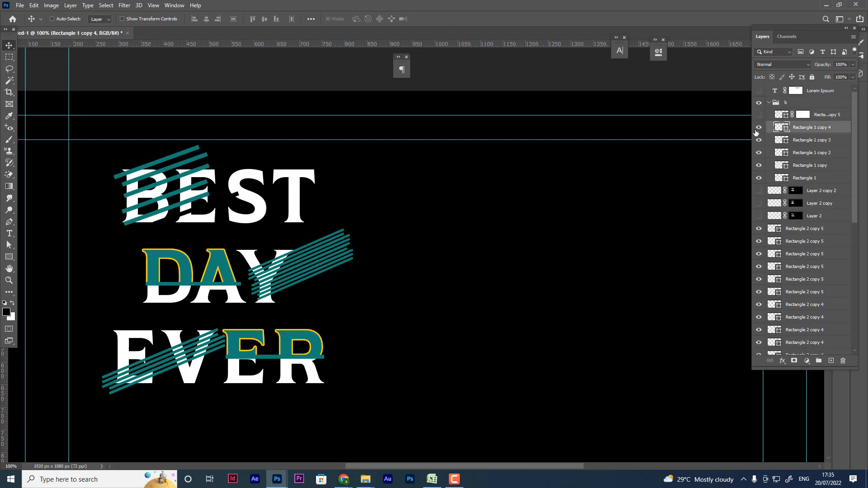
click(759, 128)
click(758, 129)
click(759, 128)
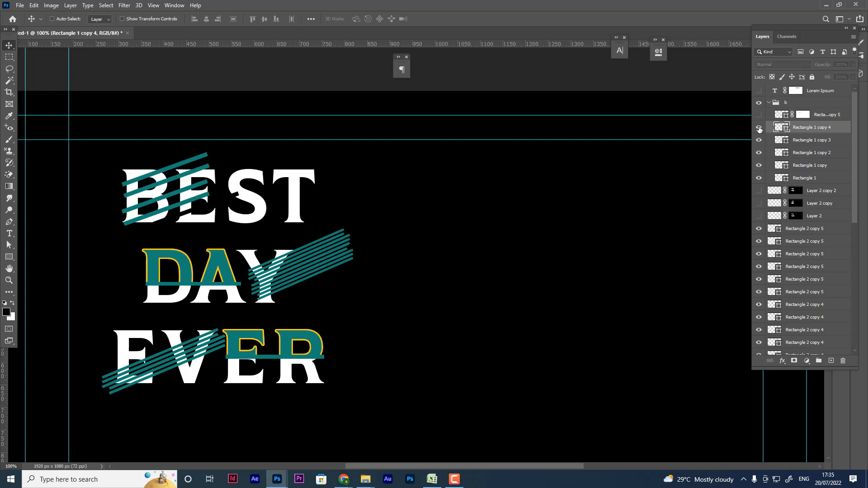
click(759, 128)
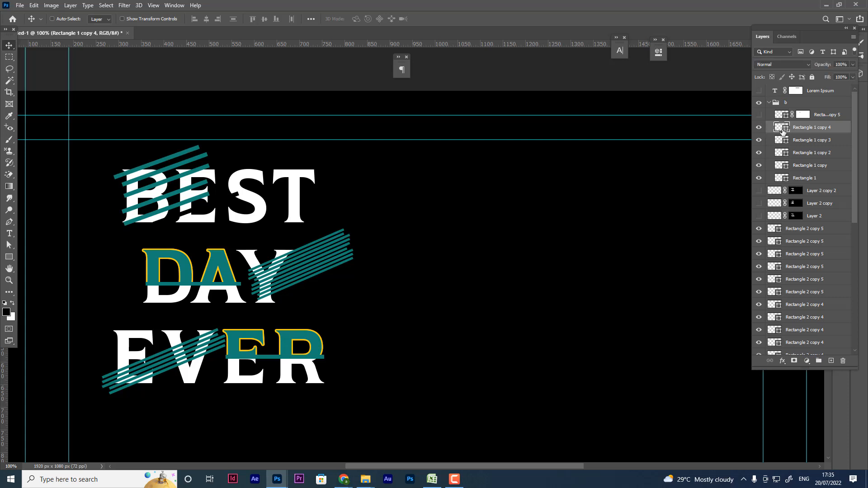
Load the outline of the Rectangle 1 copy 4 stripe and cut it out of the lettering on the existing BEST DAY EVER copy 3 mask
ctrl+click(783, 131)
scroll(836, 235, down, 10)
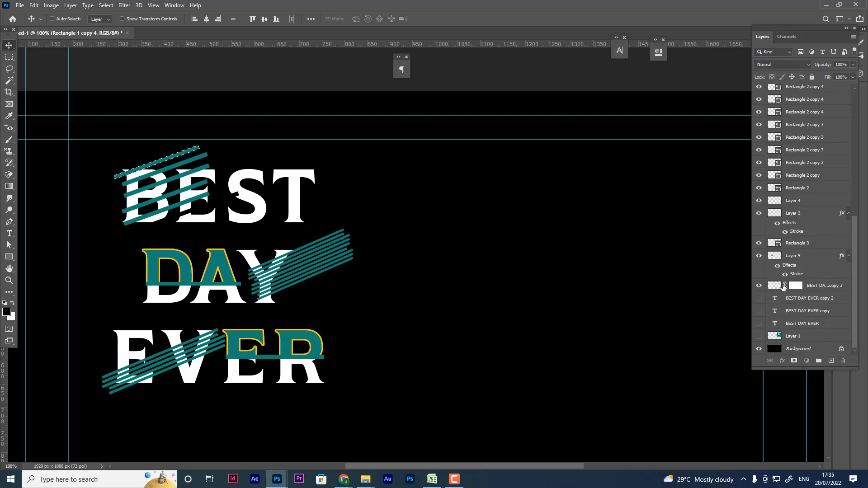
click(779, 286)
click(762, 286)
click(760, 286)
click(796, 285)
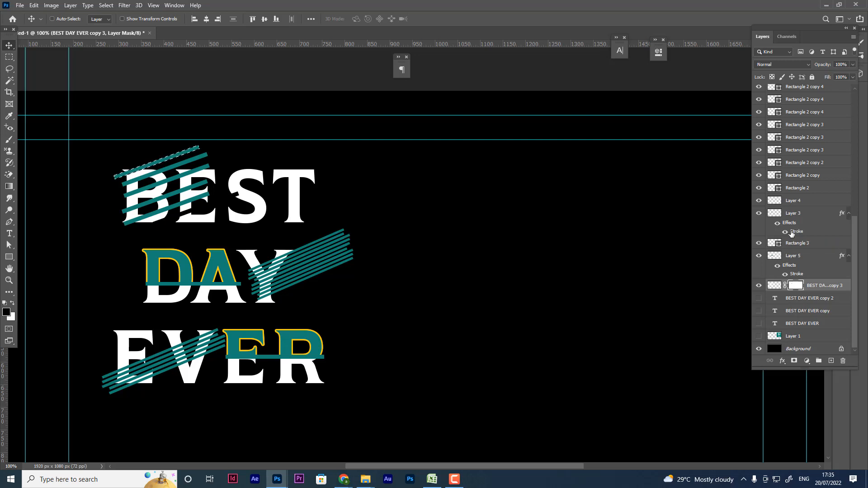
key(ctrl)
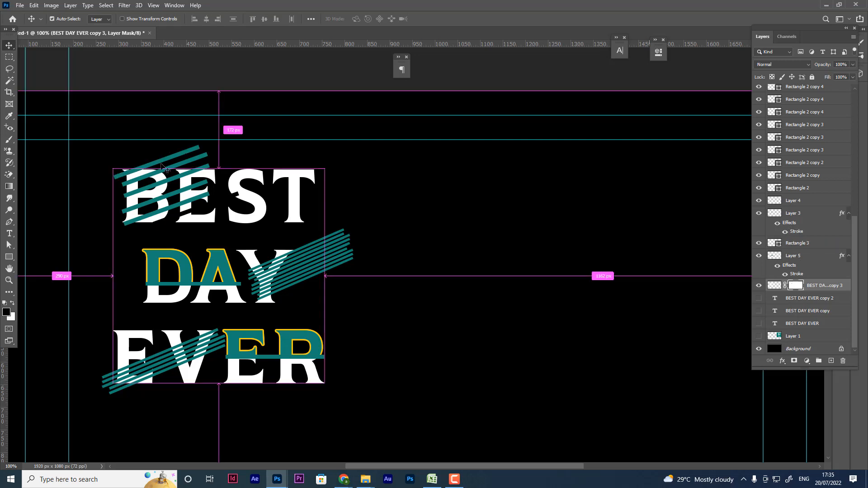
Hide the Rectangle 1 copy 4 stripe and cut the outline of Rectangle 1 copy 3 out of the lettering's mask
scroll(766, 110, up, 6)
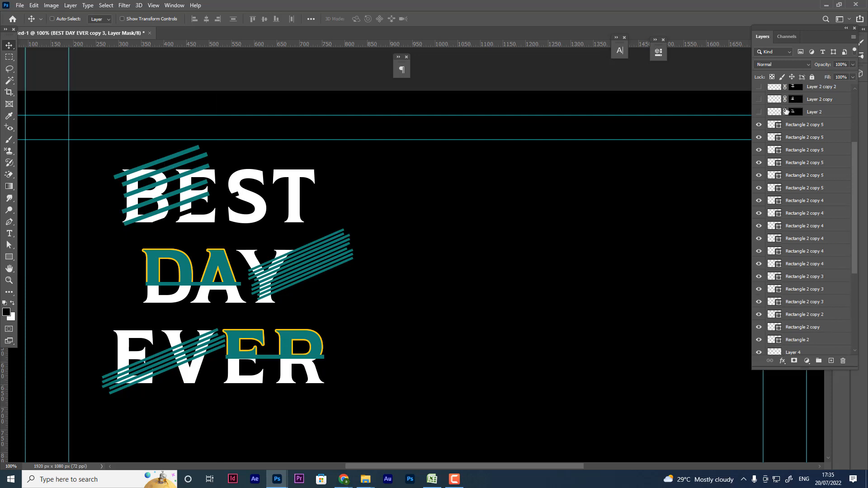
click(758, 129)
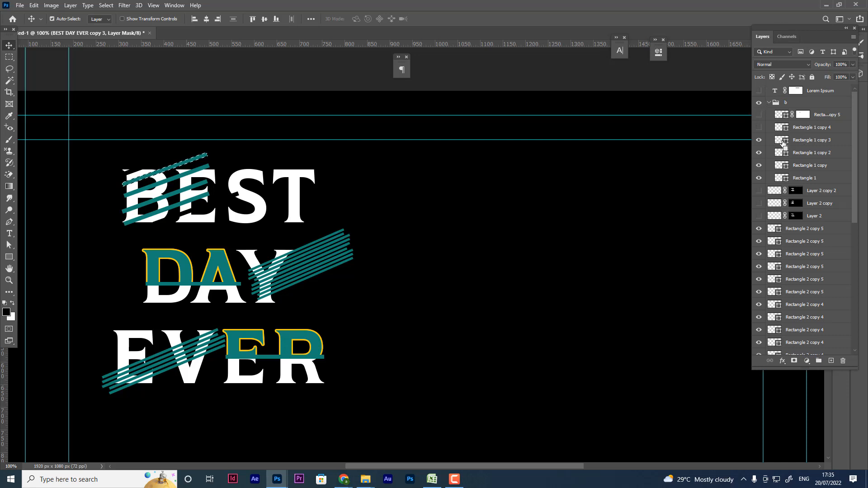
scroll(845, 216, down, 3)
scroll(845, 215, down, 2)
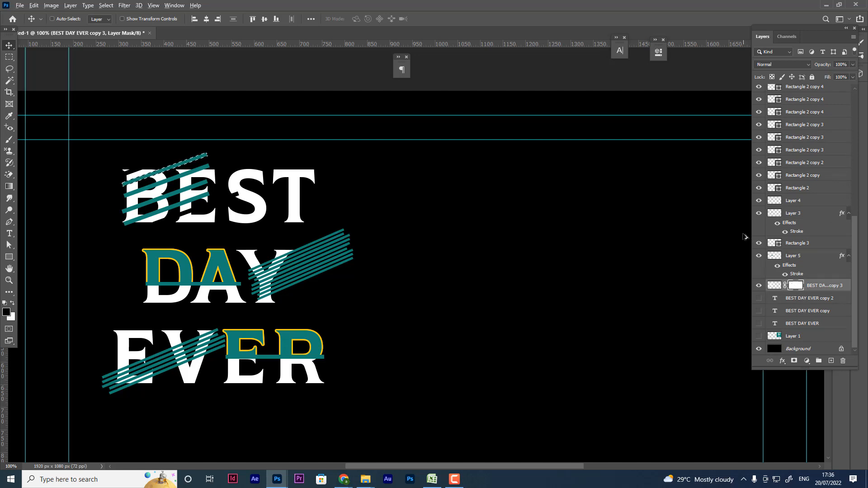
key(ctrl)
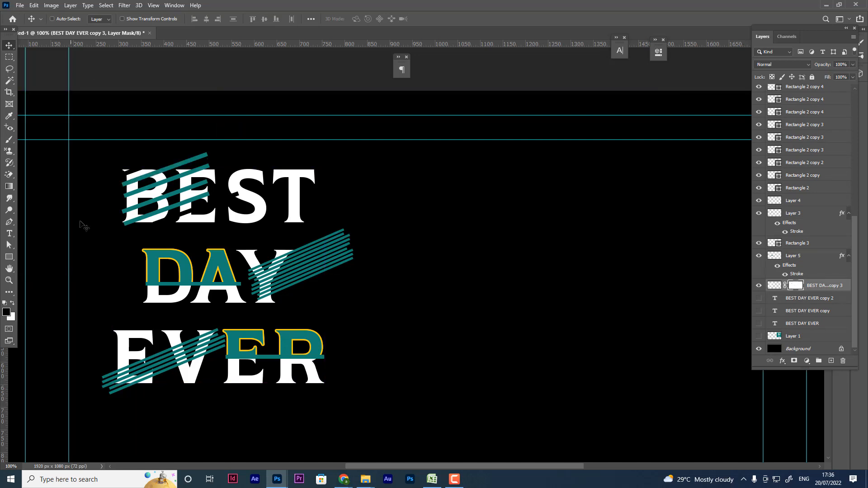
Hide the Rectangle 1 copy 3 stripe and toggle the black Background layer to check the transparent cuts through BEST
scroll(788, 147, up, 6)
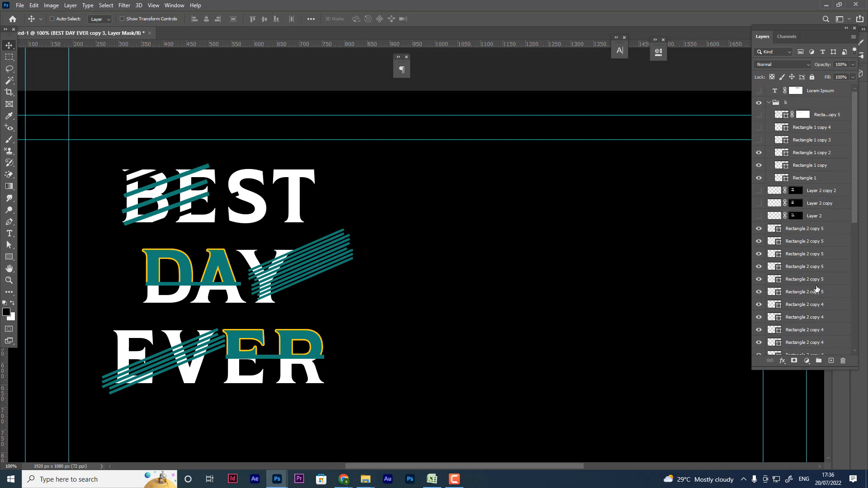
scroll(816, 289, down, 10)
click(759, 349)
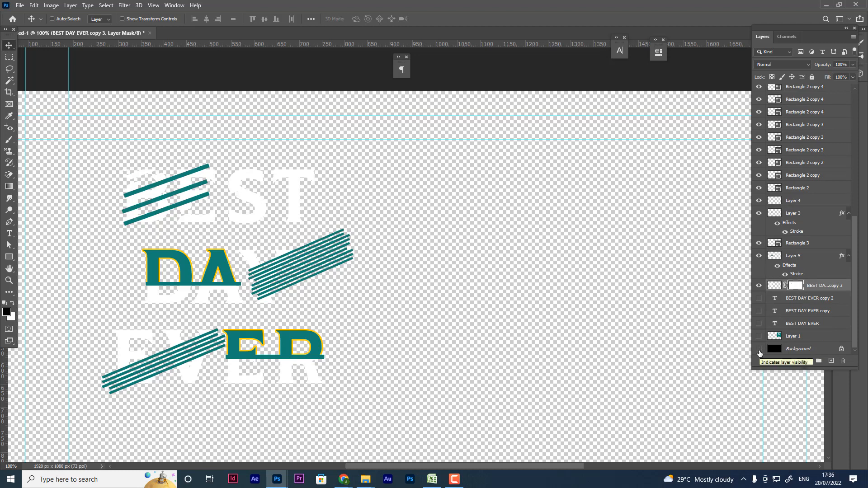
click(759, 349)
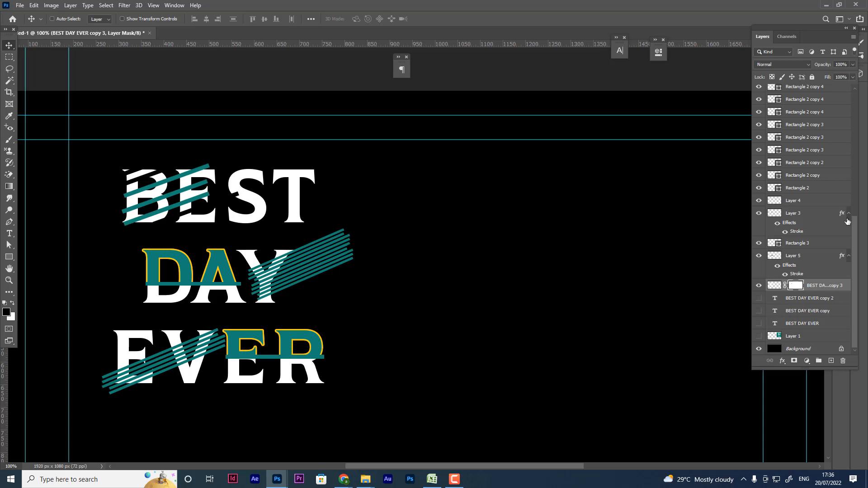
Cut the outline of the Rectangle 1 copy 2 stripe out of the BEST DAY EVER copy 3 mask and hide that stripe
scroll(842, 181, up, 6)
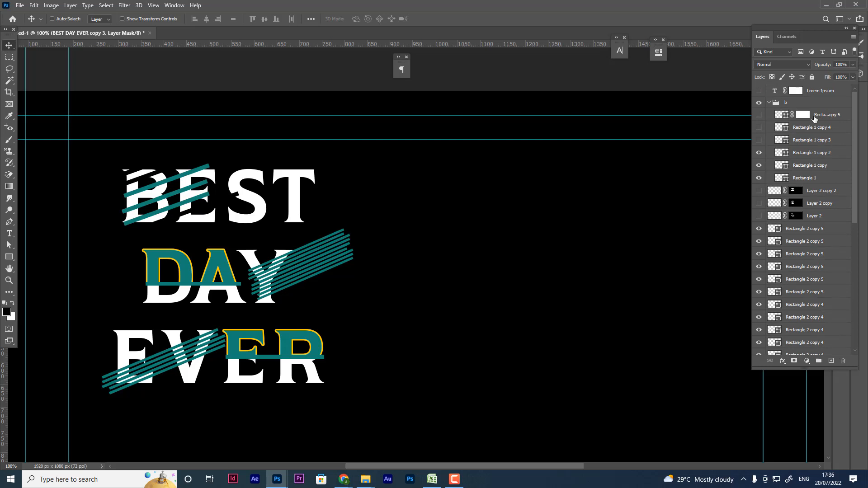
click(759, 154)
click(760, 153)
drag(775, 155, 780, 156)
ctrl+click(780, 155)
scroll(845, 265, down, 6)
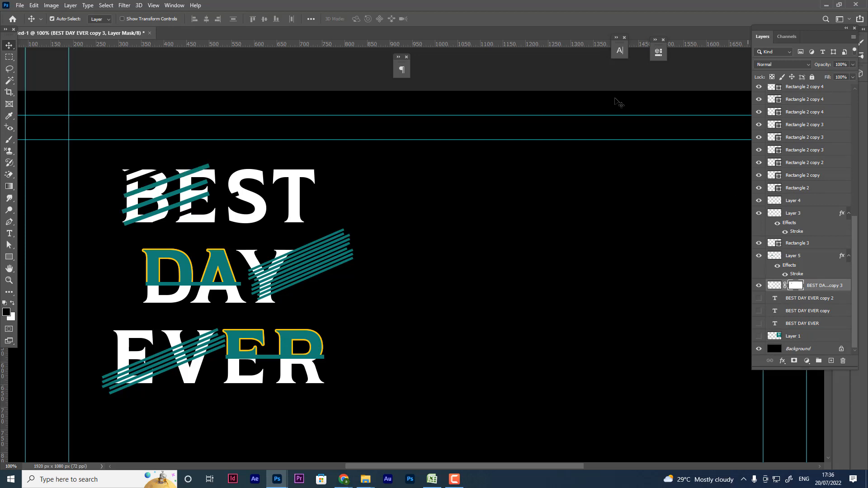
key(ctrl+d)
scroll(795, 120, up, 10)
scroll(533, 121, up, 3)
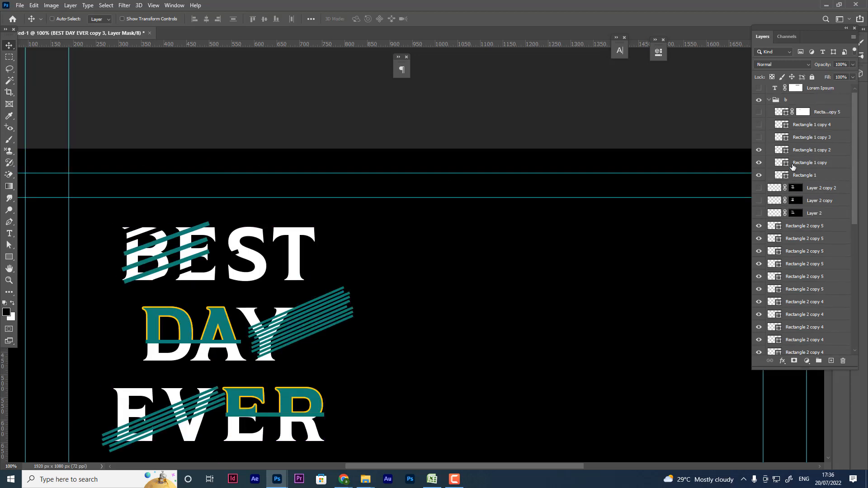
click(759, 153)
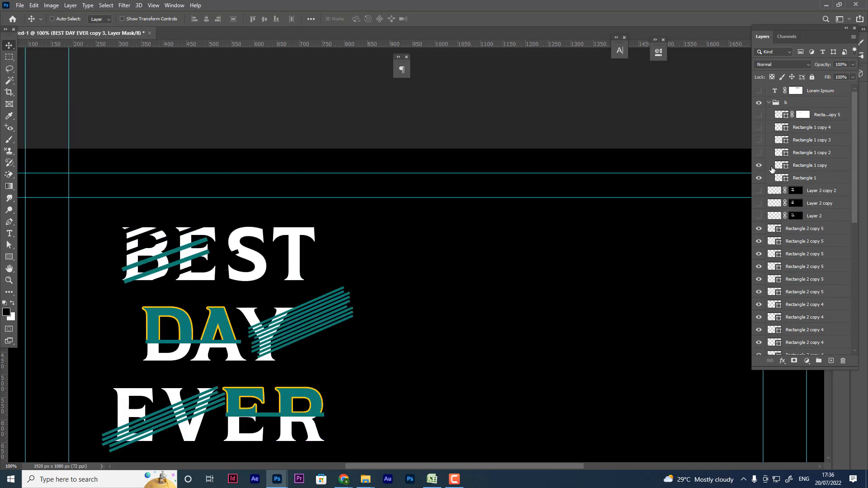
Cut the outline of the Rectangle 1 copy stripe out of the lettering's mask and hide that stripe
click(771, 171)
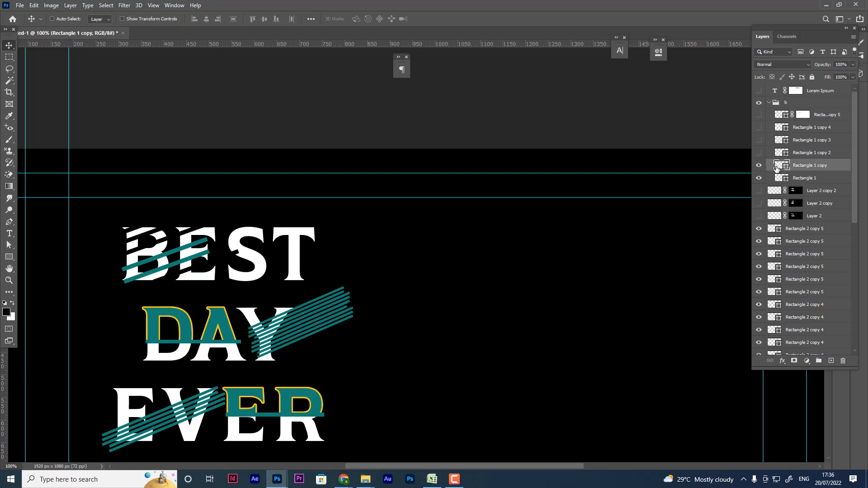
ctrl+click(779, 167)
scroll(800, 272, down, 10)
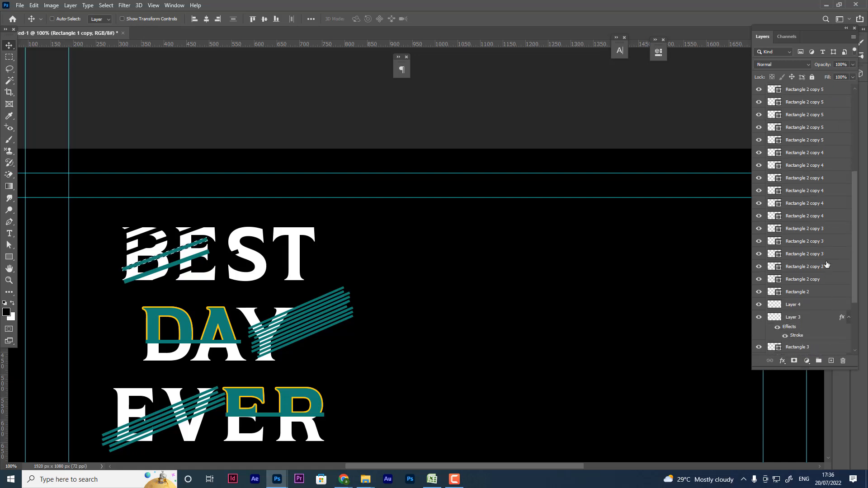
click(799, 288)
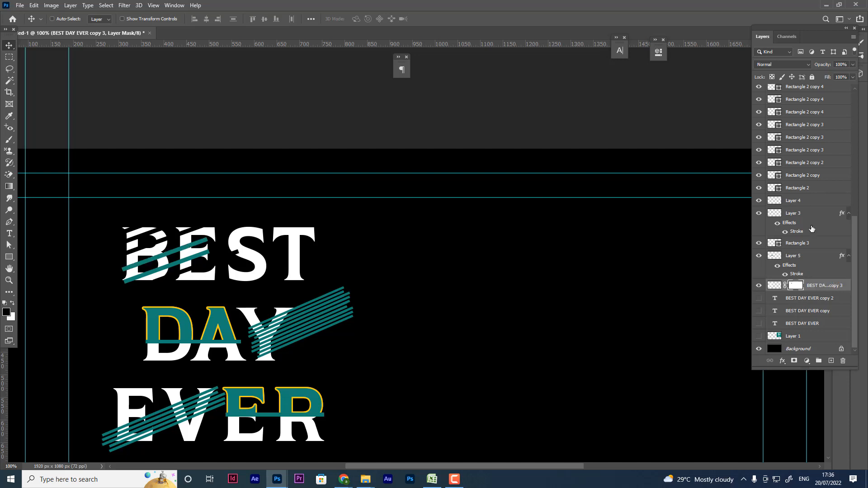
scroll(809, 271, up, 10)
click(759, 162)
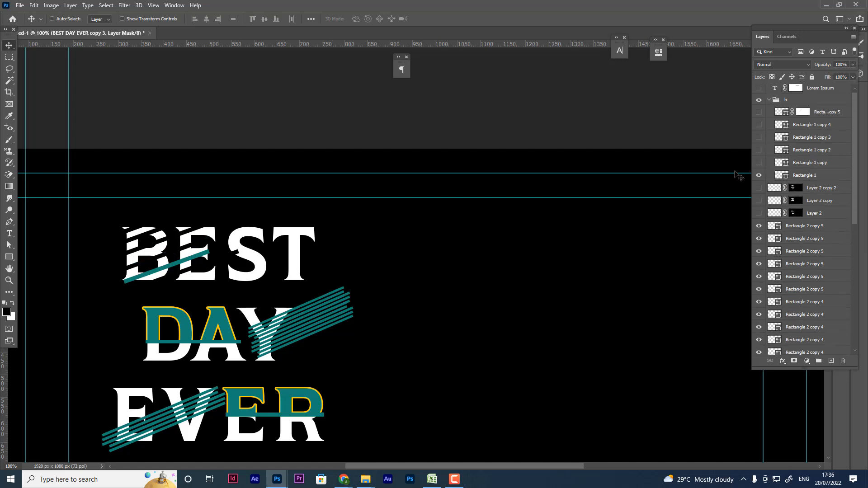
Toggle the Rectangle 1 layer to identify the last stripe over BEST and load its outline as a selection
scroll(570, 205, down, 3)
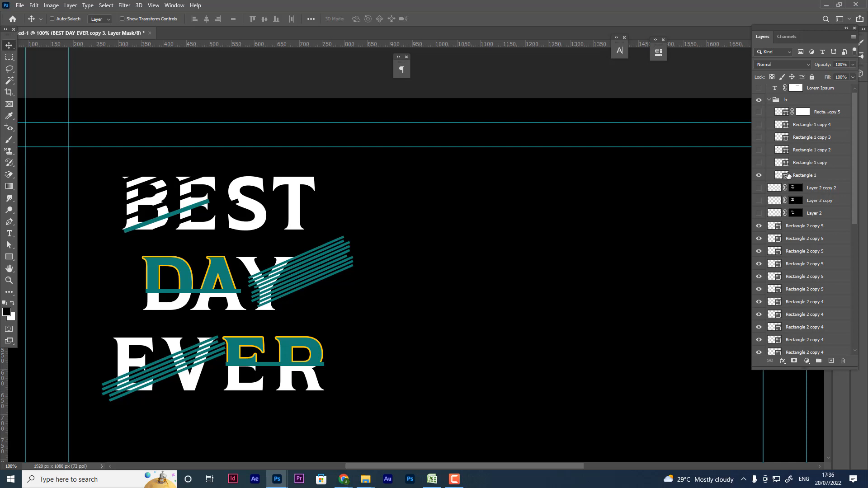
click(788, 176)
click(758, 176)
click(758, 176)
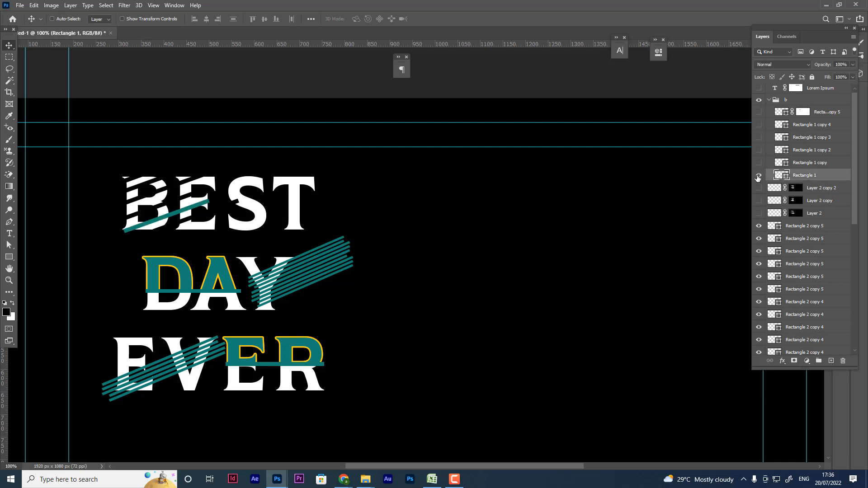
ctrl+click(782, 177)
Cut the selected Rectangle 1 outline out of the BEST DAY EVER copy 3 mask, deselect, and hide the Rectangle 1 stripe
scroll(820, 235, down, 3)
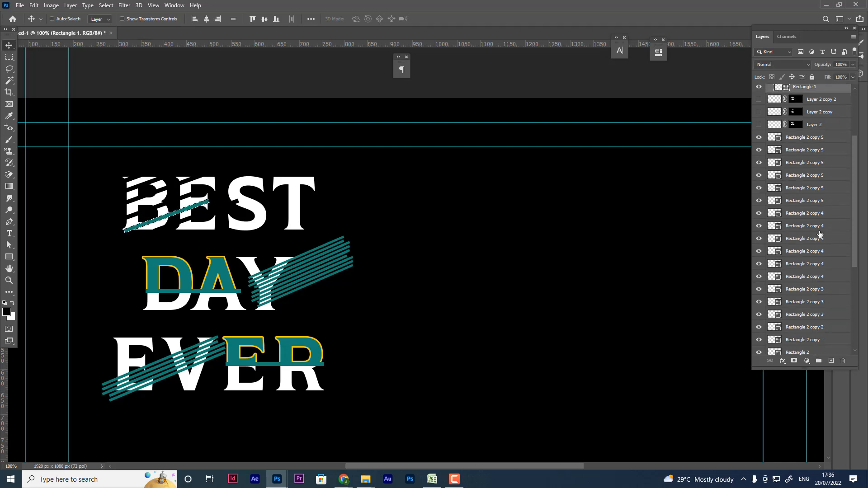
scroll(821, 235, down, 5)
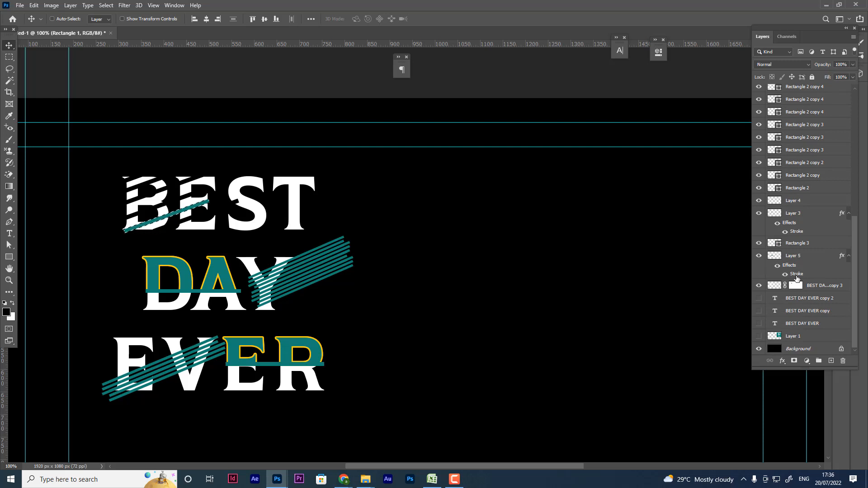
click(814, 286)
click(761, 286)
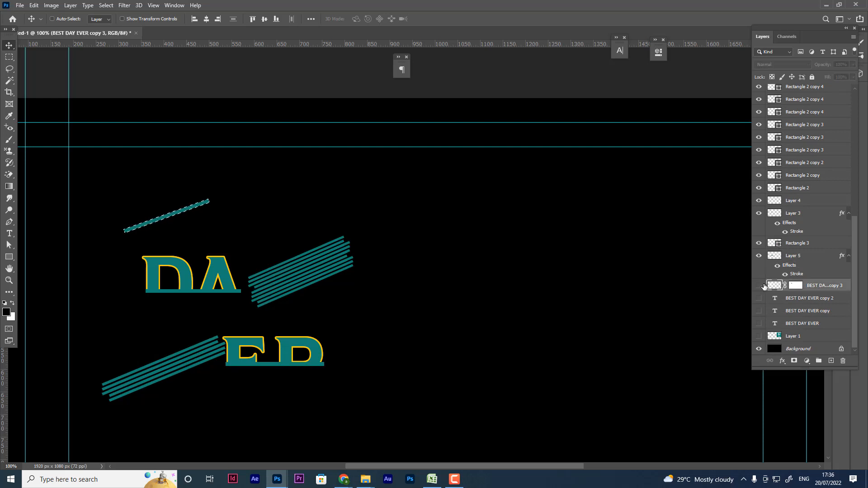
click(760, 286)
click(796, 285)
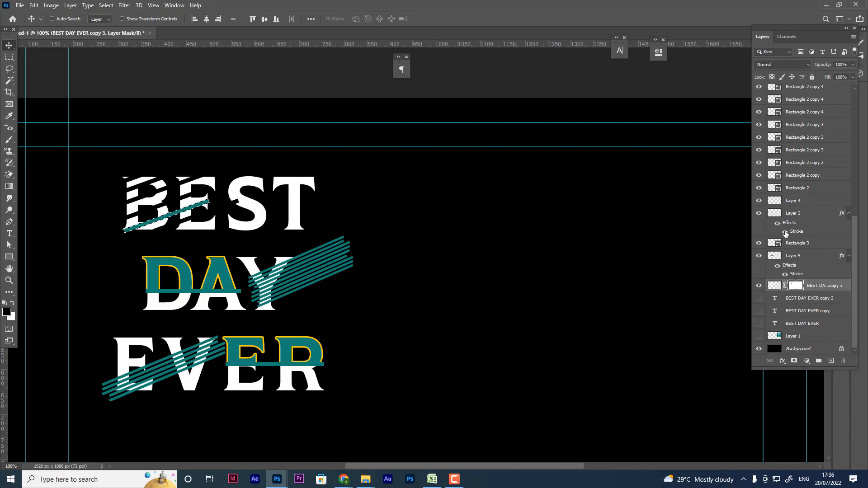
key(ctrl+d)
scroll(815, 227, up, 10)
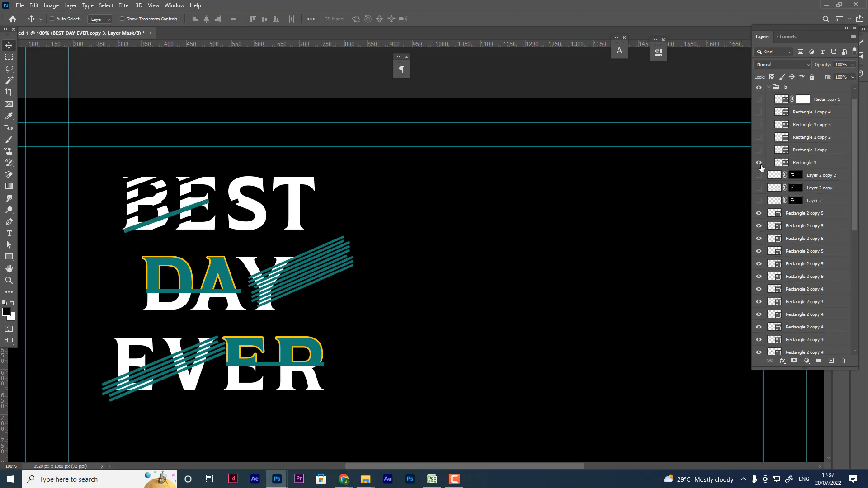
click(759, 163)
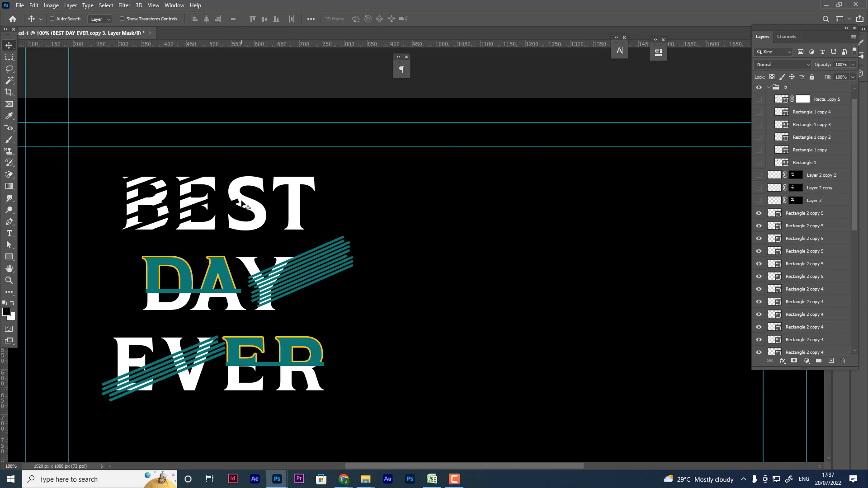
Collapse group b and delete it together with the BEST stripes it contains
scroll(368, 248, down, 4)
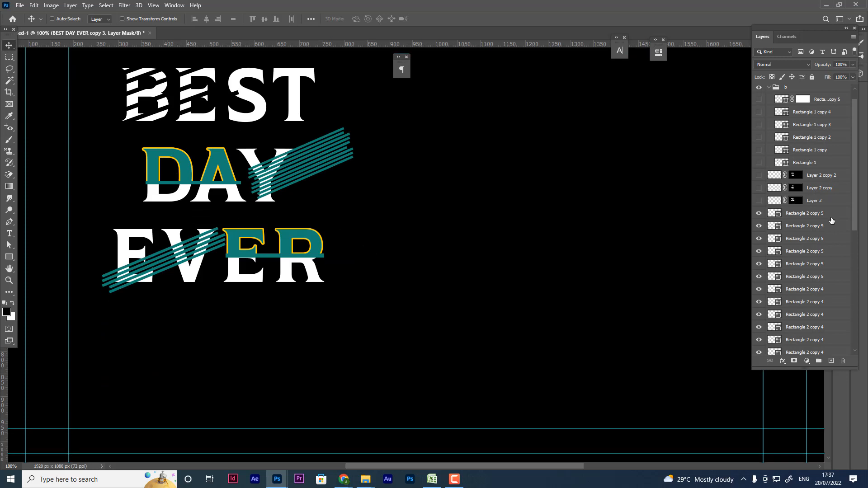
scroll(831, 220, down, 10)
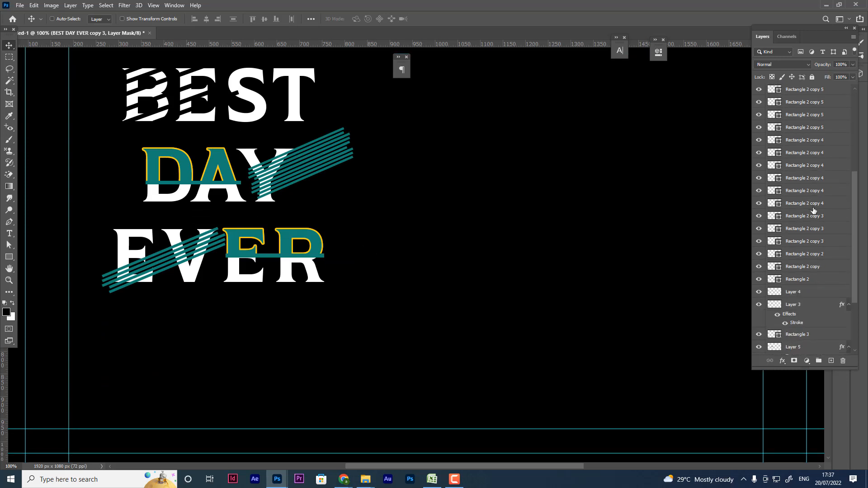
scroll(814, 210, down, 2)
scroll(796, 190, up, 8)
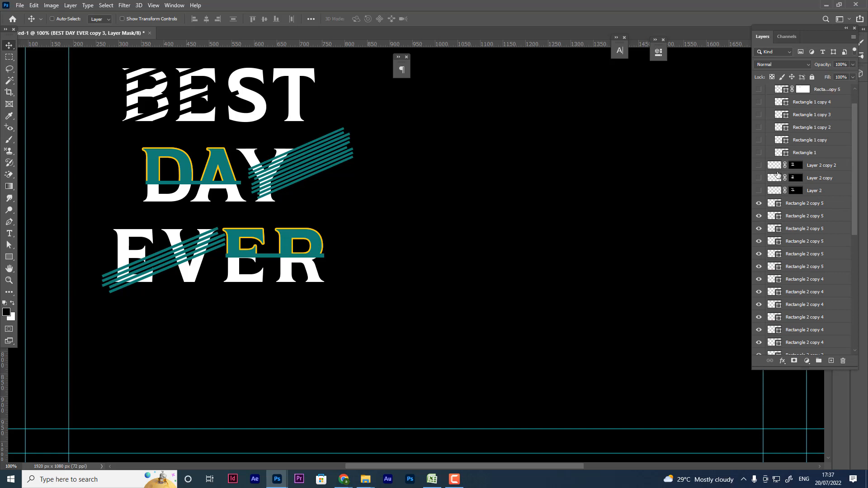
scroll(773, 135, up, 1)
click(768, 104)
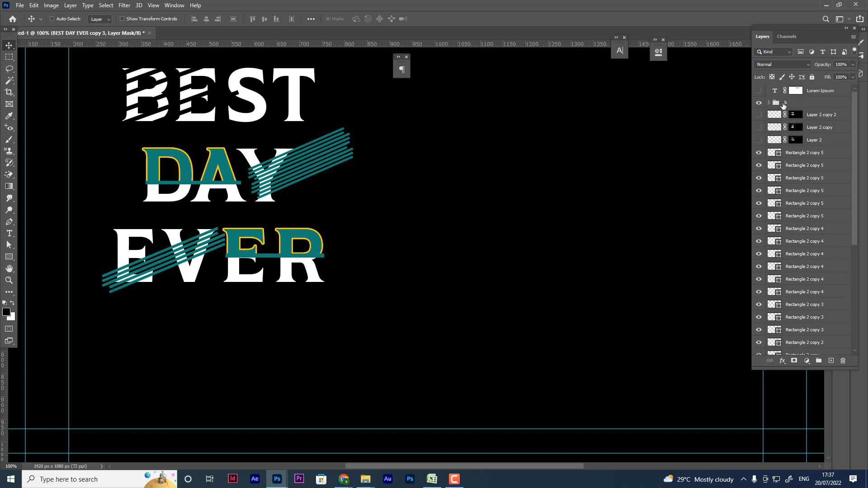
click(786, 104)
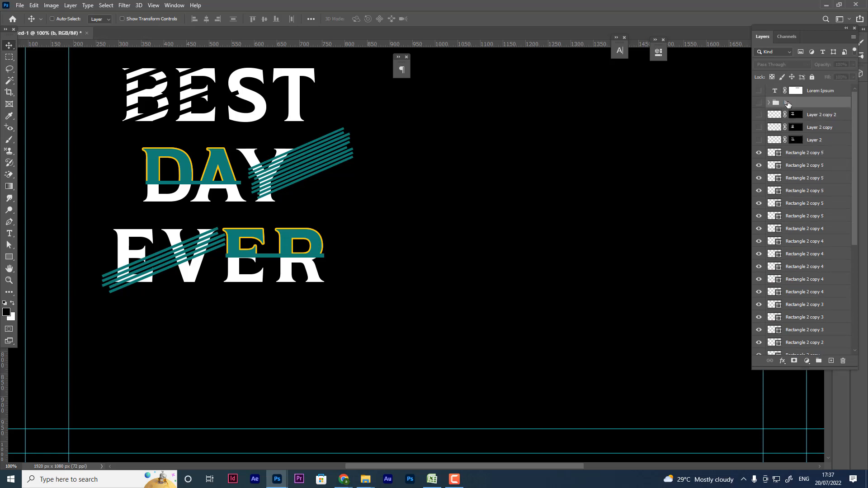
key(Delete)
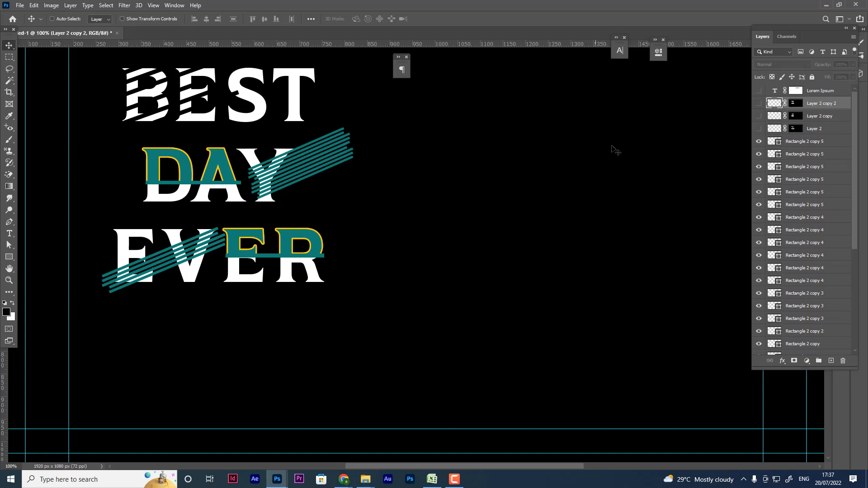
Preview the hidden Layer 2 copy 2, then delete Layer 2 copy 2, Layer 2 copy and Layer 2
click(759, 103)
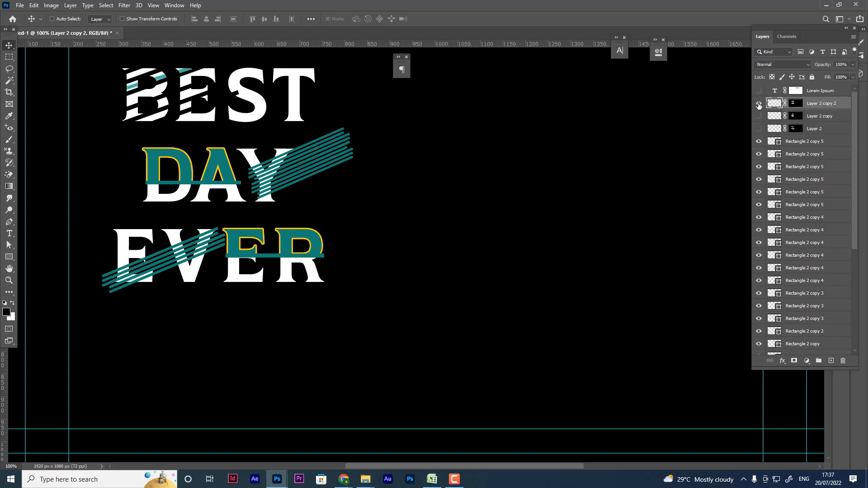
click(759, 106)
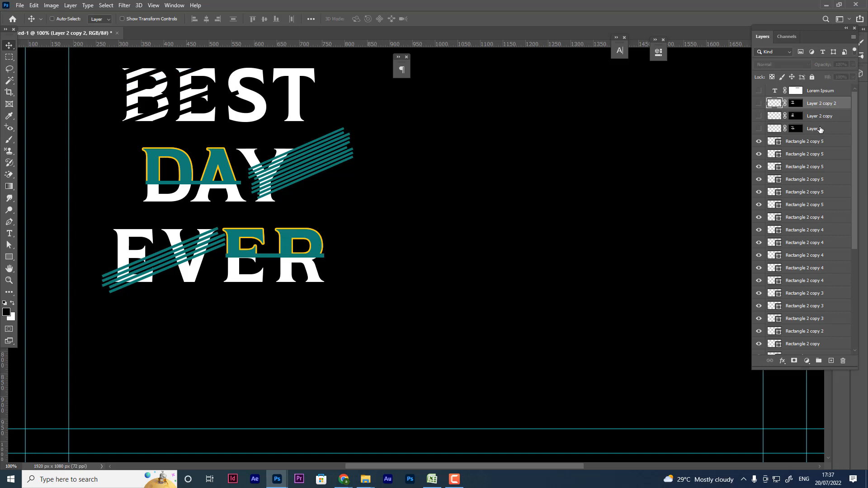
shift+click(817, 130)
key(Delete)
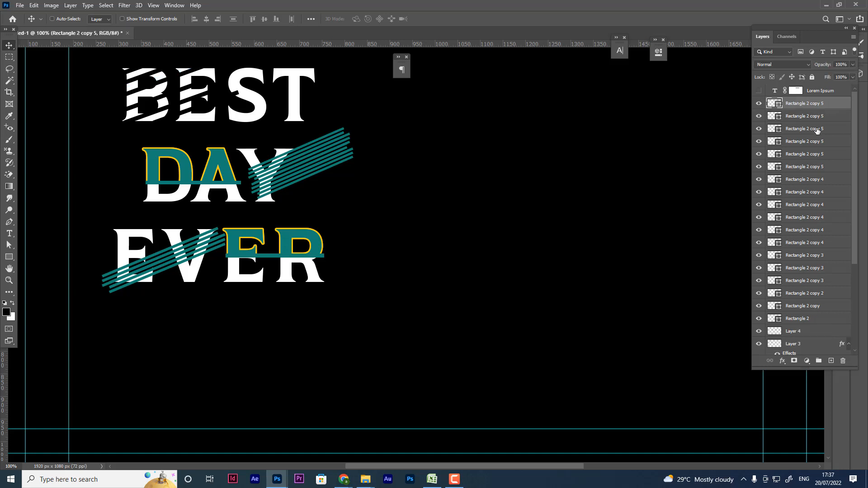
Cut the outline of the topmost Rectangle 2 copy 5 stripe, the lowest across EVER, out of the lettering's mask and hide that stripe
click(761, 107)
click(760, 107)
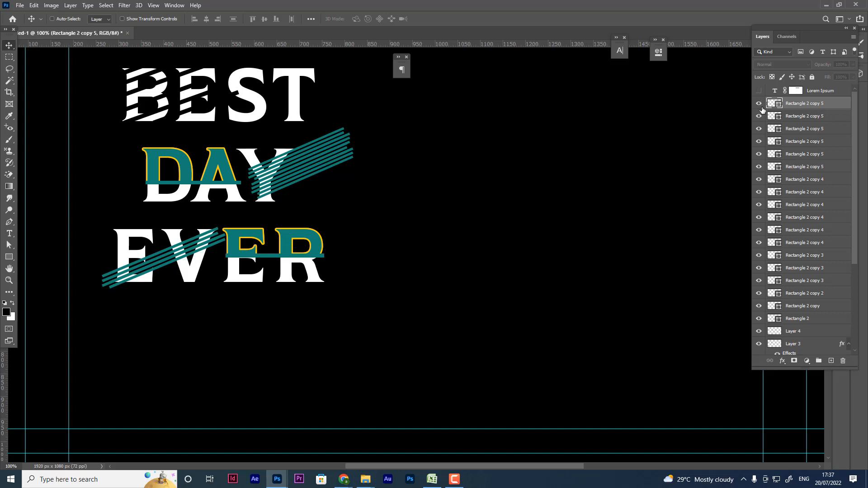
click(760, 106)
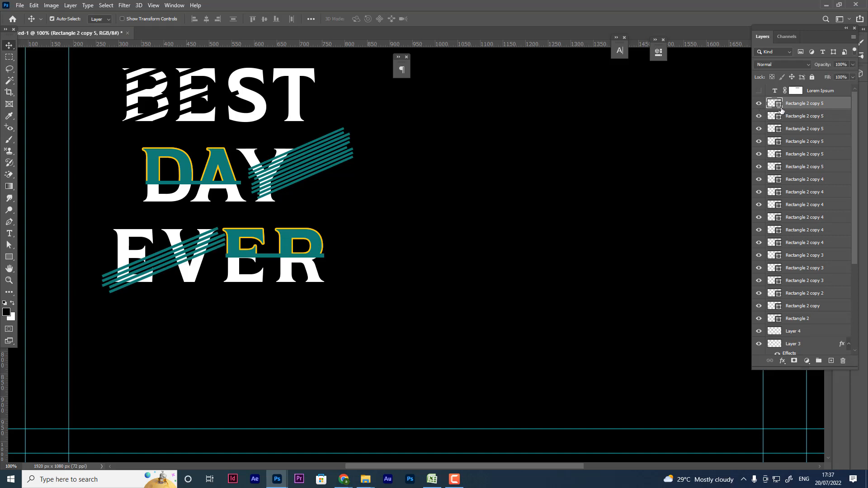
ctrl+click(781, 108)
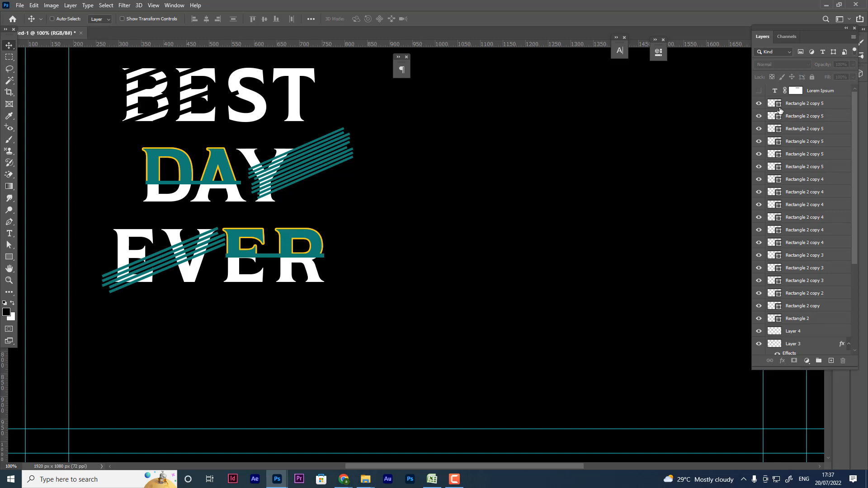
click(760, 107)
click(760, 106)
scroll(801, 290, down, 3)
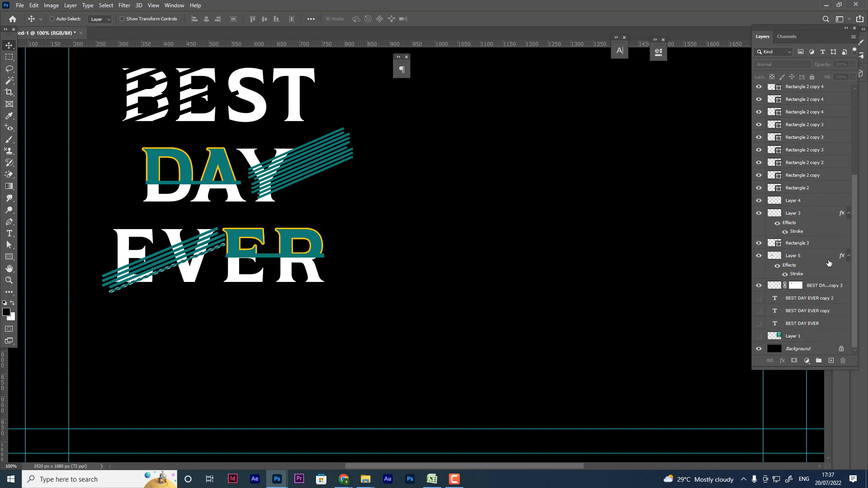
click(800, 289)
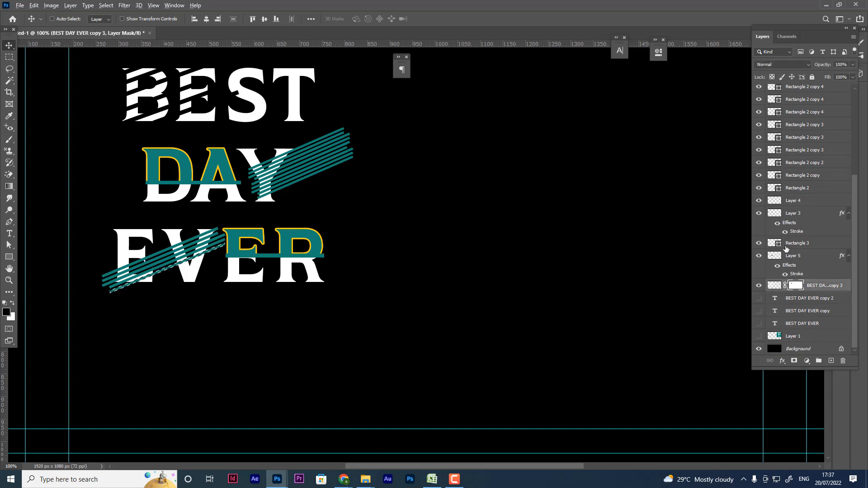
scroll(788, 203, up, 3)
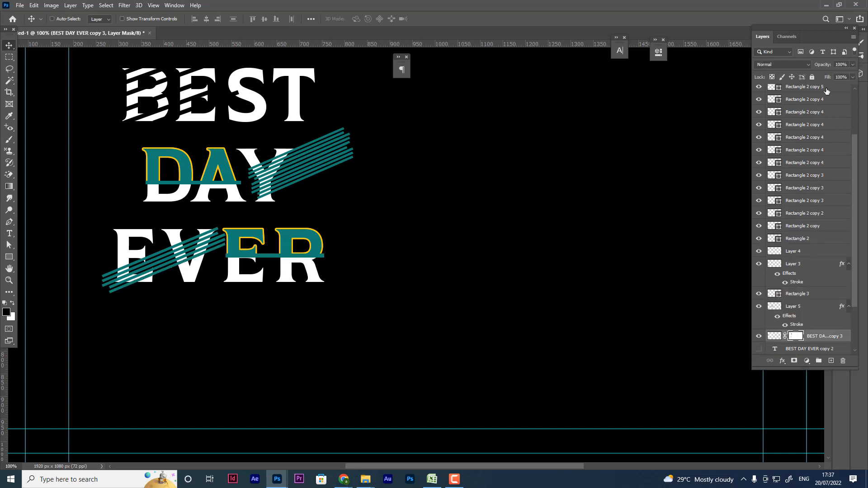
click(759, 104)
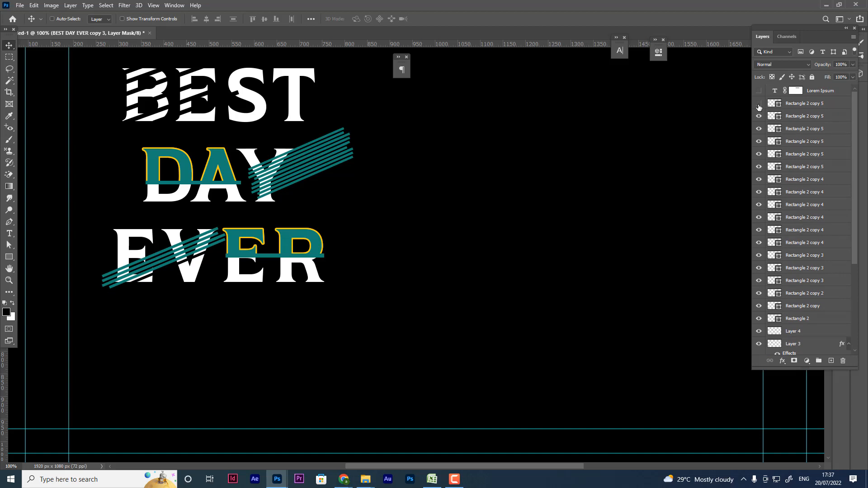
Cut the outline of the second Rectangle 2 copy 5 stripe out of the BEST DAY EVER copy 3 mask and hide that stripe
click(774, 116)
ctrl+click(773, 117)
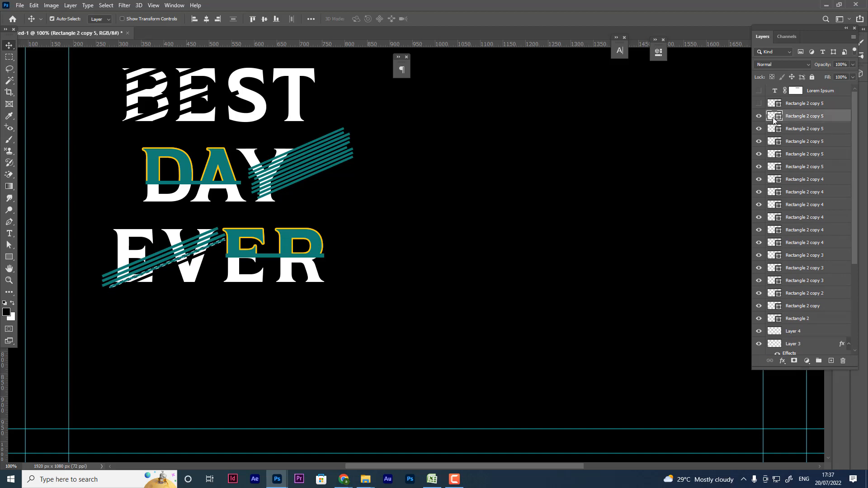
scroll(805, 217, down, 5)
click(796, 285)
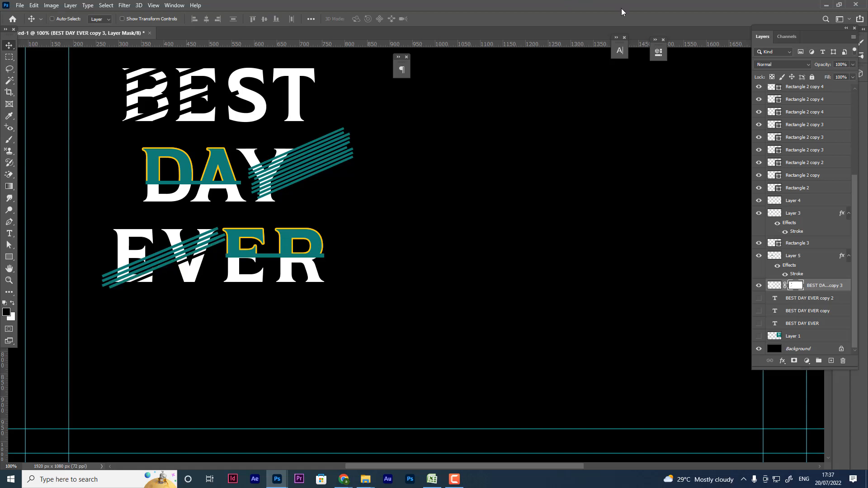
scroll(764, 121, up, 5)
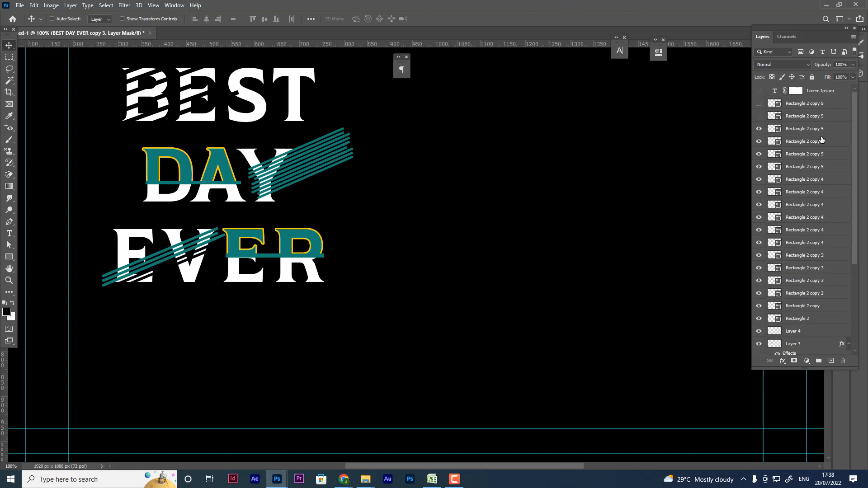
Select all the still visible stripe layers, from the third Rectangle 2 copy 5 down to Rectangle 2
click(799, 130)
scroll(798, 131, down, 3)
shift+click(796, 229)
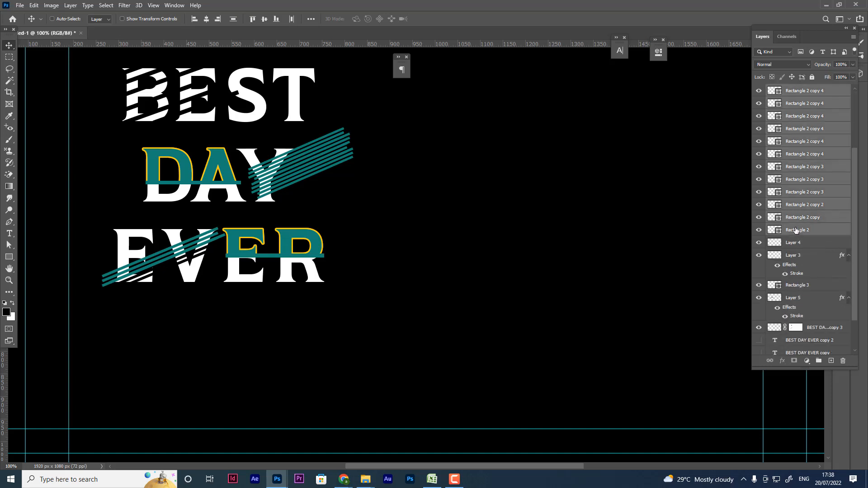
Group the selected stripe layers, inspect the group's contents, and undo the grouping
key(ctrl+g)
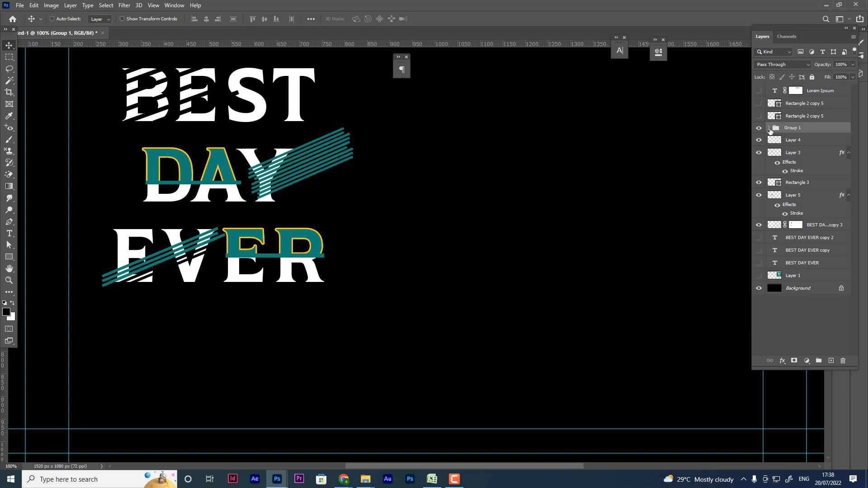
click(769, 128)
click(768, 128)
key(ctrl+z)
Hide Layer 4, Layer 3, Rectangle 3, Layer 5 and BEST DAY EVER copy 3, leaving the selected stripes and Background visible
scroll(848, 226, down, 5)
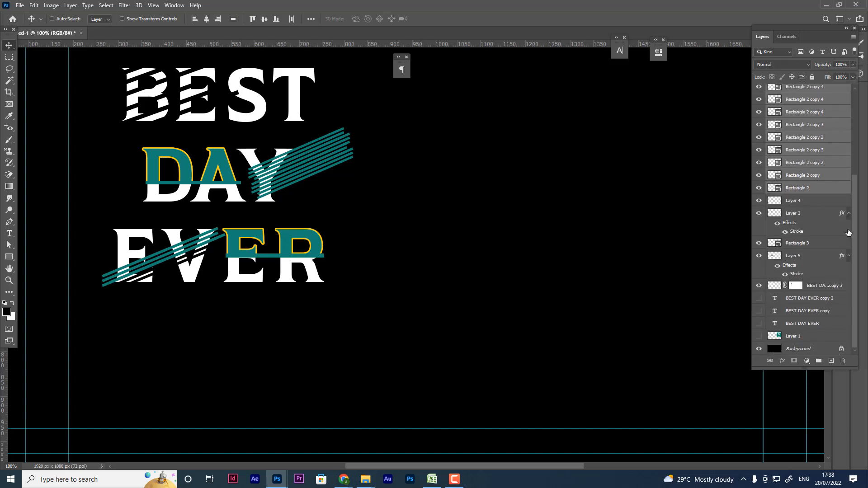
drag(758, 203, 759, 286)
scroll(807, 220, up, 3)
scroll(808, 213, up, 2)
scroll(812, 206, down, 2)
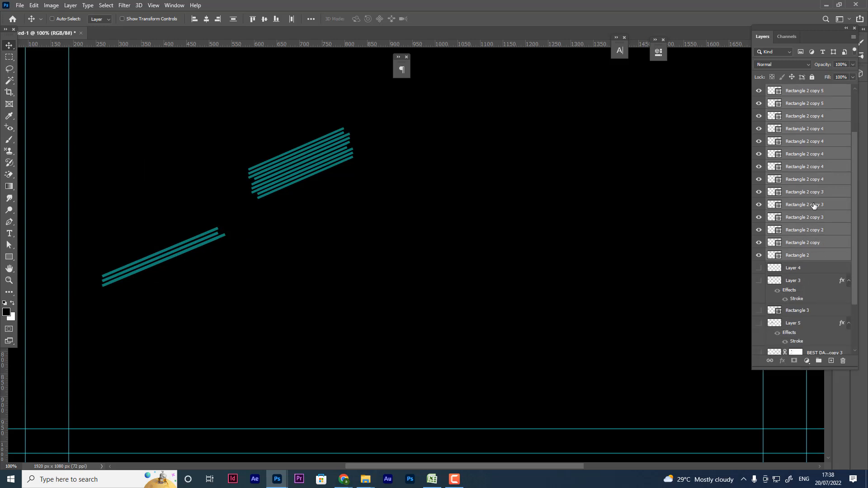
scroll(812, 206, up, 2)
Merge all visible layers into the Background and briefly preview the hidden Lorem Ipsum text
key(ctrl+shift+e)
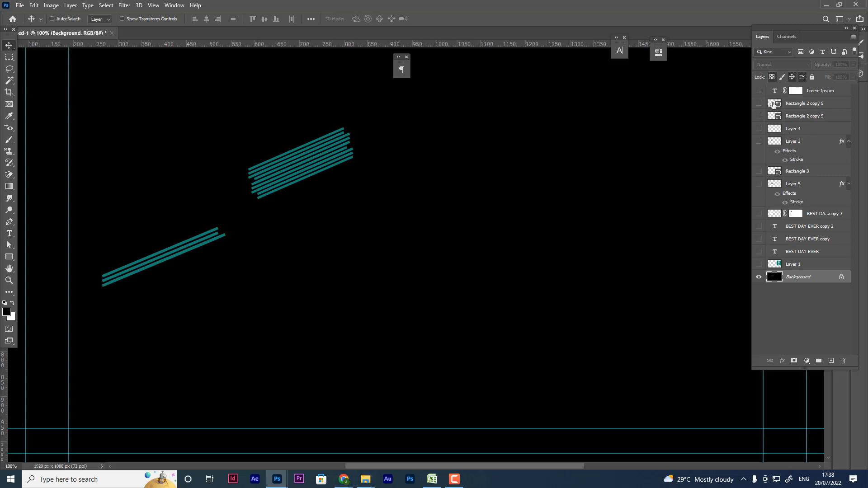
click(759, 91)
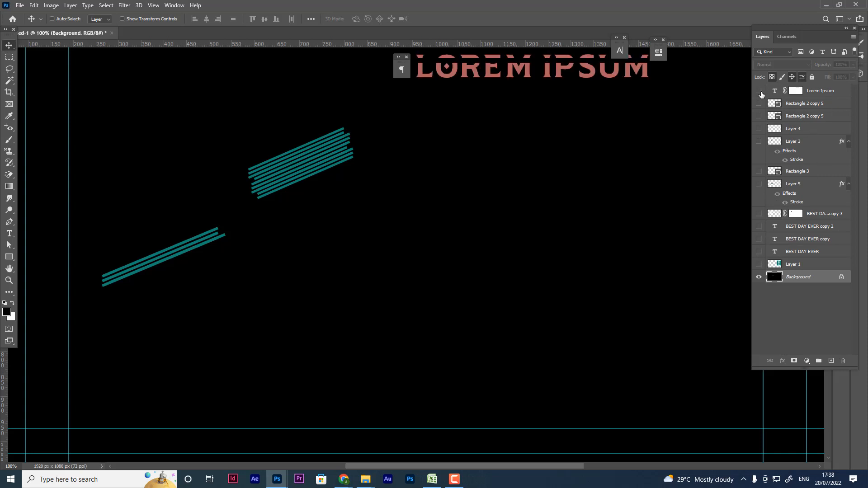
click(758, 91)
Check the two hidden Rectangle 2 copy 5 stripes by showing and hiding each of them
click(802, 107)
click(759, 103)
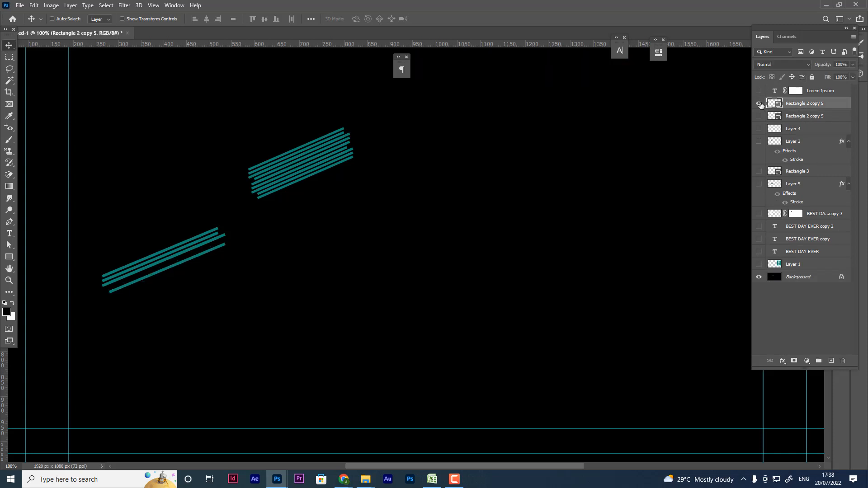
click(759, 103)
click(780, 116)
click(759, 116)
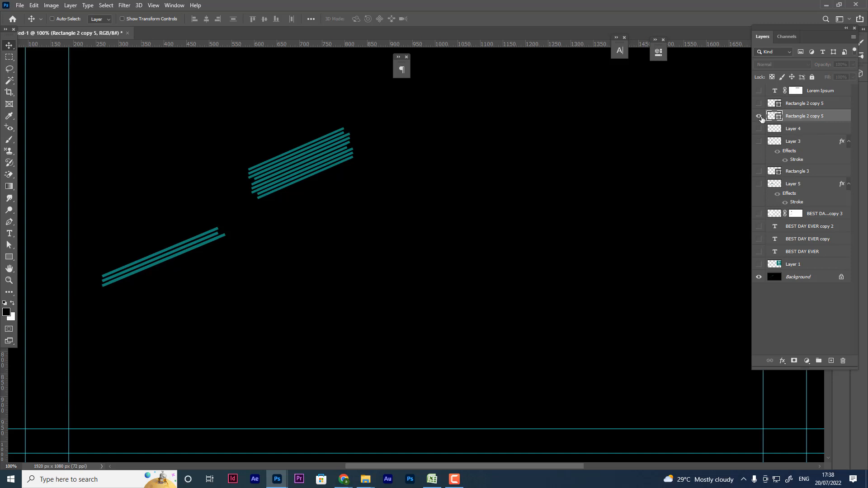
click(759, 116)
click(773, 104)
click(759, 103)
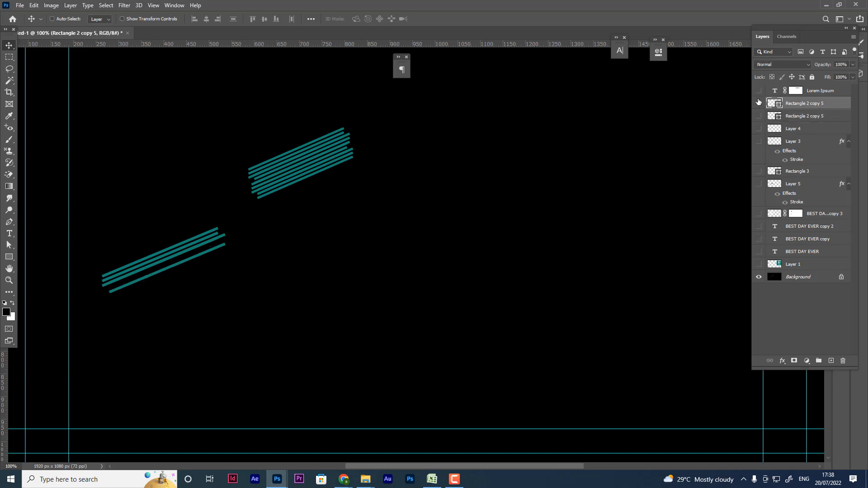
click(758, 103)
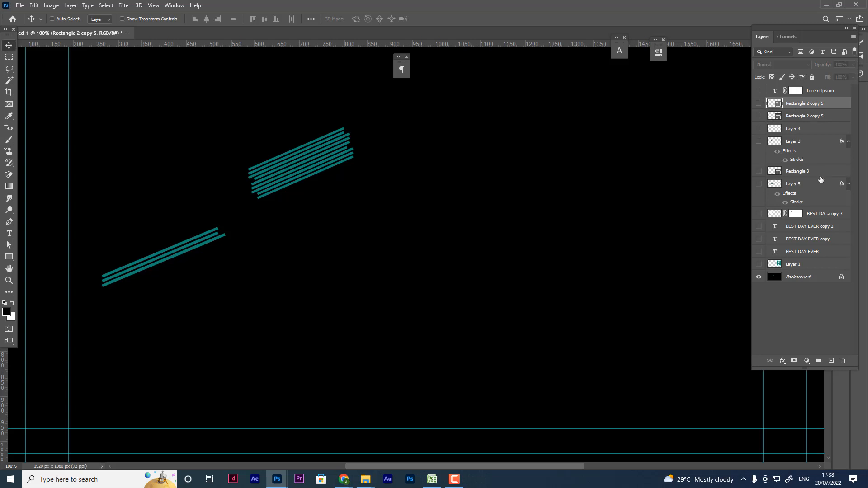
Preview the BEST DAY EVER copy 2 text, then show BEST DAY EVER copy 3 in its place
click(759, 226)
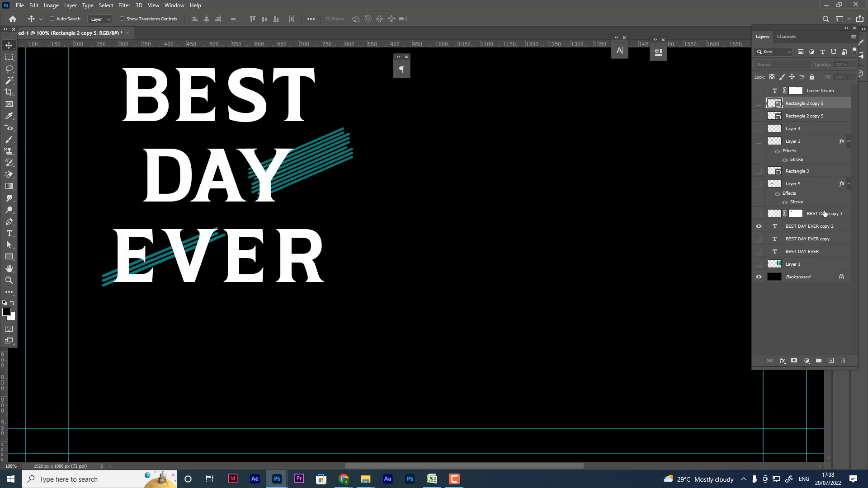
scroll(384, 114, up, 1)
click(759, 213)
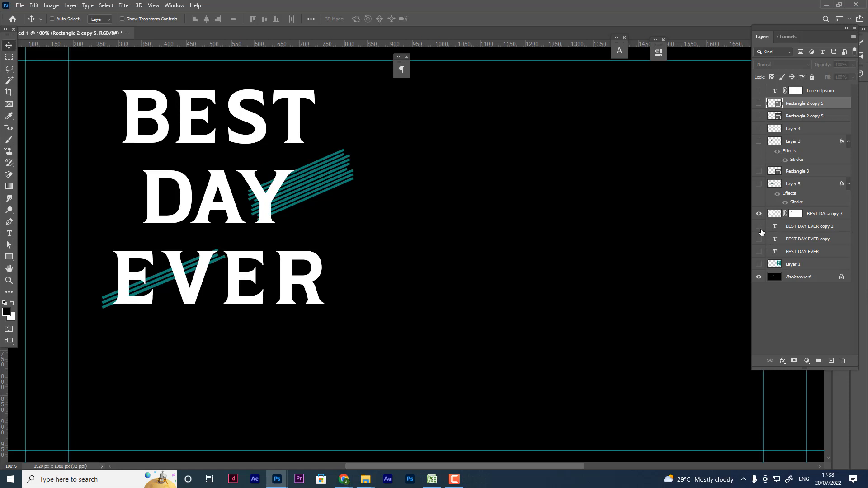
click(759, 227)
scroll(818, 177, up, 1)
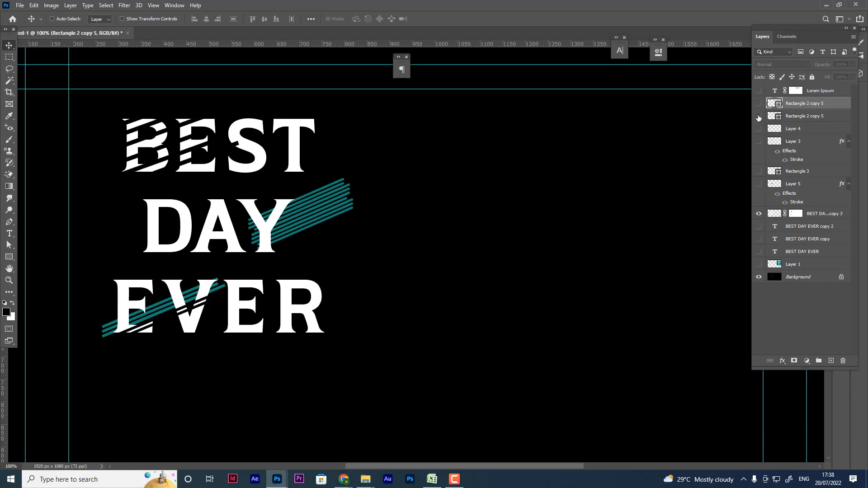
Compare the two hidden Rectangle 2 copy 5 stripes against the EVER lettering, leaving both hidden
click(759, 116)
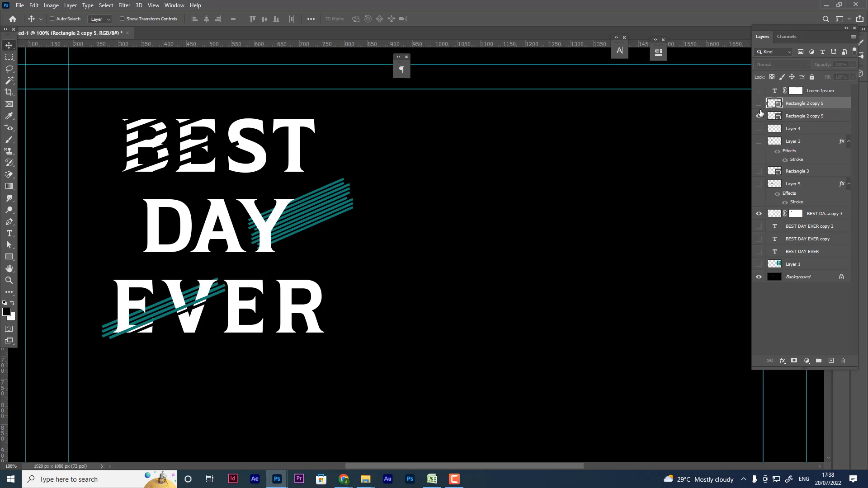
click(759, 103)
click(759, 116)
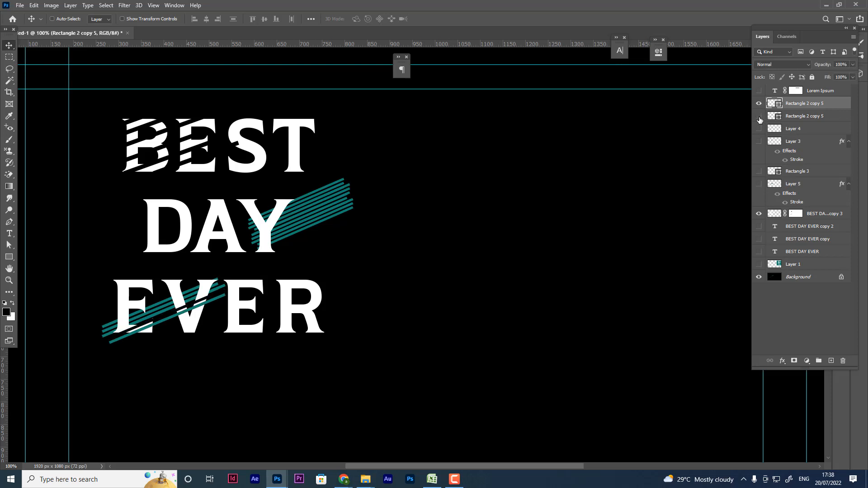
click(759, 104)
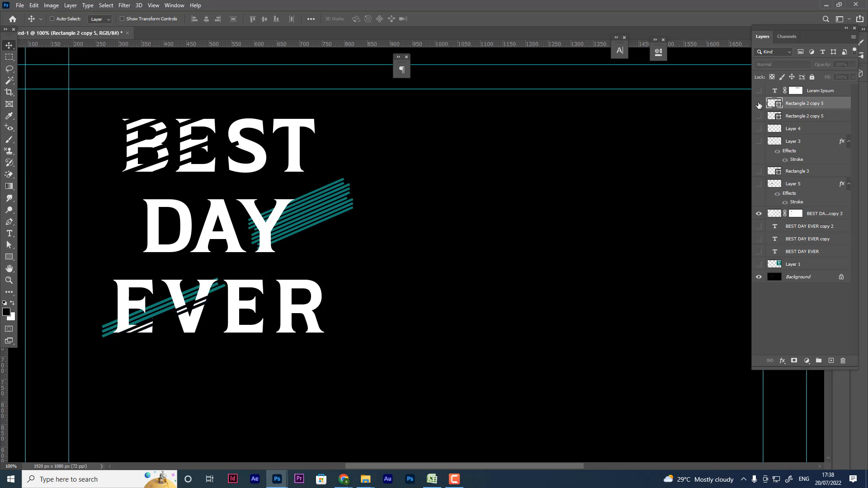
click(759, 104)
click(759, 104)
Examine Layer 4, Layer 3, the second Rectangle 2 copy 5 and Rectangle 3 to find the layer holding the remaining stripes
click(759, 129)
click(768, 143)
click(759, 141)
click(759, 142)
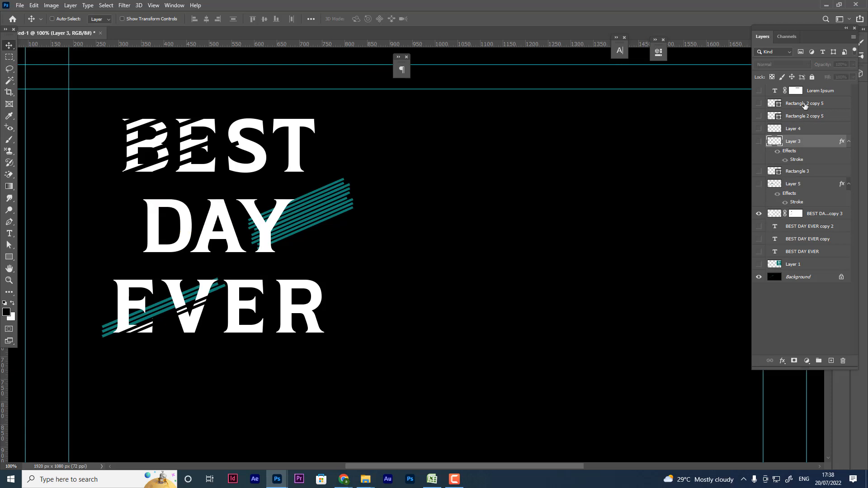
click(803, 91)
click(759, 116)
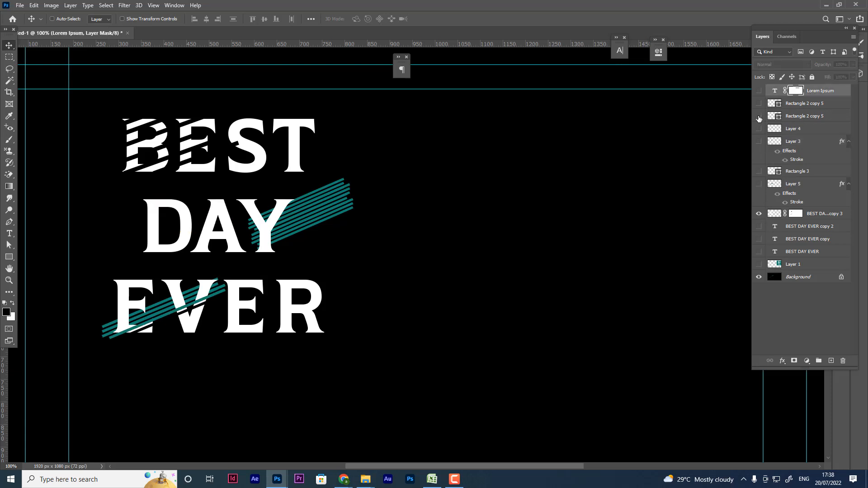
click(759, 117)
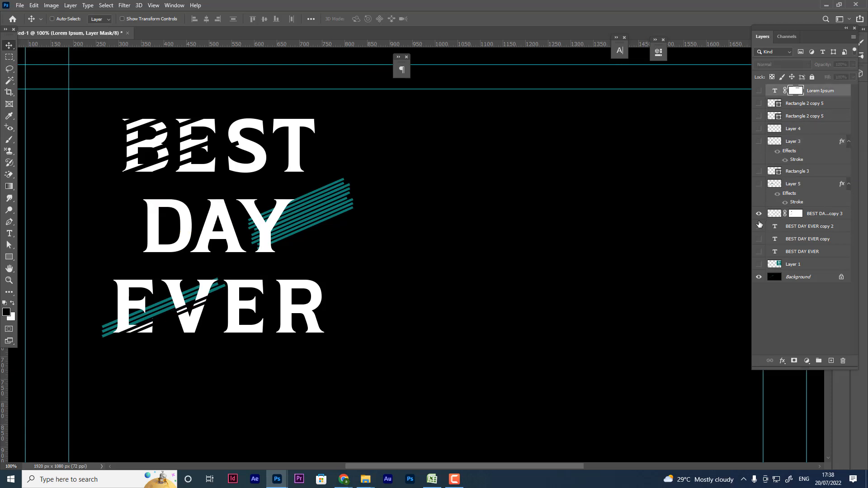
click(759, 171)
Check which layer holds the stripes across EVER by toggling the Background's visibility
right_click(158, 305)
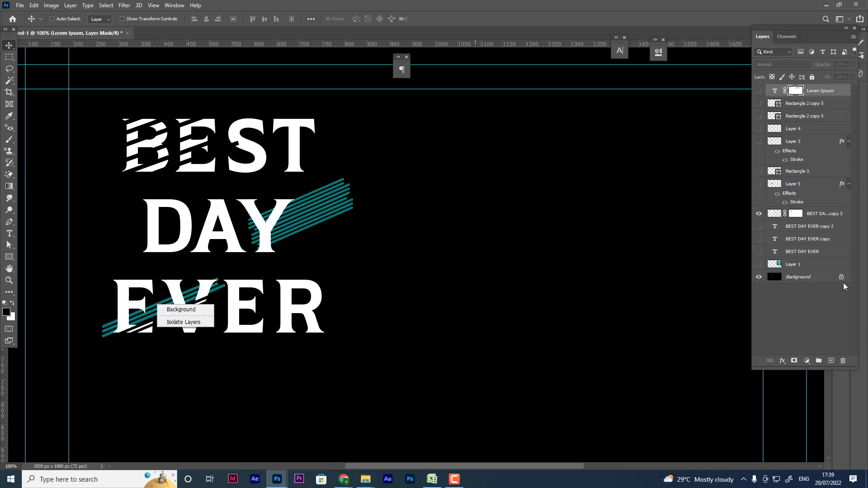
click(759, 278)
click(758, 277)
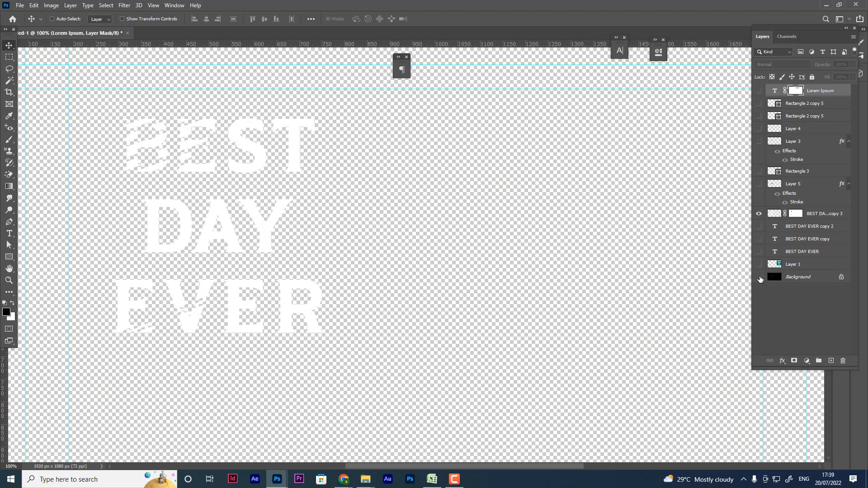
click(758, 278)
Undo the visibility changes and the merge into the Background, back to the separate selected stripe layers
key(ctrl+z)
key(ctrl+z)
key(ctrl+z)
key(ctrl+z)
key(ctrl+z)
key(ctrl+z)
key(ctrl+z)
key(ctrl+z)
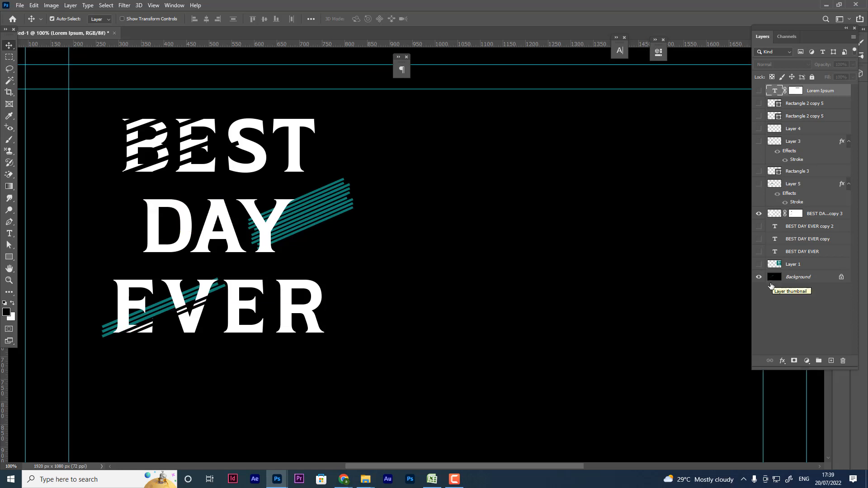
key(ctrl+z)
key(ctrl+z)
key(ctrl+z)
key(ctrl+z)
key(ctrl+z)
key(ctrl+z)
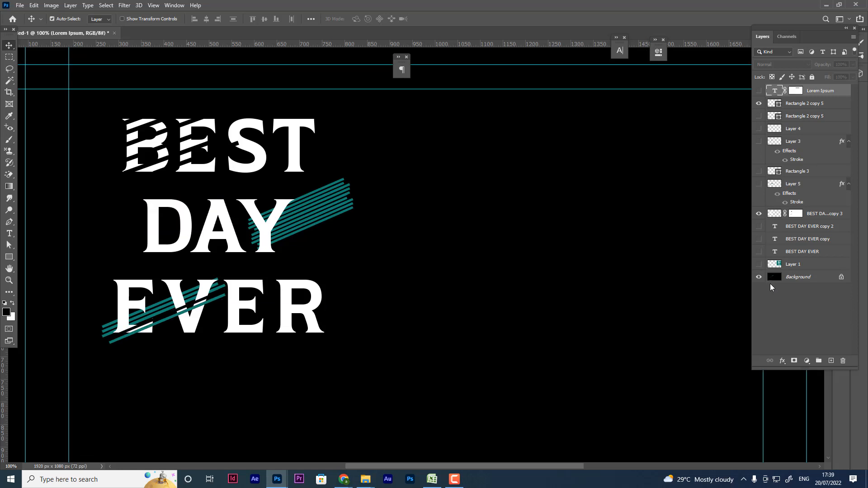
key(ctrl+z)
key(ctrl+z)
key(ctrl+z)
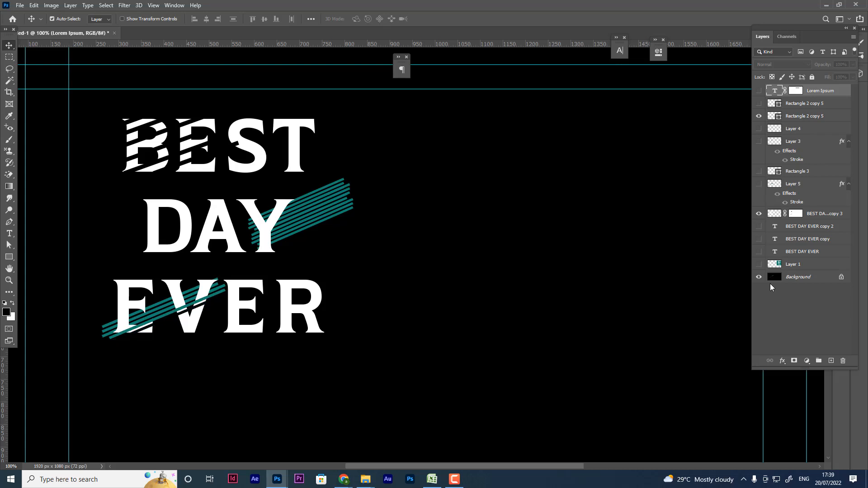
key(ctrl+z)
key(ctrl+z)
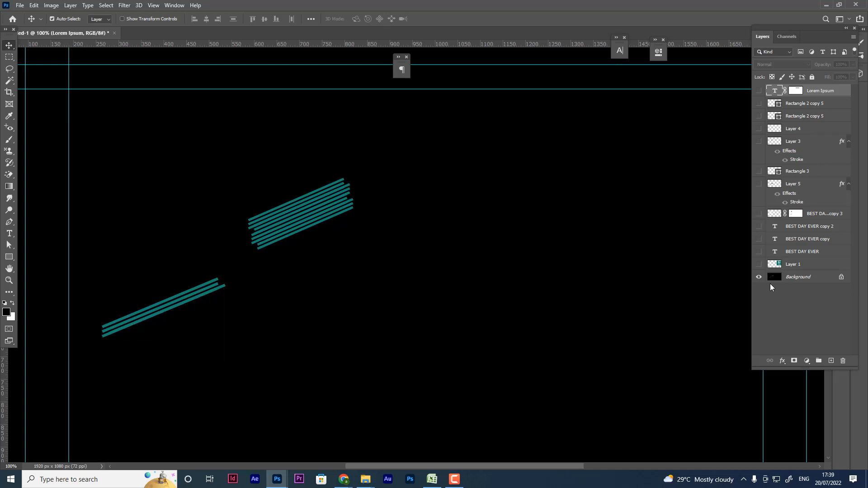
key(ctrl+z)
key(ctrl+z)
key(ctrl+z)
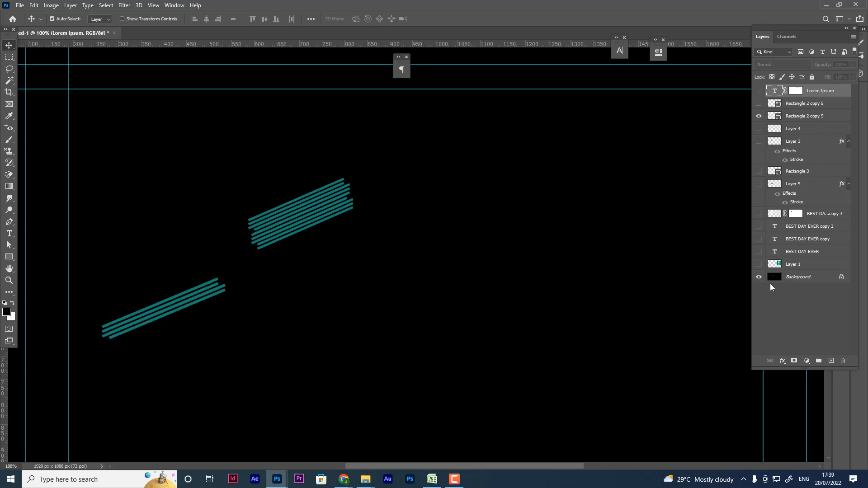
key(ctrl+z)
key(ctrl+z)
key(ctrl+z)
key(ctrl+z)
key(ctrl+z)
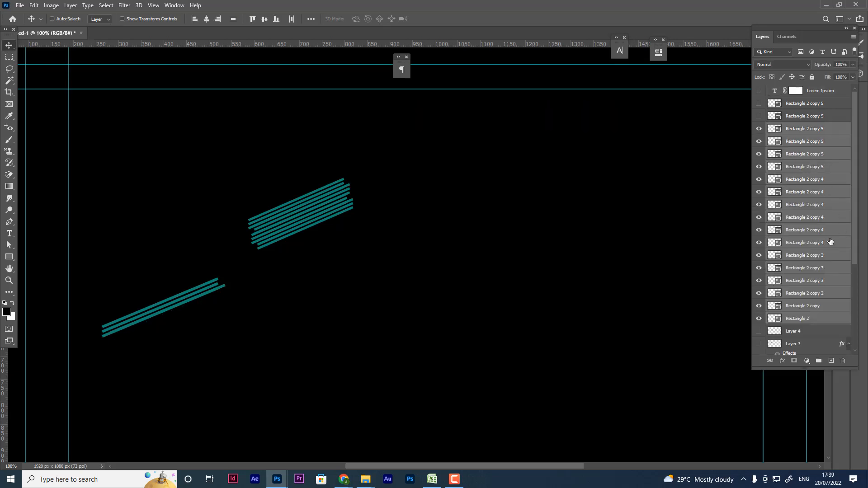
Hide the Background, merge the selected stripe layers into a single layer, and check it by toggling its visibility
scroll(830, 244, down, 5)
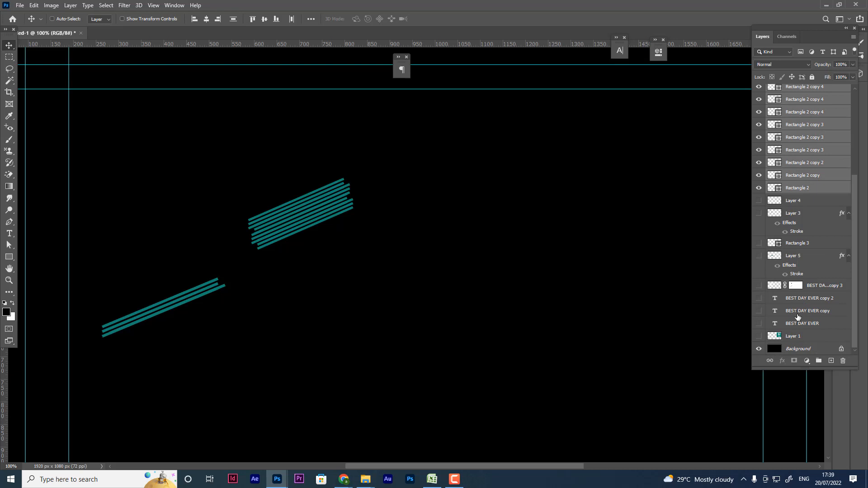
click(758, 349)
scroll(806, 276, up, 5)
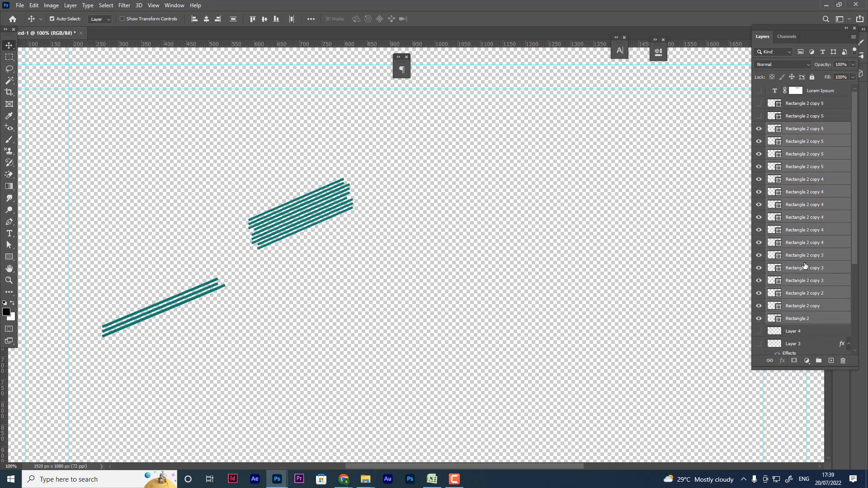
key(ctrl+e)
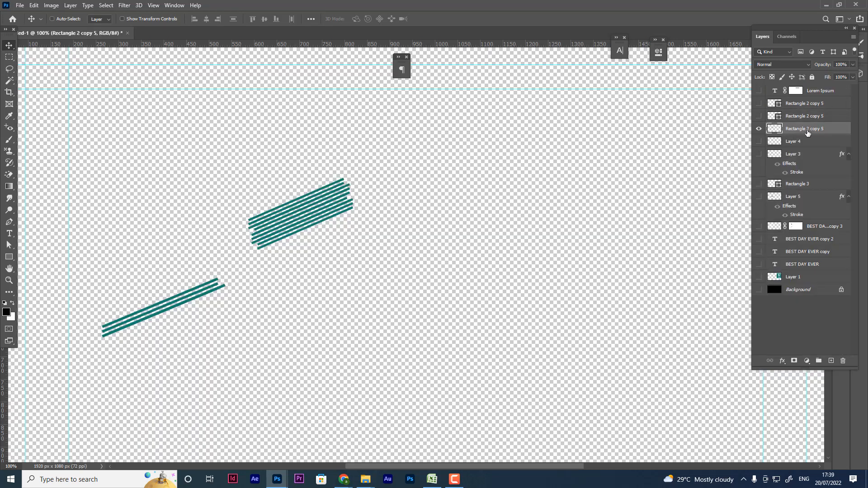
click(758, 129)
click(759, 129)
Show the Background again, then select the BEST DAY EVER copy 3 lettering layer and make it visible
click(758, 290)
click(797, 183)
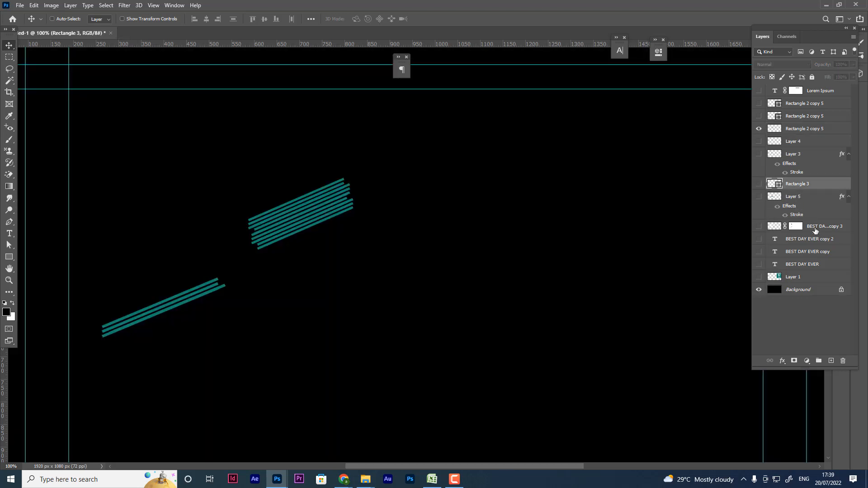
click(814, 227)
click(759, 226)
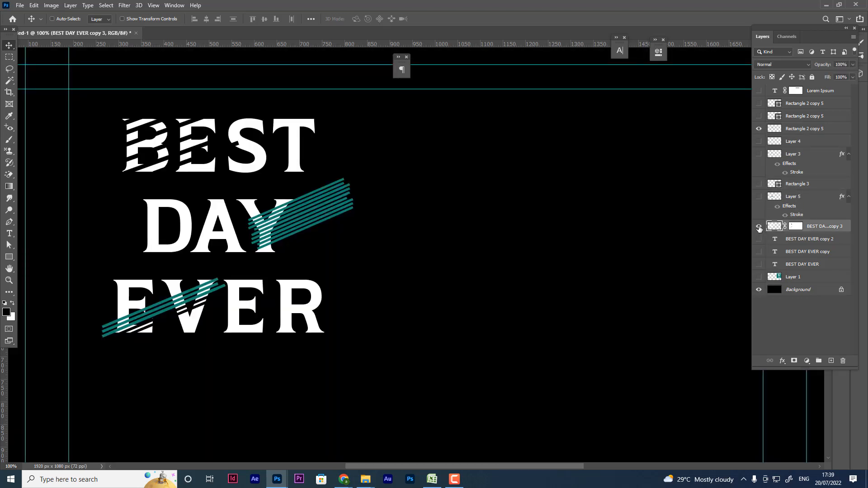
Load the merged stripes as a selection, cut them out of BEST DAY EVER copy 3 through its mask, deselect, and hide the stripes layer
ctrl+click(779, 131)
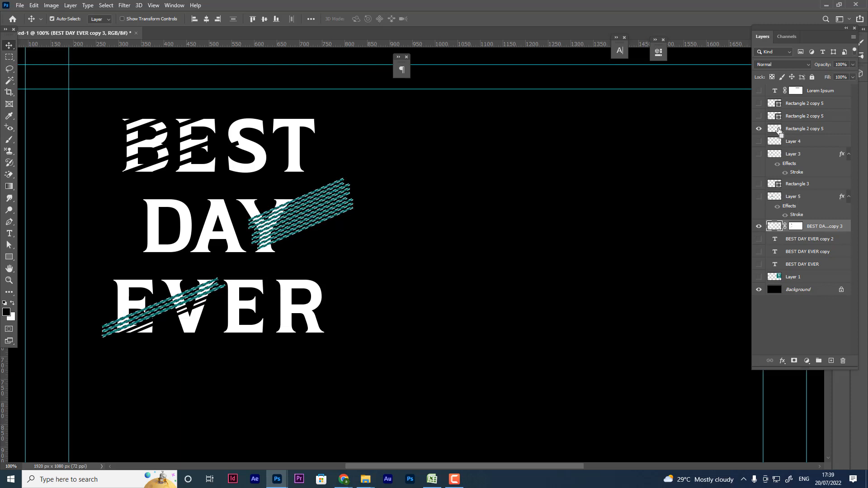
click(794, 227)
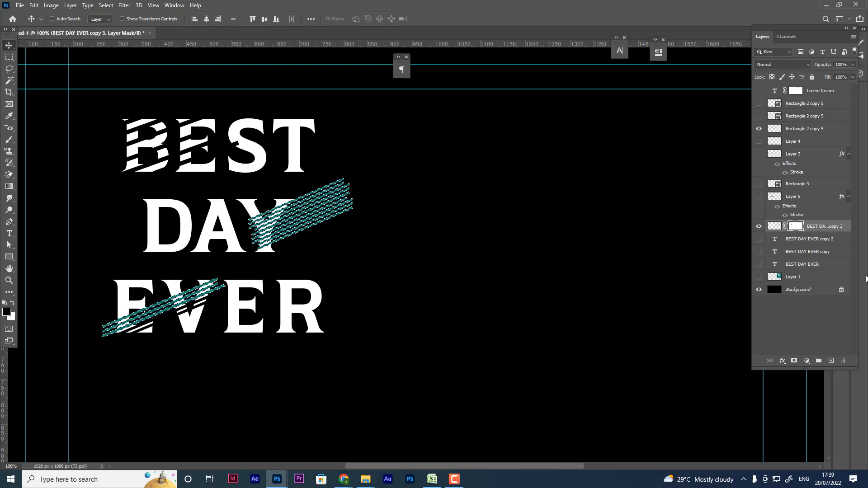
key(ctrl+d)
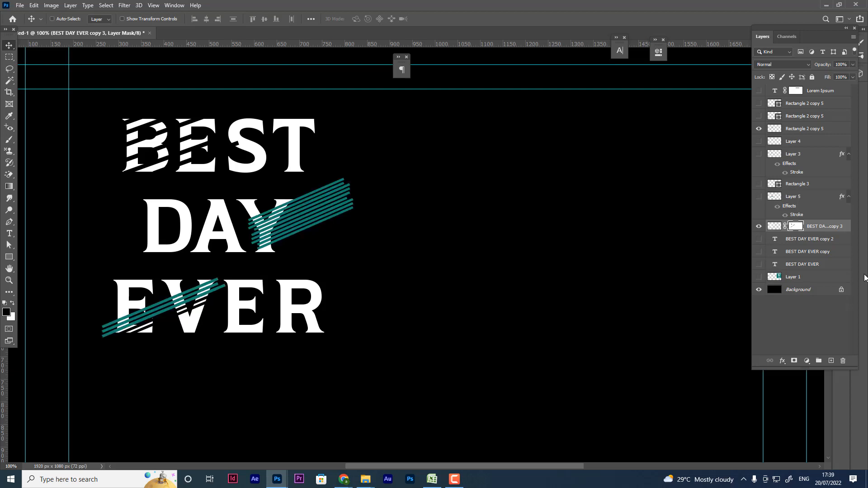
click(758, 130)
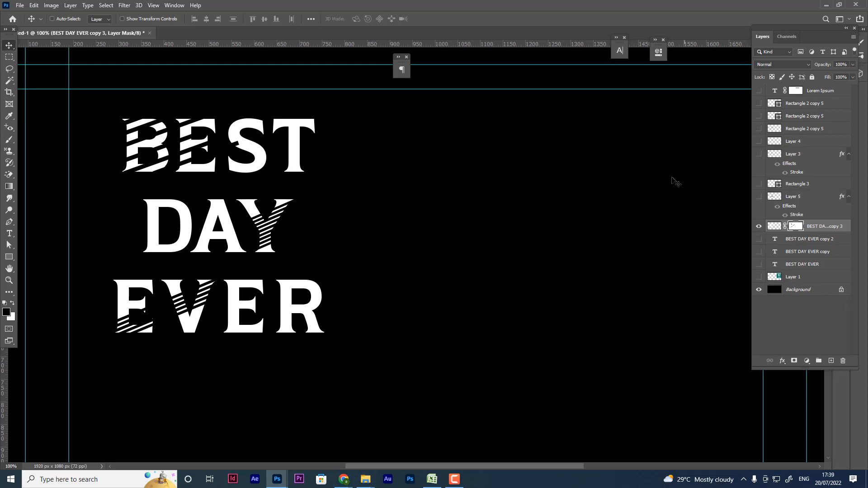
Check the hidden merged stripes layer by toggling its visibility, and delete it
scroll(705, 190, up, 2)
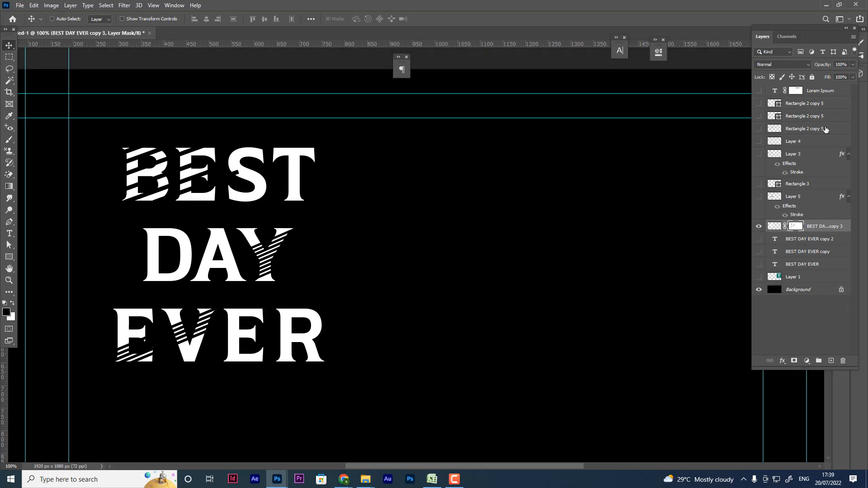
click(798, 132)
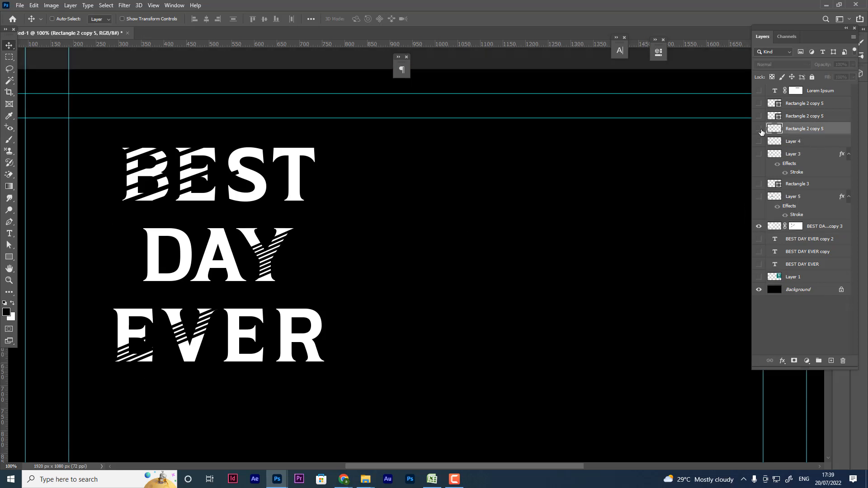
click(760, 129)
click(760, 130)
key(Delete)
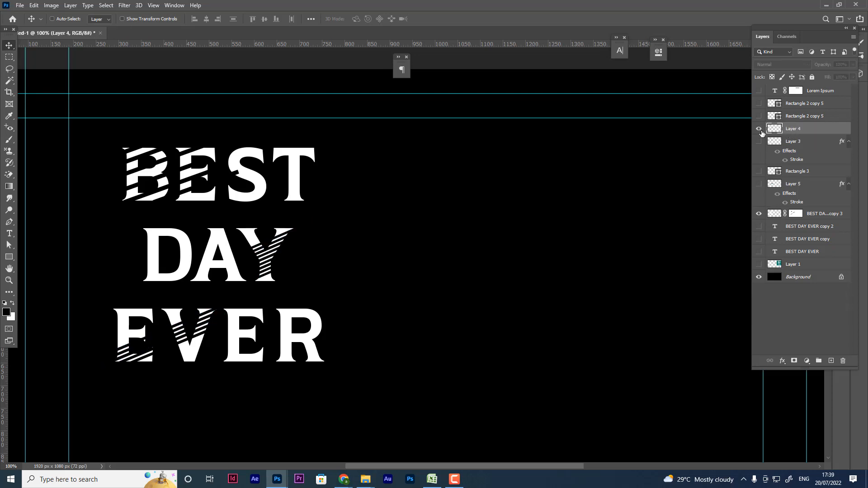
Show the Layer 4 bar crossing the letters DA and scale it up slightly with Free Transform
click(759, 129)
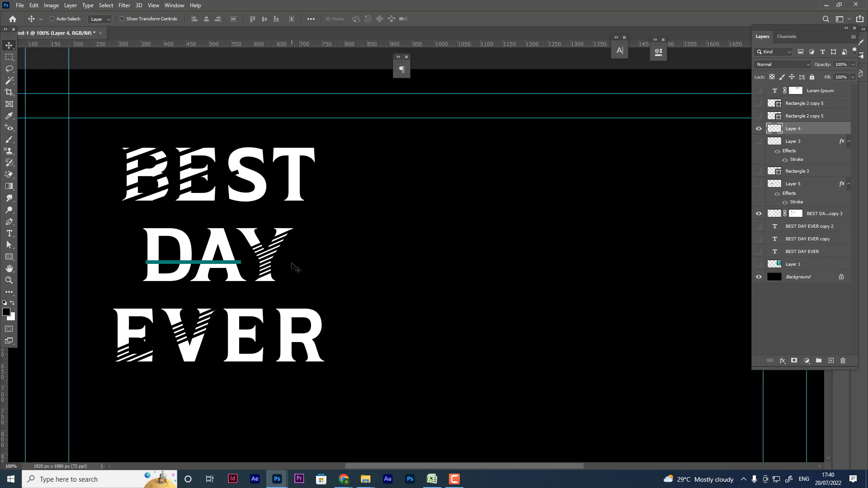
key(ctrl+t)
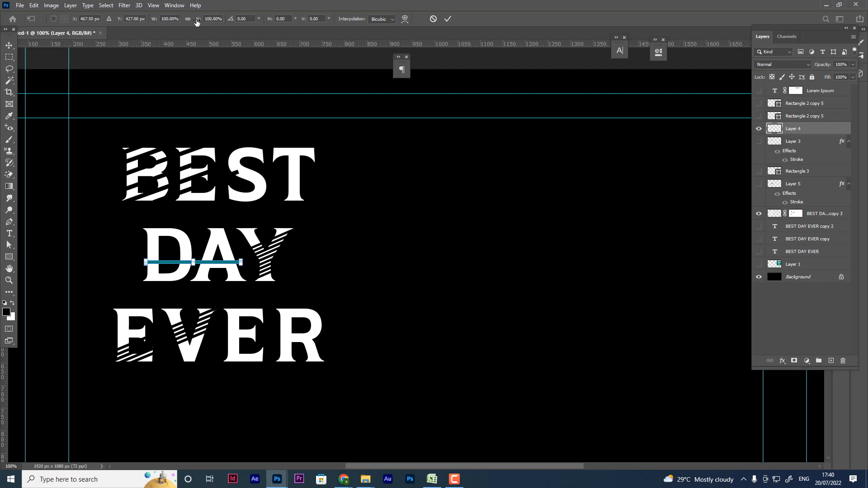
drag(196, 20, 198, 21)
key(Return)
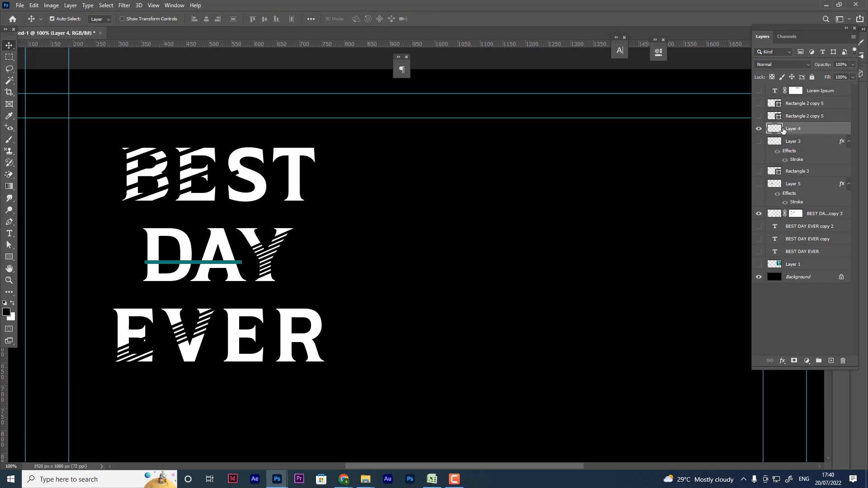
Cut the Layer 4 bar's shape out of the lettering through the BEST DAY EVER copy 3 mask, deselect, and hide Layer 4
ctrl+click(776, 131)
click(799, 213)
key(ctrl+d)
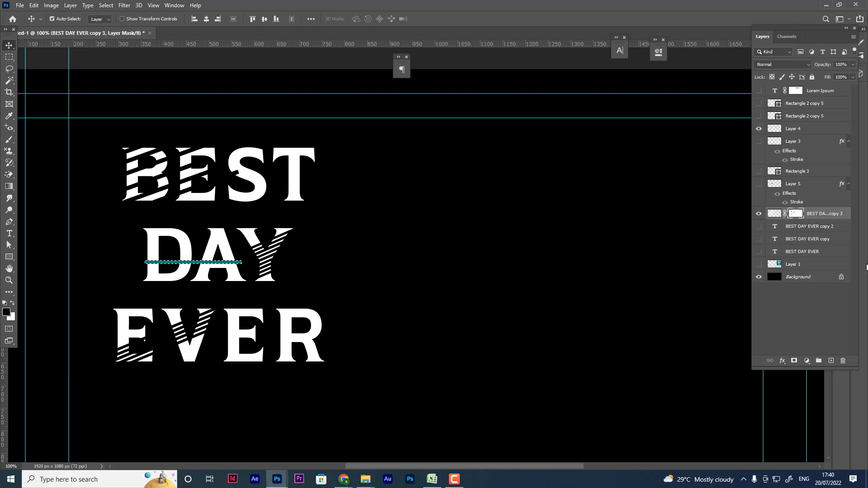
click(759, 129)
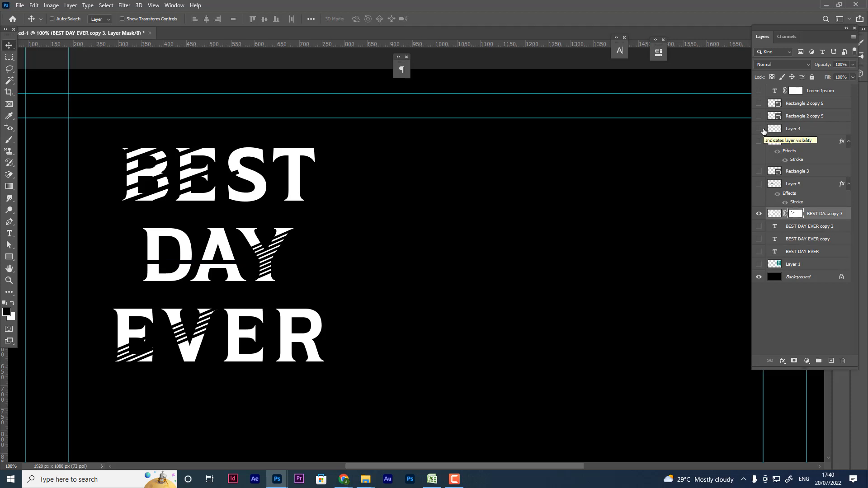
Show Layer 3 and select the teal fill of the letter D with the Magic Wand tool
click(784, 152)
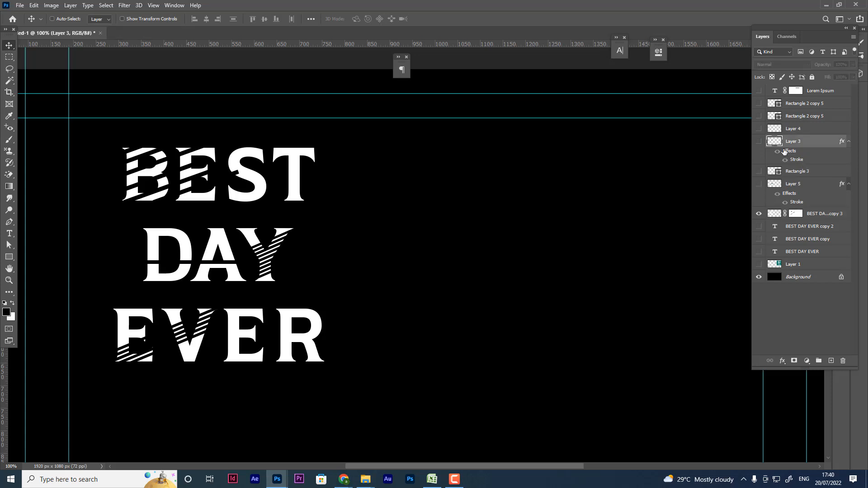
click(758, 143)
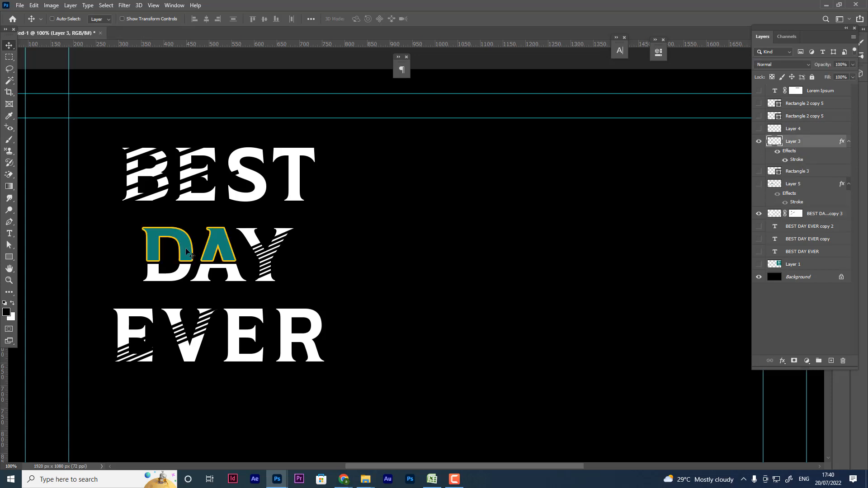
click(9, 80)
click(152, 239)
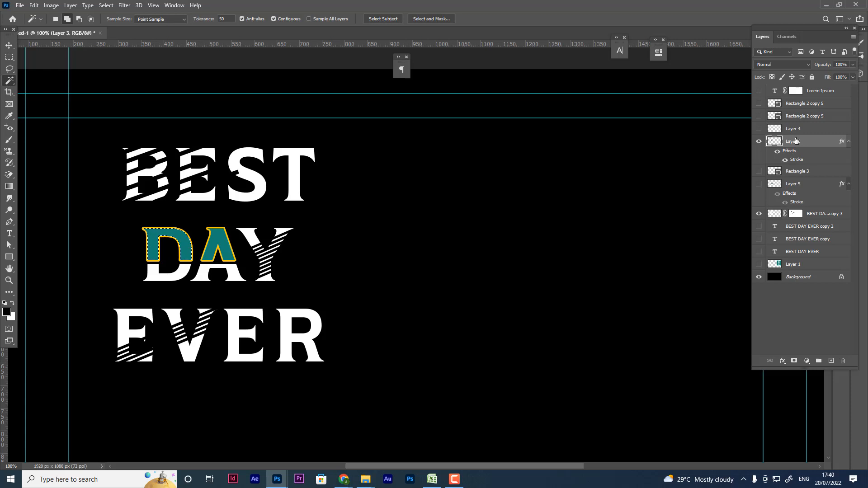
Try hiding the selected D on Layer 3 with a layer mask, undo it, and compare the layer with and without its Stroke effect
click(794, 361)
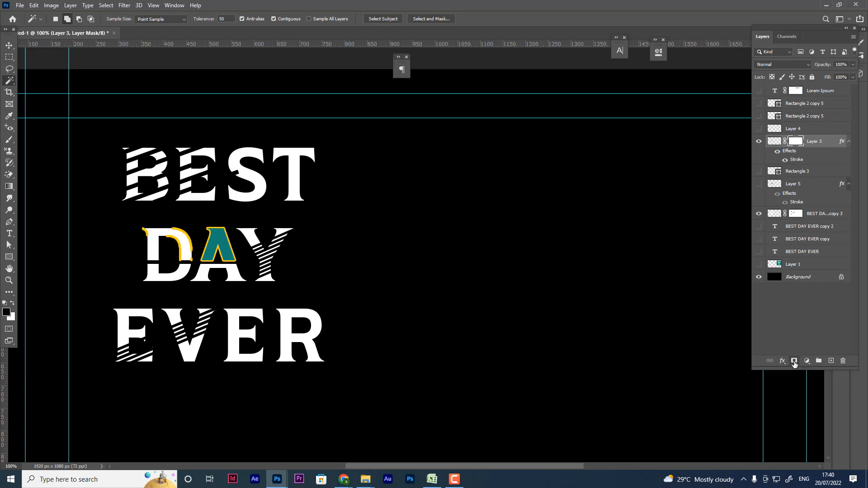
key(ctrl+z)
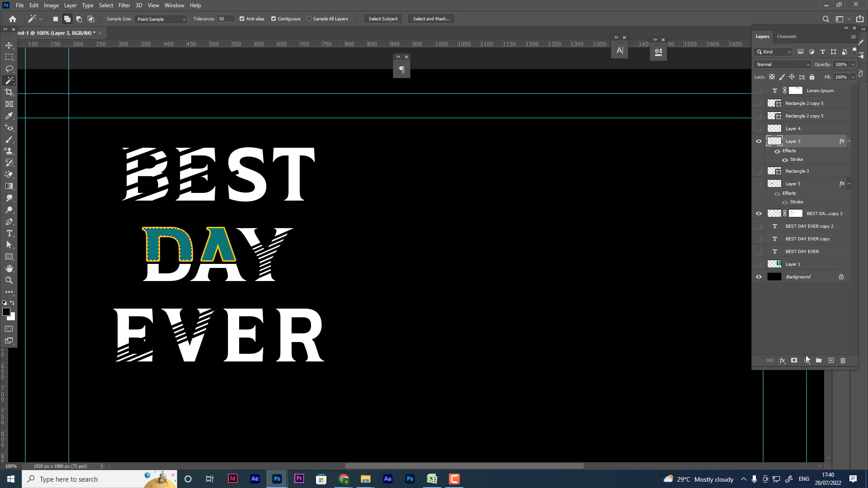
click(759, 141)
click(758, 141)
click(785, 160)
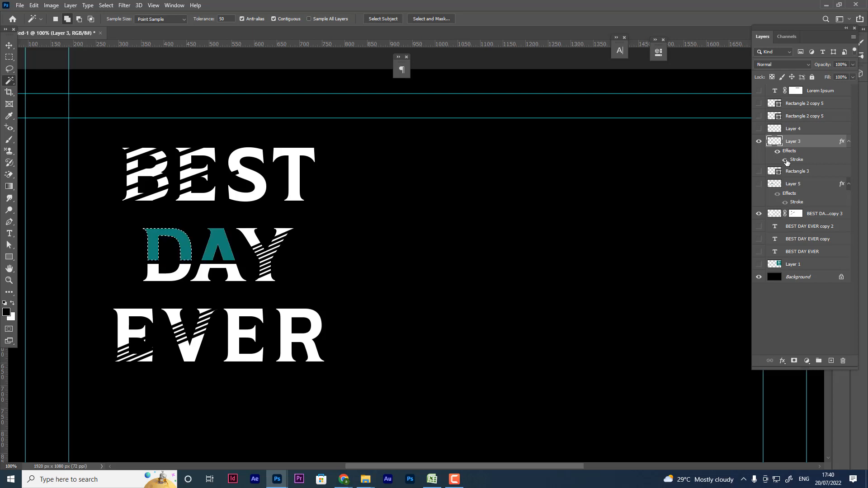
click(786, 160)
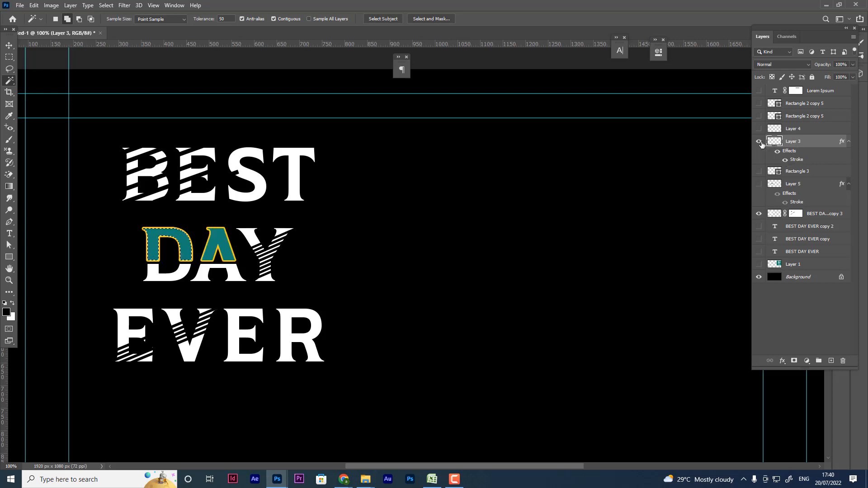
click(759, 142)
click(760, 142)
Try Layer 3 masks that reveal only the selected D and that hide it, undoing each one
click(793, 360)
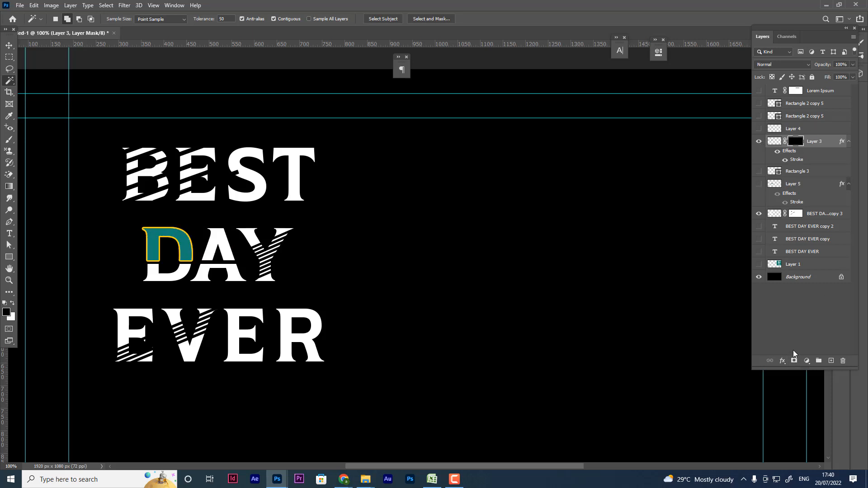
key(ctrl+z)
click(794, 362)
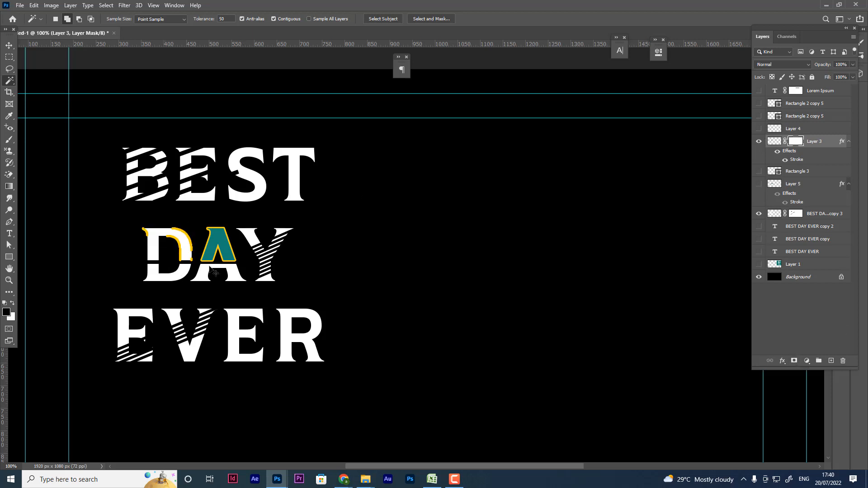
key(ctrl+z)
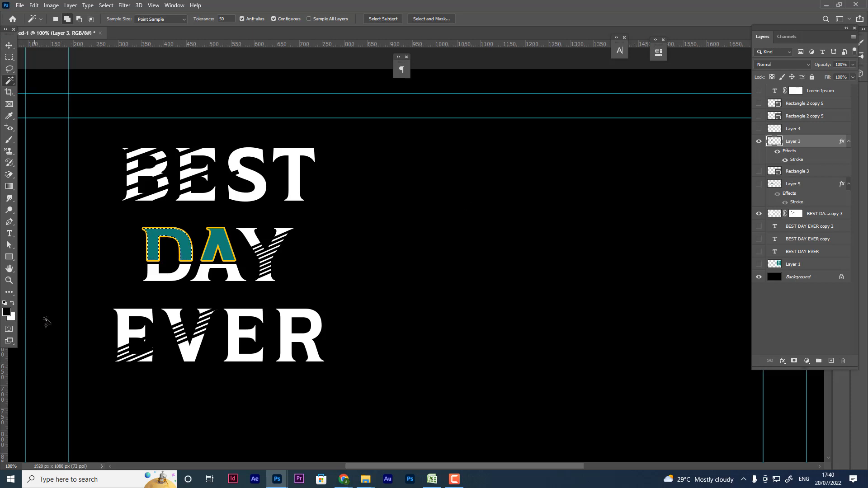
Fill the selected upper part of the D on Layer 3 with black and deselect
key(Delete)
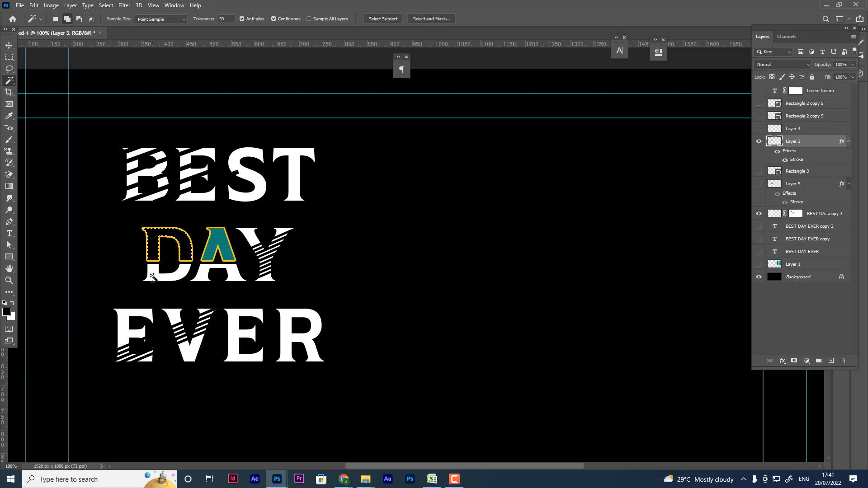
key(ctrl+d)
Examine what Layer 5 and Rectangle 3 contain by toggling the visibility of each
click(791, 172)
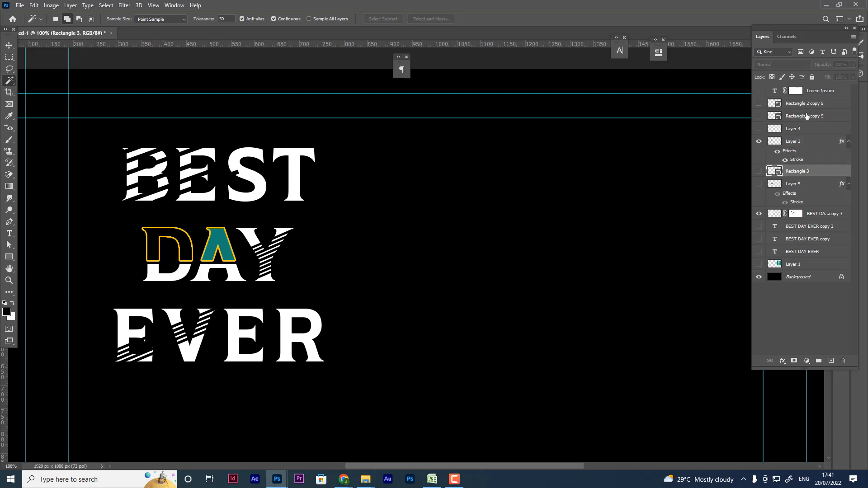
click(759, 185)
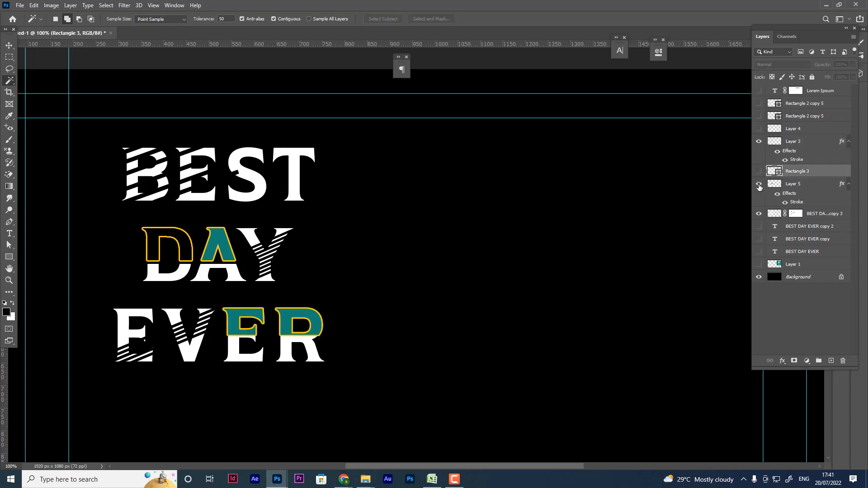
click(759, 184)
click(759, 172)
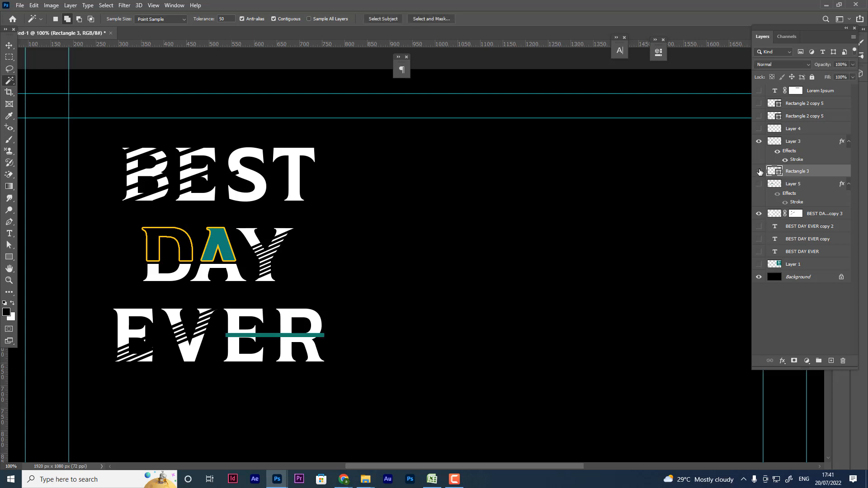
click(759, 171)
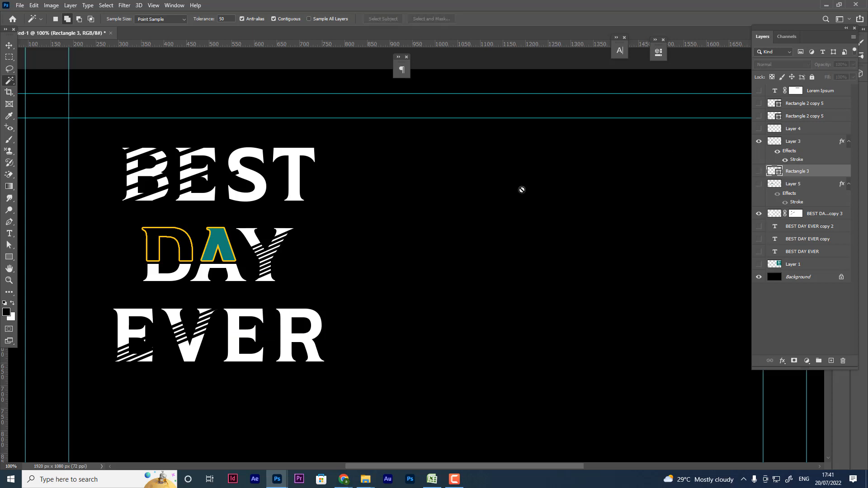
Select Layer 3 from the canvas, check it by toggling its visibility, load its letter shapes as a selection, fill them with black, and deselect
click(8, 45)
right_click(227, 252)
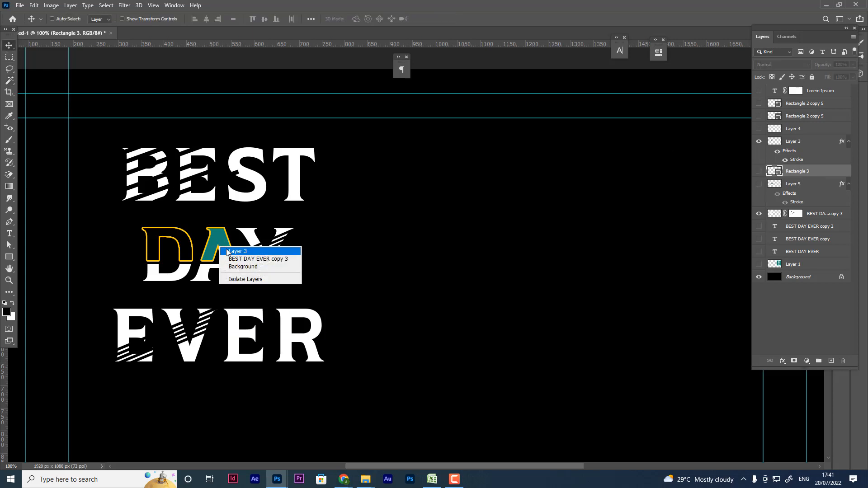
click(227, 252)
click(758, 142)
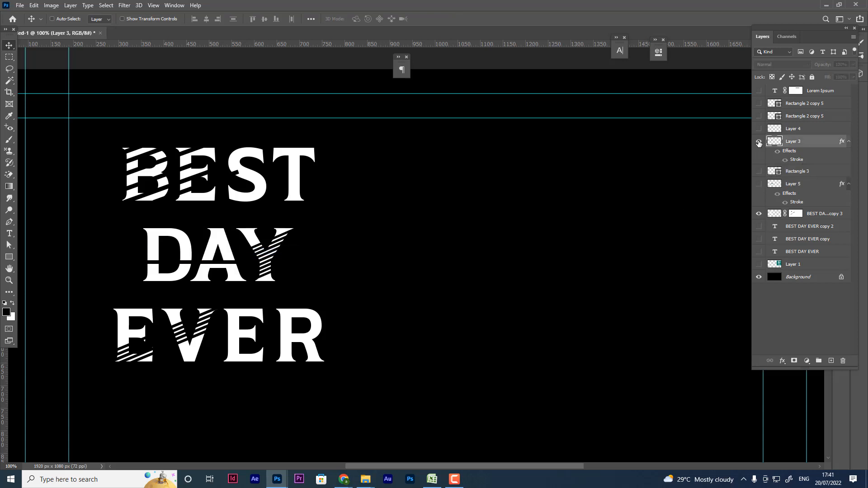
click(759, 142)
click(759, 142)
click(759, 142)
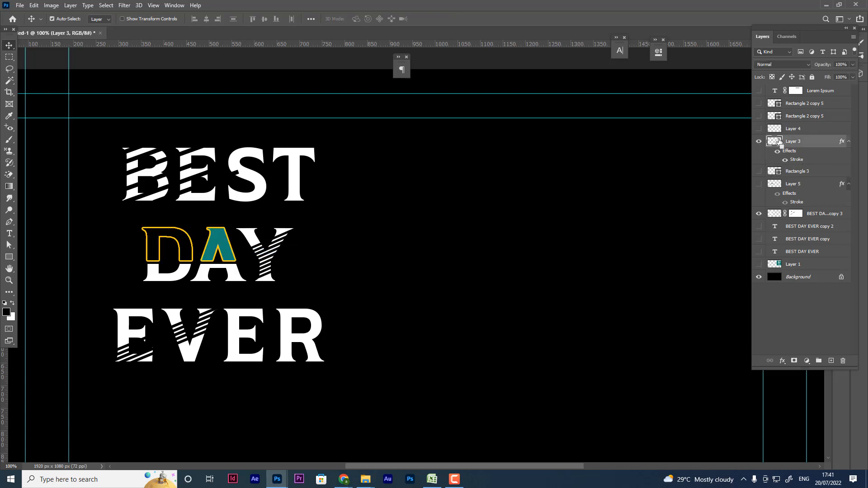
ctrl+click(780, 141)
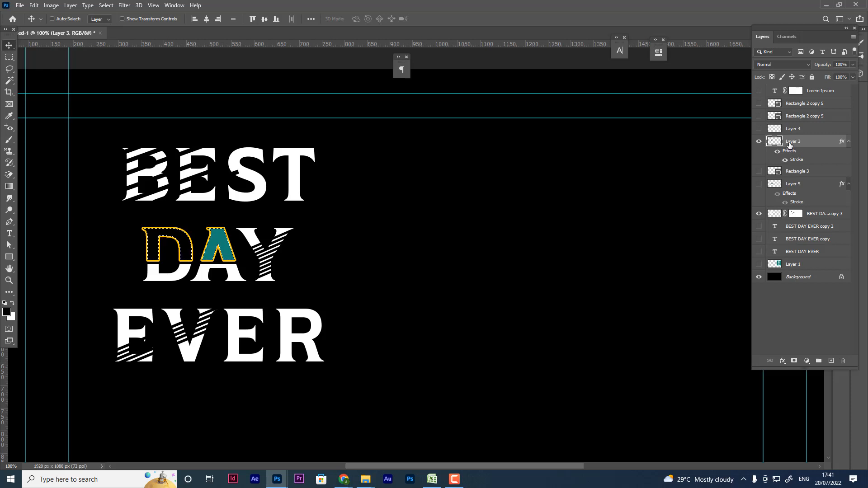
key(alt+BackSpace)
key(ctrl+d)
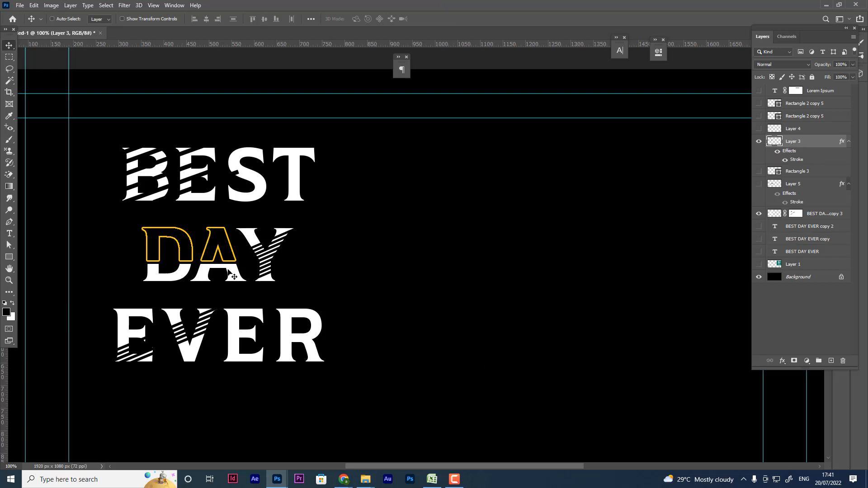
Check the Lorem Ipsum text layer by toggling its visibility, and delete it
scroll(195, 299, down, 2)
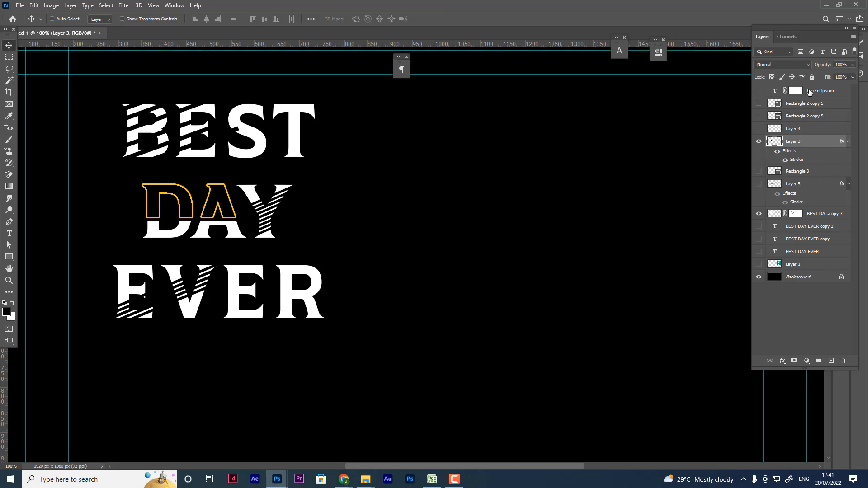
click(810, 92)
click(759, 91)
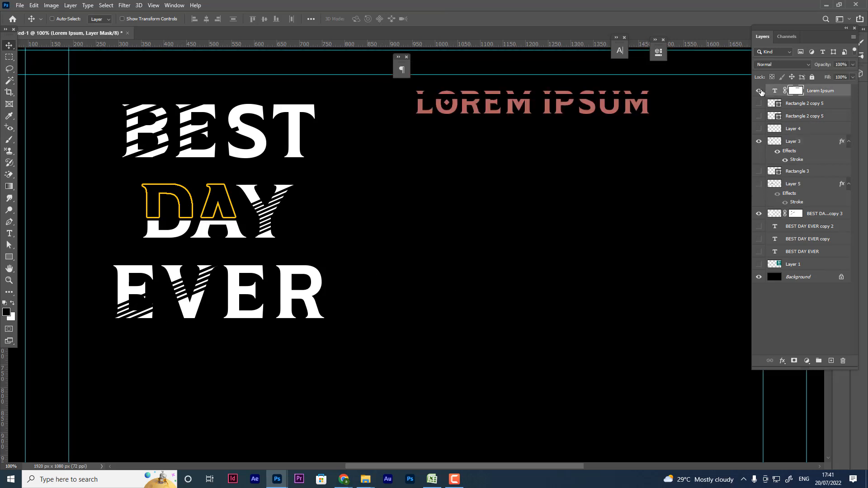
click(759, 91)
key(Delete)
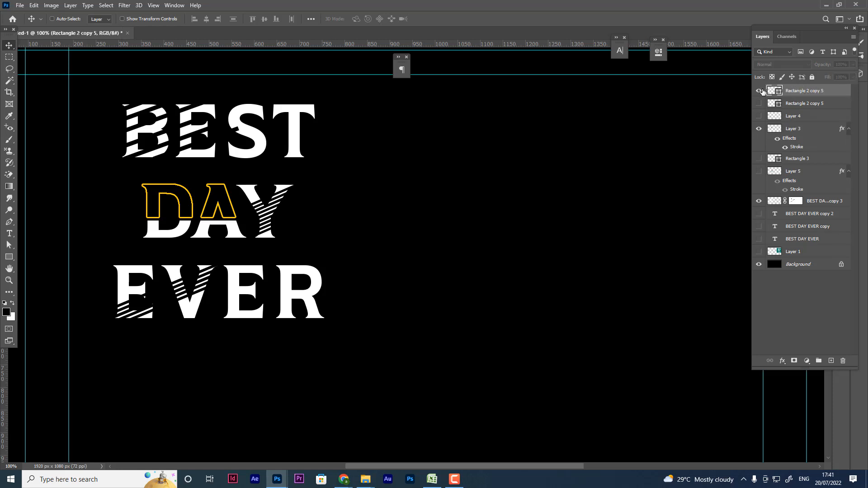
Delete the two Rectangle 2 copy 5 layers and Layer 4 after checking their visibility
click(759, 91)
click(759, 91)
key(Delete)
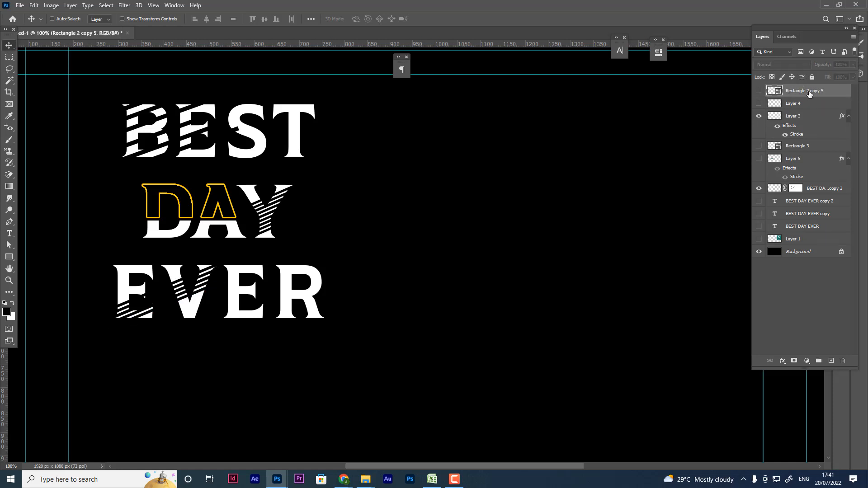
click(760, 91)
click(760, 91)
key(Delete)
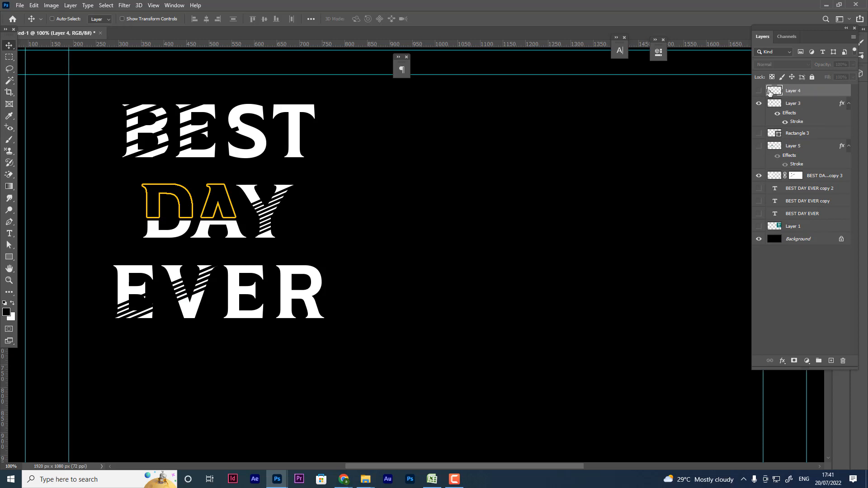
click(759, 91)
key(Delete)
Examine what Rectangle 3 and Layer 5 cover on EVER by toggling their visibility, leaving only Rectangle 3 shown
click(759, 121)
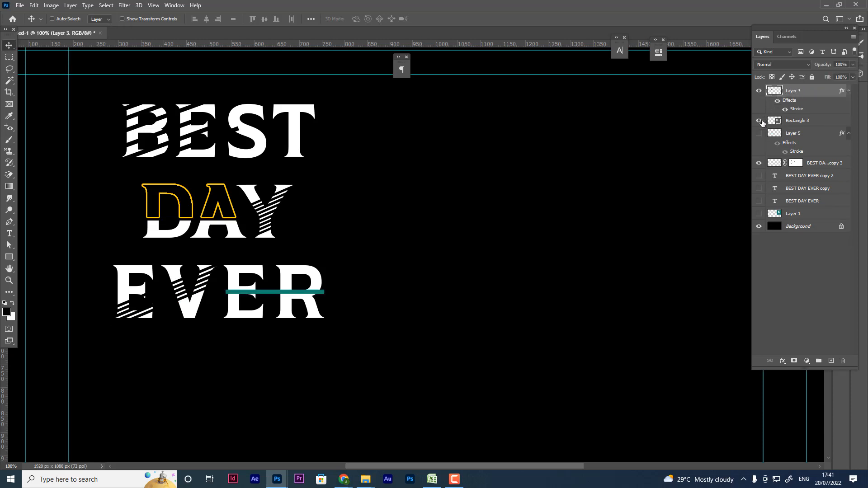
click(760, 121)
click(807, 121)
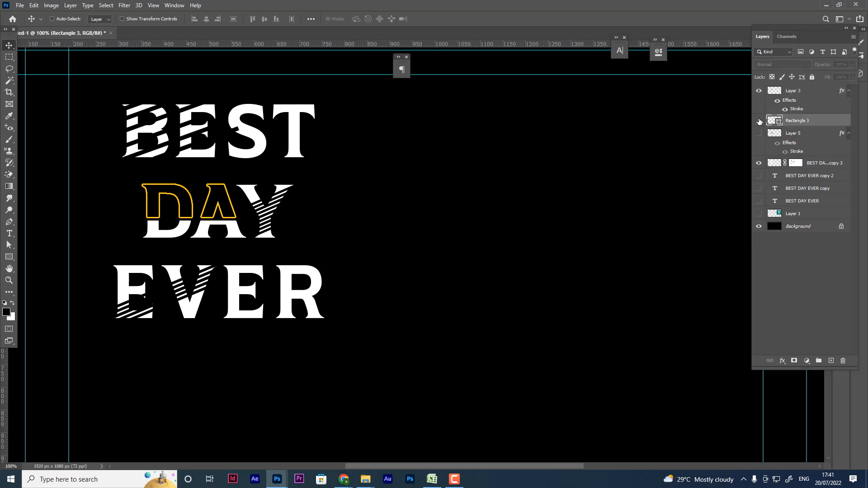
click(760, 134)
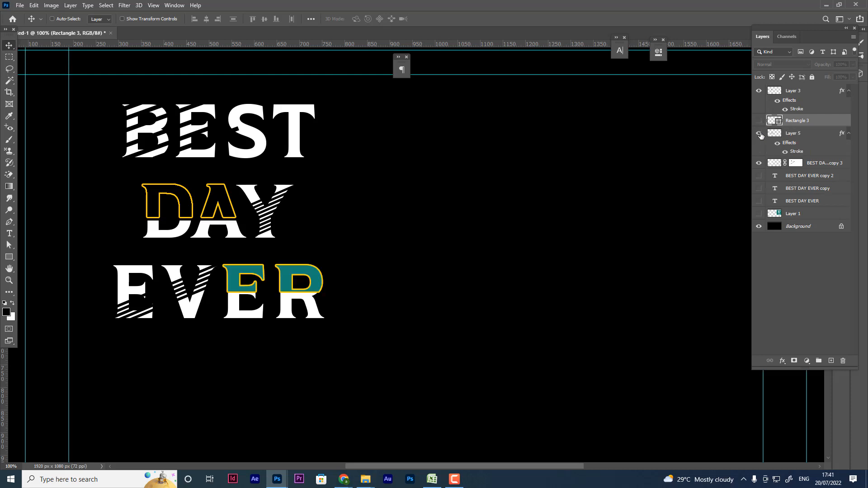
click(758, 120)
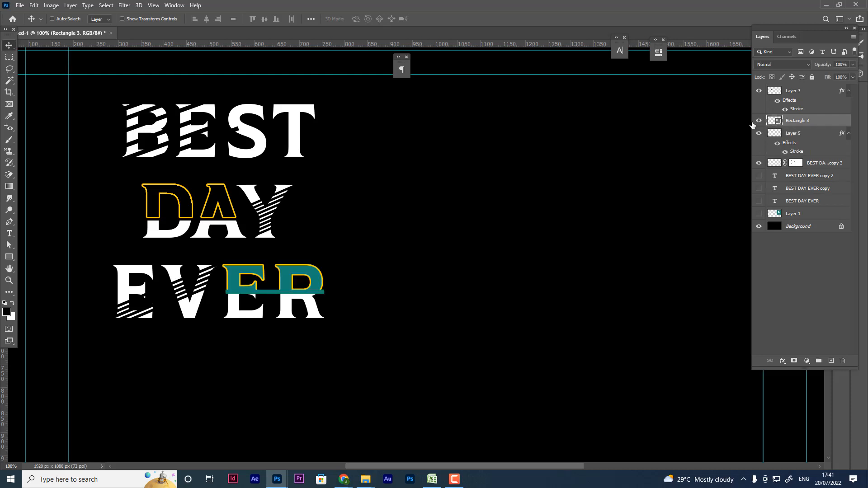
click(760, 133)
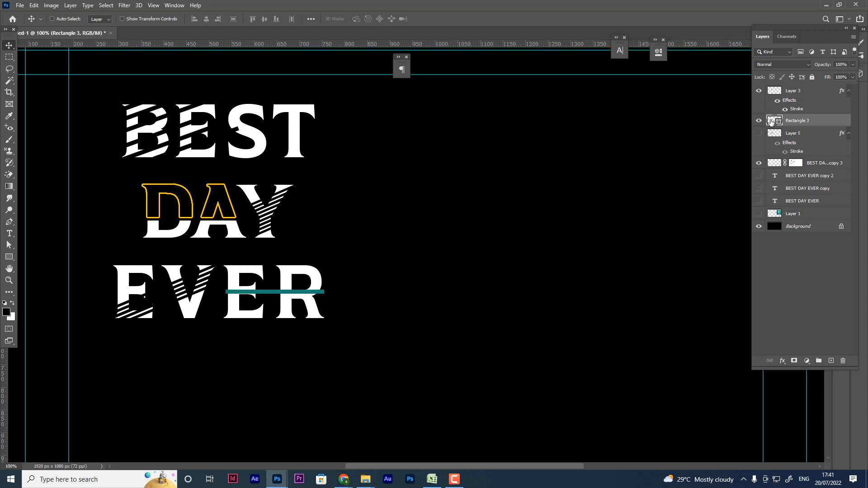
Load Rectangle 3 as a selection, fill it with black on the BEST DAY EVER copy 3 layer mask, and deselect
ctrl+click(771, 121)
click(794, 163)
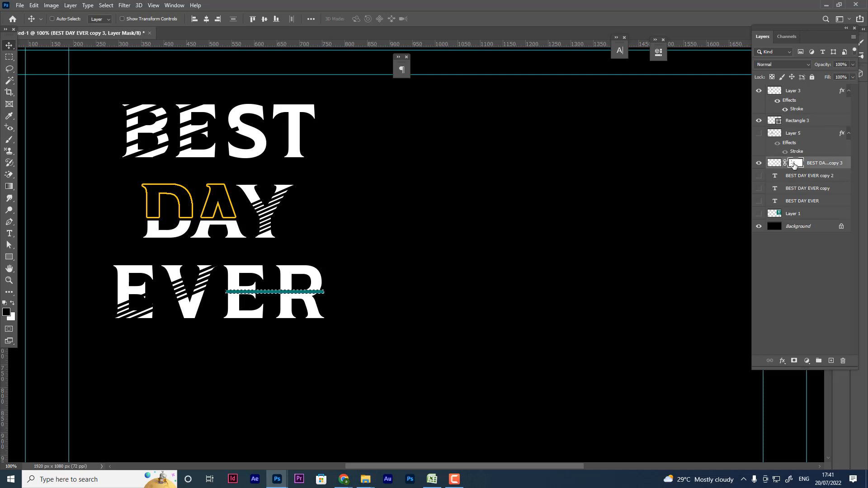
click(794, 164)
key(alt+BackSpace)
key(ctrl+d)
Hide Rectangle 3 to check the gap cut through the ER letters, and delete that layer
click(758, 120)
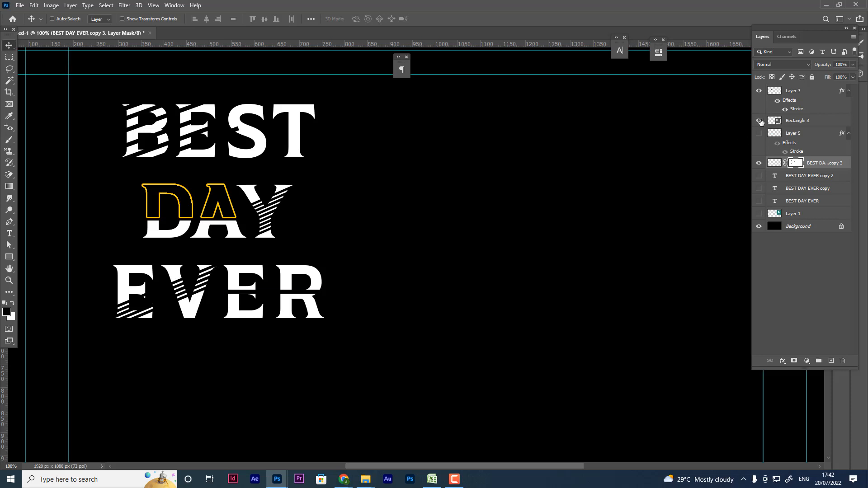
click(758, 121)
click(802, 126)
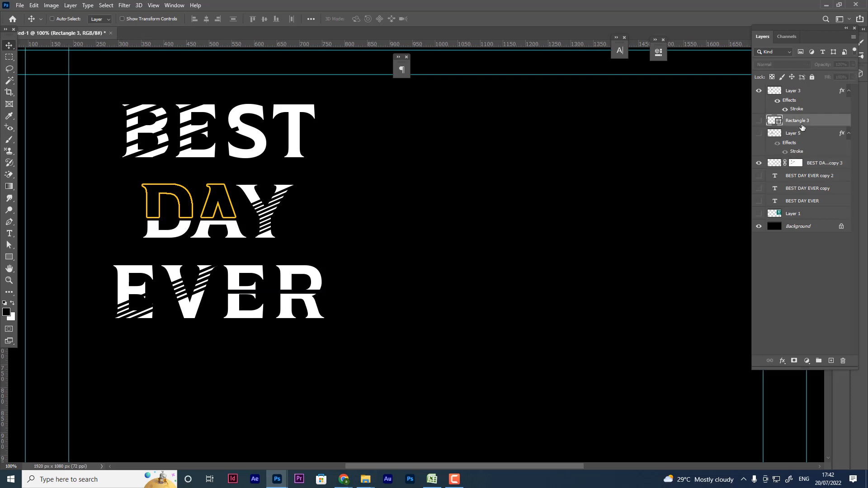
key(ctrl+e)
Show Layer 5, load its ER letter halves as a selection, fill them with black, and deselect
click(759, 120)
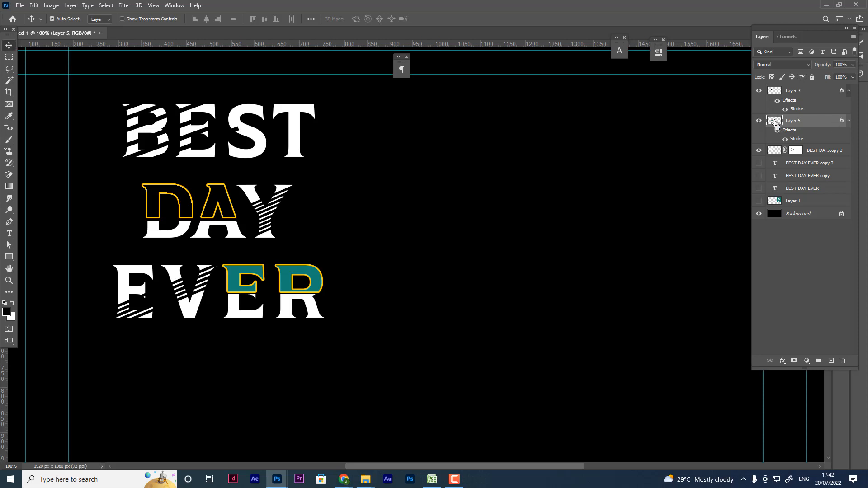
ctrl+click(774, 121)
key(Delete)
key(ctrl+d)
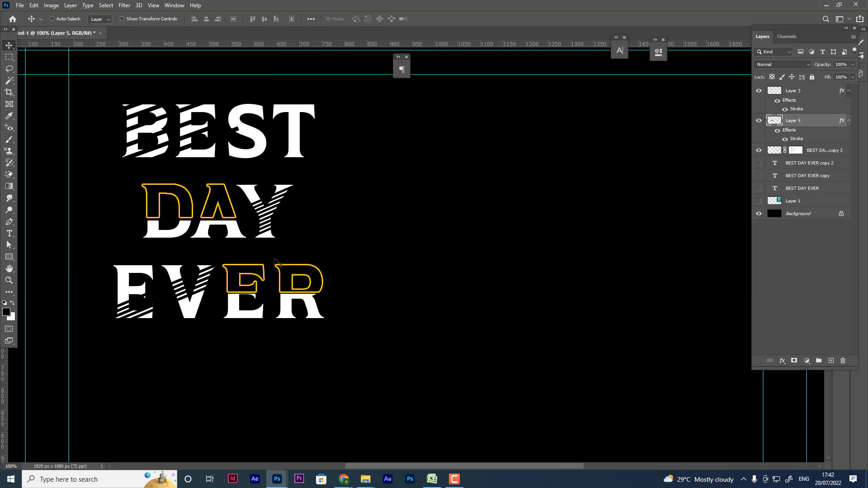
Show the Layer 1 reference image and position it beside the lettering, without overlapping it, for comparison
scroll(276, 261, up, 3)
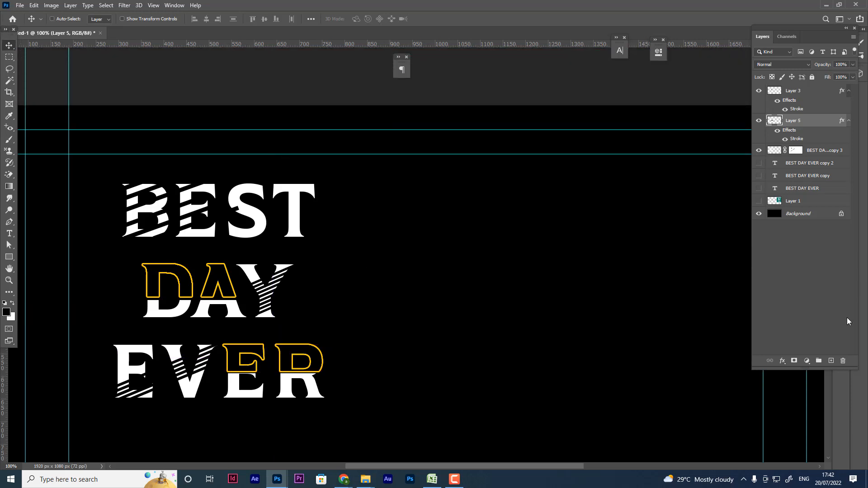
key(ctrl+minus)
key(ctrl+minus)
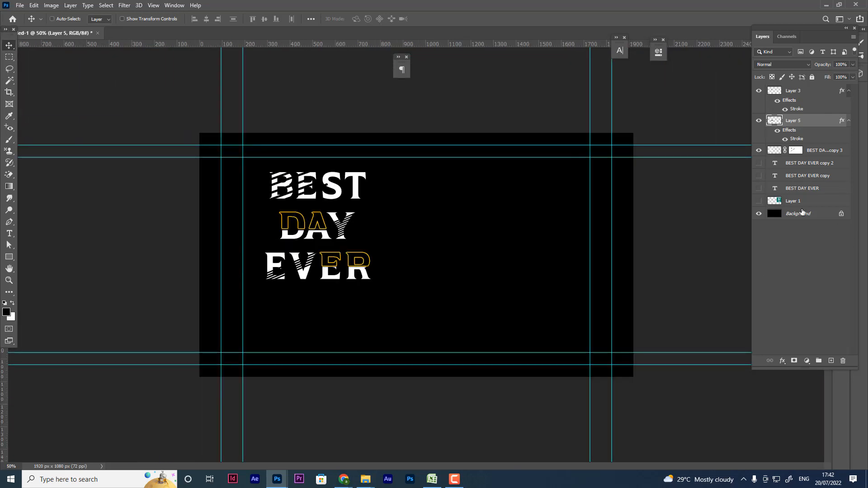
click(758, 201)
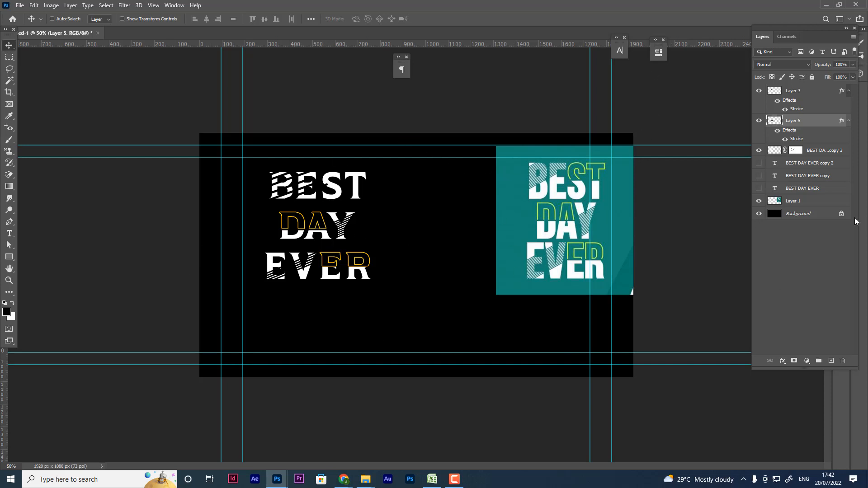
click(768, 206)
drag(597, 217, 447, 227)
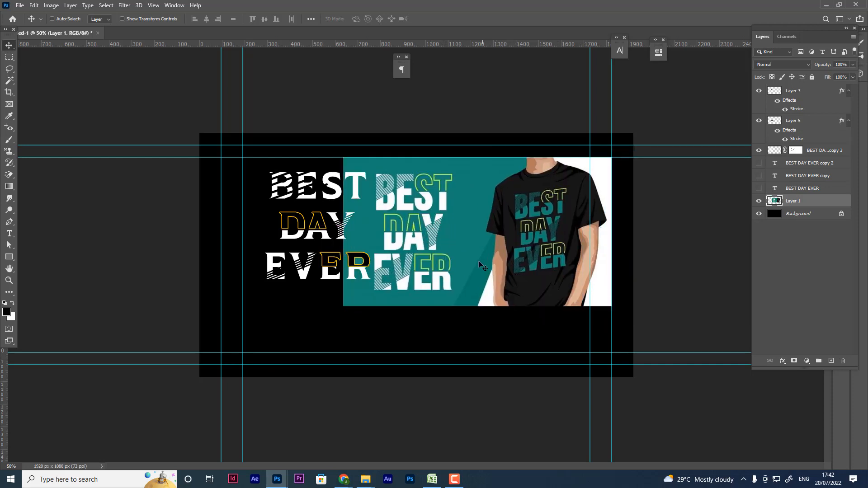
drag(459, 239, 595, 235)
Switch to Chrome, search Google for black t shirt in a new tab, and show the image results
mouse_move(343, 481)
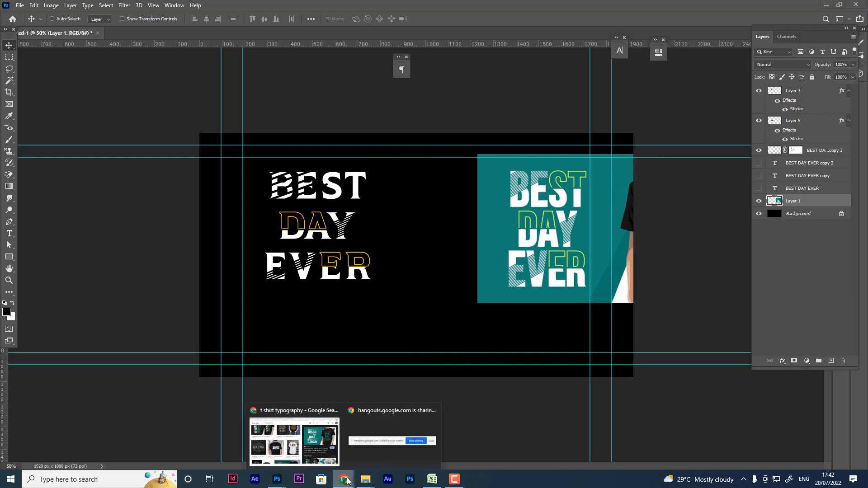
click(316, 443)
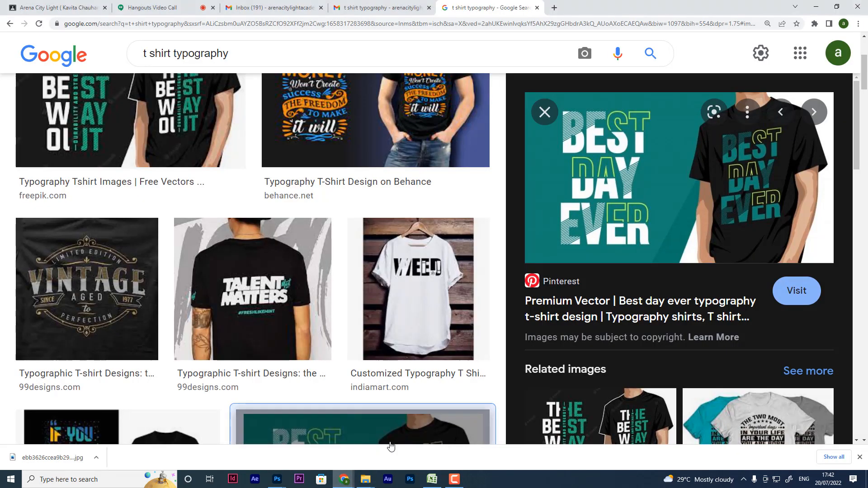
click(553, 10)
text(blac)
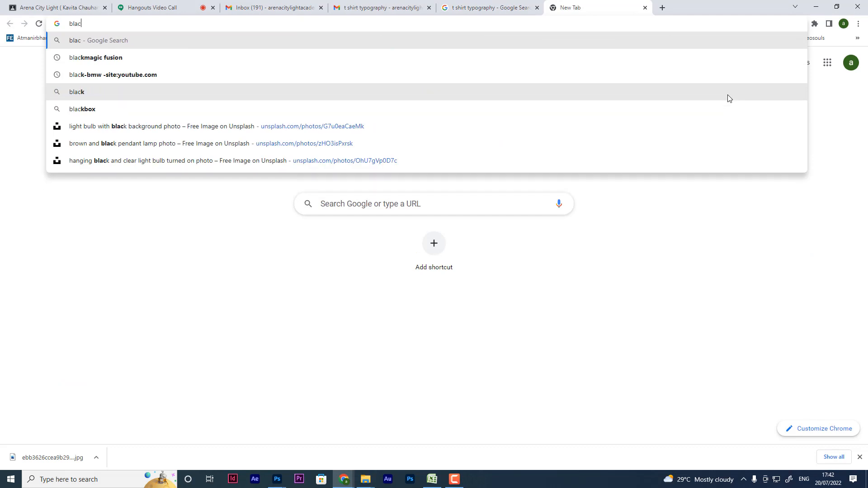
text(k tshrit)
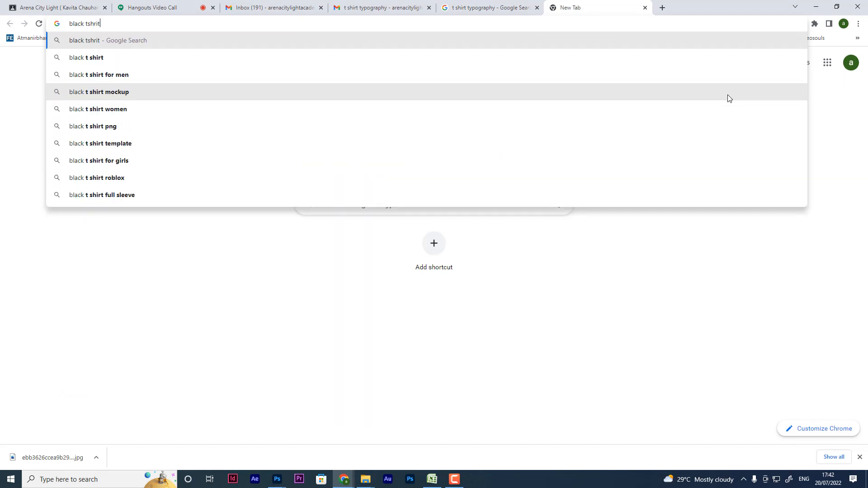
key(Return)
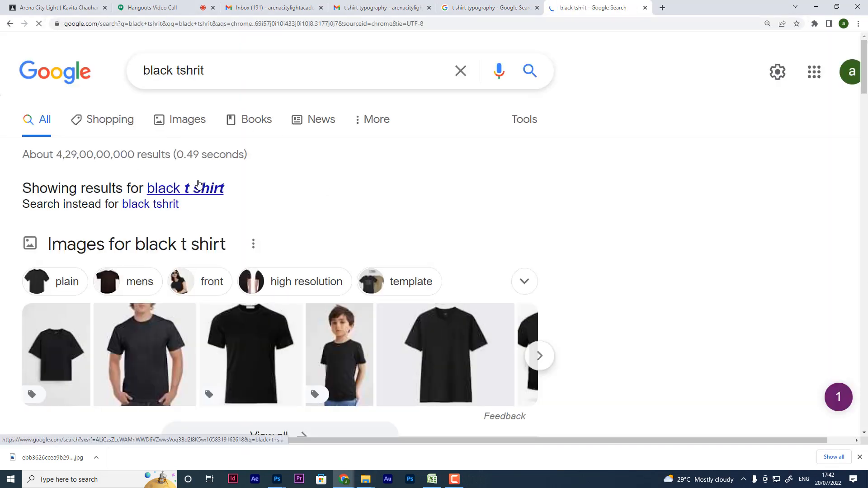
click(185, 188)
click(107, 127)
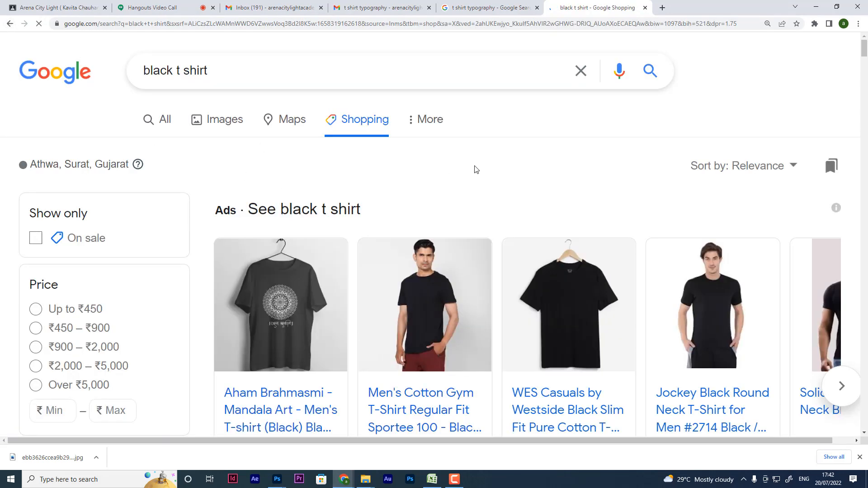
click(202, 128)
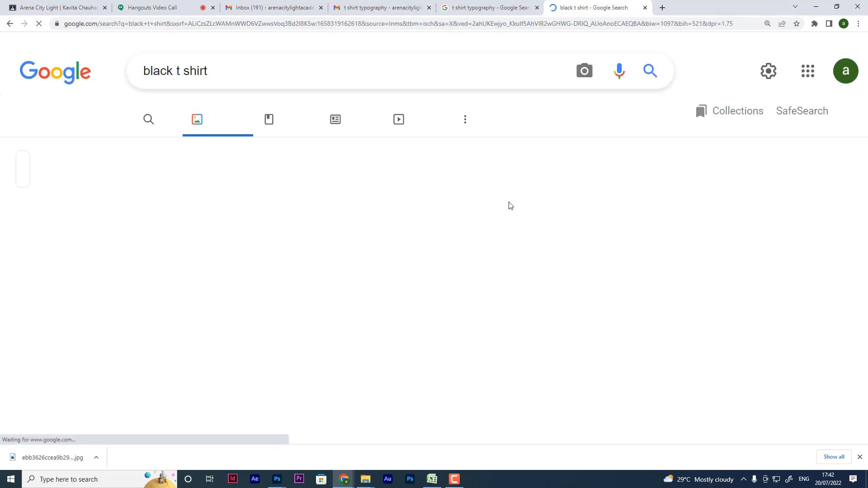
Preview the New York Magazine black T-shirt photo and look through its related images
scroll(390, 233, down, 3)
click(776, 158)
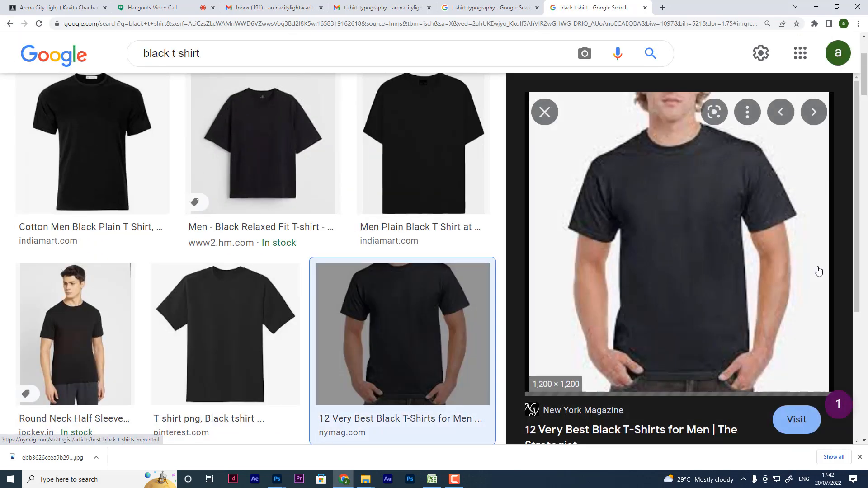
scroll(680, 218, down, 5)
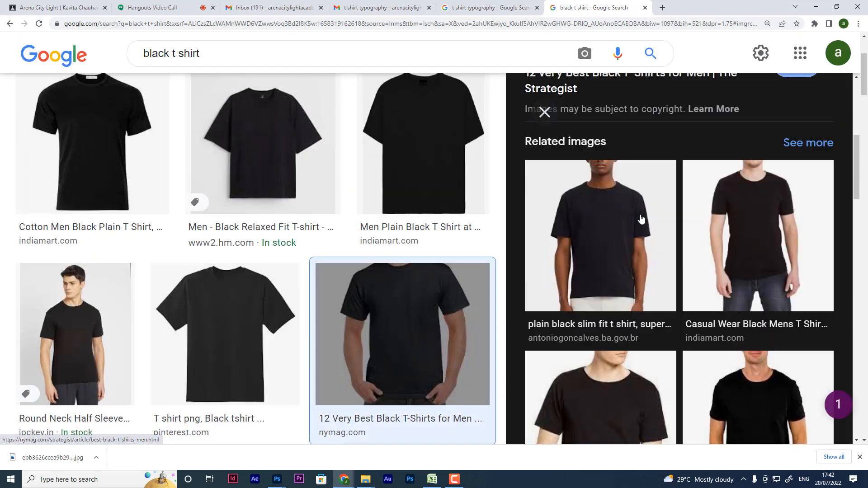
scroll(745, 242, down, 3)
scroll(704, 233, down, 2)
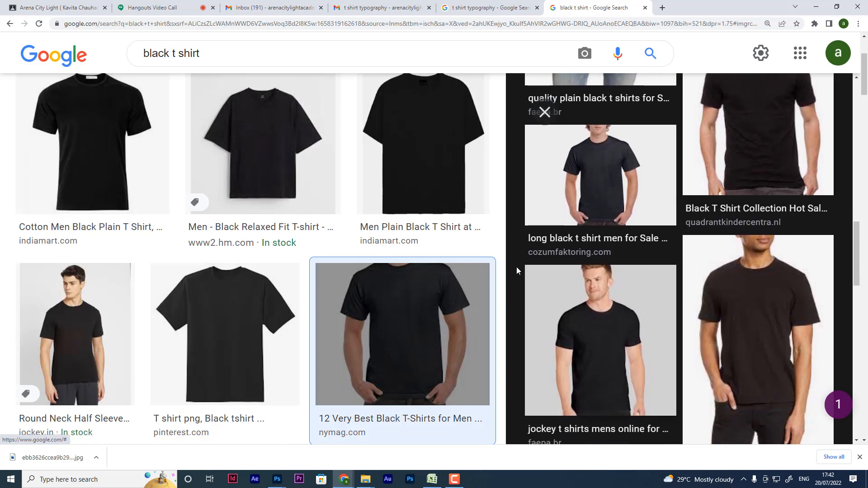
scroll(671, 226, up, 10)
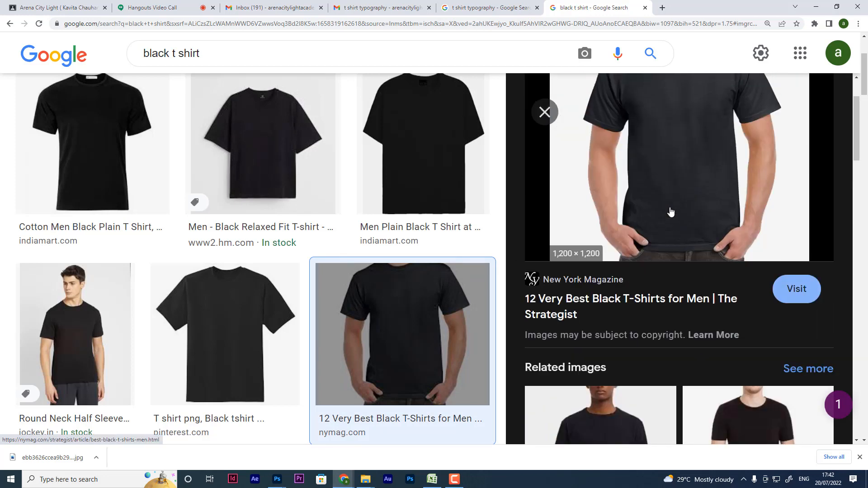
right_click(653, 170)
click(680, 269)
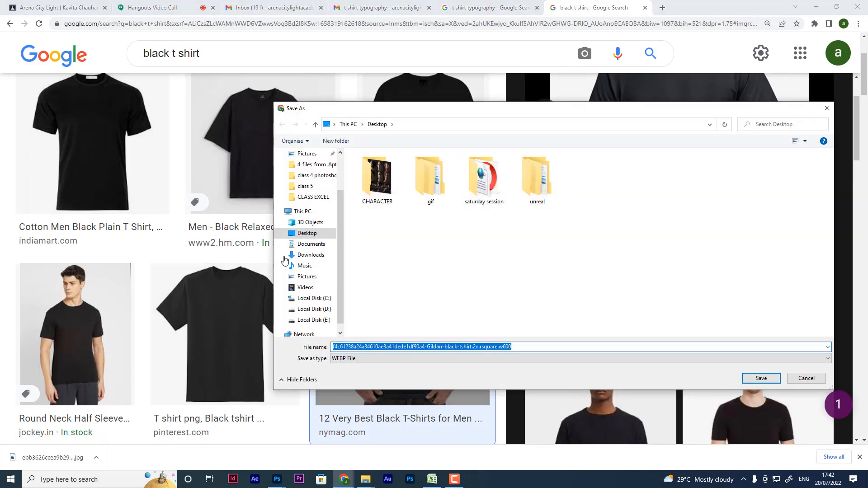
click(812, 380)
Filter the image results to Large size and preview the Jockey round neck half sleeve T-shirt
scroll(289, 208, up, 3)
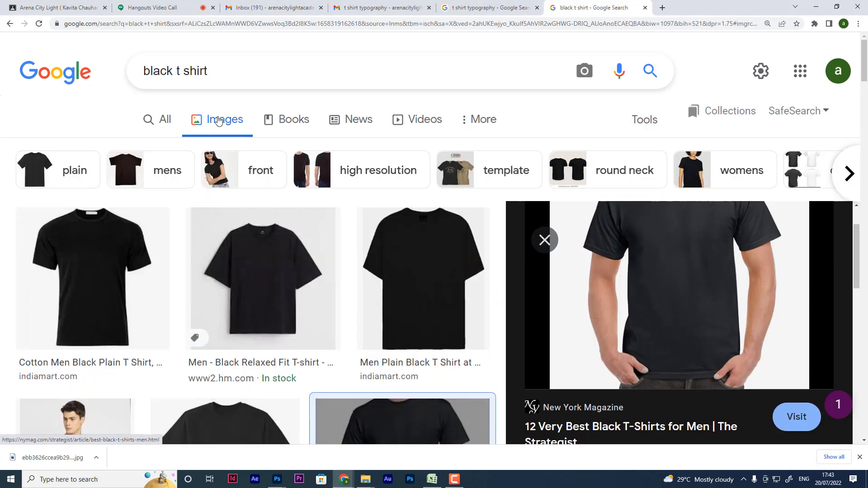
click(644, 120)
click(154, 156)
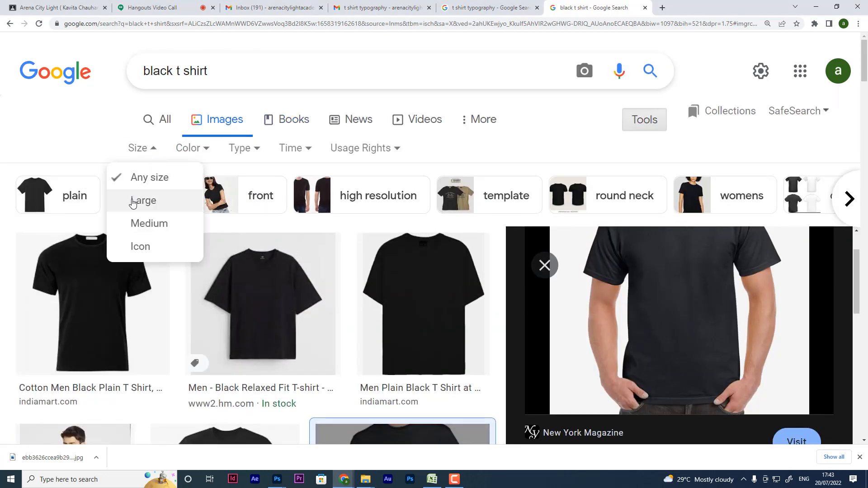
click(137, 200)
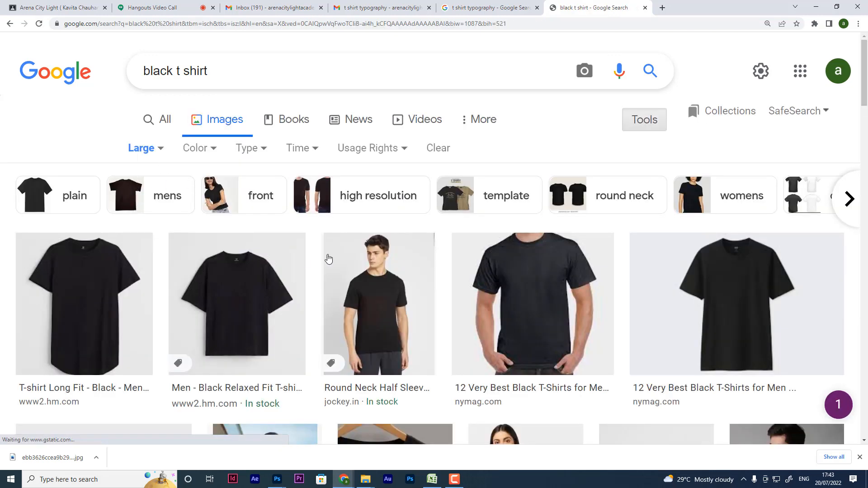
scroll(357, 244, down, 2)
click(387, 219)
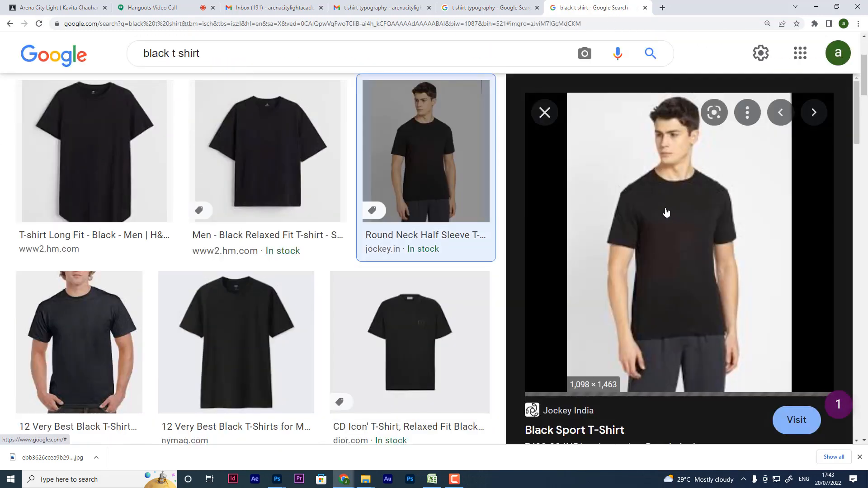
right_click(661, 156)
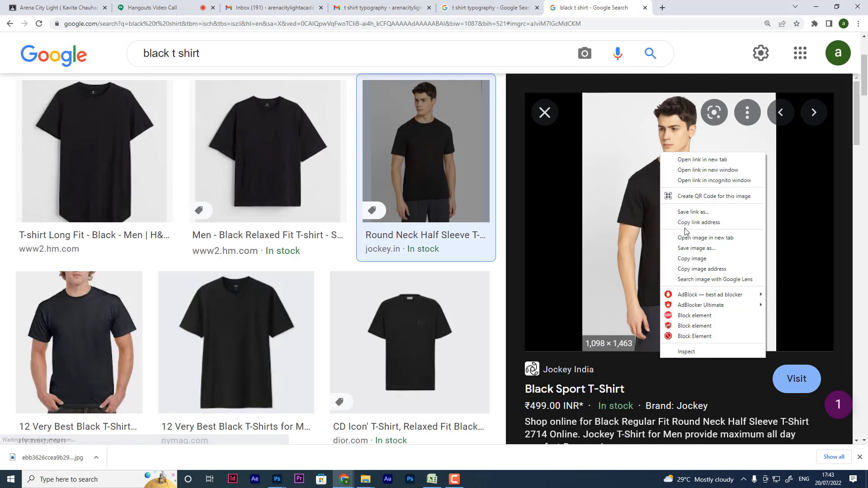
click(682, 246)
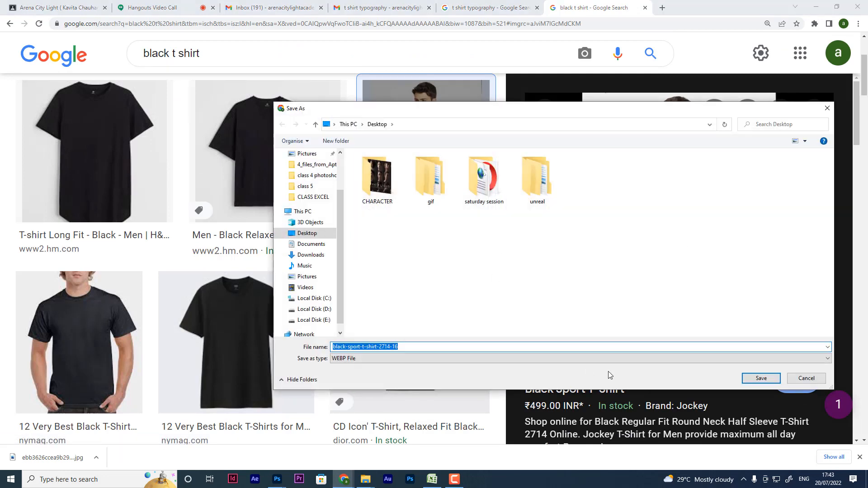
click(806, 379)
Open the Jockey black T-shirt photo at full size in its own browser tab and switch to that tab
right_click(650, 211)
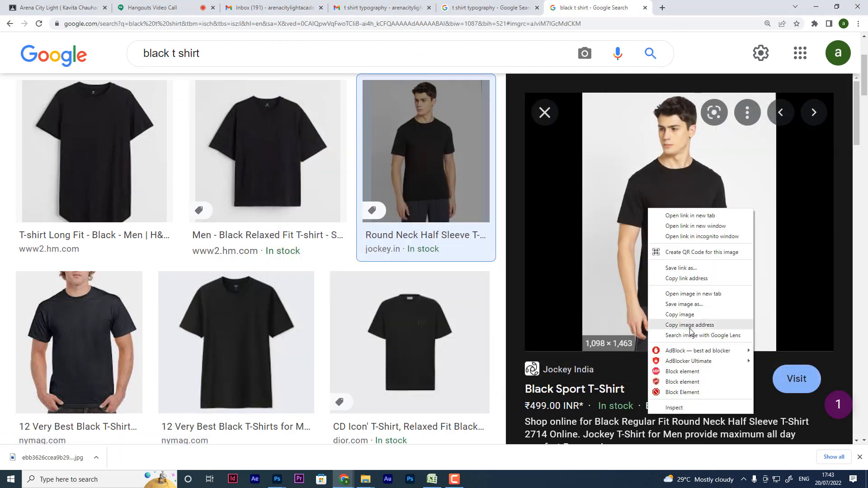
click(692, 294)
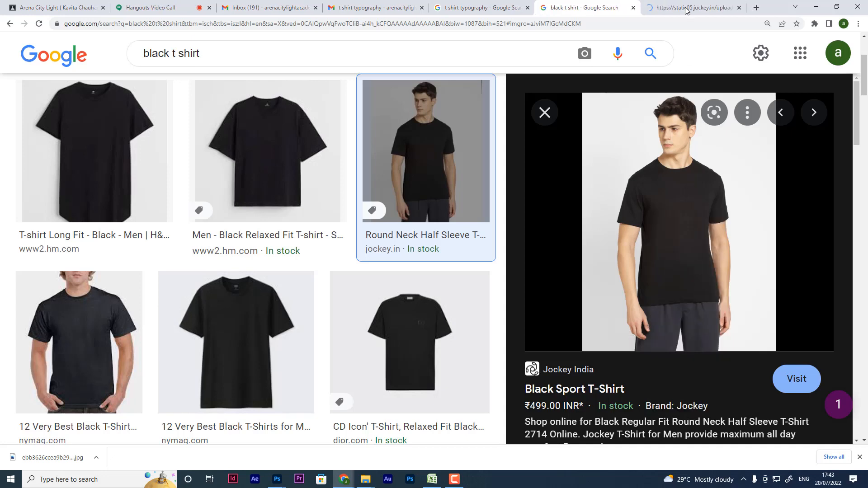
click(692, 7)
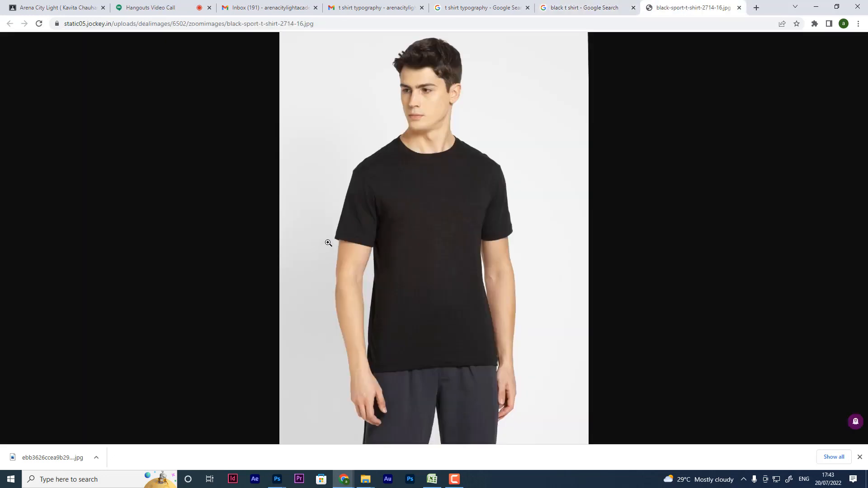
Launch Snipping Tool and capture a rectangular snip of the whole T-shirt photo
key(super)
text(s)
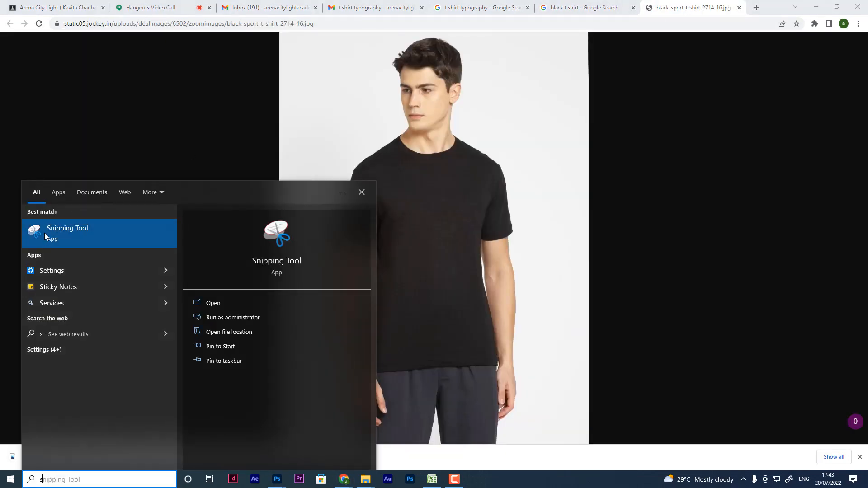
click(45, 232)
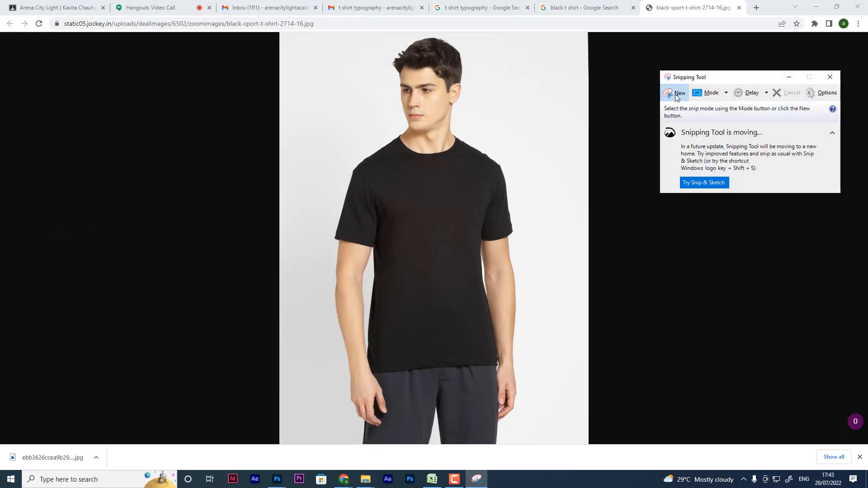
click(677, 94)
drag(279, 32, 590, 446)
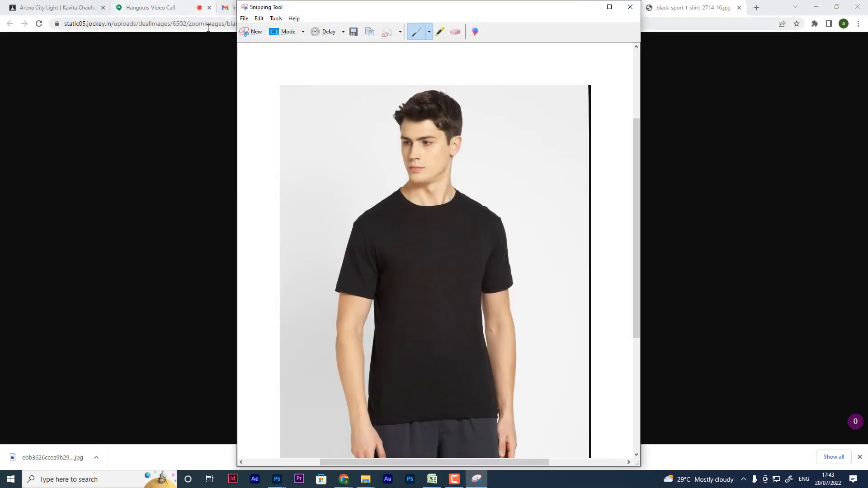
Save the snip to the Desktop as a PNG file named ts
click(244, 19)
click(264, 42)
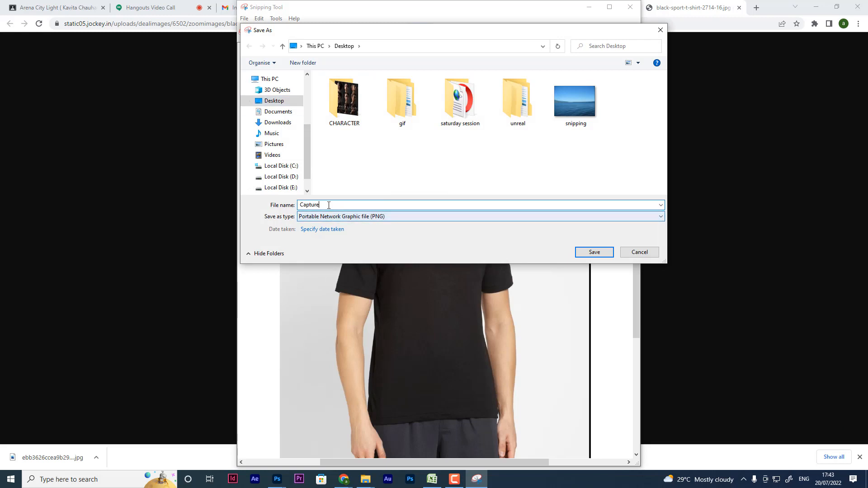
key(BackSpace)
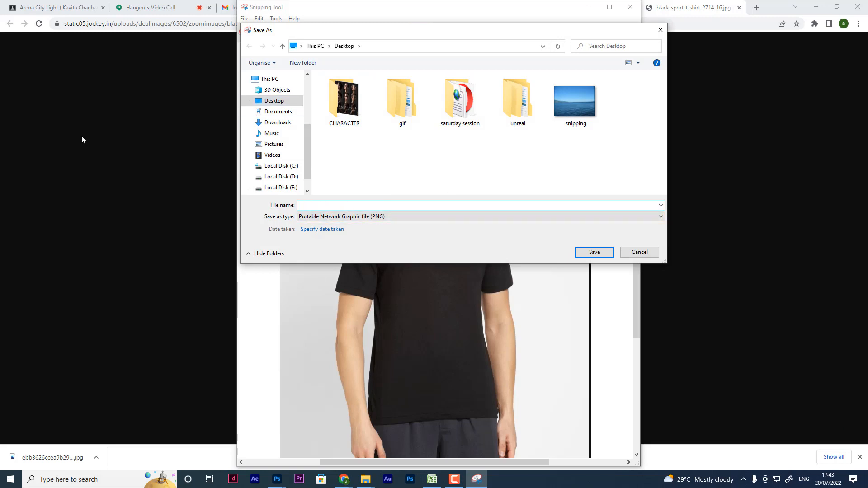
text(tshri)
key(Return)
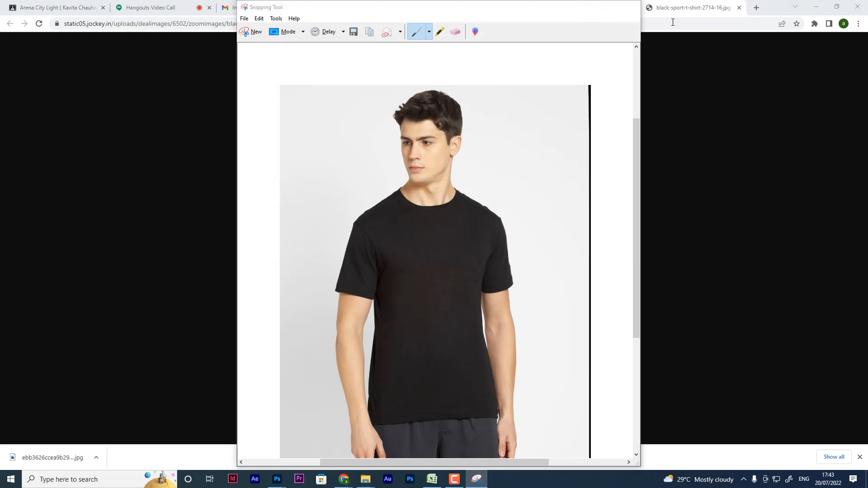
Switch to Photoshop and open the ts.PNG T-shirt photo as a new document
click(589, 7)
click(815, 10)
click(20, 5)
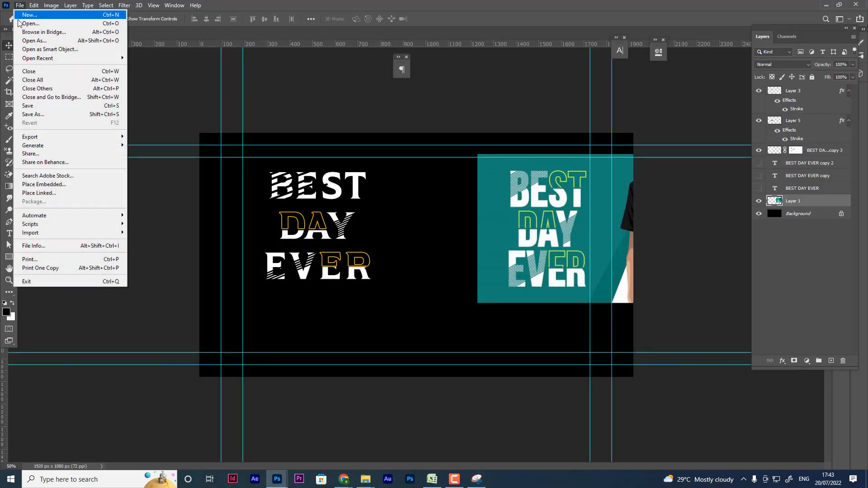
click(15, 26)
double_click(353, 219)
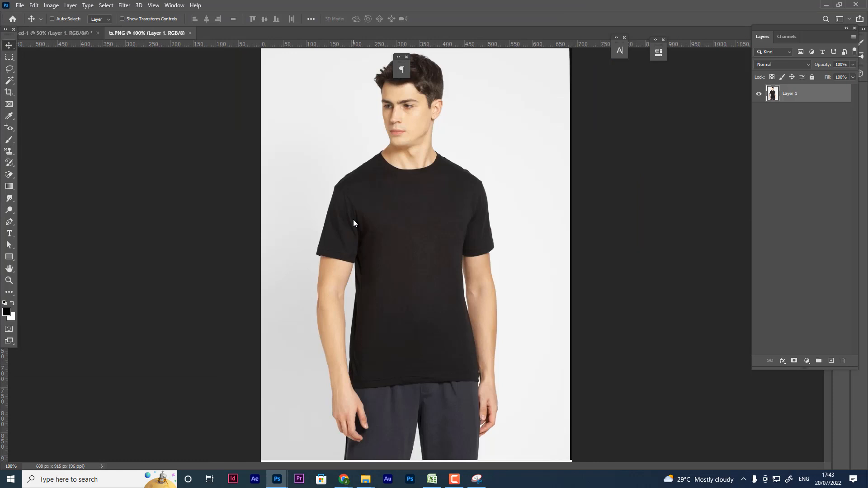
Return to the Untitled-1 lettering document and hide its Background layer
click(55, 33)
click(759, 214)
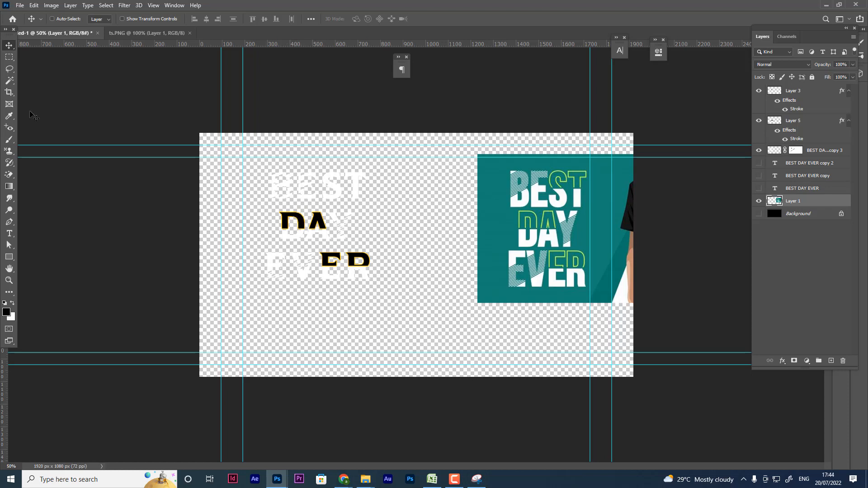
Try selecting the black fill of the letter D with the Magic Wand on different layers and on the BEST DAY EVER copy 3 mask
click(9, 80)
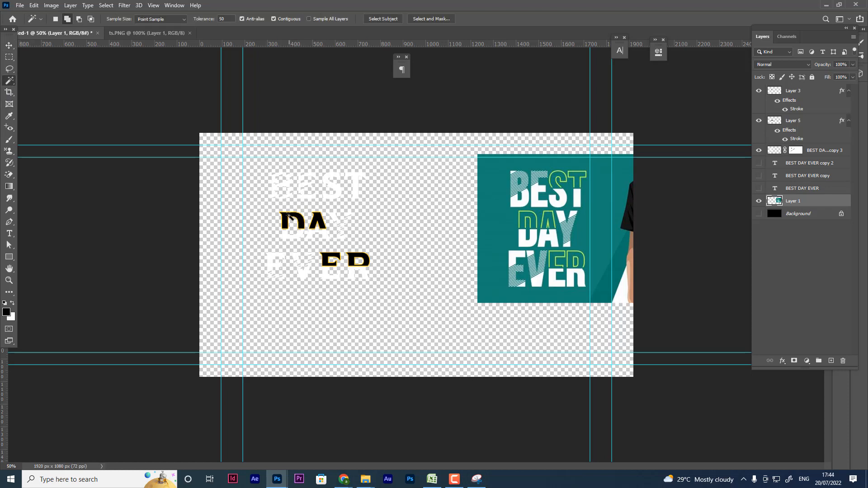
key(ctrl+d)
click(826, 155)
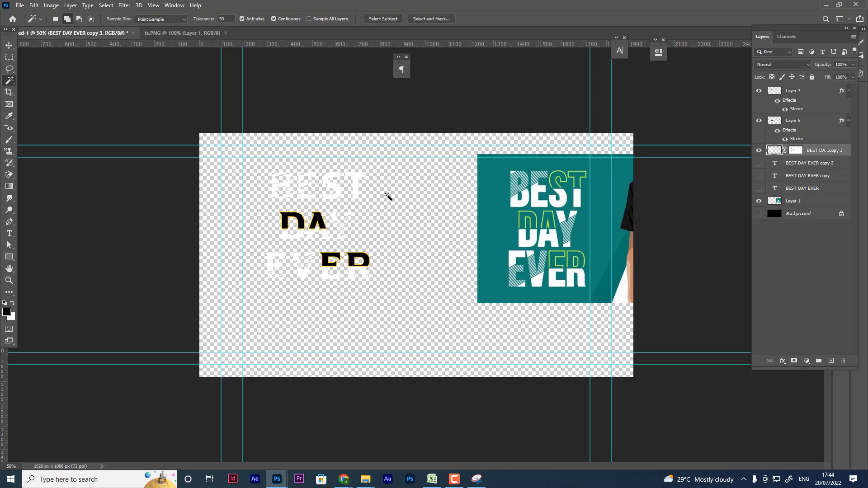
key(ctrl+d)
click(800, 131)
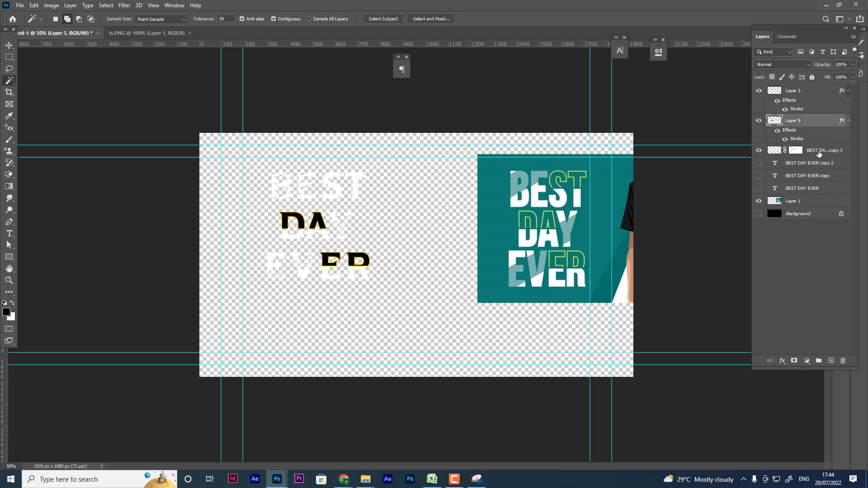
click(767, 150)
click(759, 150)
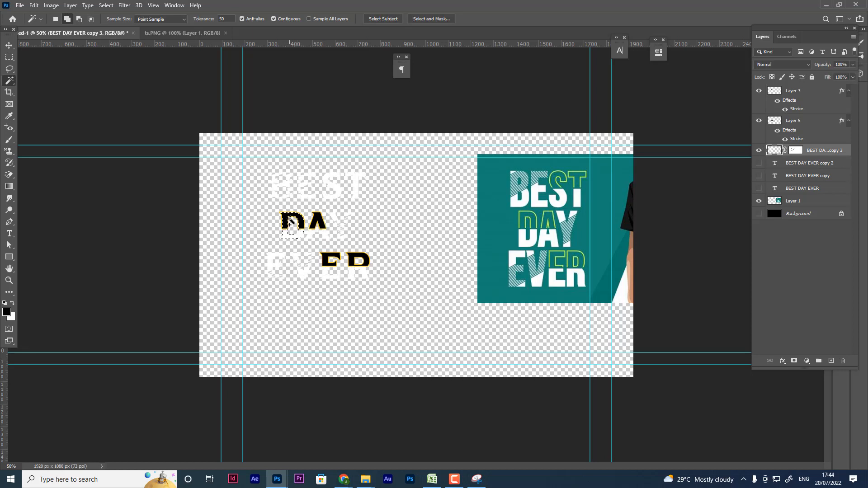
click(795, 151)
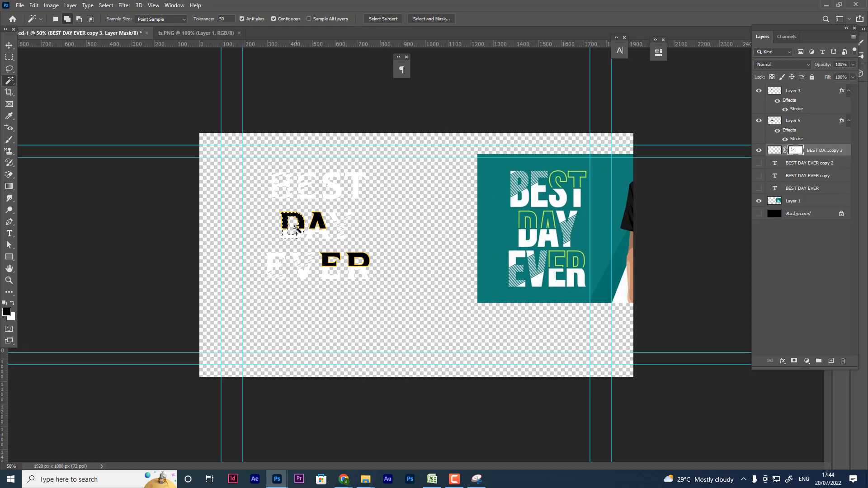
key(ctrl+d)
click(9, 43)
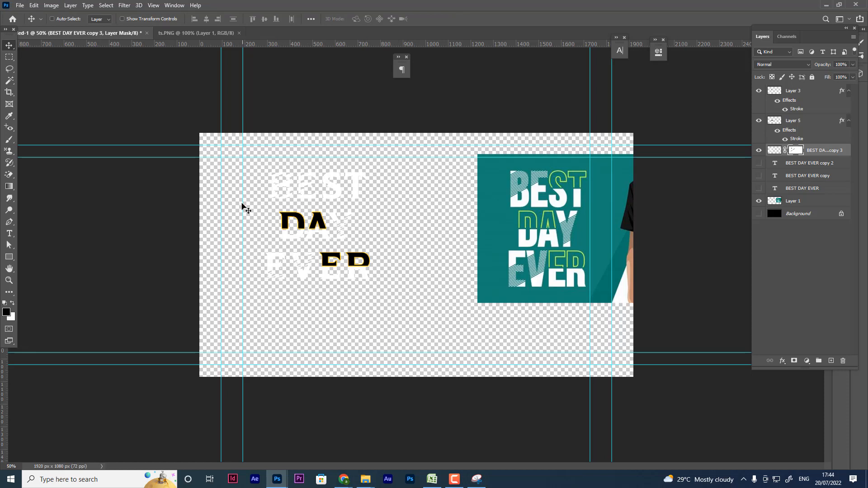
Hide the BEST DAY EVER copy 3 layer and try masking the letter D's black fill out of Layer 3 with a Magic Wand selection
click(759, 92)
click(759, 151)
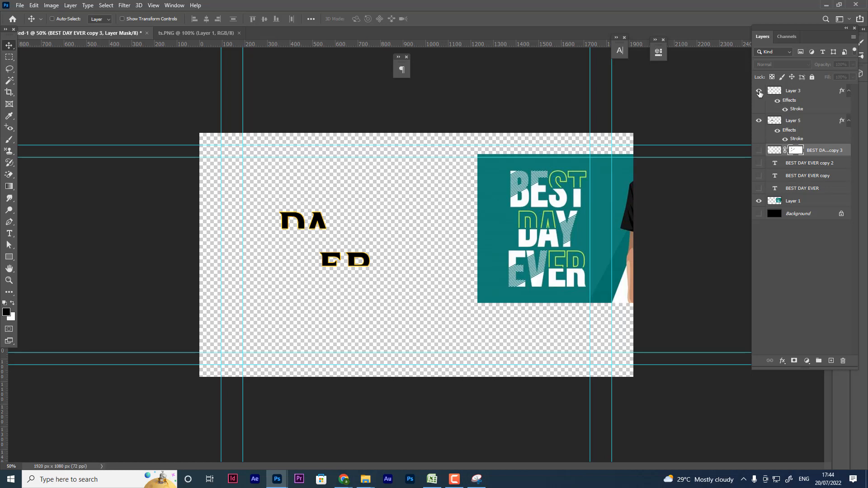
click(759, 92)
click(759, 92)
click(9, 81)
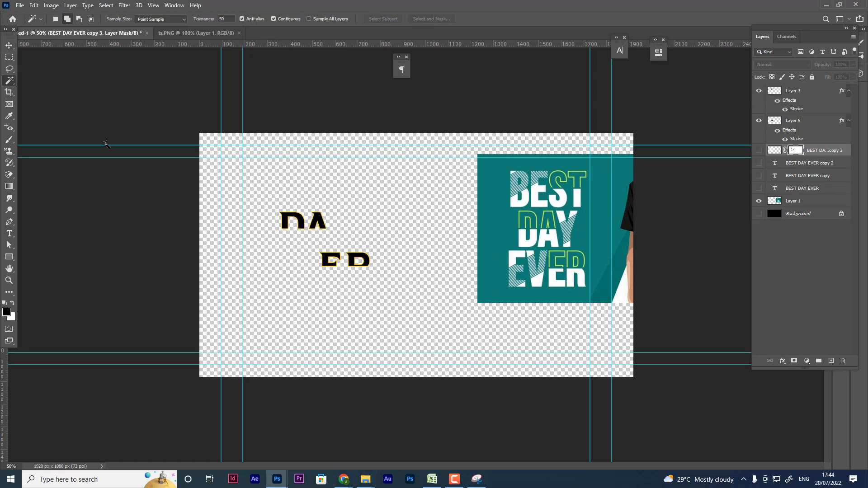
click(285, 215)
click(795, 92)
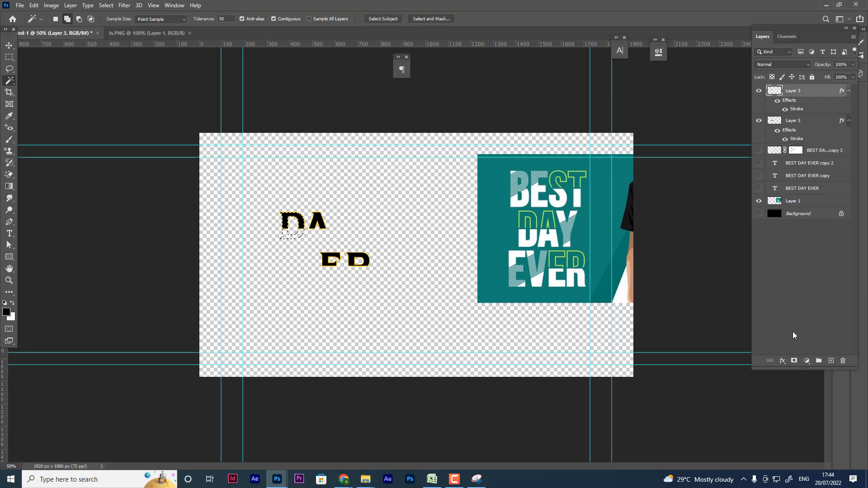
alt+click(794, 360)
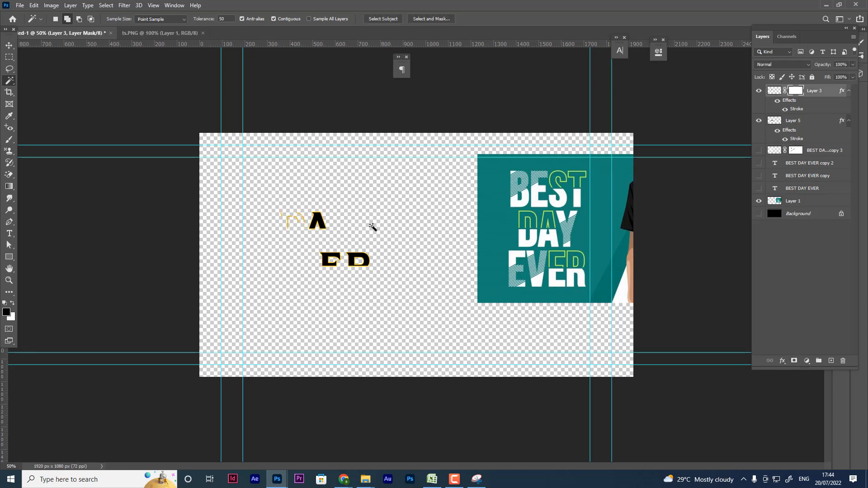
key(ctrl+z)
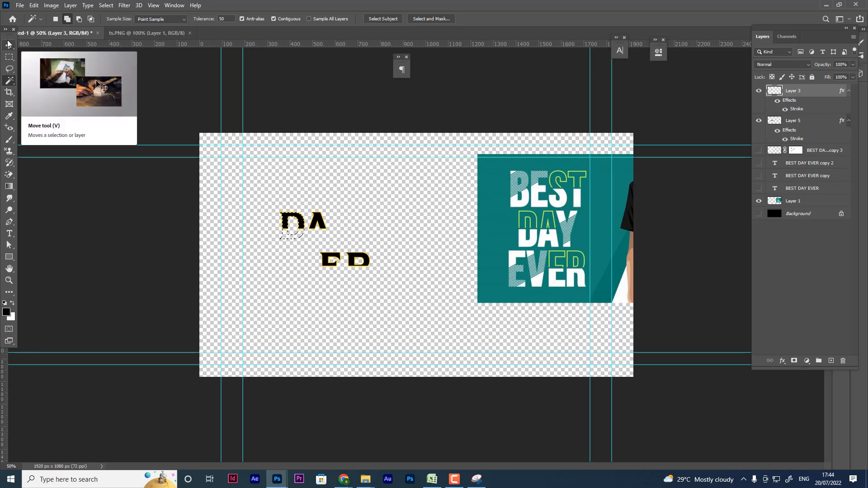
key(ctrl+d)
Check the T-shirt photo document, return to the lettering document and hide the Layer 1 reference image
drag(148, 32, 188, 32)
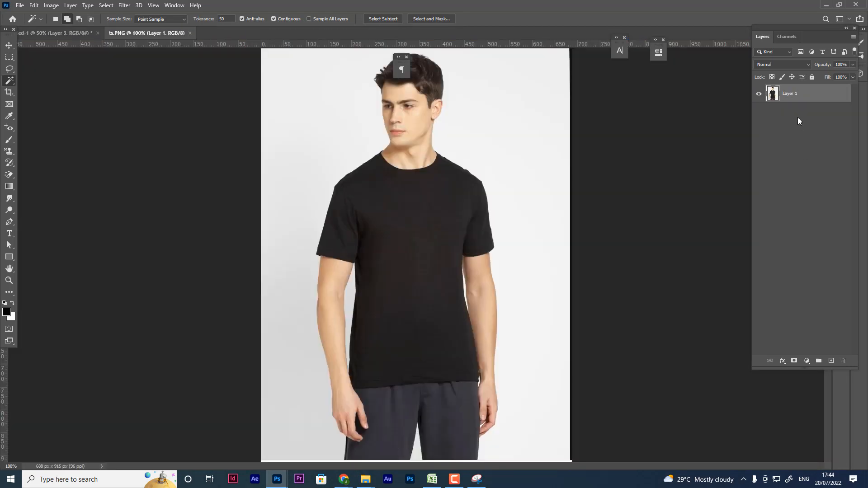
click(91, 33)
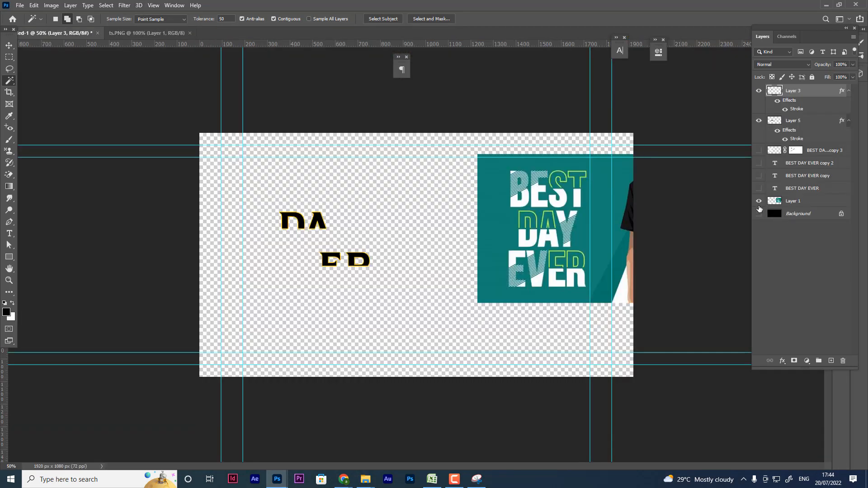
click(790, 203)
click(758, 202)
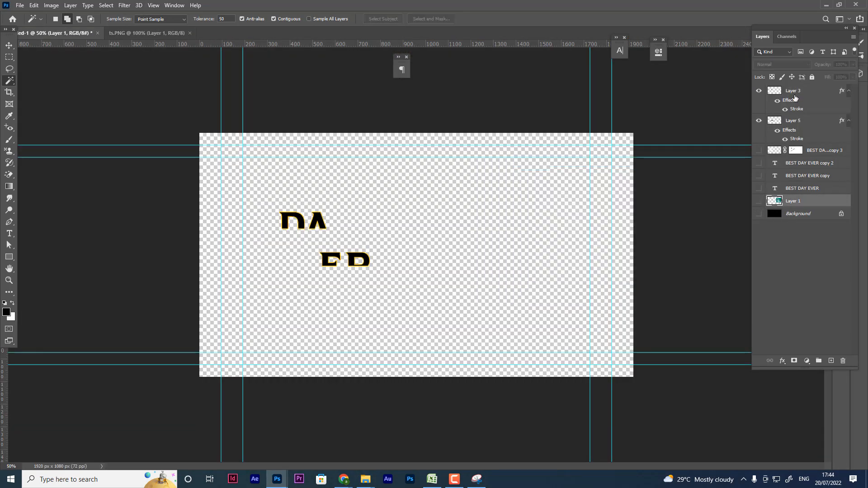
Show BEST DAY EVER copy 3 and merge it with Layer 3 and Layer 5 into a single layer
click(795, 93)
shift+click(798, 122)
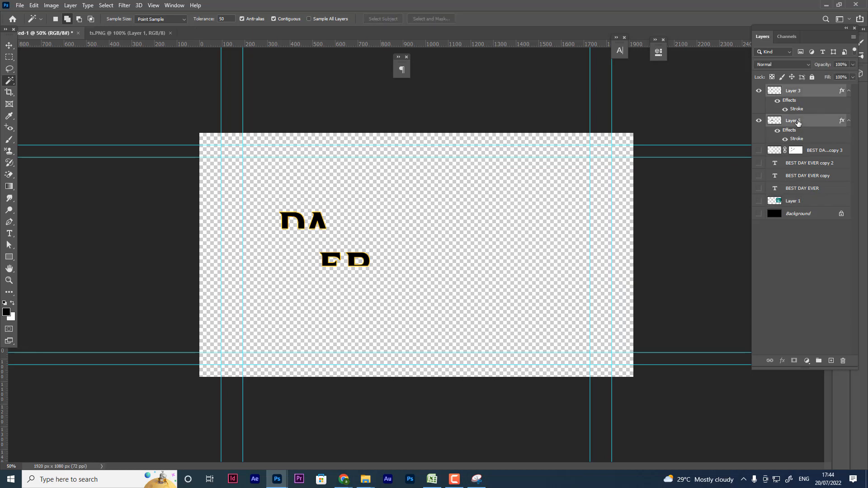
click(758, 152)
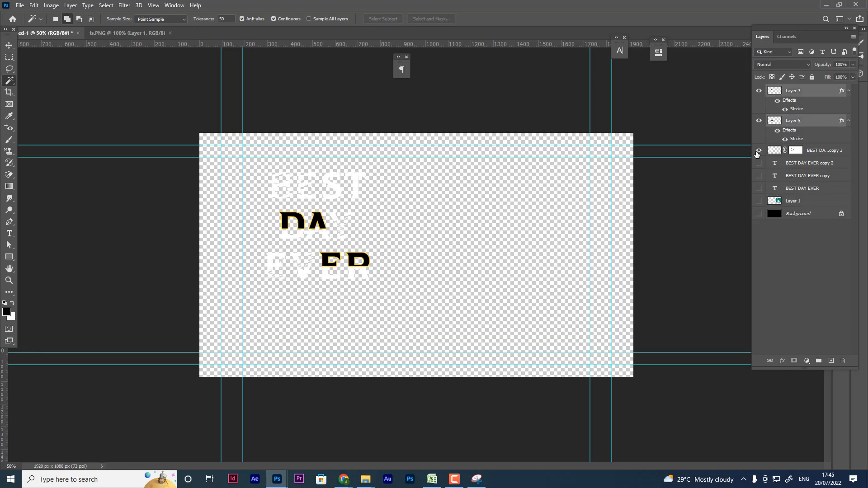
shift+click(826, 154)
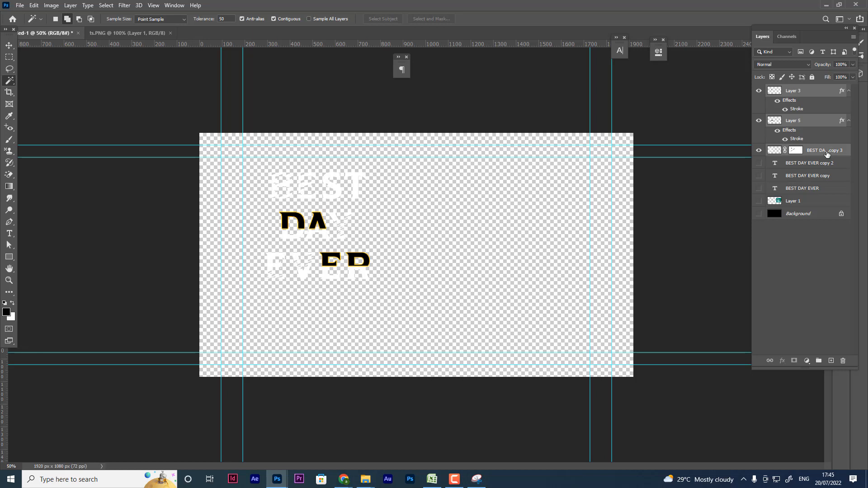
key(ctrl+e)
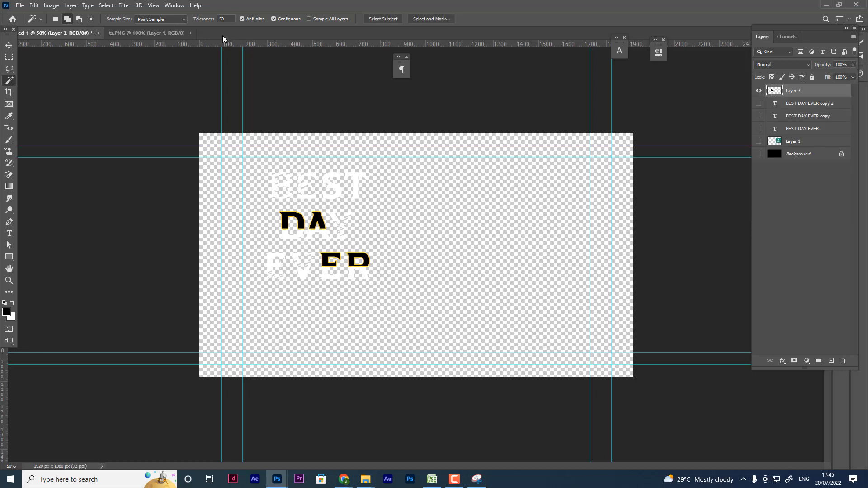
Float the lettering document in its own window and copy the merged lettering layer into the T-shirt photo with the Move tool
drag(81, 35, 511, 65)
click(603, 199)
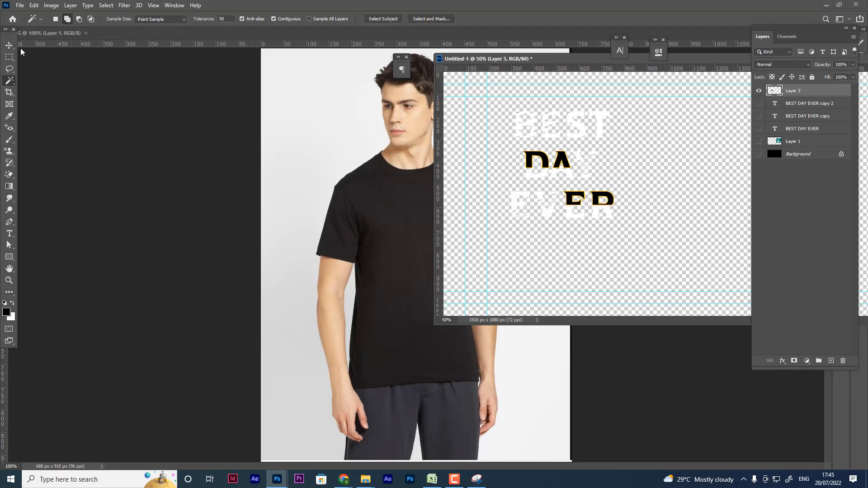
click(8, 46)
drag(561, 218, 324, 281)
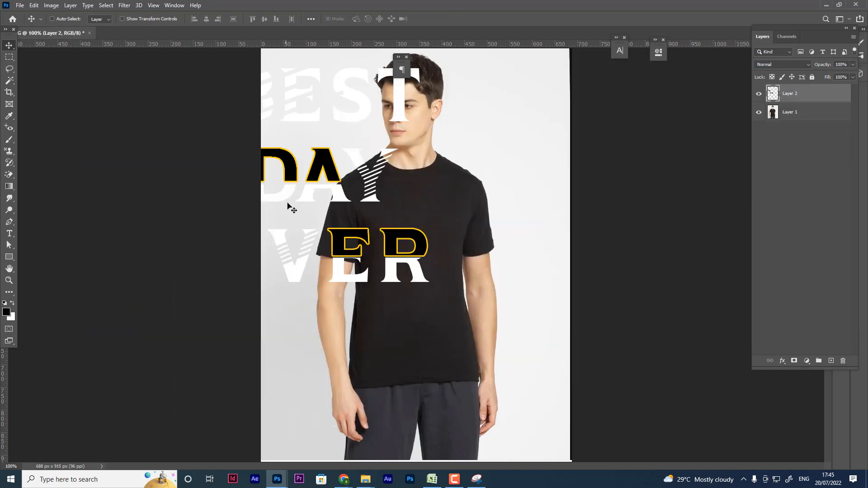
Scale the lettering to about 39.29% and position it centred on the chest of the black T-shirt
drag(275, 211, 389, 284)
key(ctrl+t)
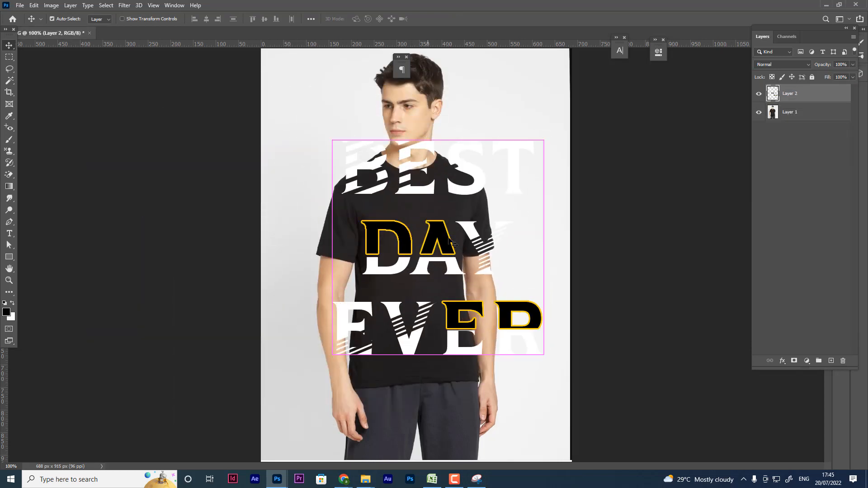
drag(197, 21, 167, 21)
drag(446, 230, 427, 226)
drag(459, 282, 471, 294)
drag(442, 231, 431, 231)
drag(459, 295, 480, 300)
drag(462, 260, 452, 259)
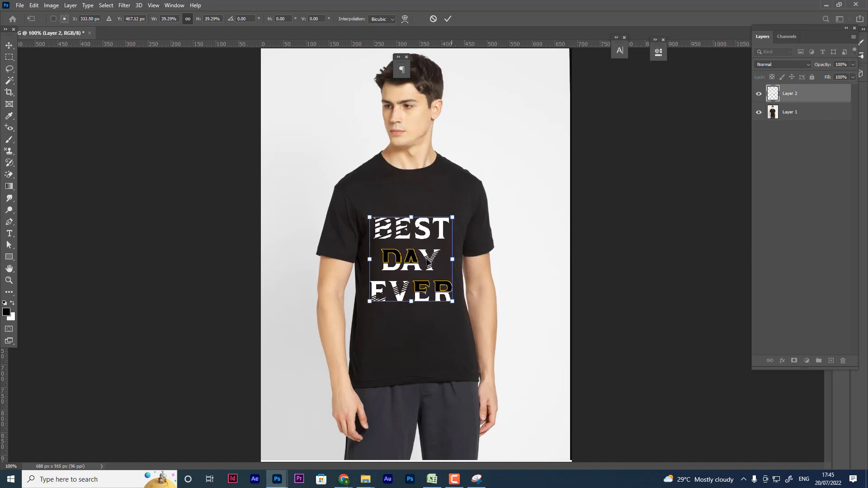
key(Return)
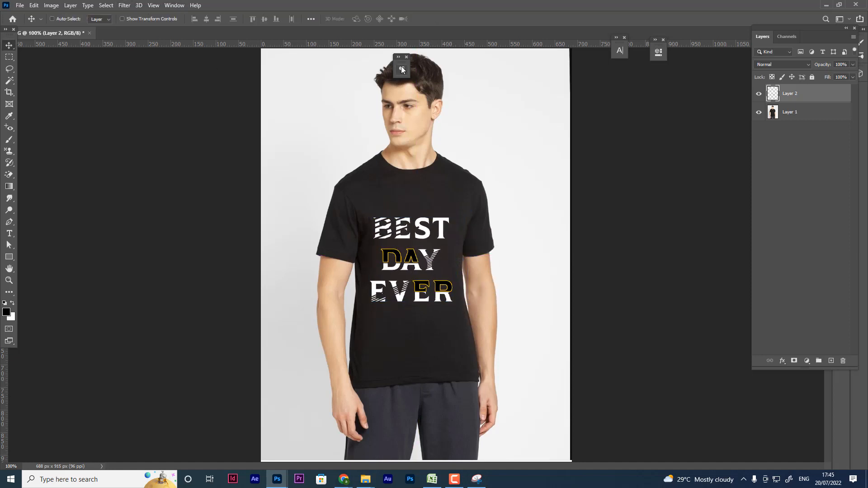
Nudge the BEST DAY EVER lettering slightly up and to the right on the T-shirt's chest
drag(413, 219, 419, 217)
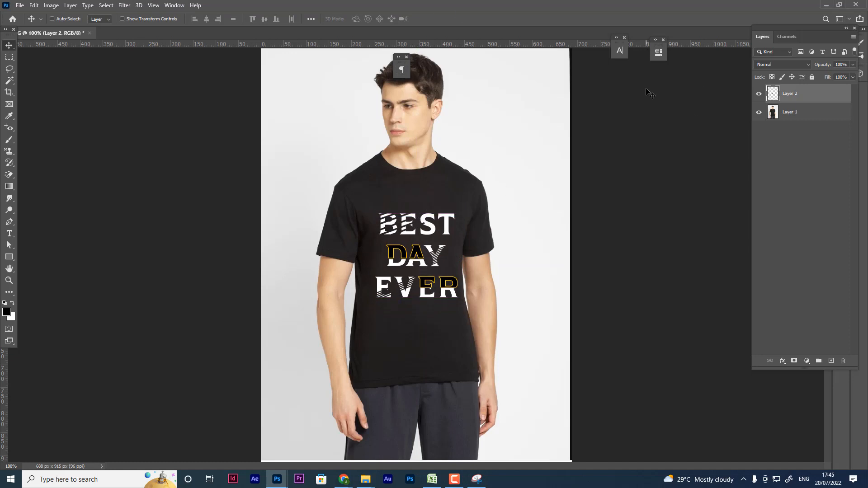
key(ctrl+plus)
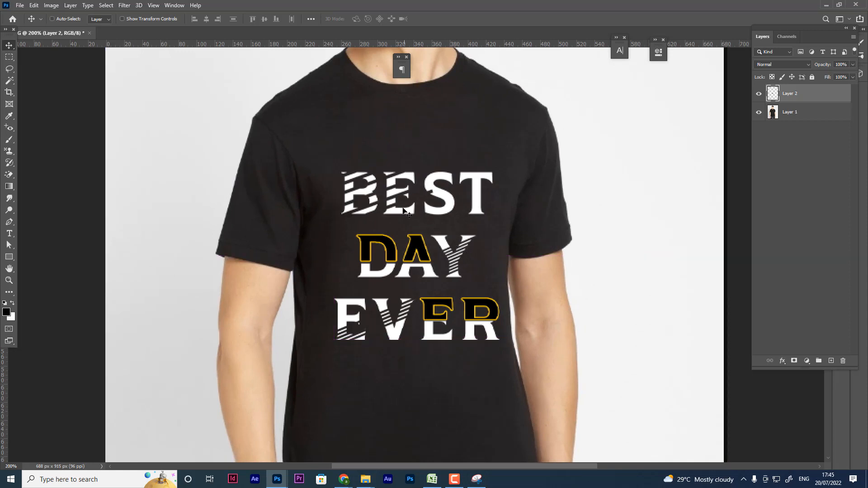
Hide the lettering on Layer 2 and select the black T-shirt and trousers on Layer 1 with the Magic Wand
click(758, 95)
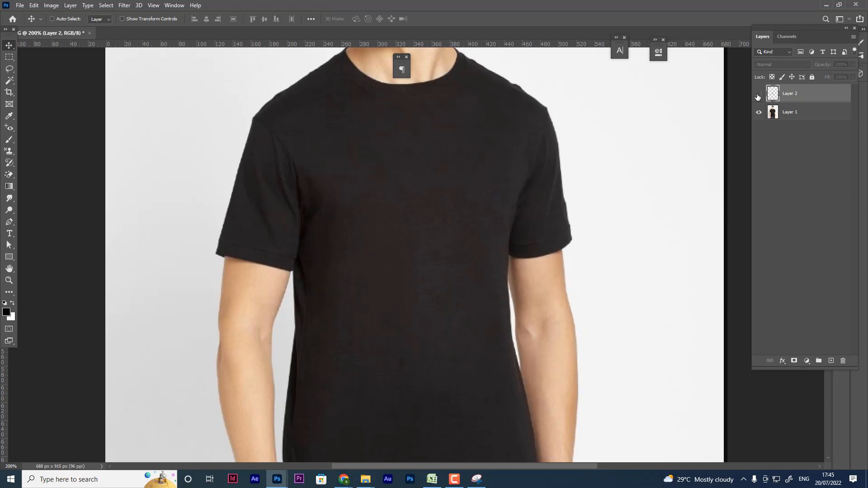
click(787, 117)
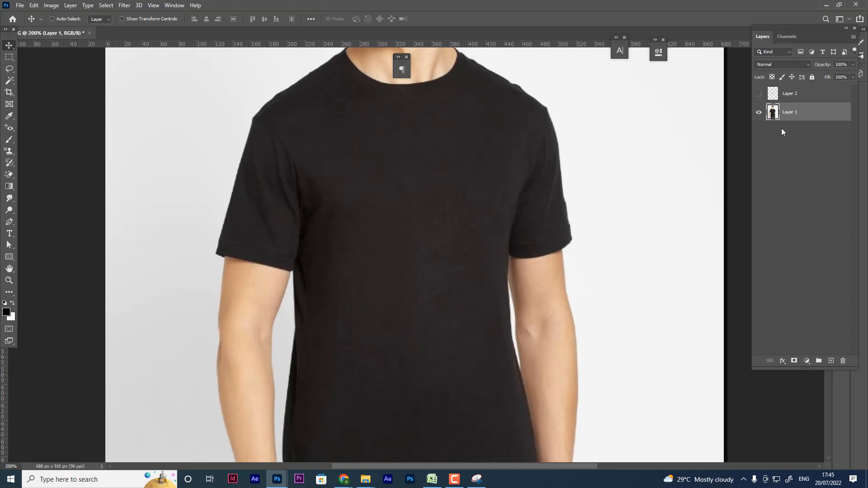
key(ctrl+minus)
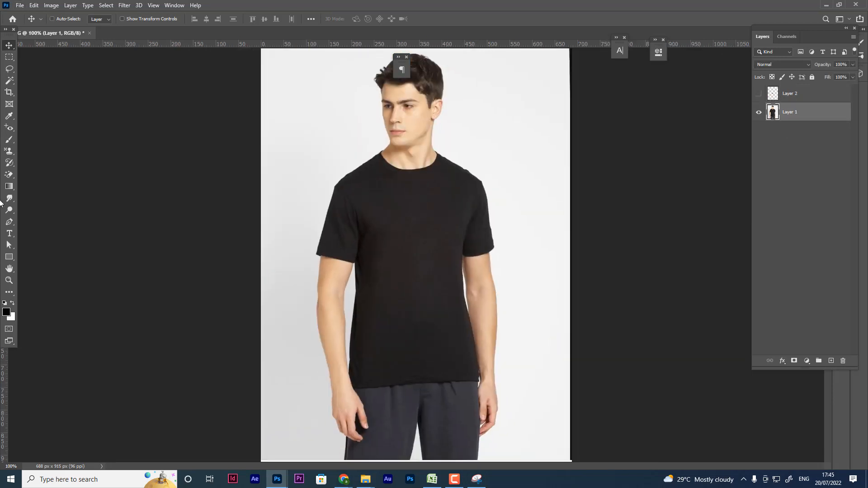
click(9, 83)
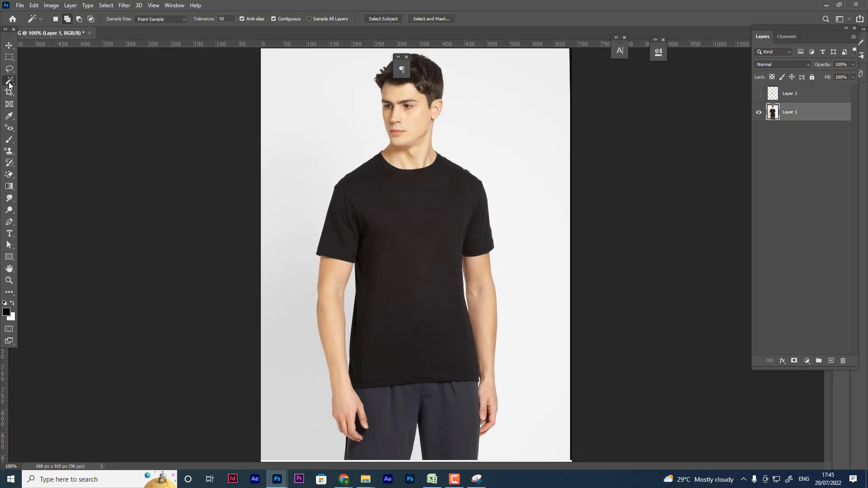
click(415, 263)
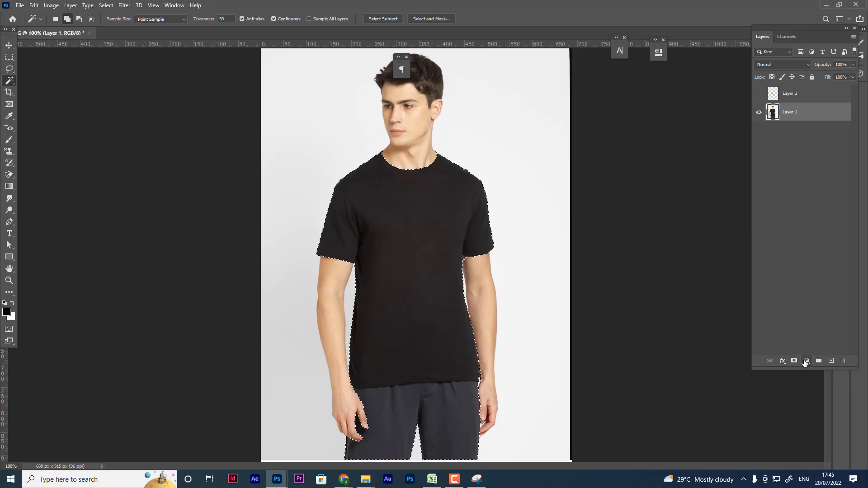
Add a black Solid Color fill layer masked to the selected clothing
click(805, 362)
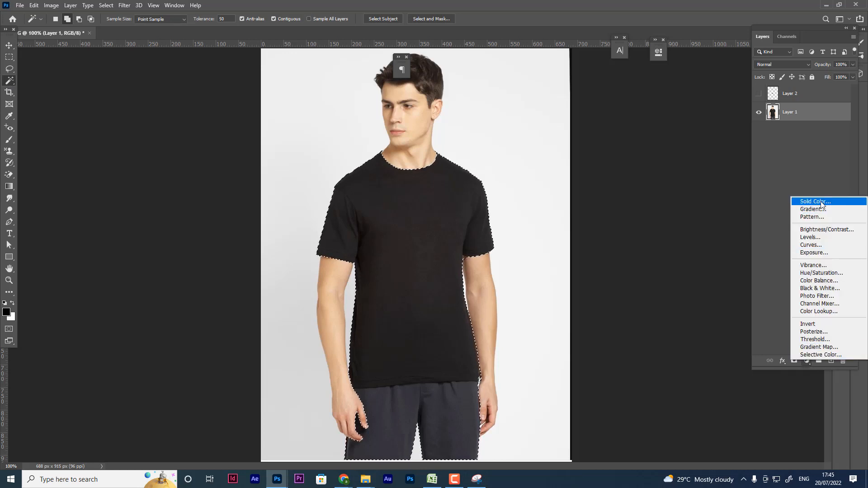
click(822, 203)
click(818, 47)
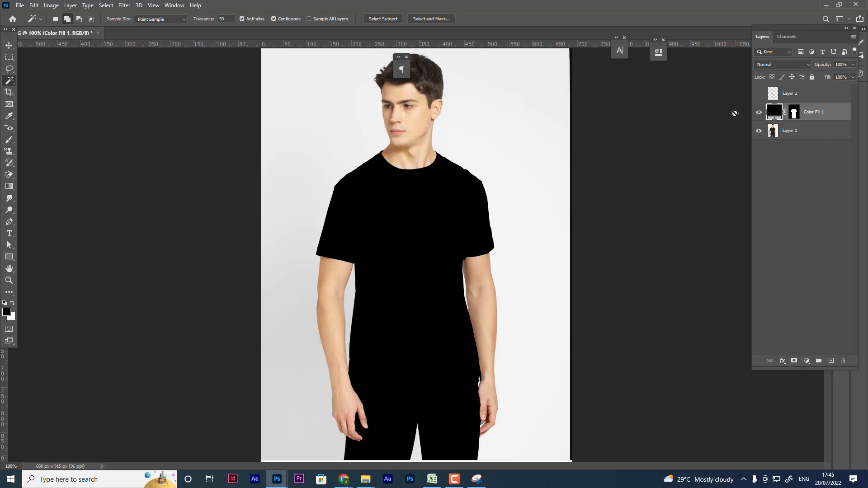
Show the lettering on Layer 2 and set the black colour fill layer's blend mode to Soft Light
click(759, 94)
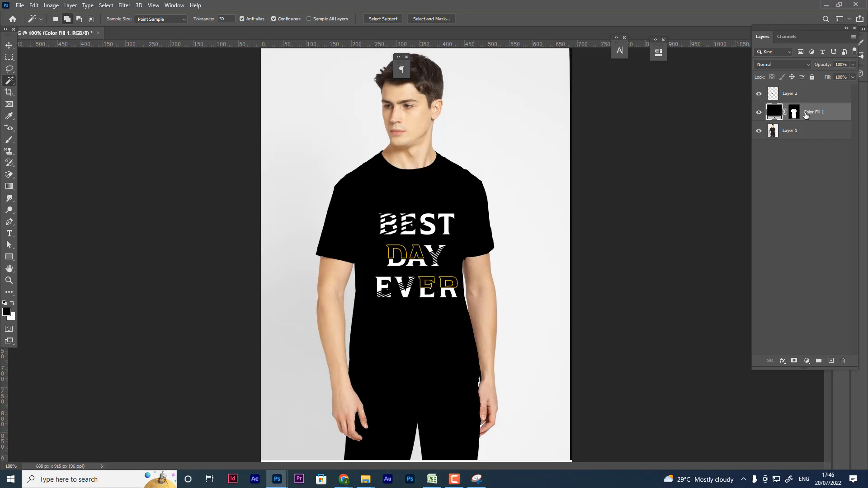
click(794, 63)
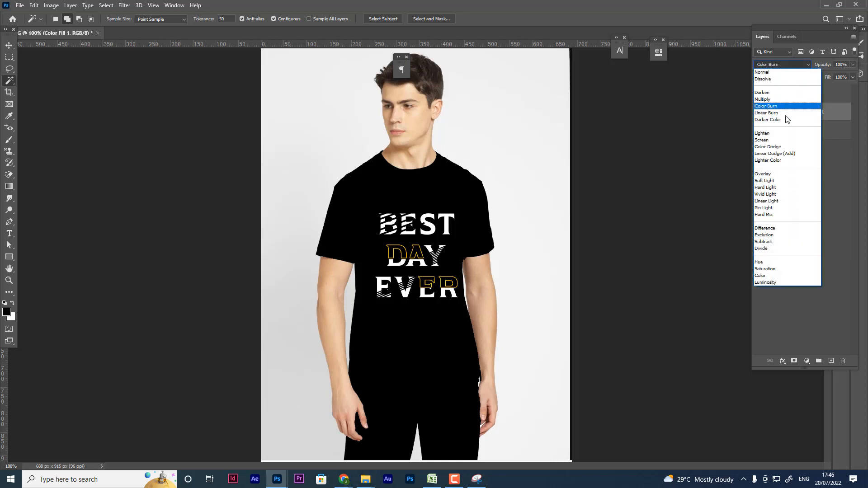
click(773, 182)
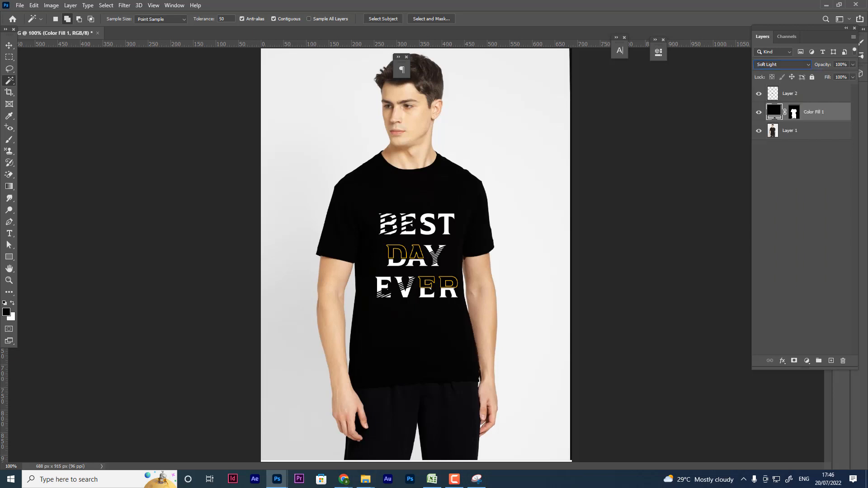
Stretch the lettering on Layer 2 vertically to about 123% height, keeping its width at 100%
click(8, 45)
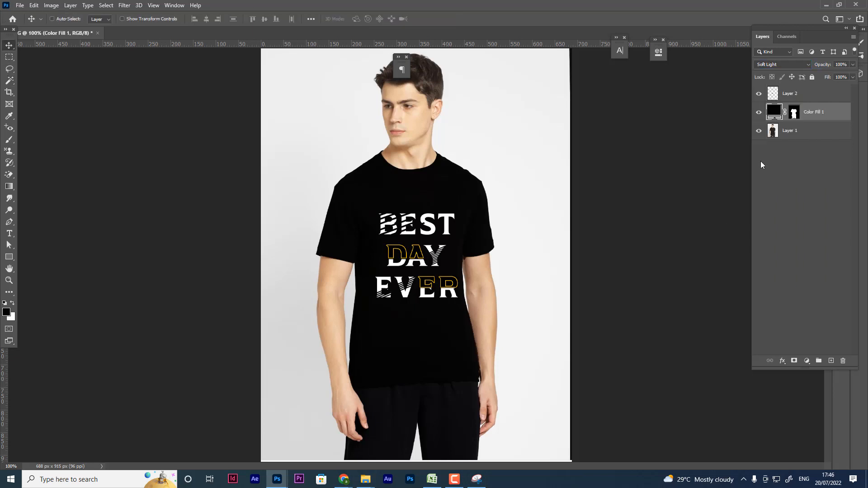
click(819, 98)
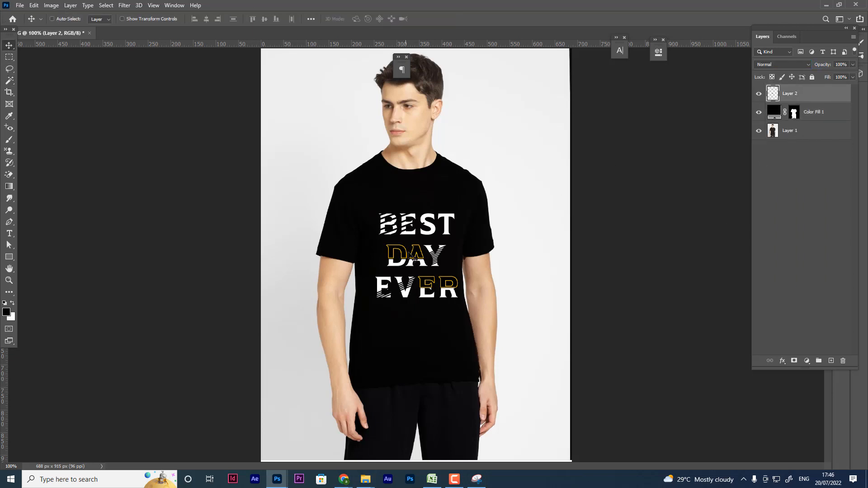
mouse_move(413, 252)
mouse_down()
mouse_move(419, 247)
mouse_move(412, 252)
mouse_up()
key(ctrl+t)
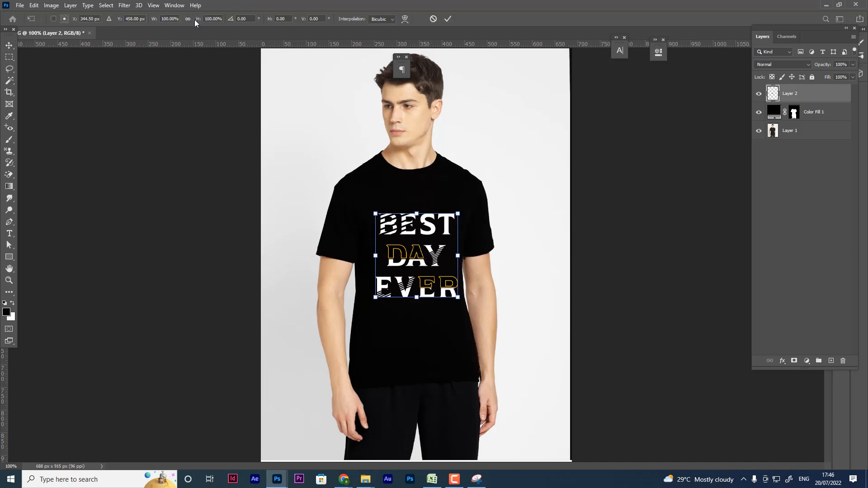
drag(195, 22, 207, 22)
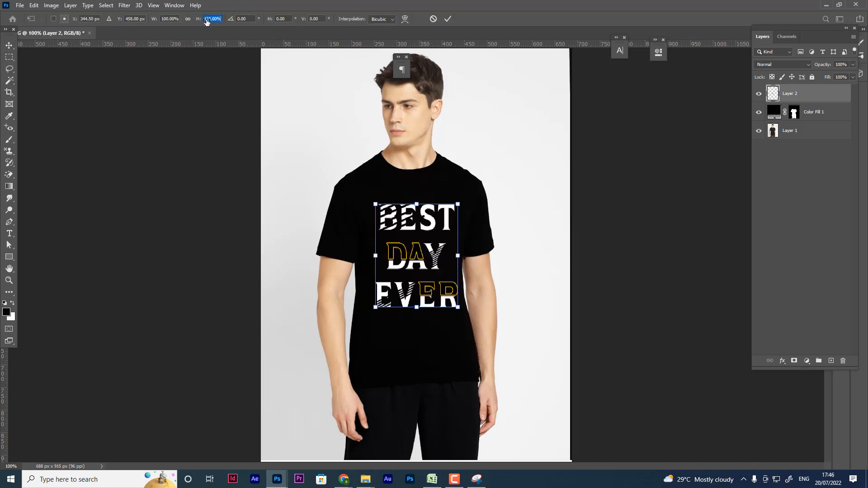
key(Return)
key(Return)
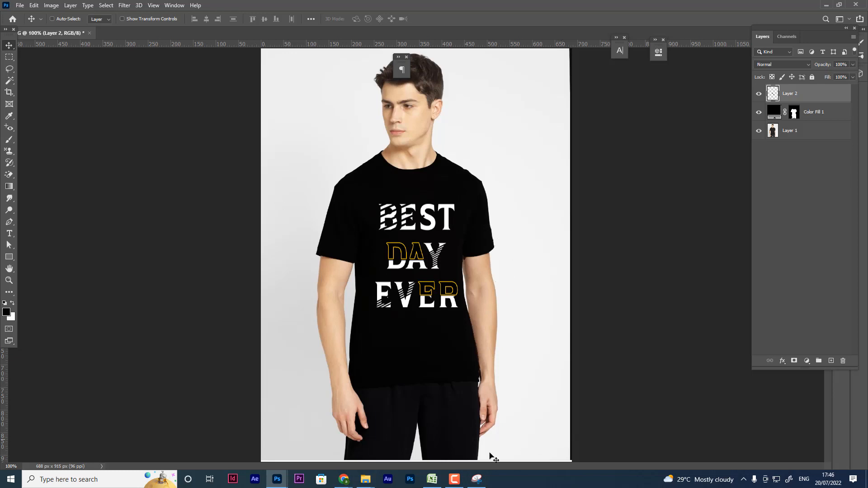
click(453, 479)
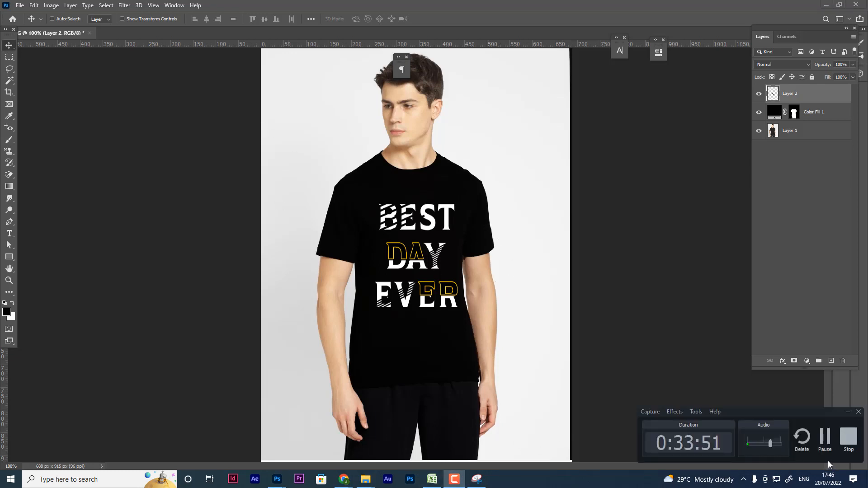